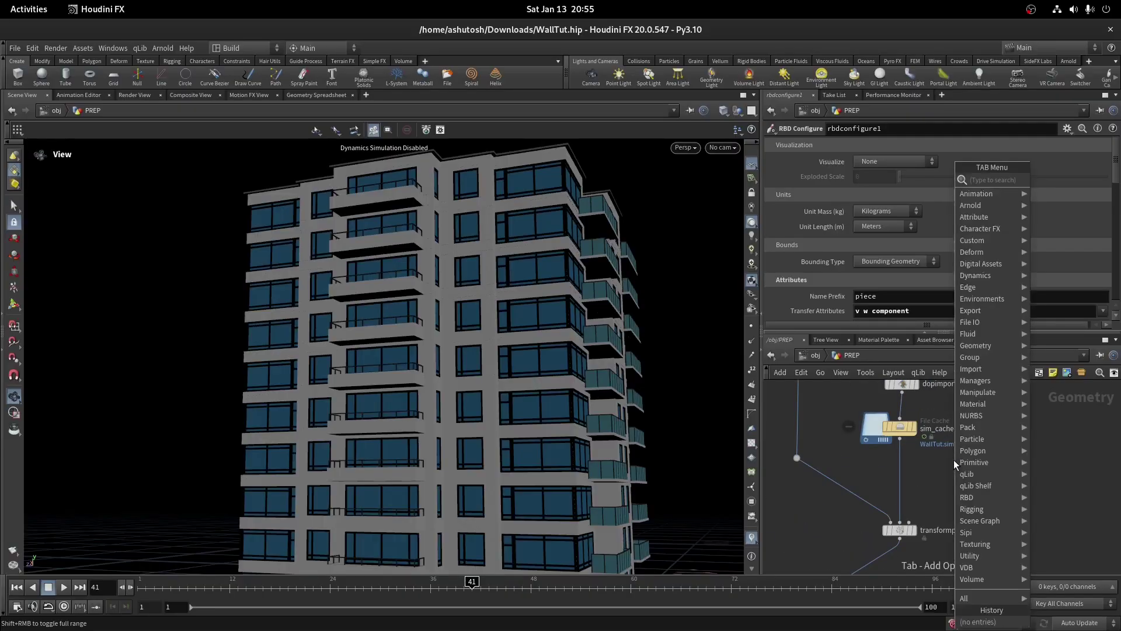
Add a Null below sim_cache and name it SIM_PTS
{"action": "type", "text": "null"}
{"action": "key", "text": "Return"}
{"action": "left_click", "coordinate": [896, 475]}
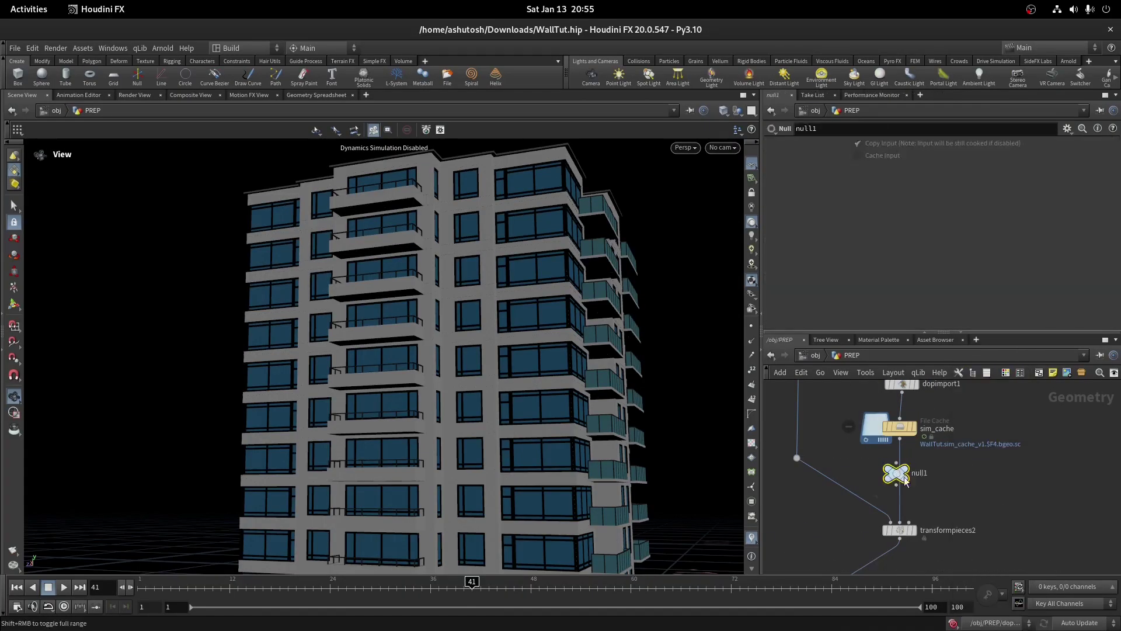
{"action": "scroll", "coordinate": [909, 478], "scroll_direction": "up", "scroll_amount": 3}
{"action": "double_click", "coordinate": [952, 478]}
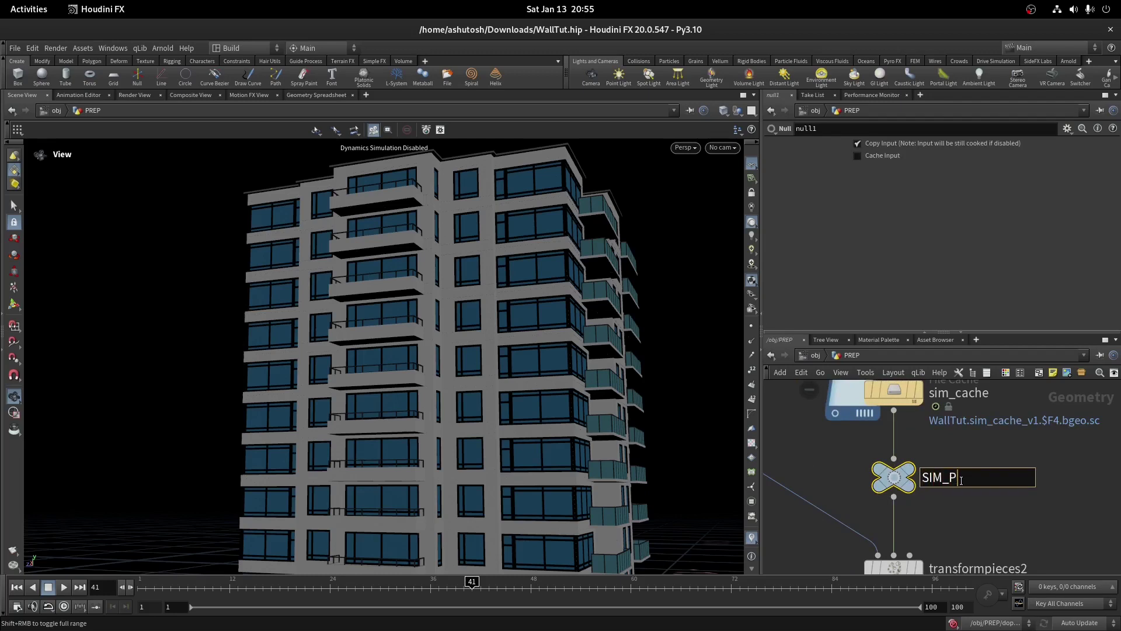
{"action": "type", "text": "SIM_PTS"}
{"action": "key", "text": "Return"}
{"action": "scroll", "coordinate": [935, 489], "scroll_direction": "down", "scroll_amount": 3}
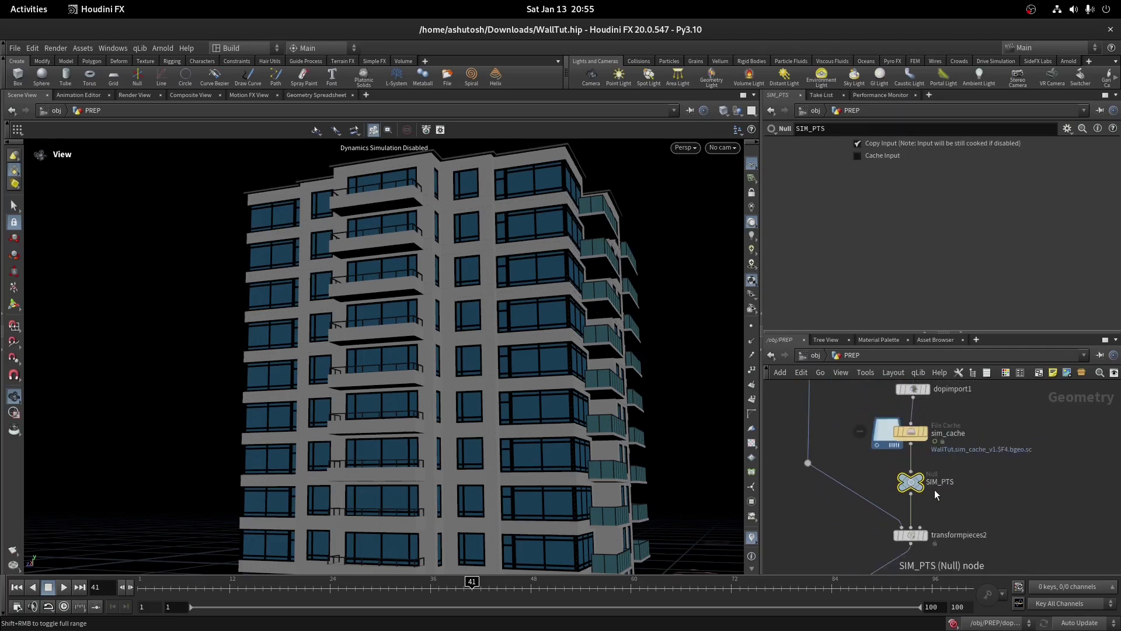
Insert a second Null named HIGHRES on the wire feeding transformpieces2
{"action": "key", "text": "Tab"}
{"action": "type", "text": "null"}
{"action": "key", "text": "Return"}
{"action": "left_click", "coordinate": [808, 499]}
{"action": "double_click", "coordinate": [842, 500]}
{"action": "type", "text": "HIGHRES"}
{"action": "key", "text": "Return"}
{"action": "scroll", "coordinate": [994, 444], "scroll_direction": "down", "scroll_amount": 5}
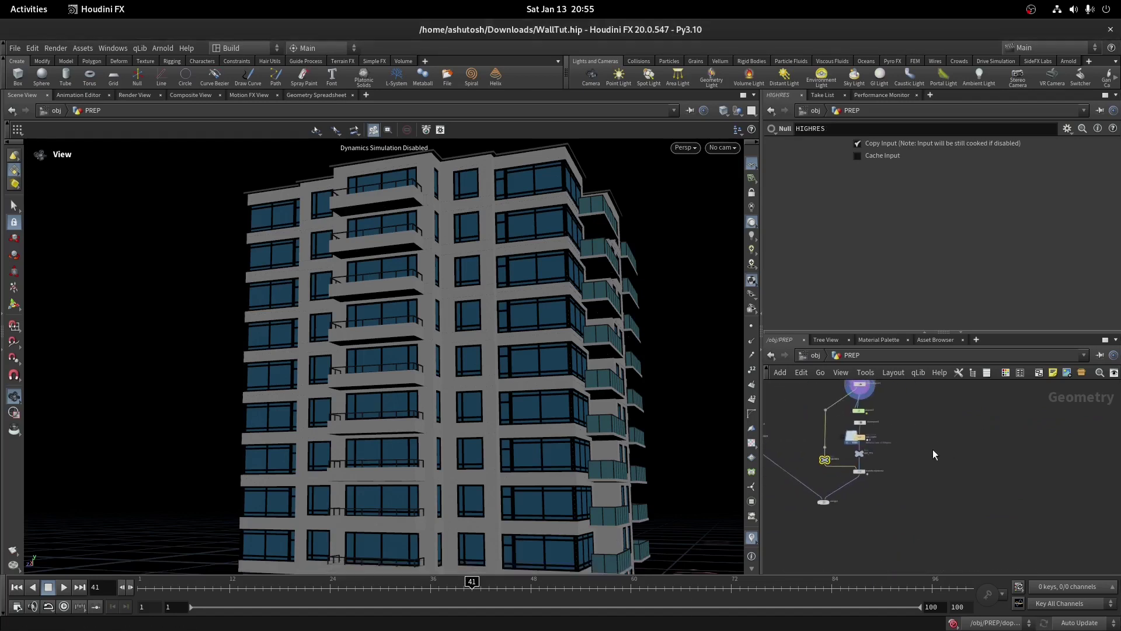
{"action": "key", "text": "g"}
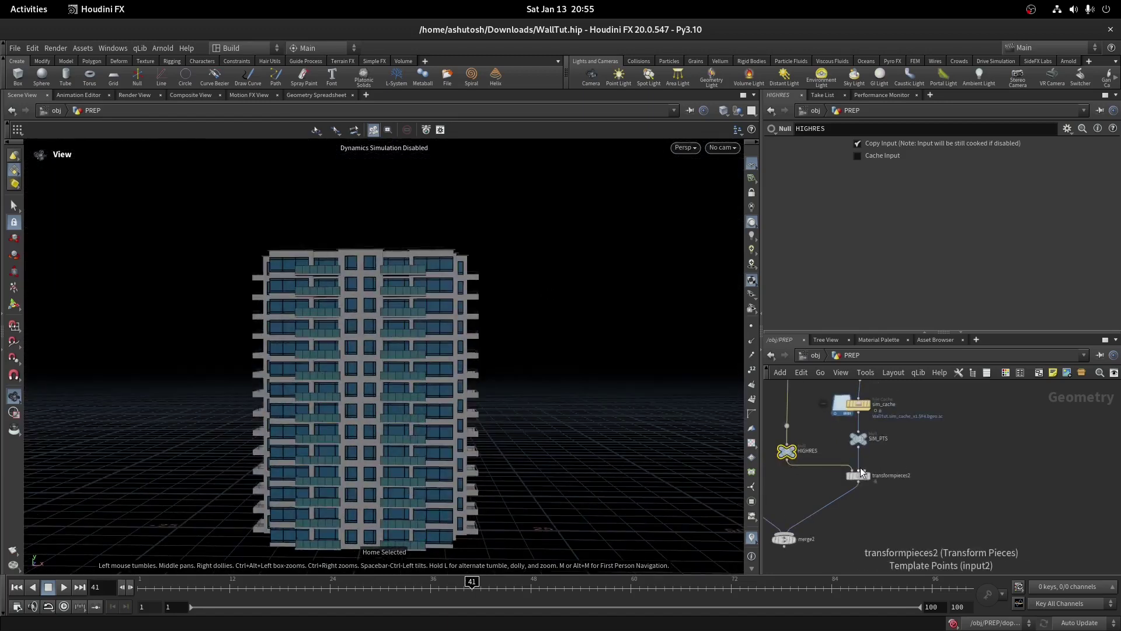
{"action": "middle_click_drag", "start_coordinate": [980, 485], "coordinate": [1046, 502]}
{"action": "scroll", "coordinate": [912, 467], "scroll_direction": "down", "scroll_amount": 1}
{"action": "scroll", "coordinate": [601, 379], "scroll_direction": "up", "scroll_amount": 5}
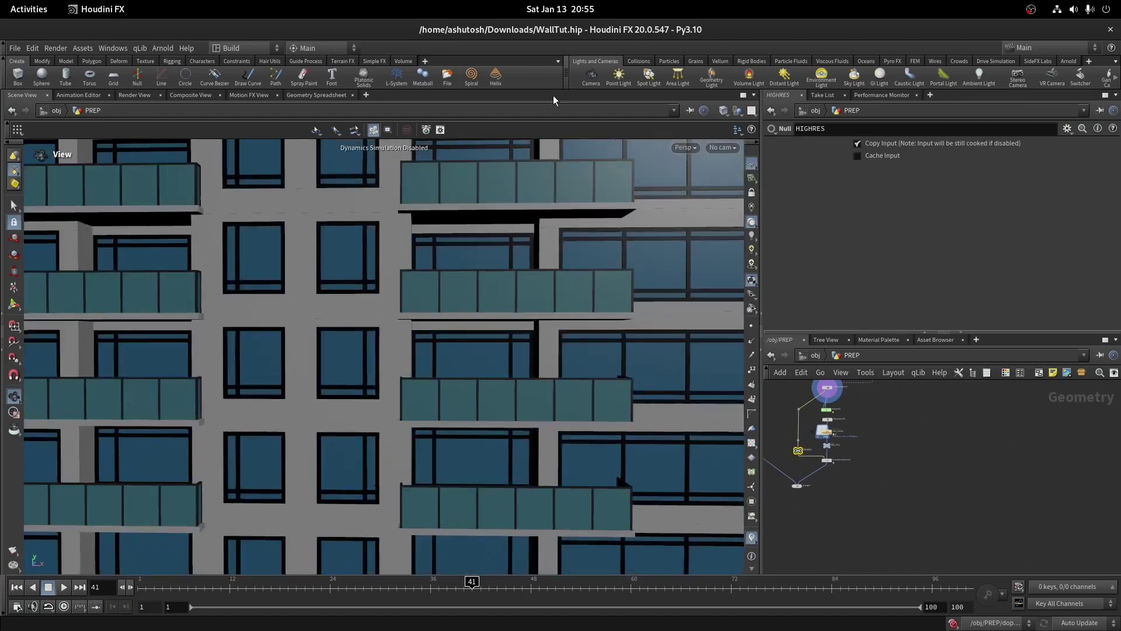
{"action": "left_click_drag", "start_coordinate": [600, 379], "coordinate": [438, 267]}
{"action": "left_click_drag", "start_coordinate": [338, 211], "coordinate": [535, 248]}
{"action": "left_click_drag", "start_coordinate": [515, 180], "coordinate": [687, 331]}
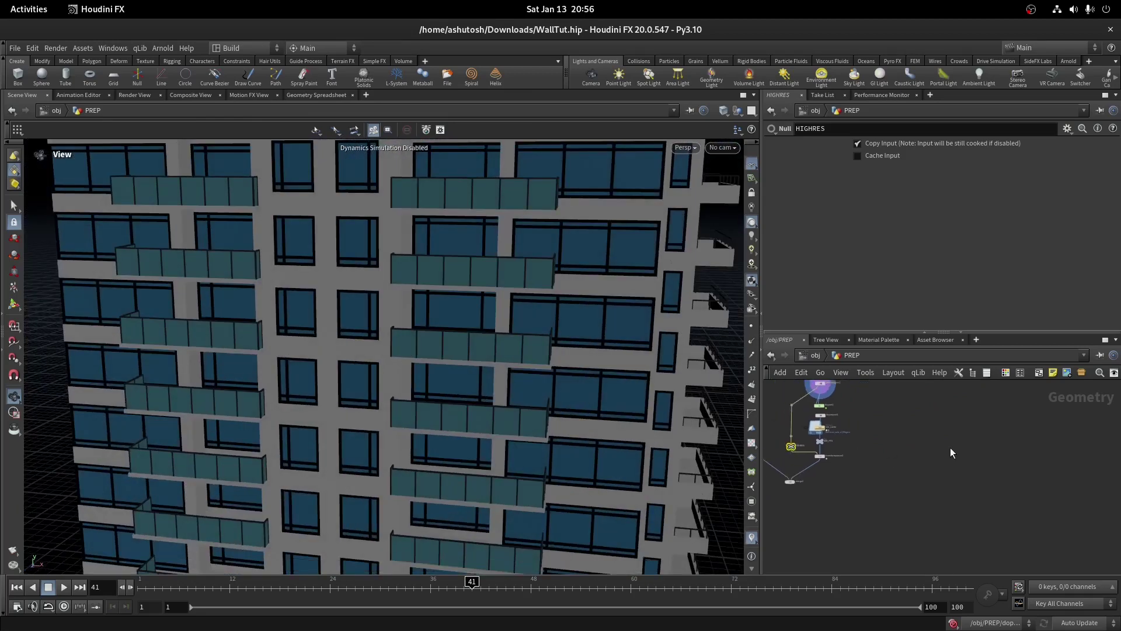
{"action": "key", "text": "Tab"}
Add an Object Merge node that fetches the HIGHRES geometry
{"action": "type", "text": "obj"}
{"action": "key", "text": "Return"}
{"action": "left_click", "coordinate": [1022, 437]}
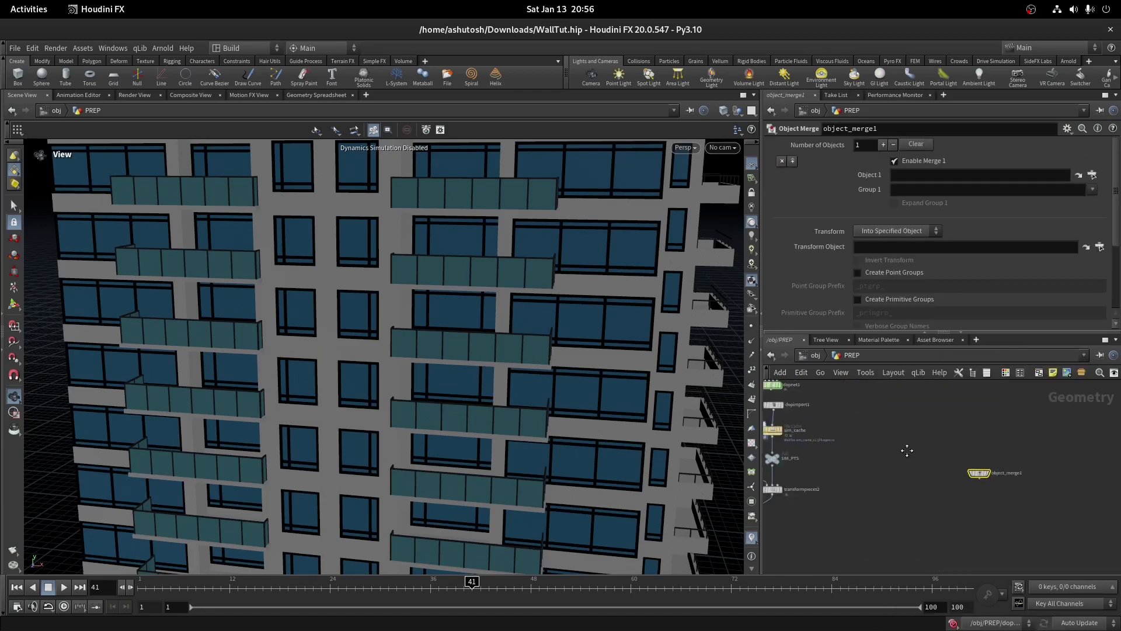
{"action": "middle_click_drag", "start_coordinate": [818, 409], "coordinate": [929, 389]}
{"action": "left_click_drag", "start_coordinate": [906, 407], "coordinate": [969, 175]}
{"action": "scroll", "coordinate": [898, 428], "scroll_direction": "down", "scroll_amount": 3}
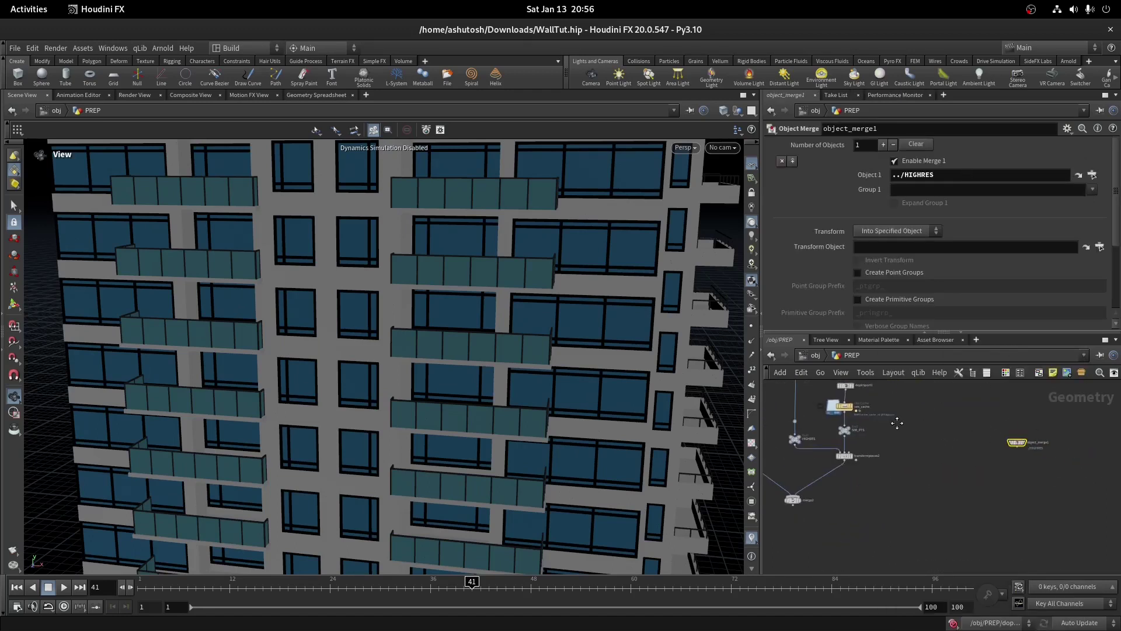
{"action": "scroll", "coordinate": [1033, 450], "scroll_direction": "up", "scroll_amount": 5}
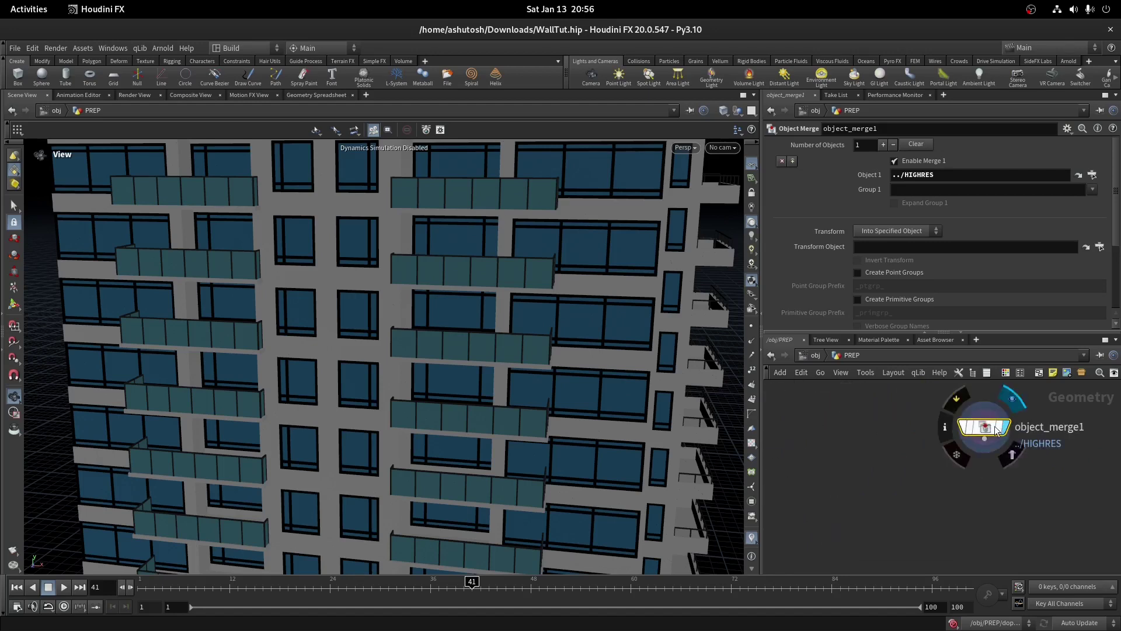
{"action": "middle_click_drag", "start_coordinate": [997, 430], "coordinate": [992, 444]}
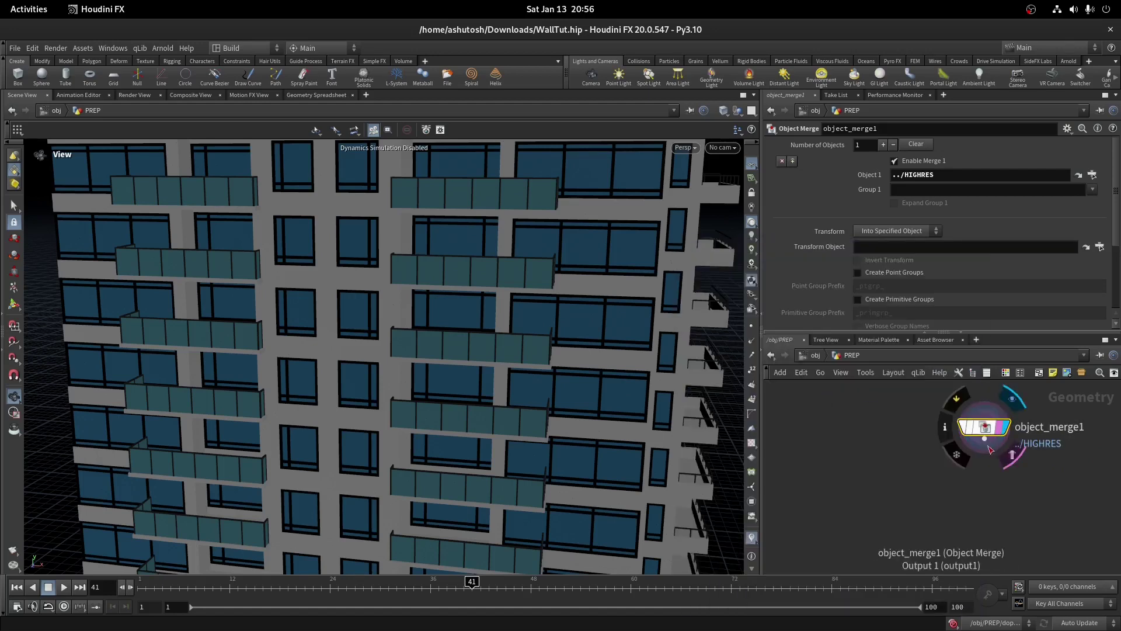
Add an Unpack node below object_merge1 to split the geometry into pieces
{"action": "left_click", "coordinate": [985, 440]}
{"action": "type", "text": "unpack"}
{"action": "key", "text": "Return"}
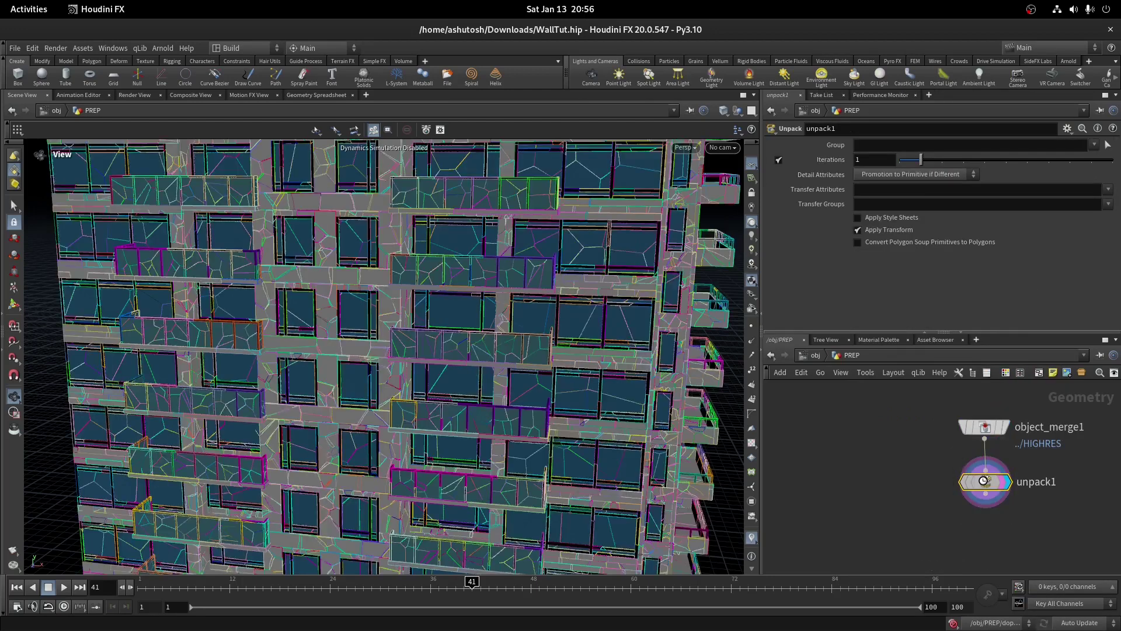
{"action": "middle_click_drag", "start_coordinate": [984, 480], "coordinate": [849, 226]}
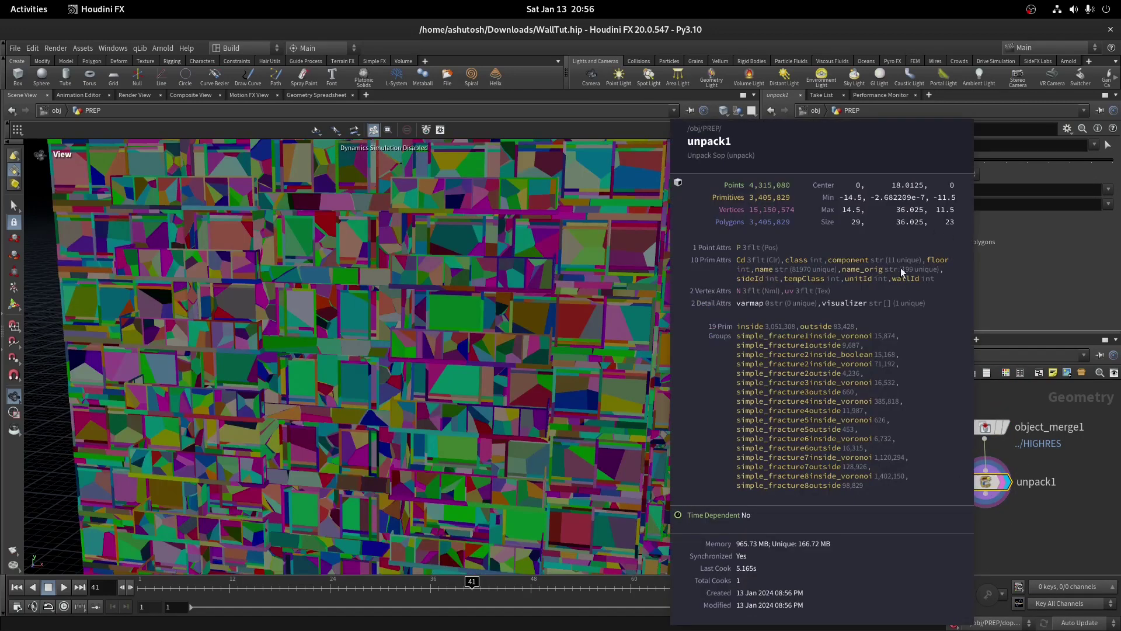
{"action": "middle_click_drag", "start_coordinate": [899, 272], "coordinate": [900, 272]}
{"action": "key", "text": "h"}
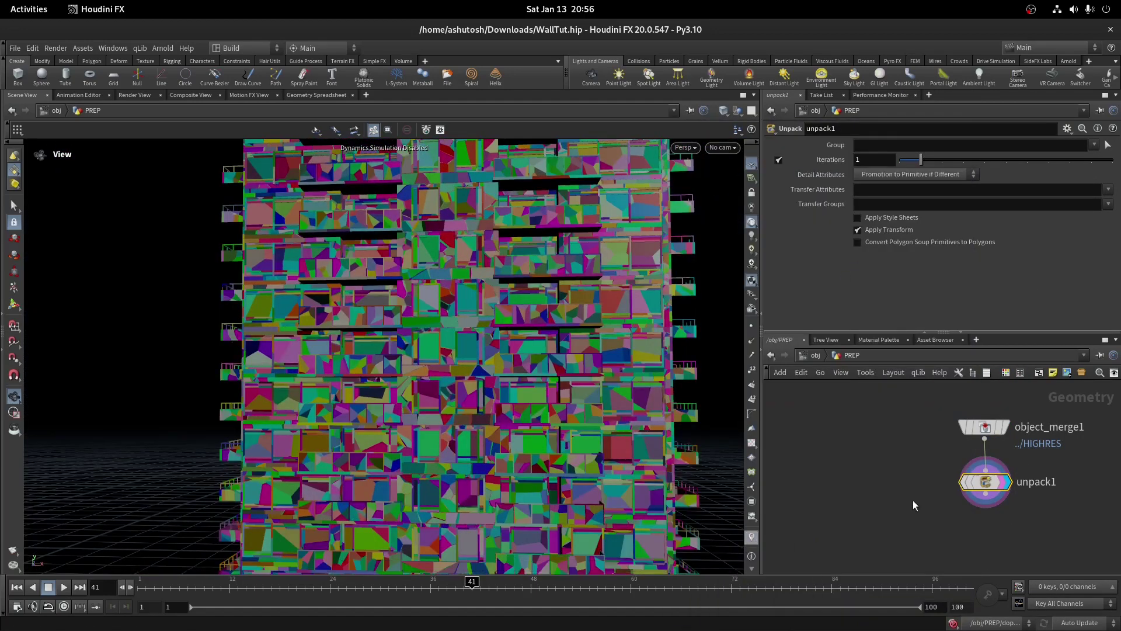
{"action": "scroll", "coordinate": [910, 503], "scroll_direction": "up", "scroll_amount": 2}
{"action": "left_click", "coordinate": [934, 471]}
{"action": "key", "text": "Tab"}
Add a Blast under unpack1 and pick its groups by the component attribute
{"action": "type", "text": "bla"}
{"action": "key", "text": "Return"}
{"action": "left_click", "coordinate": [941, 526]}
{"action": "scroll", "coordinate": [944, 526], "scroll_direction": "up", "scroll_amount": 3}
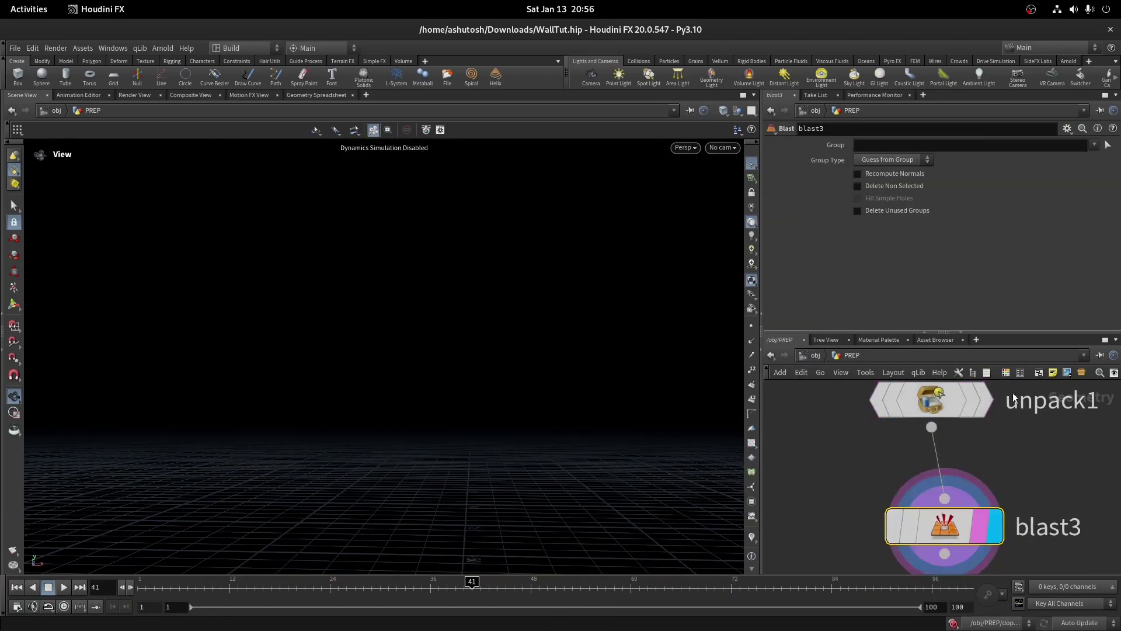
{"action": "left_click", "coordinate": [1106, 144]}
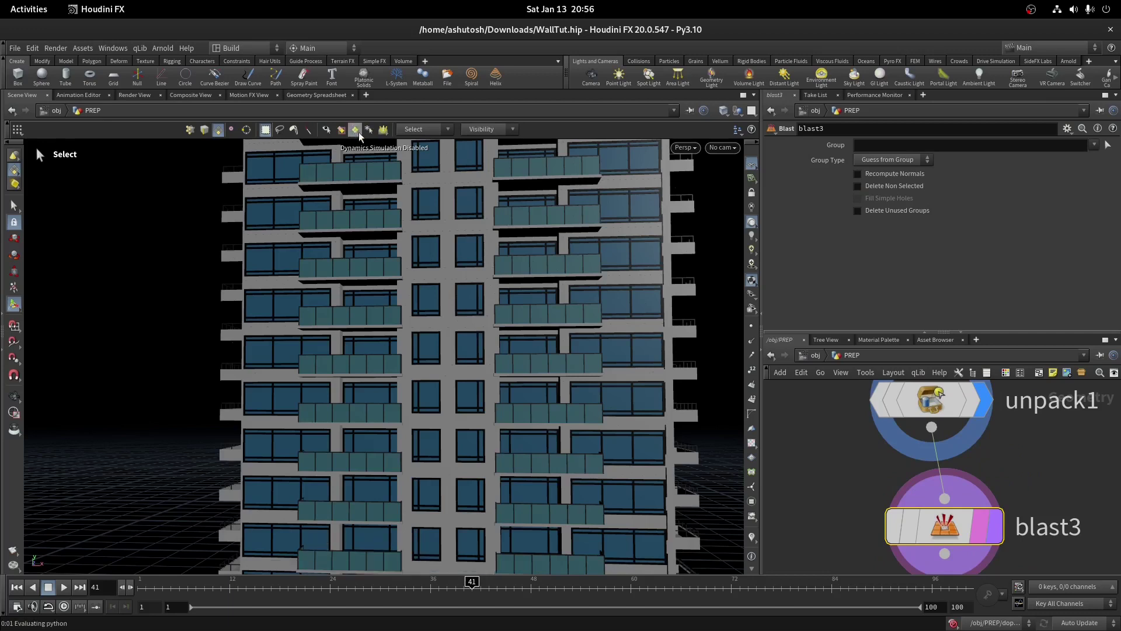
{"action": "key", "text": "9"}
{"action": "left_click", "coordinate": [712, 166]}
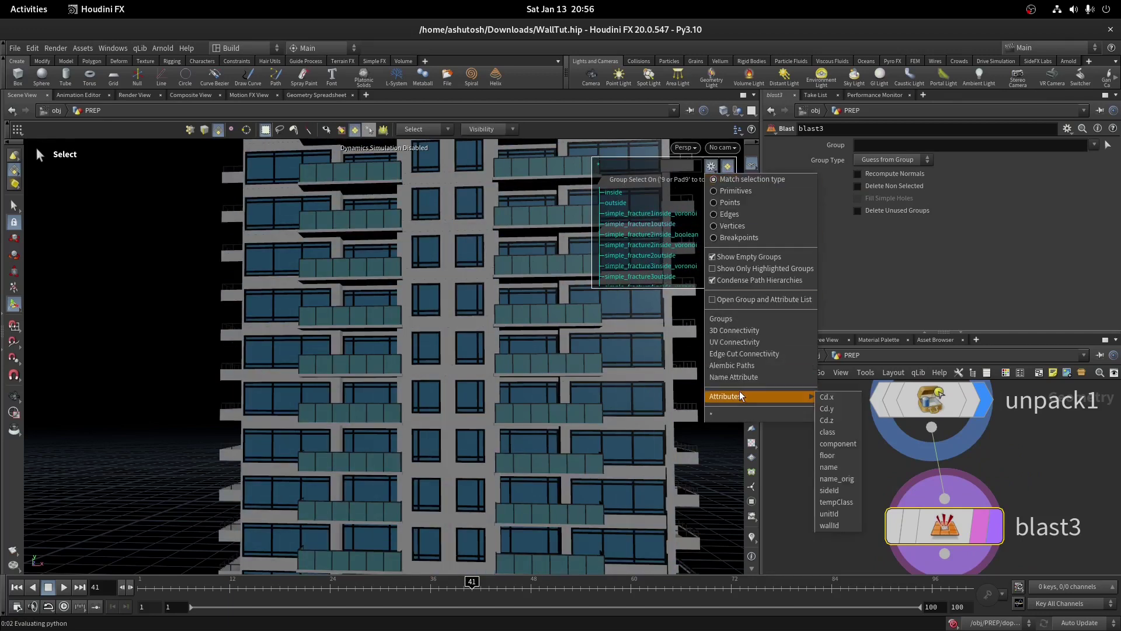
{"action": "mouse_move", "coordinate": [800, 397]}
{"action": "left_click", "coordinate": [838, 448]}
Select the window component groups and commit them to blast3
{"action": "key", "text": "Escape"}
{"action": "scroll", "coordinate": [467, 157], "scroll_direction": "up", "scroll_amount": 5}
{"action": "key", "text": "s"}
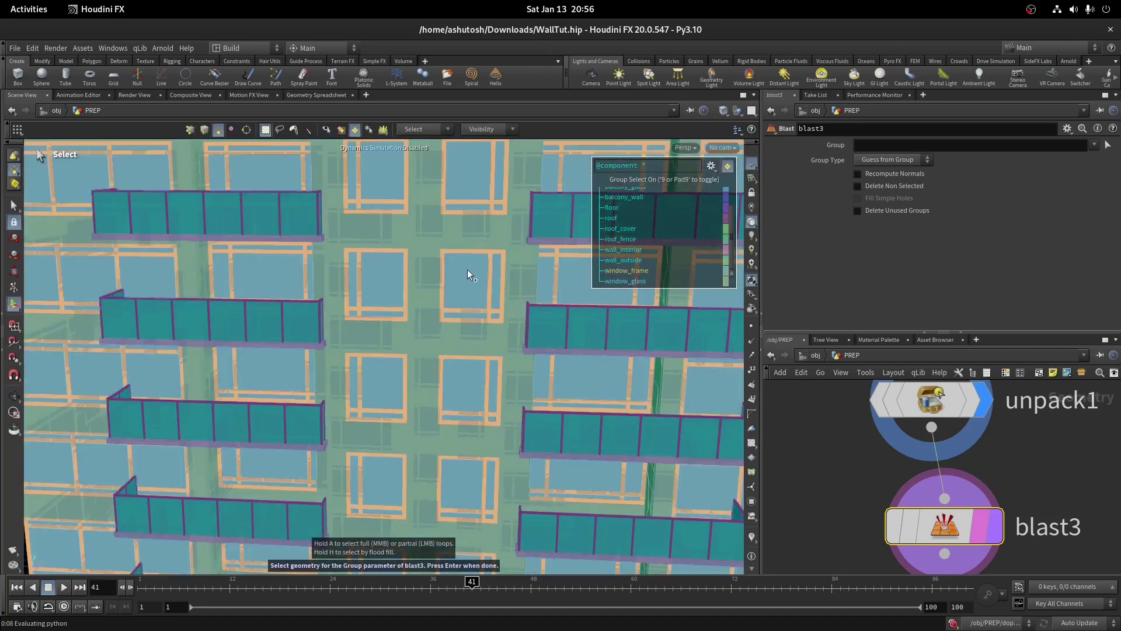
{"action": "scroll", "coordinate": [556, 306], "scroll_direction": "down", "scroll_amount": 3}
{"action": "left_click_drag", "start_coordinate": [445, 358], "coordinate": [200, 323], "text": "alt"}
{"action": "key", "text": "Return"}
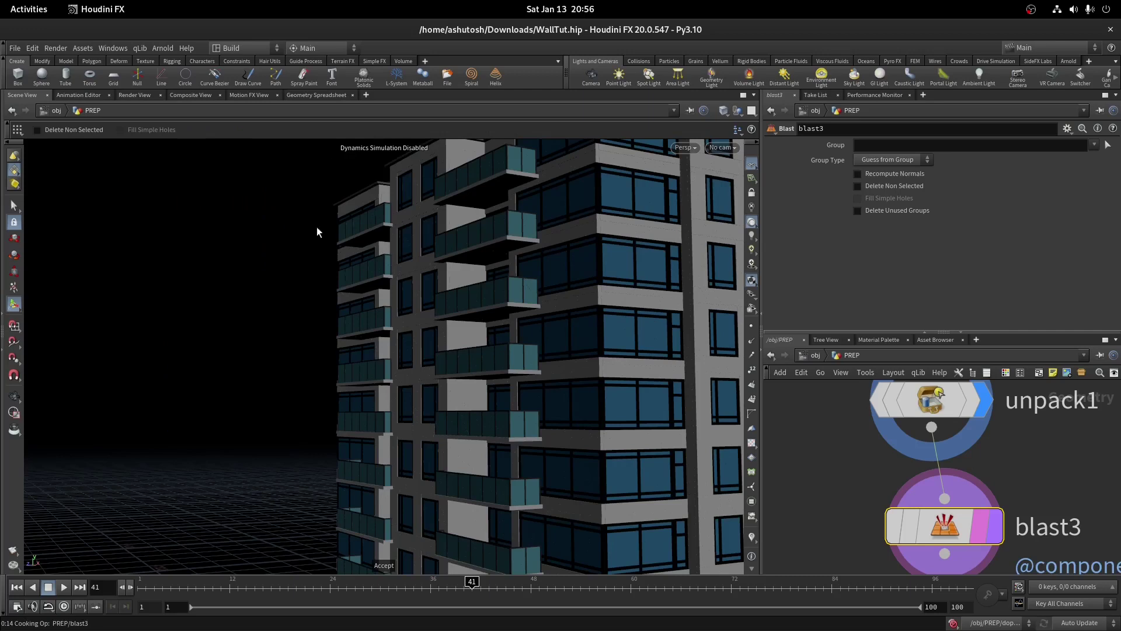
{"action": "left_click_drag", "start_coordinate": [501, 243], "coordinate": [416, 401]}
{"action": "scroll", "coordinate": [605, 198], "scroll_direction": "up", "scroll_amount": 10}
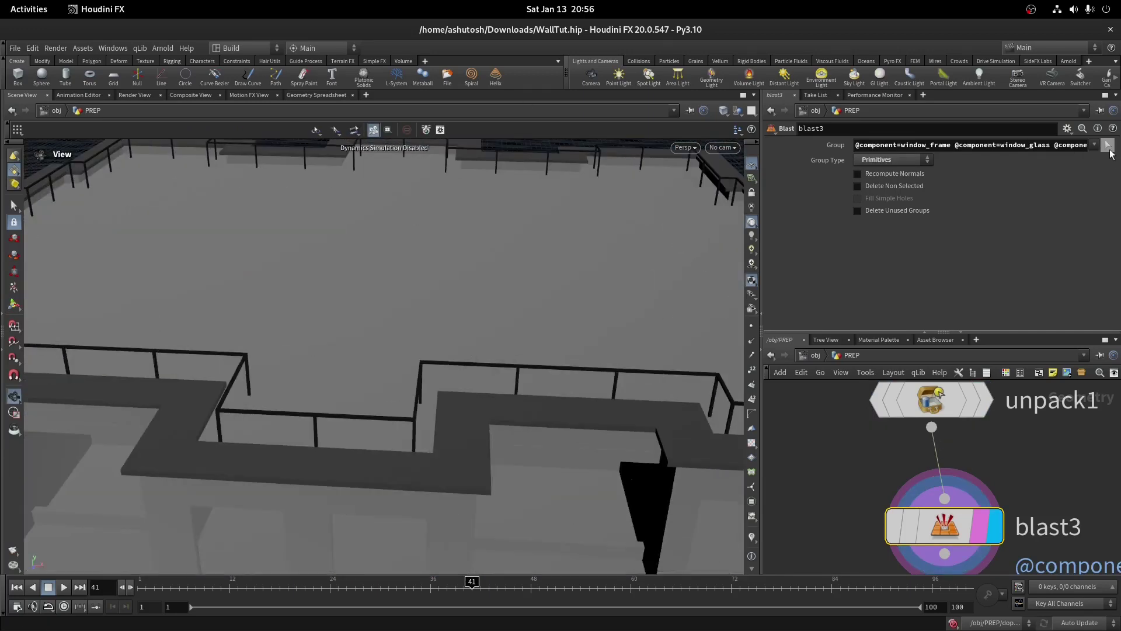
Add the remaining glass components to blast3's group and frame the bare slabs
{"action": "left_click", "coordinate": [1108, 145]}
{"action": "mouse_move", "coordinate": [541, 366]}
{"action": "left_mouse_down", "text": "alt"}
{"action": "mouse_move", "coordinate": [529, 398]}
{"action": "mouse_move", "coordinate": [412, 353]}
{"action": "mouse_move", "coordinate": [503, 388]}
{"action": "mouse_move", "coordinate": [493, 383]}
{"action": "left_mouse_up", "text": "alt"}
{"action": "scroll", "coordinate": [493, 383], "scroll_direction": "down", "scroll_amount": 5}
{"action": "left_click_drag", "start_coordinate": [409, 374], "coordinate": [306, 365], "text": "alt"}
{"action": "key", "text": "Return"}
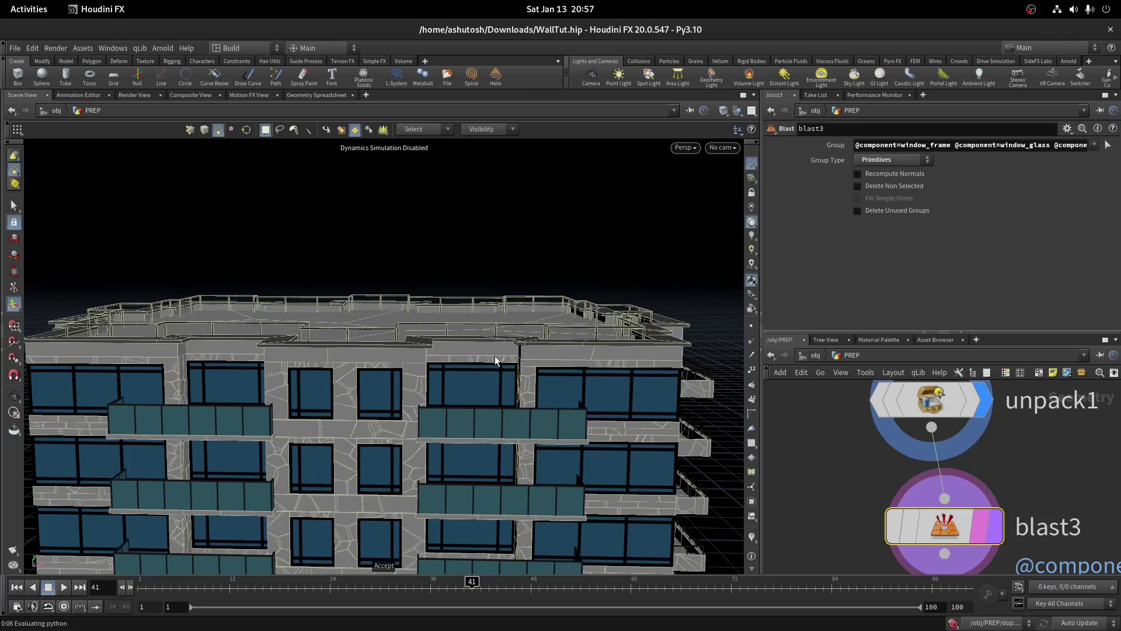
{"action": "key", "text": "Escape"}
{"action": "key", "text": "g"}
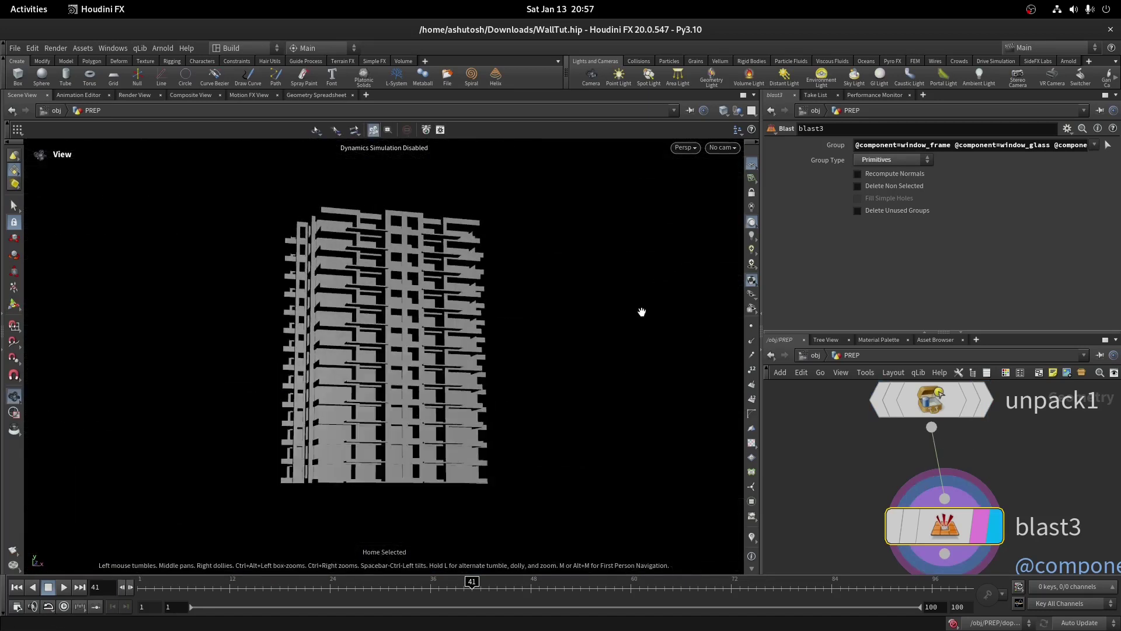
{"action": "key", "text": "h"}
{"action": "key", "text": "ctrl+a"}
Inspect unpack1's pieces from the side in wireframe and shaded views
{"action": "left_click", "coordinate": [915, 467]}
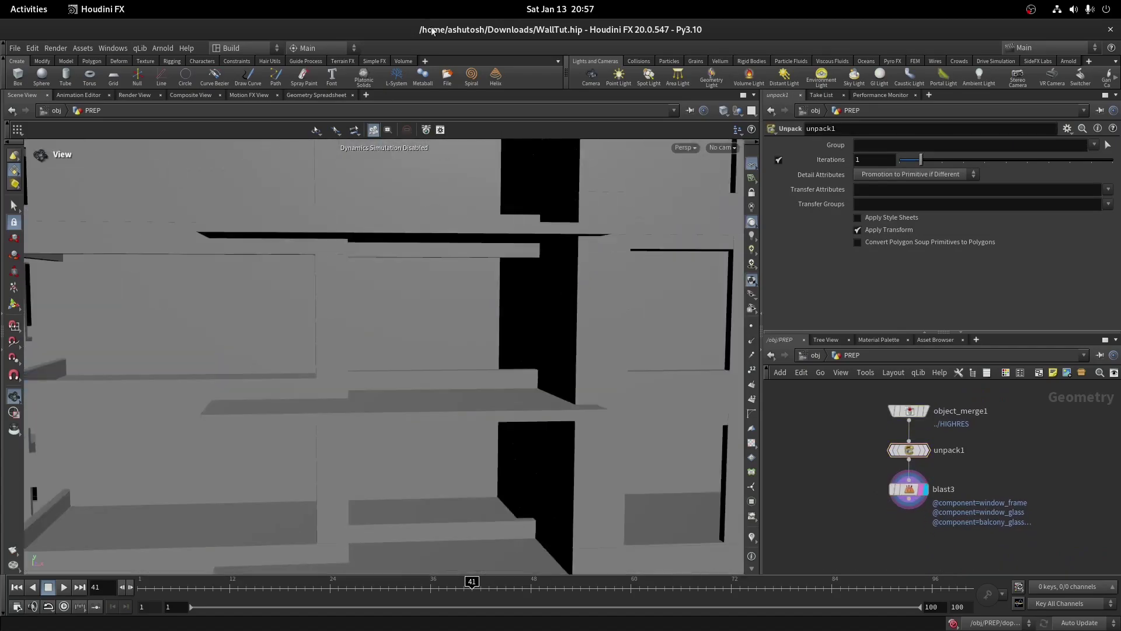
{"action": "key", "text": "w"}
{"action": "left_click_drag", "start_coordinate": [502, 233], "coordinate": [573, 275]}
{"action": "key", "text": "shift+w"}
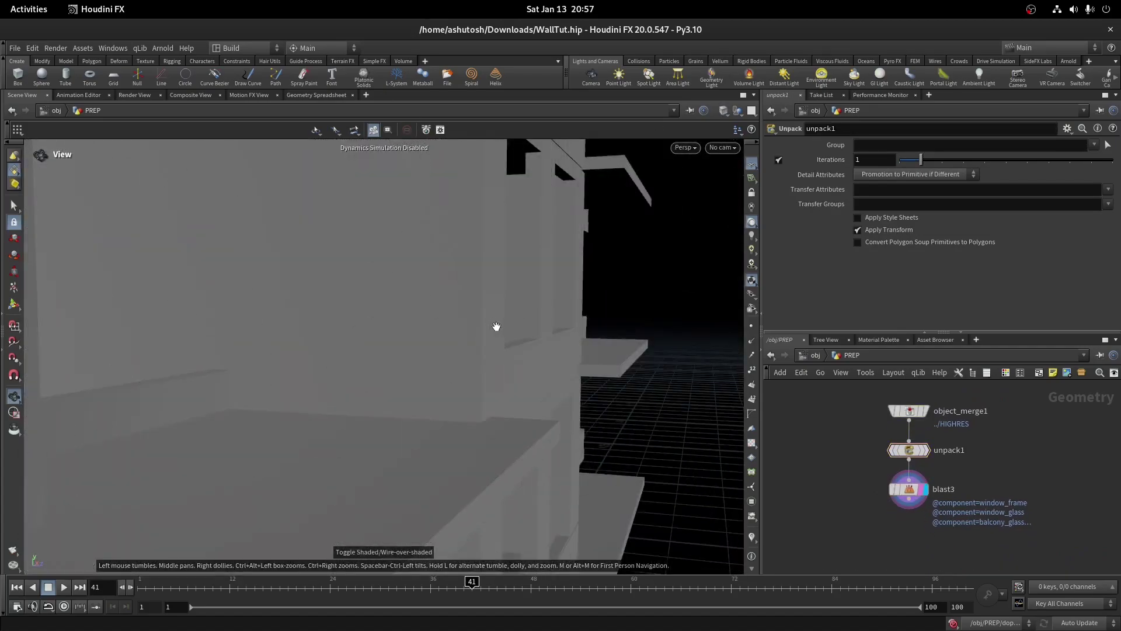
{"action": "right_click_drag", "start_coordinate": [495, 325], "coordinate": [436, 459]}
{"action": "left_click_drag", "start_coordinate": [436, 458], "coordinate": [363, 389]}
{"action": "left_click_drag", "start_coordinate": [547, 273], "coordinate": [496, 276]}
Widen the network pane and collapse the shelf, main menu bar and parameter pane
{"action": "middle_click_drag", "start_coordinate": [980, 472], "coordinate": [949, 412]}
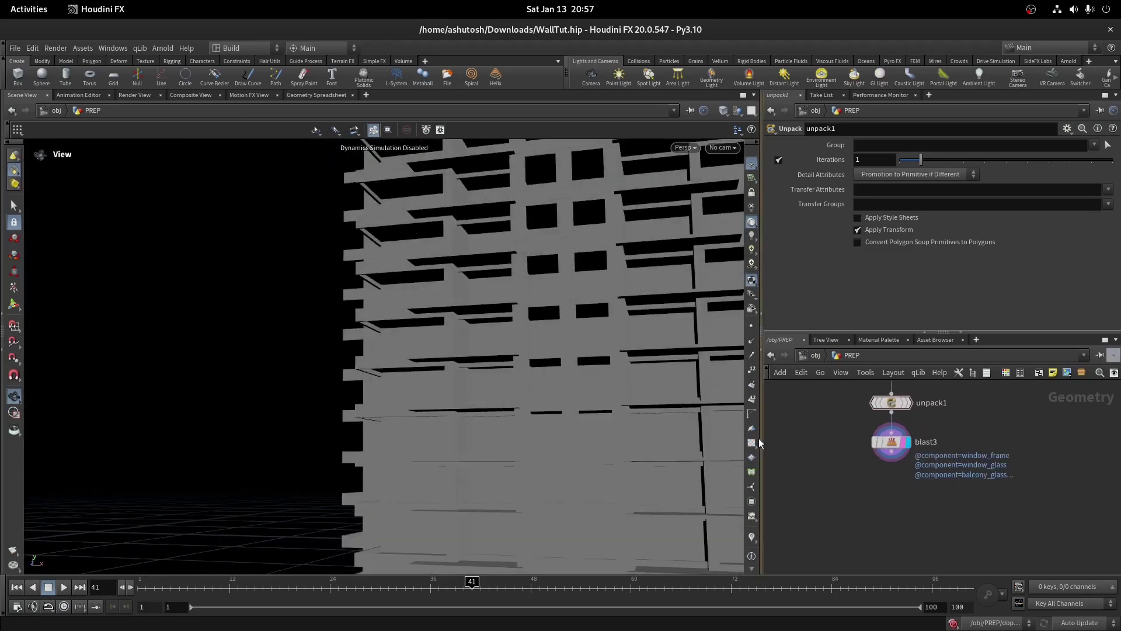
{"action": "left_click_drag", "start_coordinate": [759, 439], "coordinate": [614, 439]}
{"action": "left_click", "coordinate": [3, 89]}
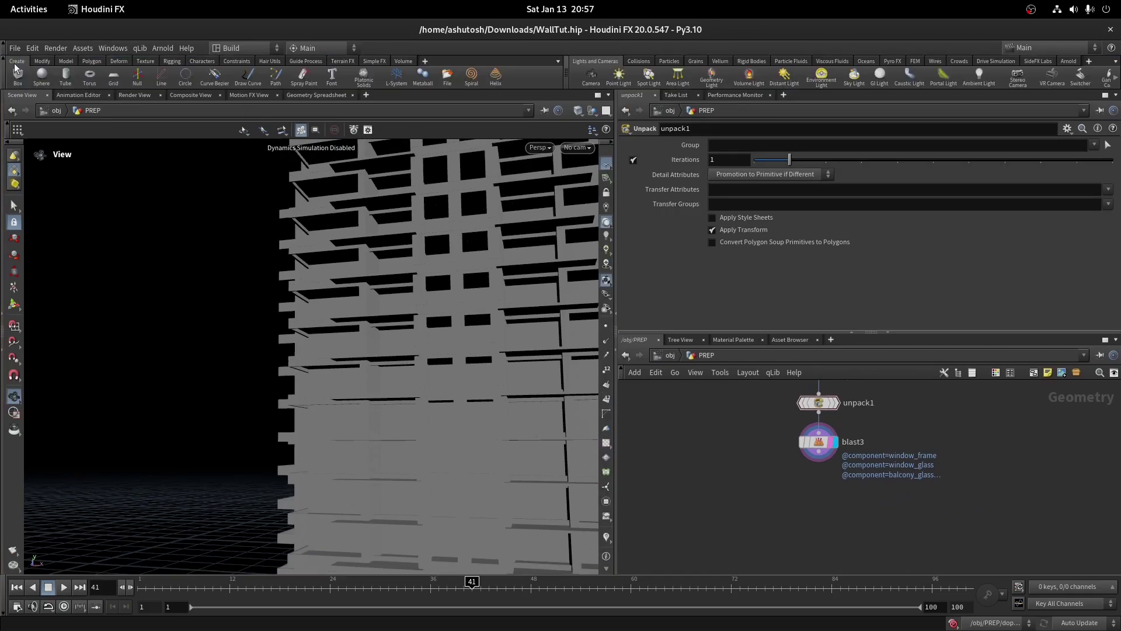
{"action": "left_click", "coordinate": [2, 50]}
{"action": "left_click", "coordinate": [852, 312]}
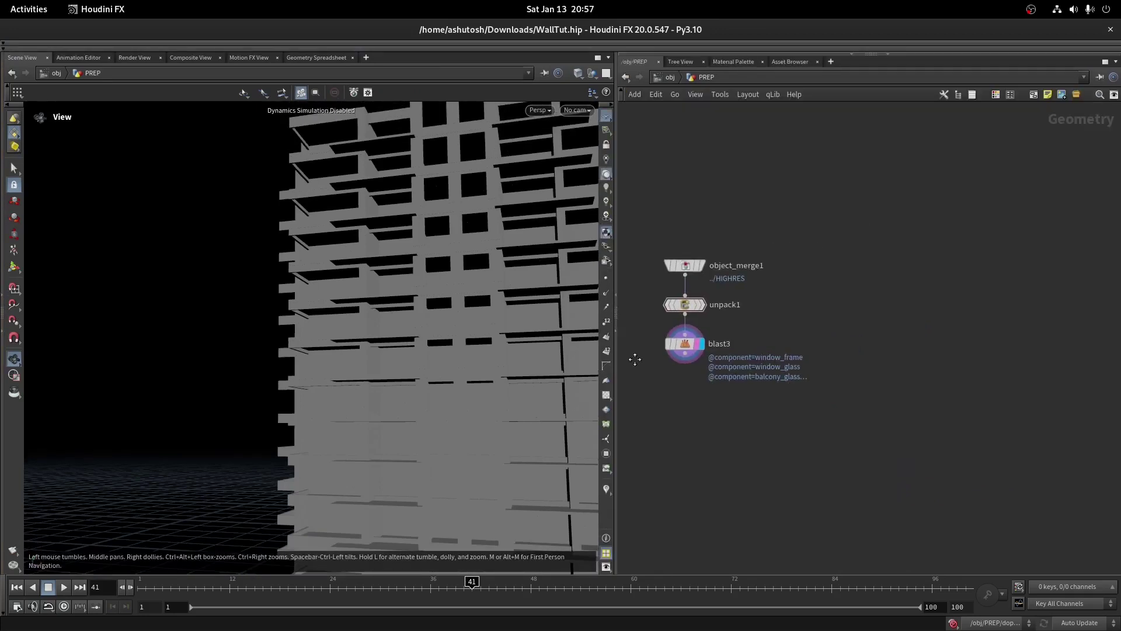
{"action": "scroll", "coordinate": [759, 359], "scroll_direction": "up", "scroll_amount": 8}
Add a Measure node below blast3 with its parameters in a floating window
{"action": "key", "text": "Tab"}
{"action": "type", "text": "measure"}
{"action": "key", "text": "Return"}
{"action": "scroll", "coordinate": [695, 409], "scroll_direction": "up", "scroll_amount": 3}
{"action": "mouse_move", "coordinate": [723, 410]}
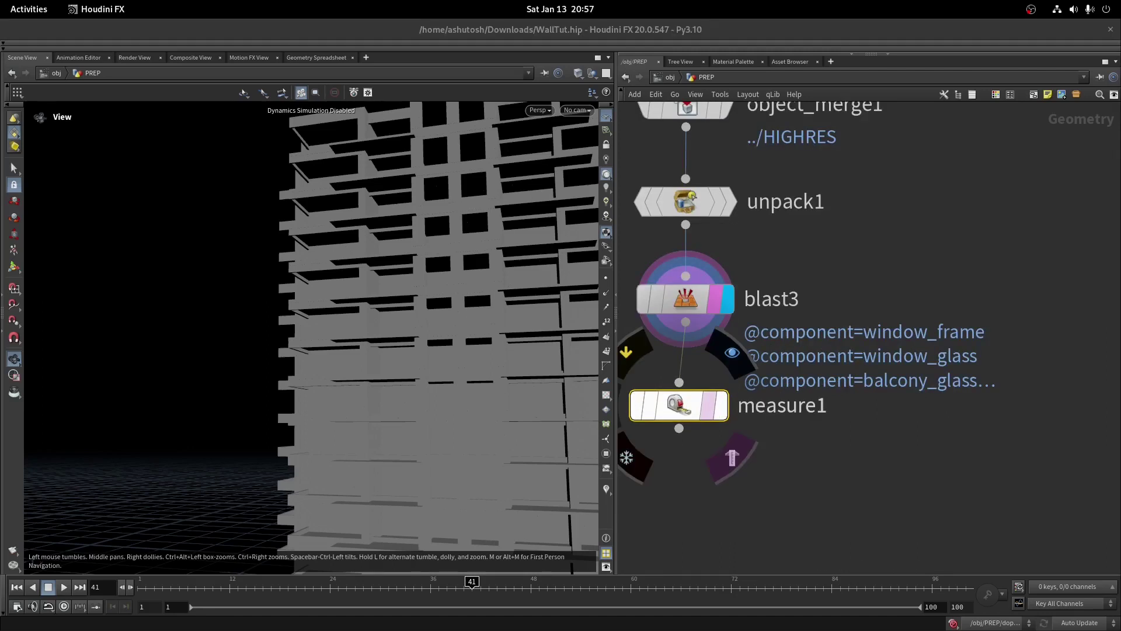
{"action": "key", "text": "p"}
{"action": "left_click_drag", "start_coordinate": [675, 439], "coordinate": [681, 449]}
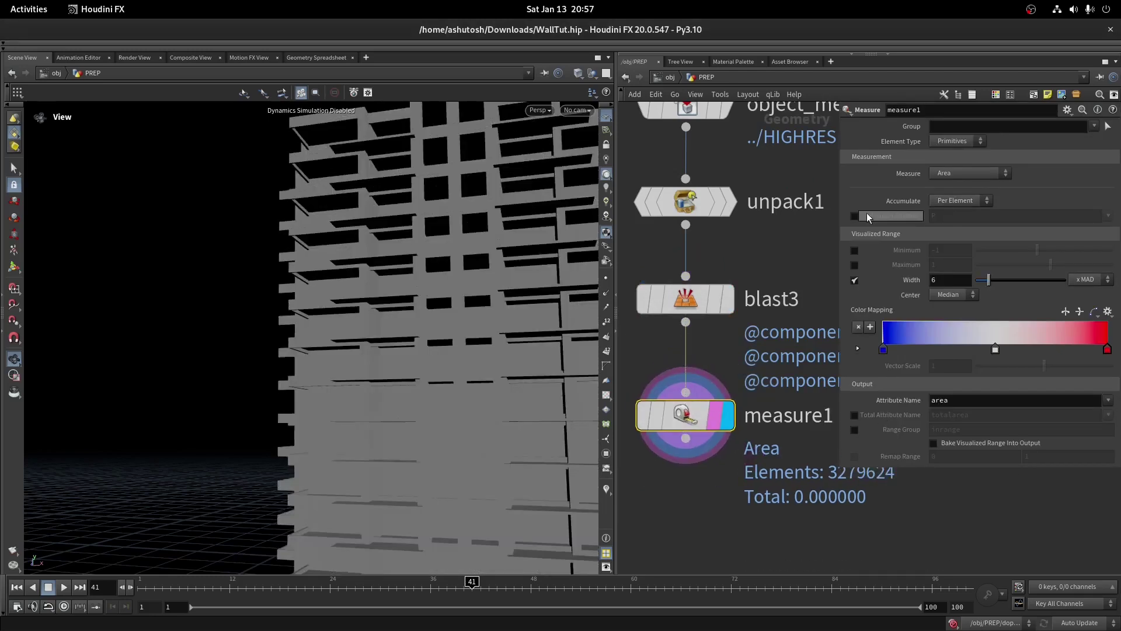
Set measure1 to accumulate area per piece using the name attribute
{"action": "left_click", "coordinate": [960, 201]}
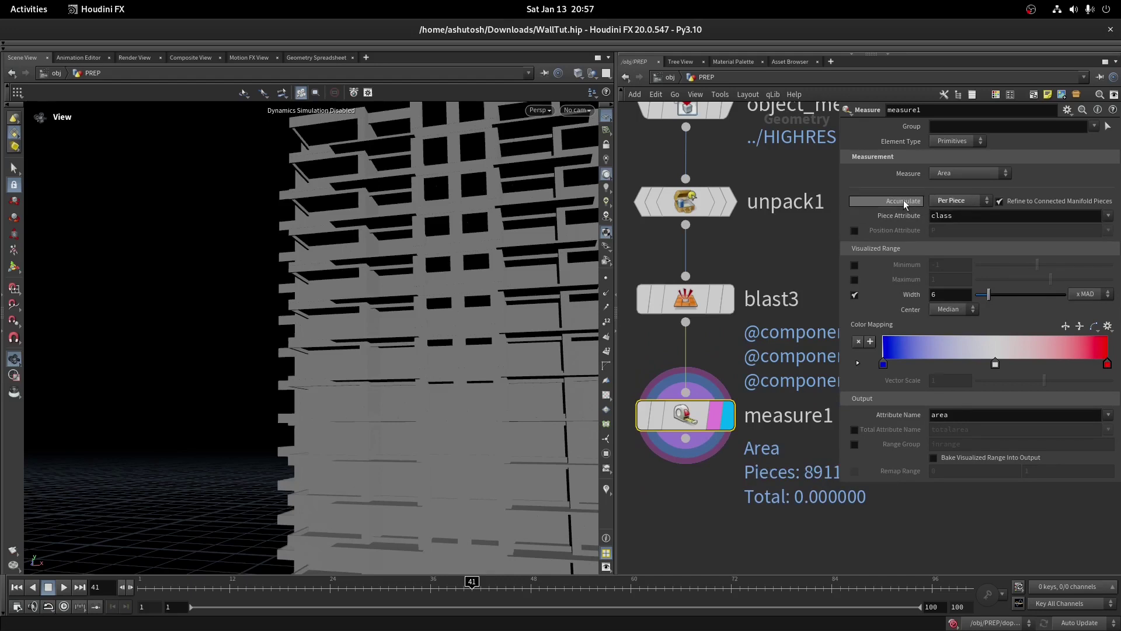
{"action": "double_click", "coordinate": [944, 215]}
{"action": "type", "text": "name"}
{"action": "key", "text": "Return"}
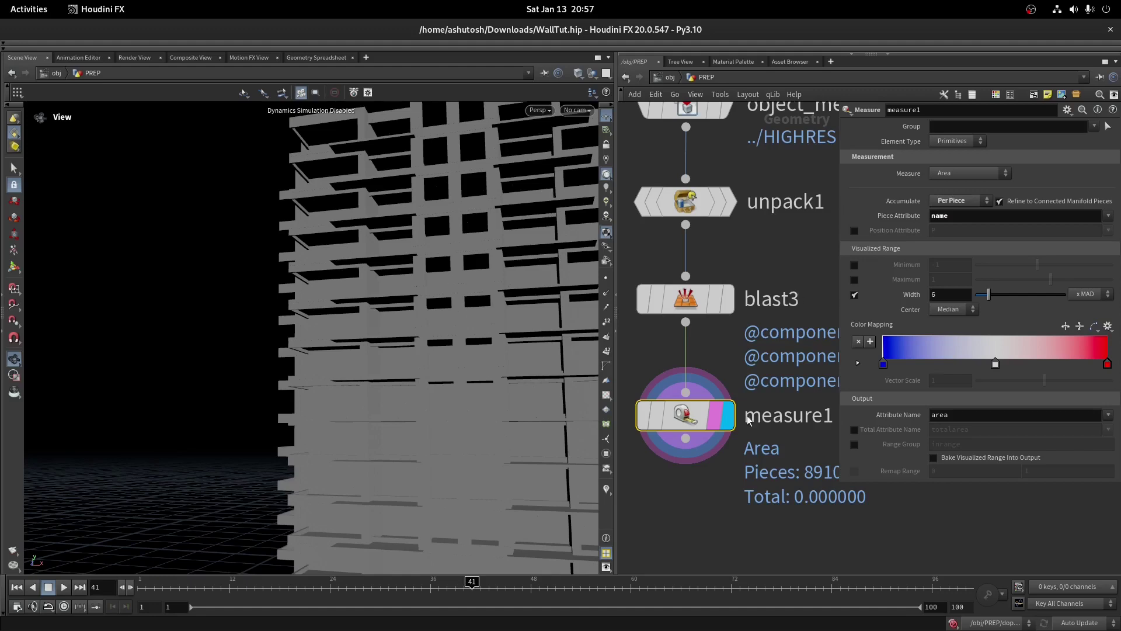
{"action": "key", "text": "h"}
Preview the colour-mapped per-piece areas across the whole tower
{"action": "key", "text": "Return"}
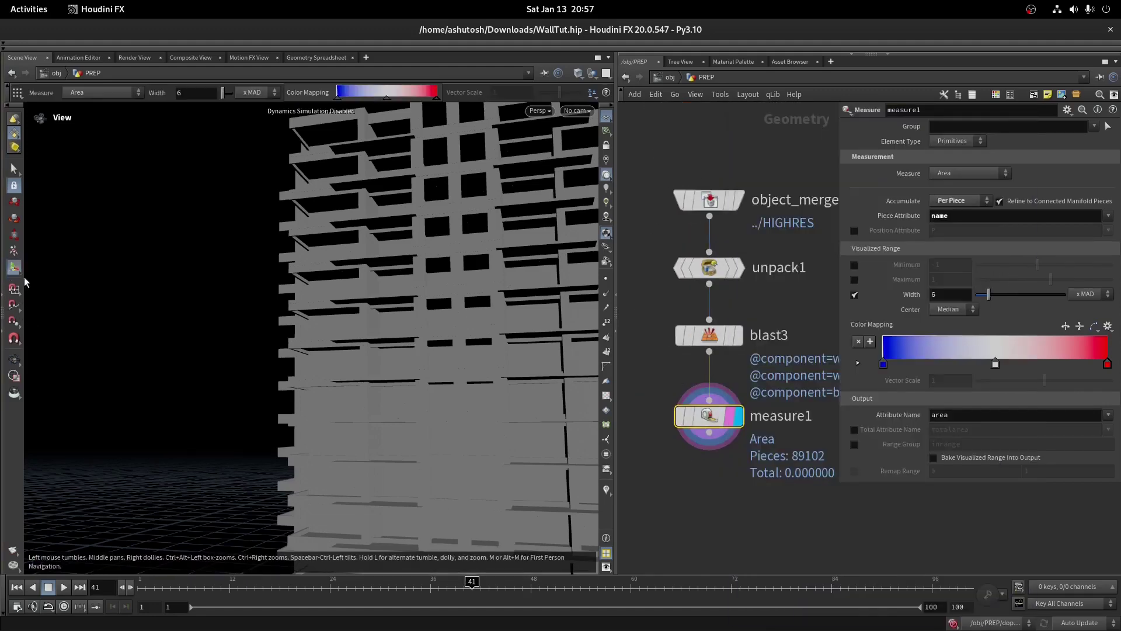
{"action": "key", "text": "Escape"}
{"action": "scroll", "coordinate": [409, 274], "scroll_direction": "up", "scroll_amount": 10}
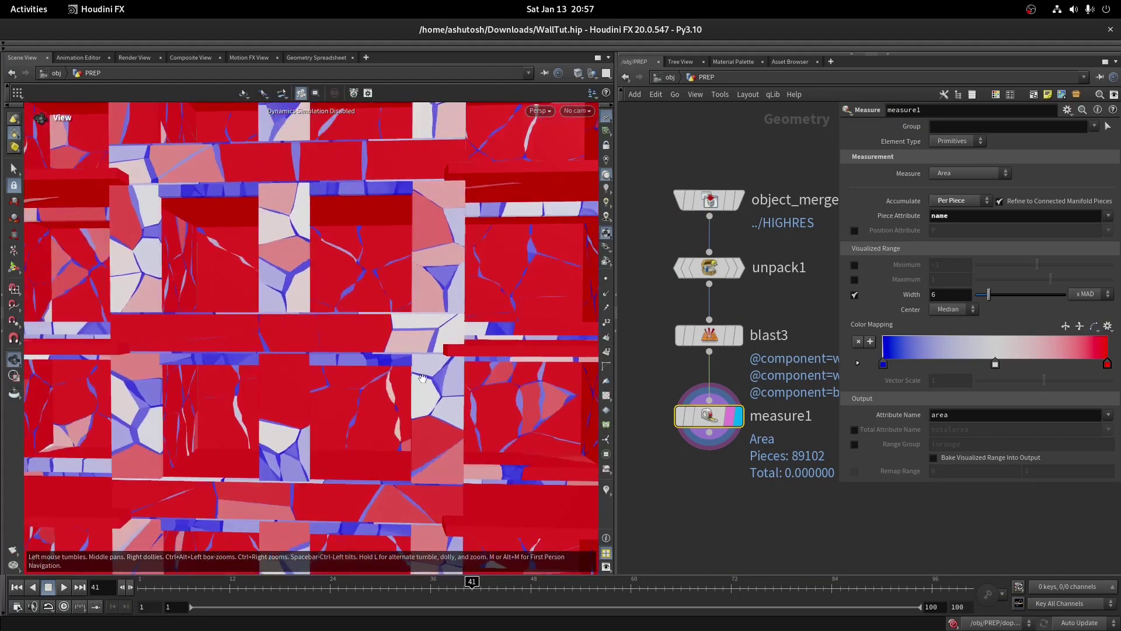
{"action": "scroll", "coordinate": [390, 282], "scroll_direction": "down", "scroll_amount": 10}
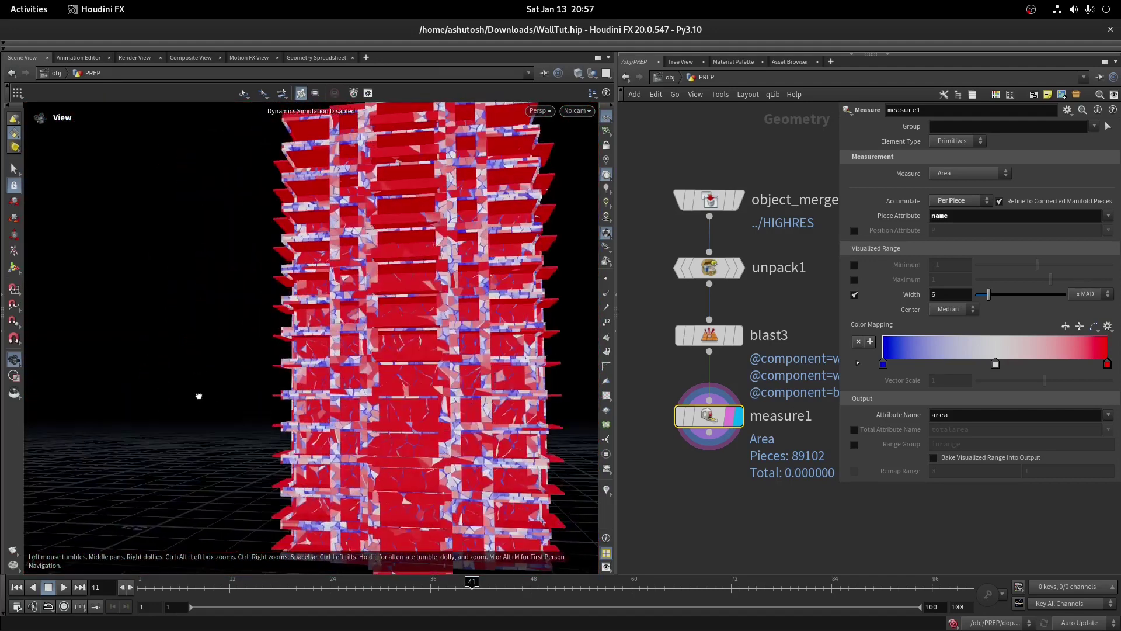
{"action": "key", "text": "Return"}
{"action": "right_click", "coordinate": [389, 374]}
{"action": "key", "text": "Escape"}
{"action": "scroll", "coordinate": [316, 453], "scroll_direction": "down", "scroll_amount": 5}
{"action": "left_click_drag", "start_coordinate": [316, 453], "coordinate": [409, 409], "text": "alt"}
{"action": "scroll", "coordinate": [687, 504], "scroll_direction": "down", "scroll_amount": 3}
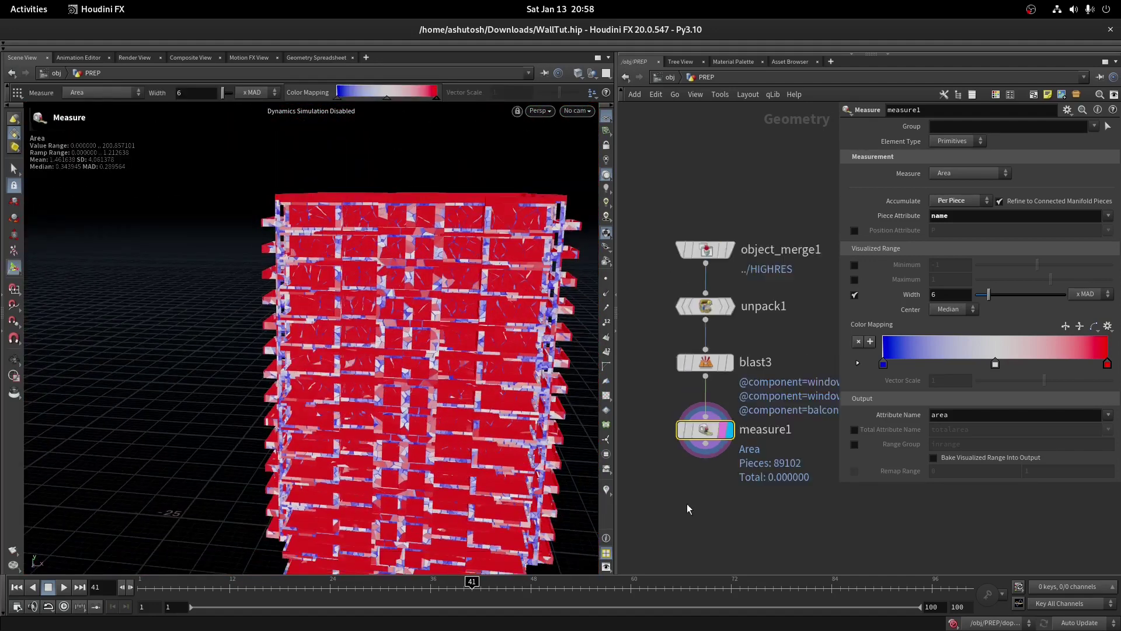
{"action": "left_click", "coordinate": [711, 238]}
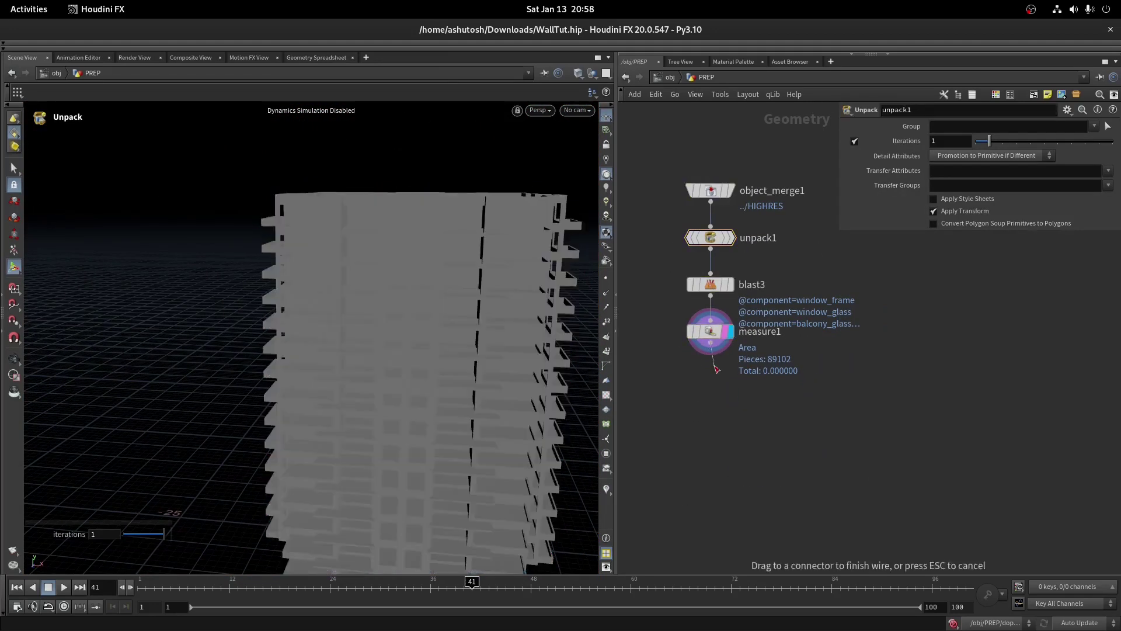
{"action": "key", "text": "Tab"}
{"action": "type", "text": "blast"}
{"action": "key", "text": "Return"}
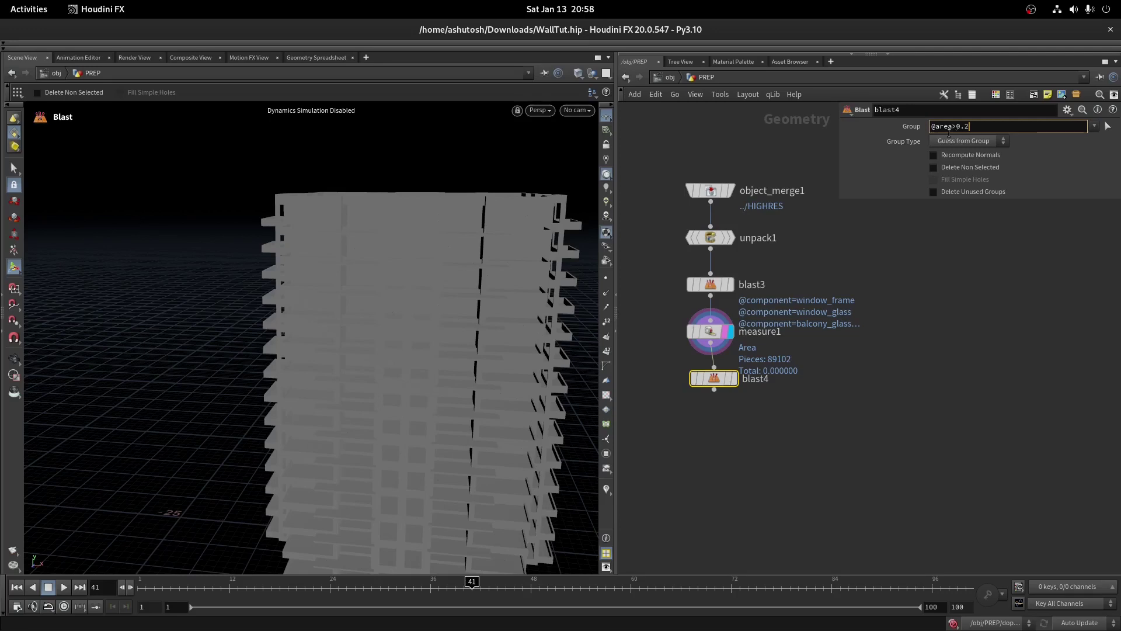
{"action": "type", "text": "<"}
{"action": "key", "text": "Return"}
{"action": "left_click", "coordinate": [732, 378]}
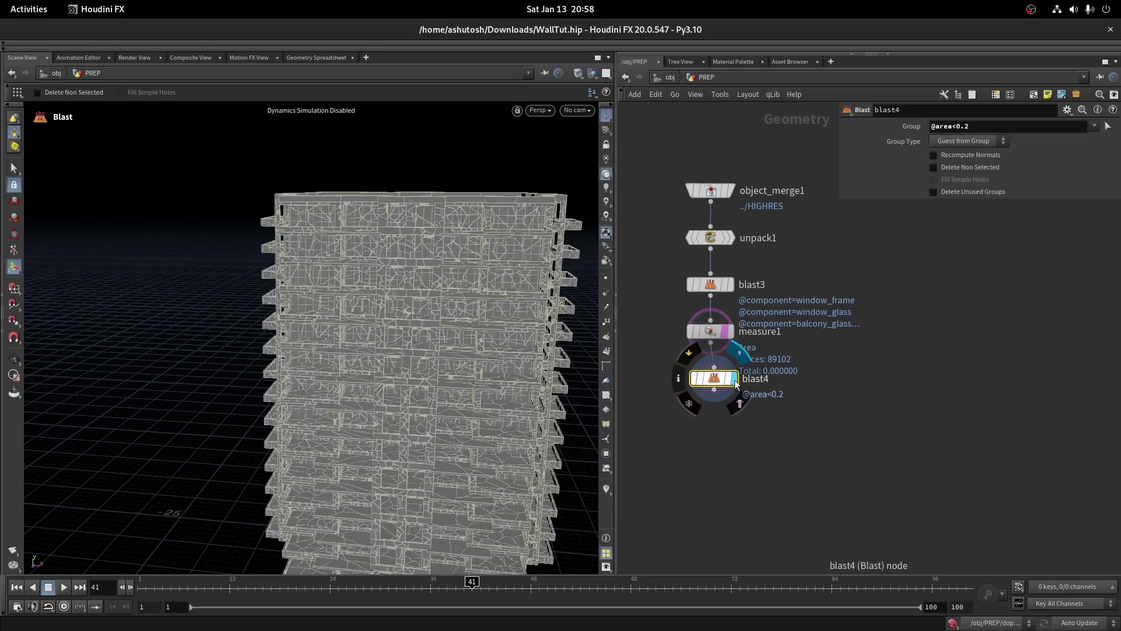
{"action": "left_click_drag", "start_coordinate": [724, 379], "coordinate": [711, 380]}
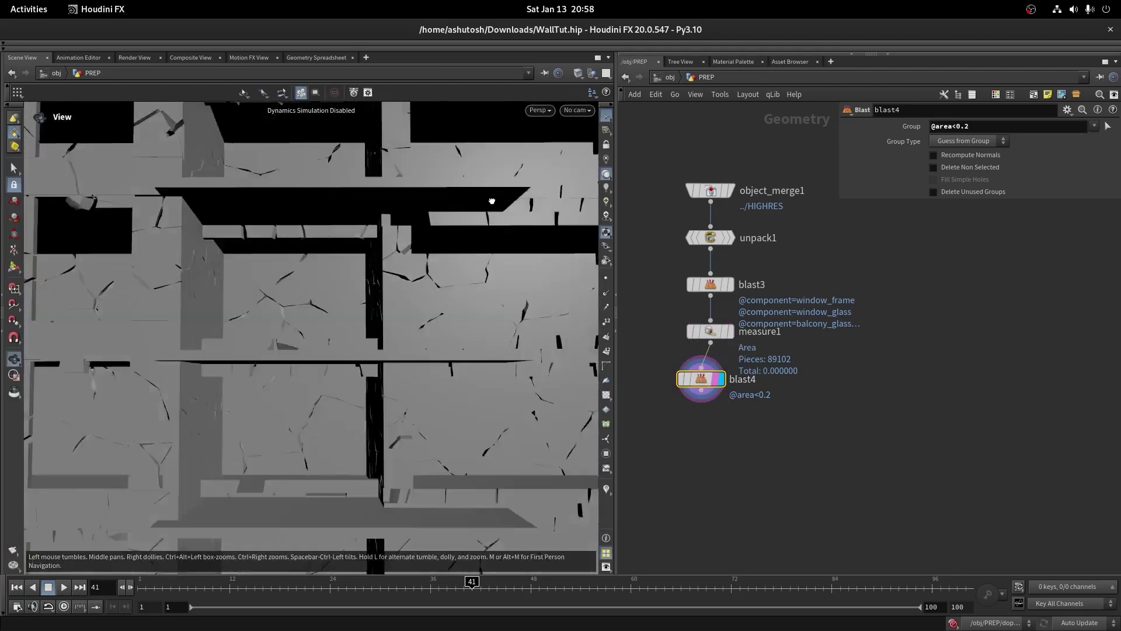
{"action": "middle_click", "coordinate": [719, 339]}
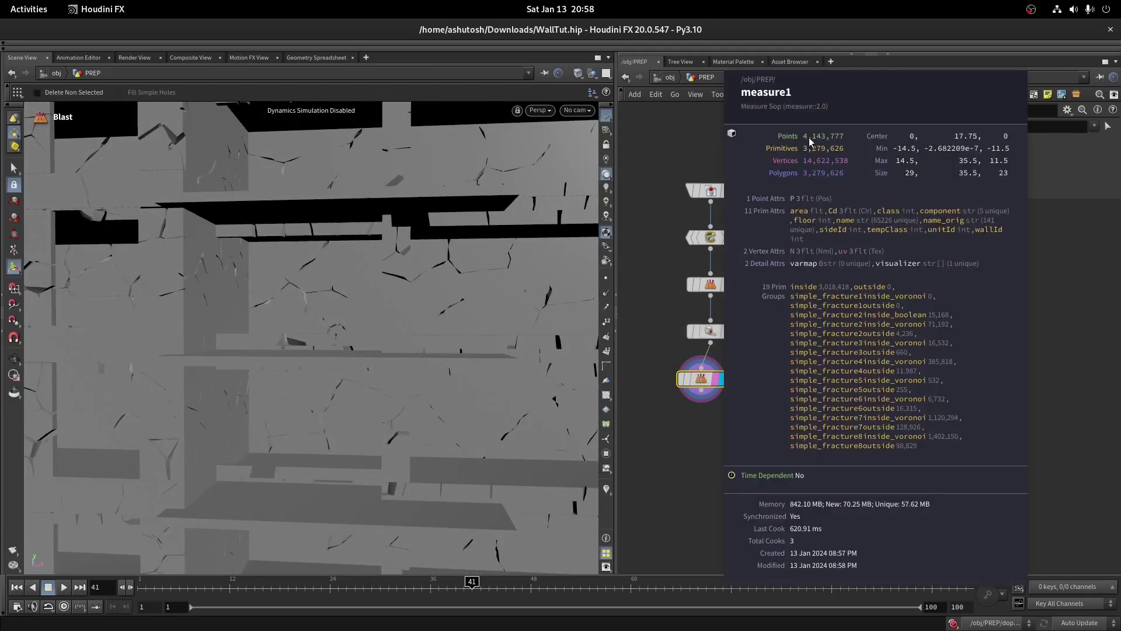
{"action": "middle_click", "coordinate": [712, 379]}
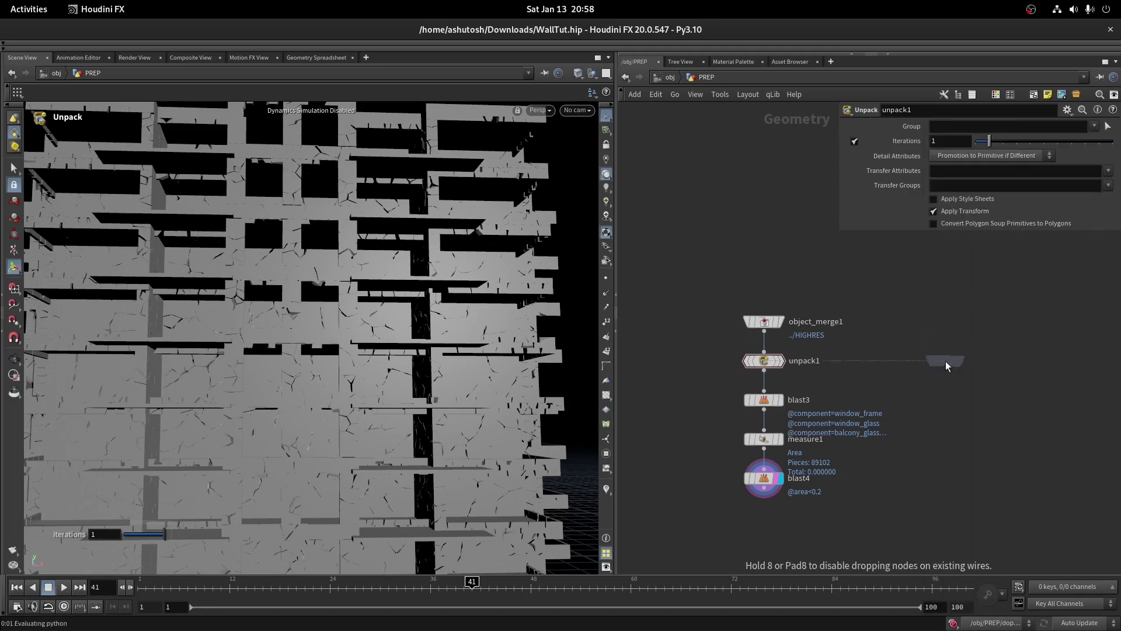
Feed blast4 and an object_merge2 fetching ../SIM_PTS into transformpieces3, then watch the building collapse
{"action": "left_click", "coordinate": [946, 439]}
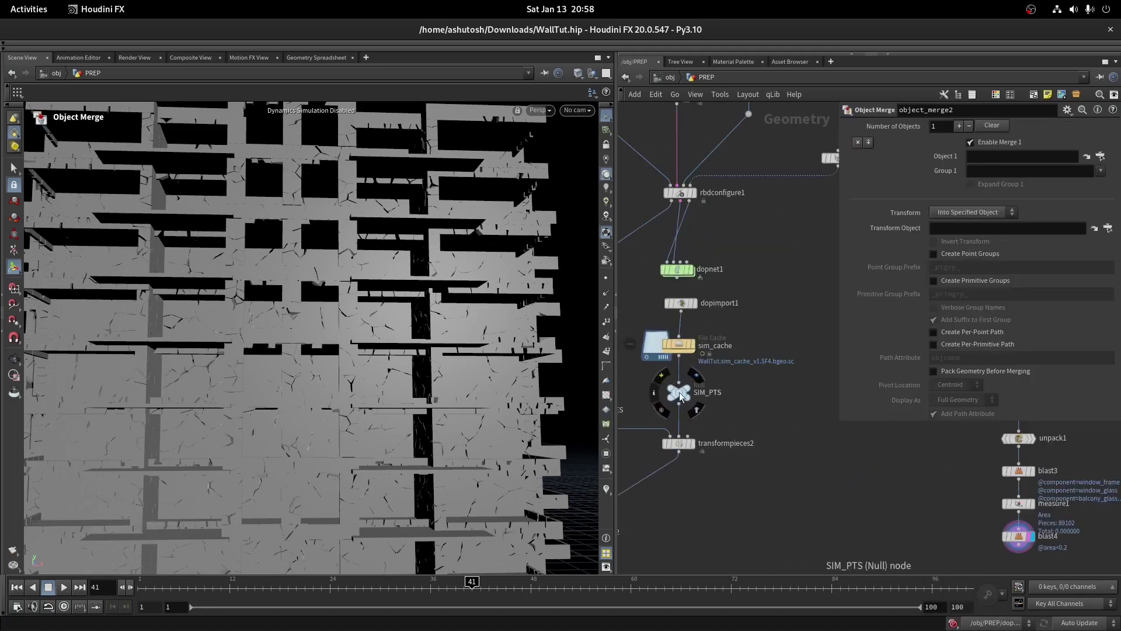
{"action": "left_click_drag", "start_coordinate": [981, 154], "coordinate": [982, 153]}
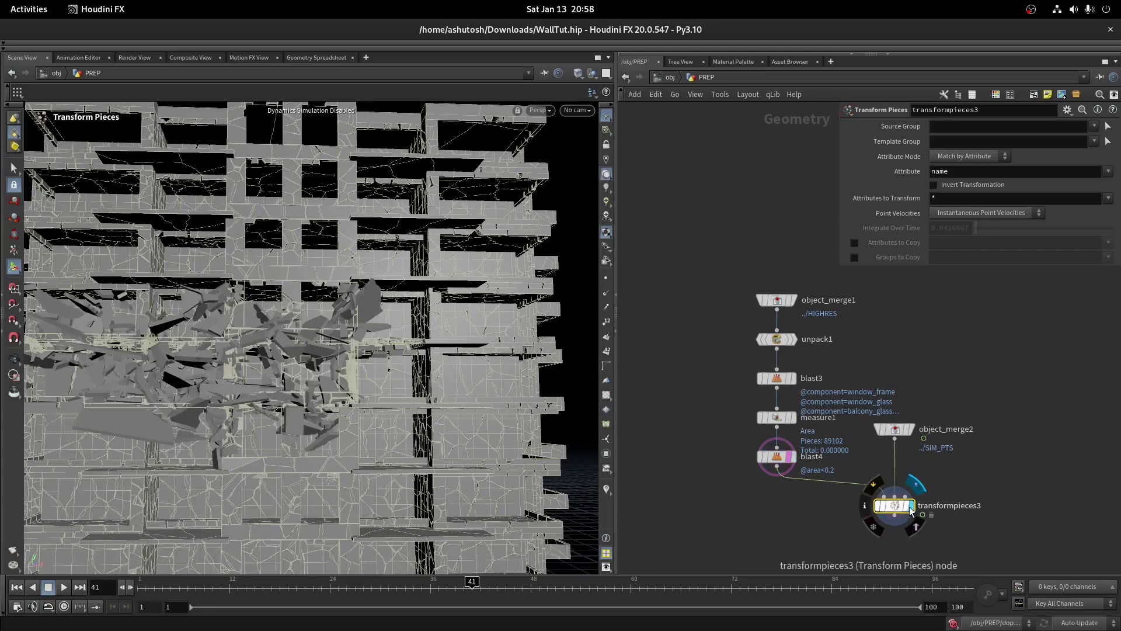
{"action": "scroll", "coordinate": [395, 339], "scroll_direction": "down", "scroll_amount": 5}
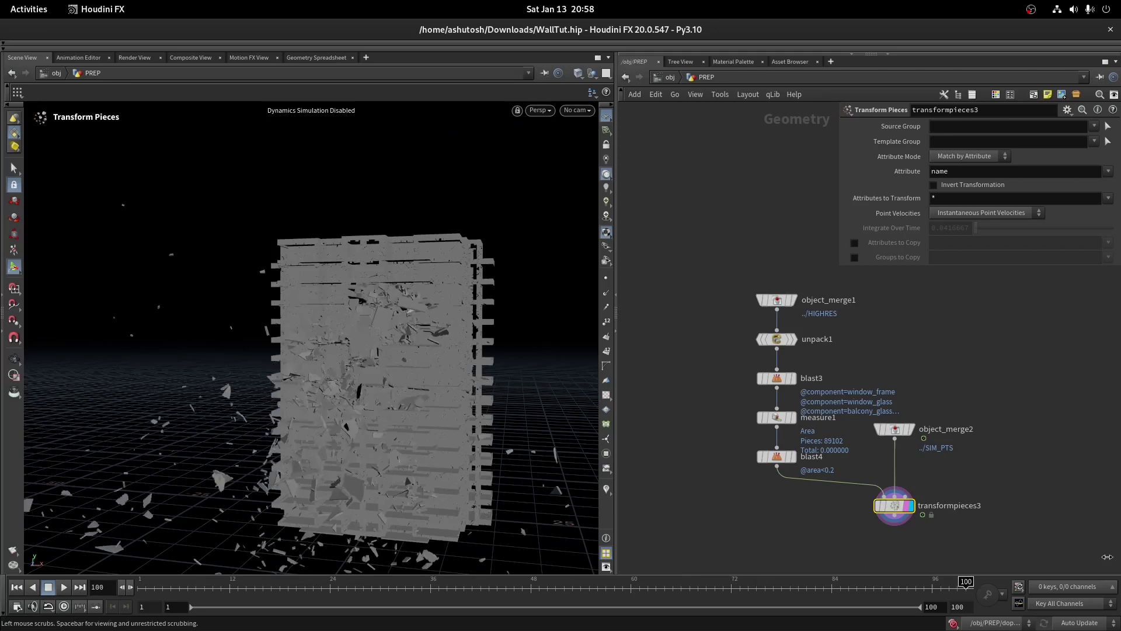
{"action": "key", "text": "Escape"}
{"action": "mouse_move", "coordinate": [383, 318]}
{"action": "left_mouse_down"}
{"action": "mouse_move", "coordinate": [412, 301]}
{"action": "mouse_move", "coordinate": [391, 301]}
{"action": "left_mouse_up"}
{"action": "key", "text": "Return"}
{"action": "scroll", "coordinate": [818, 327], "scroll_direction": "down", "scroll_amount": 4}
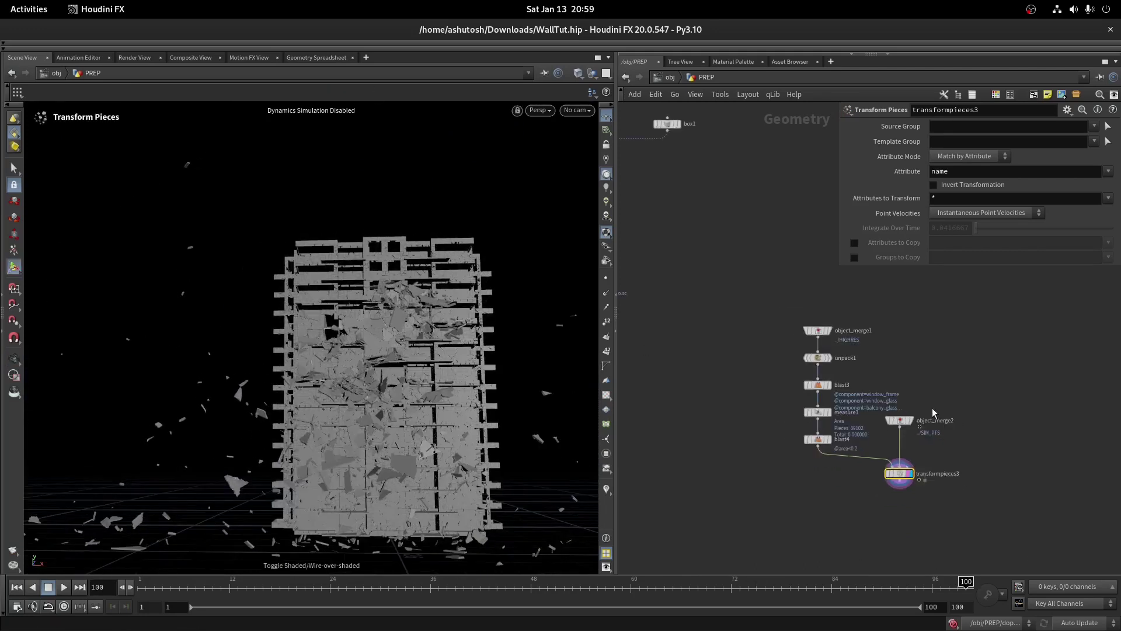
{"action": "scroll", "coordinate": [843, 453], "scroll_direction": "up", "scroll_amount": 4}
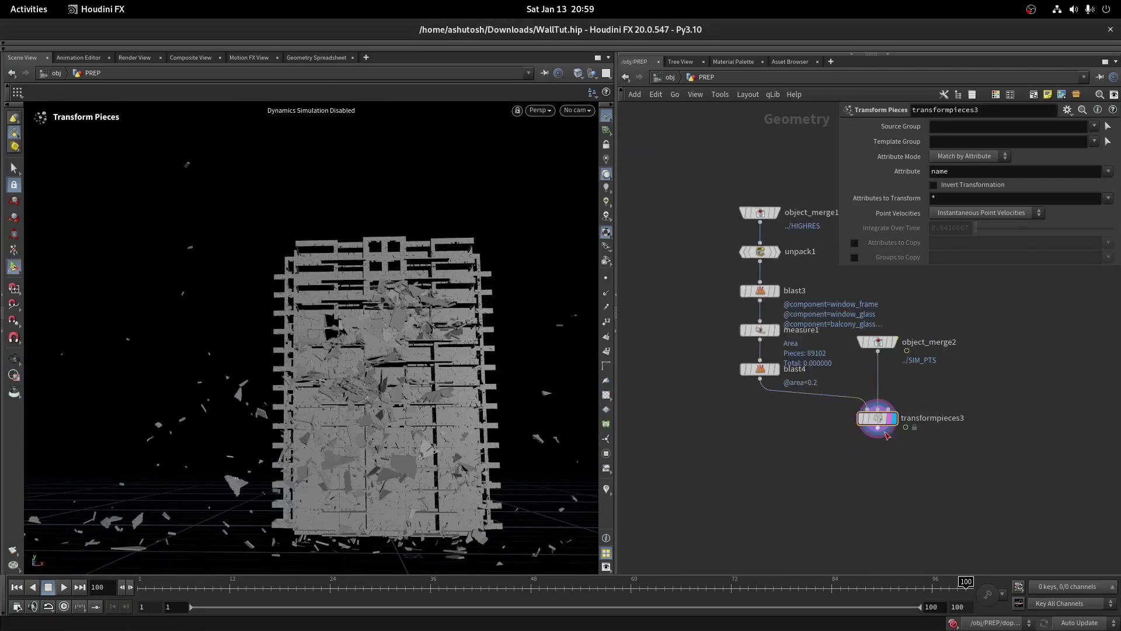
Add a Debris Source node wired after transformpieces3
{"action": "left_click", "coordinate": [867, 435]}
{"action": "key", "text": "Tab"}
{"action": "type", "text": "debris"}
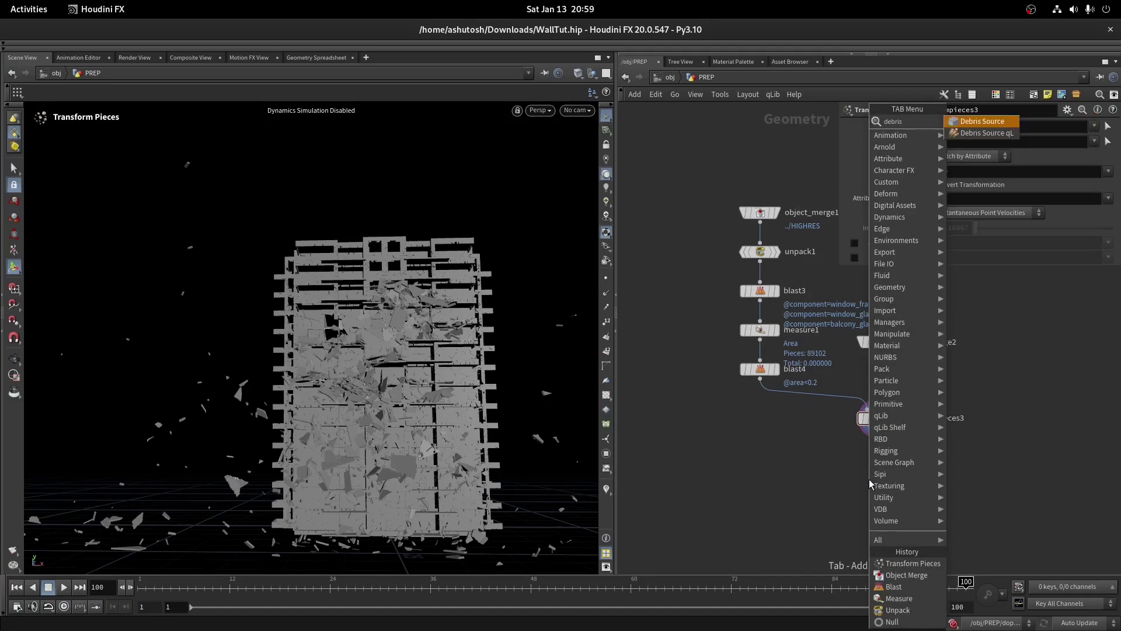
{"action": "key", "text": "Return"}
{"action": "scroll", "coordinate": [761, 376], "scroll_direction": "down", "scroll_amount": 3}
{"action": "scroll", "coordinate": [761, 376], "scroll_direction": "up", "scroll_amount": 3}
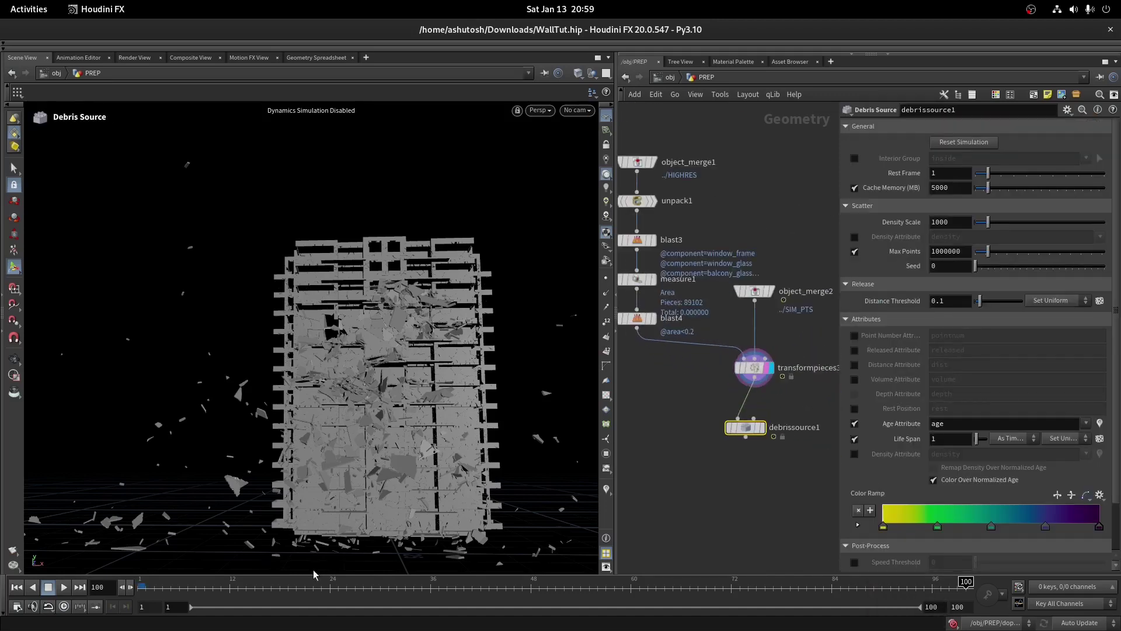
{"action": "scroll", "coordinate": [714, 426], "scroll_direction": "down", "scroll_amount": 5}
{"action": "scroll", "coordinate": [713, 351], "scroll_direction": "up", "scroll_amount": 3}
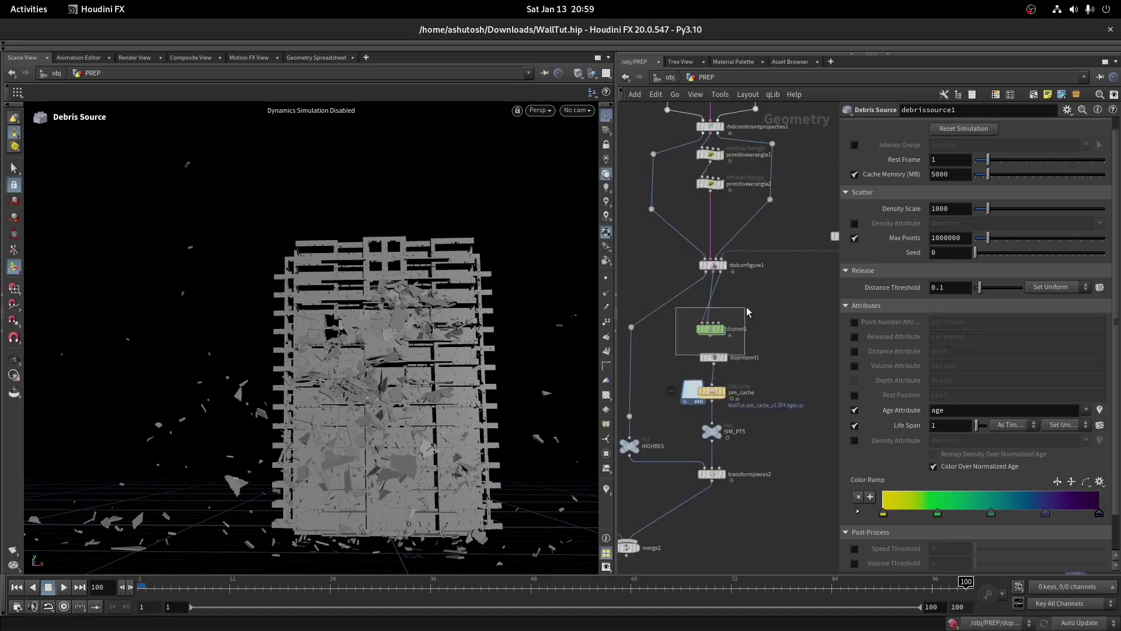
Link the debris source's Rest Frame to the DOP network's Start Frame (35) as a relative reference
{"action": "left_click", "coordinate": [714, 357]}
{"action": "left_click", "coordinate": [737, 328]}
{"action": "right_click", "coordinate": [907, 239]}
{"action": "left_click", "coordinate": [911, 327]}
{"action": "scroll", "coordinate": [755, 423], "scroll_direction": "down", "scroll_amount": 3}
{"action": "scroll", "coordinate": [756, 423], "scroll_direction": "up", "scroll_amount": 4}
{"action": "left_click", "coordinate": [762, 413]}
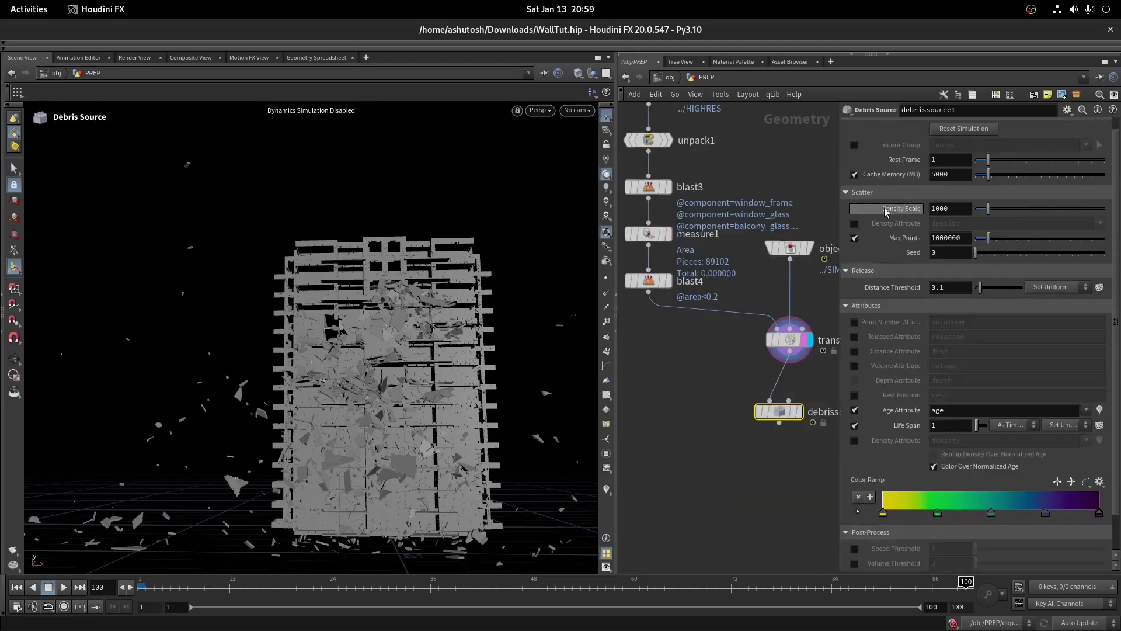
{"action": "right_click", "coordinate": [888, 164]}
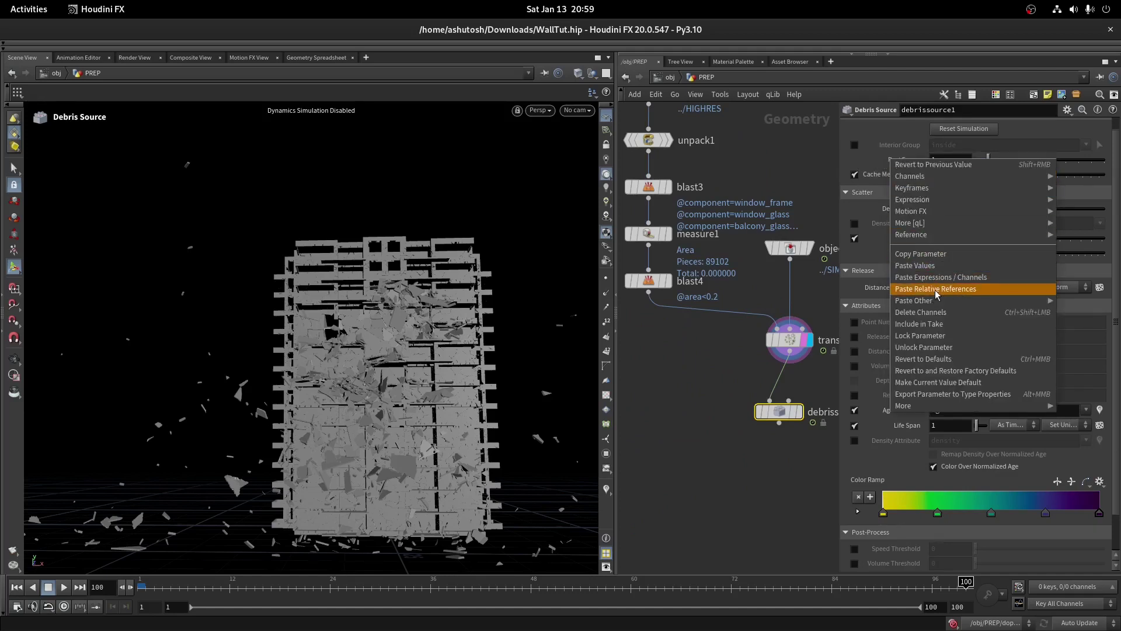
{"action": "key", "text": "Escape"}
{"action": "right_click", "coordinate": [902, 162]}
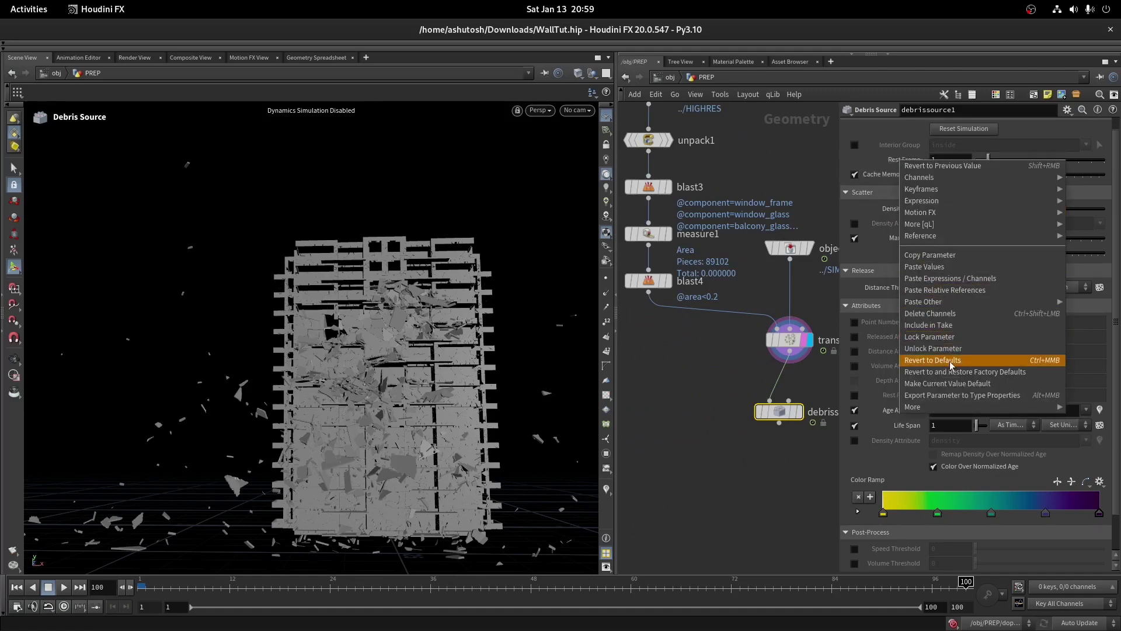
{"action": "left_click", "coordinate": [947, 291]}
{"action": "scroll", "coordinate": [780, 415], "scroll_direction": "up", "scroll_amount": 3}
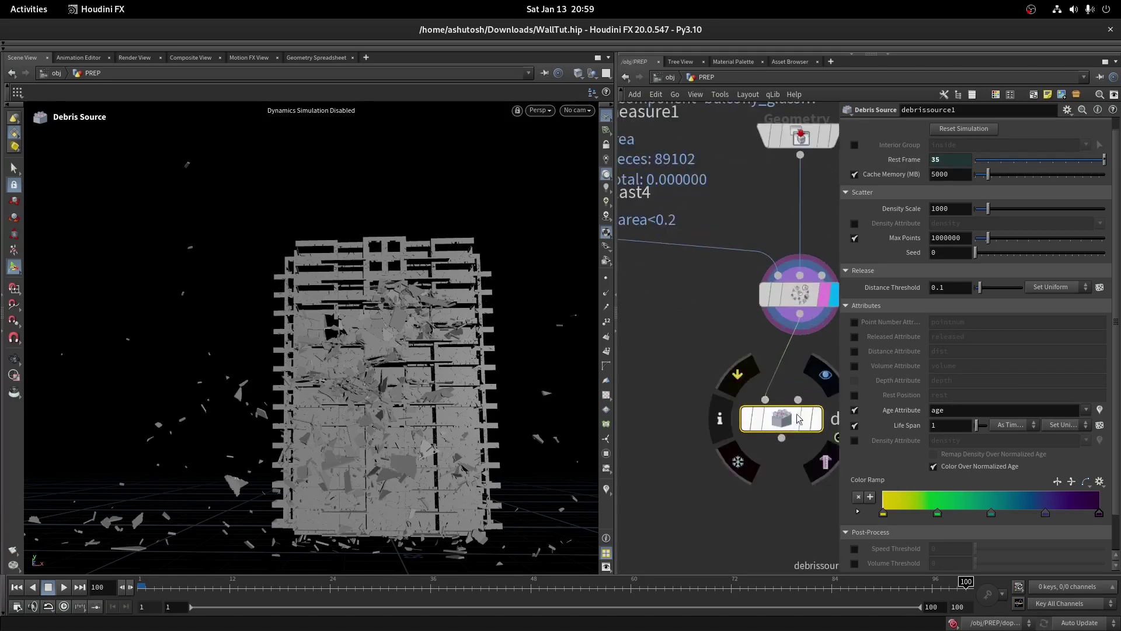
Set Density Scale to 10000 and store point numbers in an attribute named id
{"action": "left_click_drag", "start_coordinate": [497, 592], "coordinate": [421, 595]}
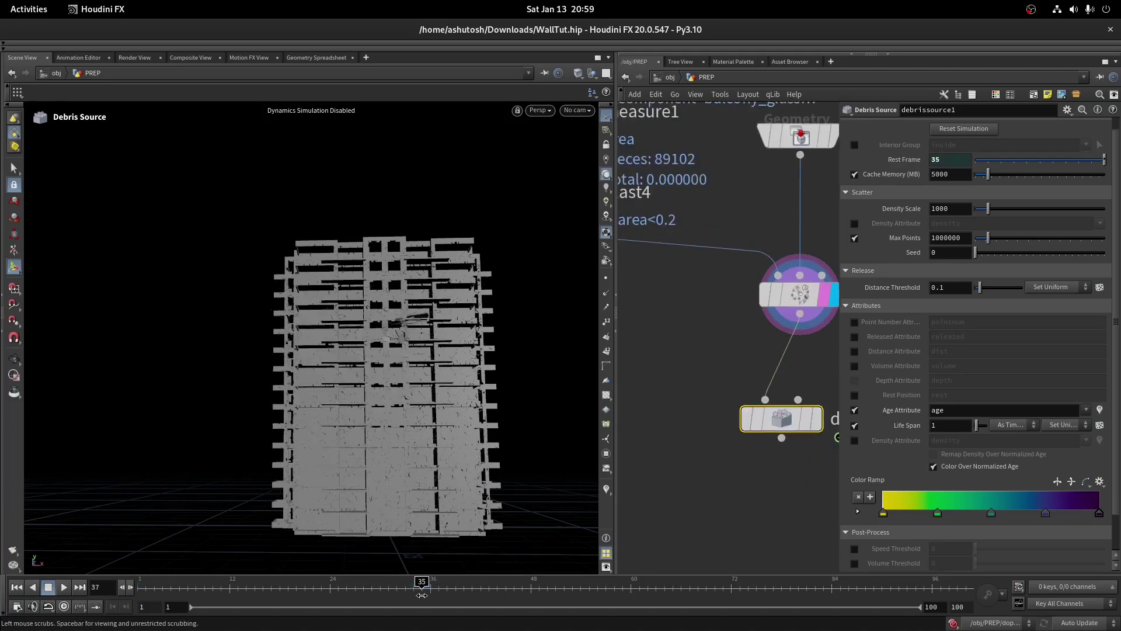
{"action": "left_click", "coordinate": [817, 424]}
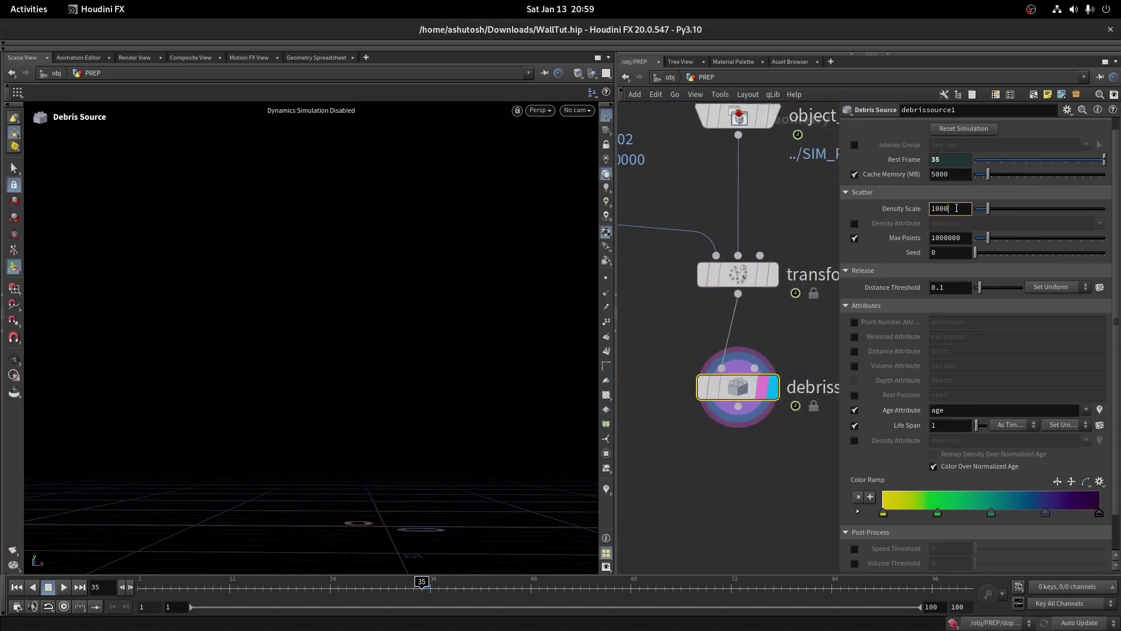
{"action": "type", "text": "10000"}
{"action": "key", "text": "Return"}
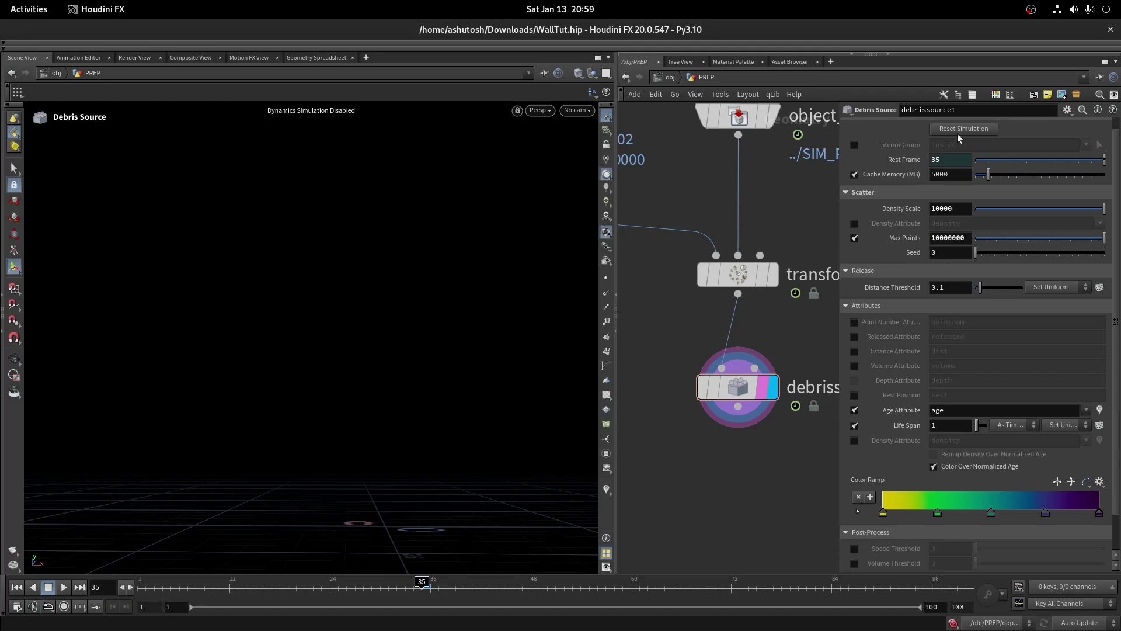
{"action": "left_click", "coordinate": [855, 322]}
{"action": "double_click", "coordinate": [977, 326]}
{"action": "type", "text": "i"}
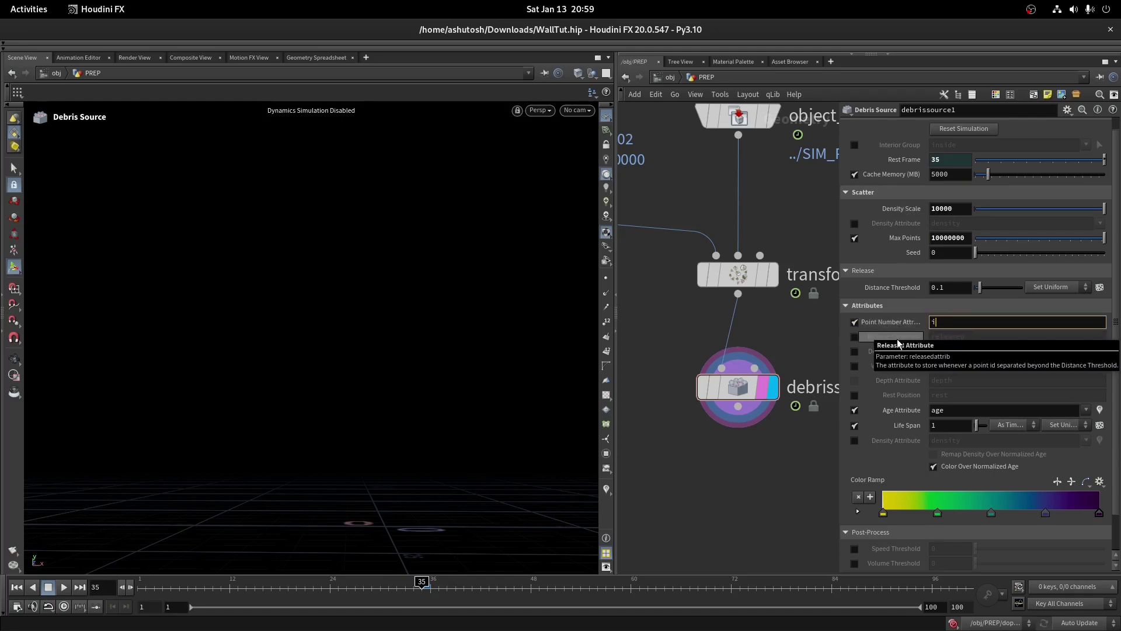
{"action": "type", "text": "d"}
{"action": "key", "text": "Return"}
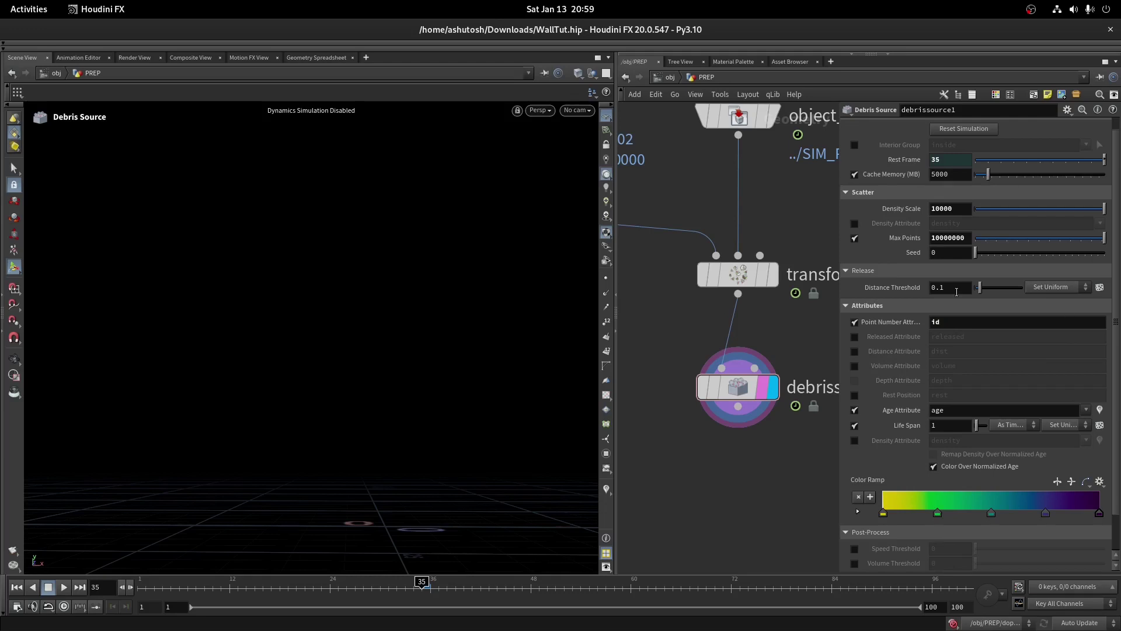
Play the simulation from about frame 35 and orbit around the building to watch debris appear
{"action": "scroll", "coordinate": [957, 292], "scroll_direction": "down", "scroll_amount": 3}
{"action": "scroll", "coordinate": [736, 362], "scroll_direction": "down", "scroll_amount": 2}
{"action": "left_click", "coordinate": [63, 587]}
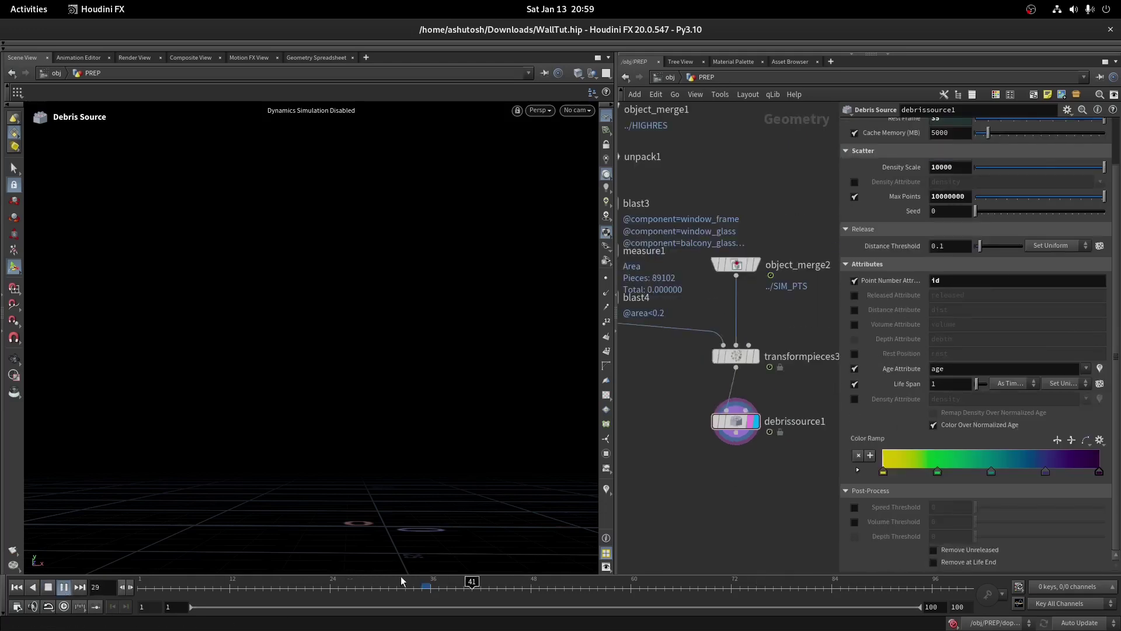
{"action": "left_click", "coordinate": [425, 584]}
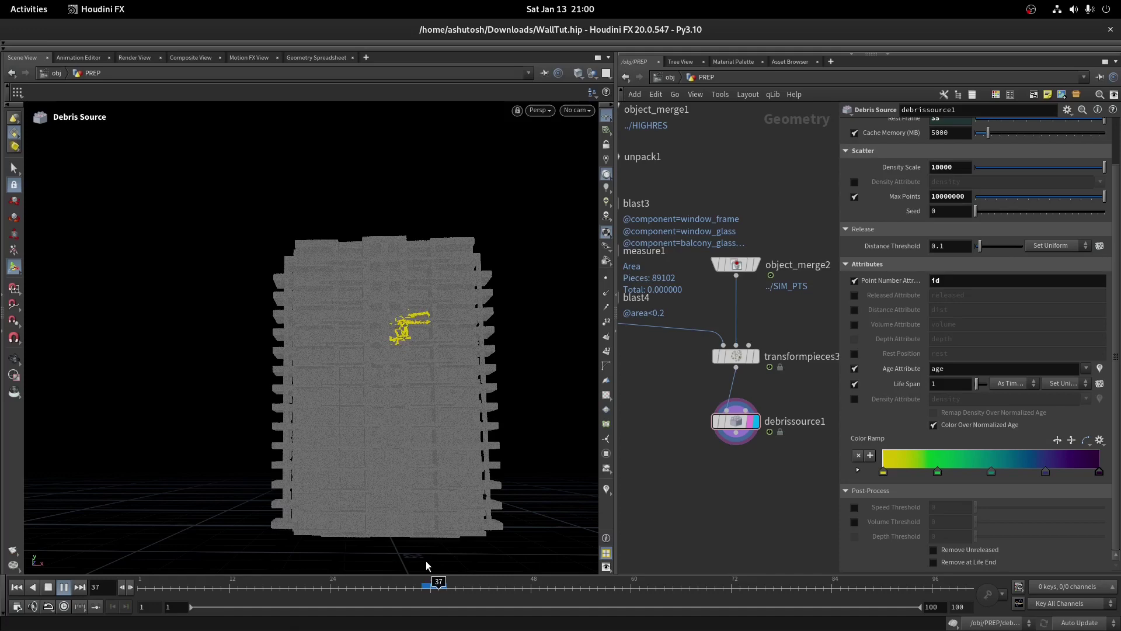
{"action": "key", "text": "Escape"}
{"action": "scroll", "coordinate": [492, 220], "scroll_direction": "up", "scroll_amount": 5}
{"action": "scroll", "coordinate": [451, 342], "scroll_direction": "down", "scroll_amount": 2}
{"action": "scroll", "coordinate": [451, 343], "scroll_direction": "down", "scroll_amount": 3}
{"action": "key", "text": "Right"}
{"action": "key", "text": "Right"}
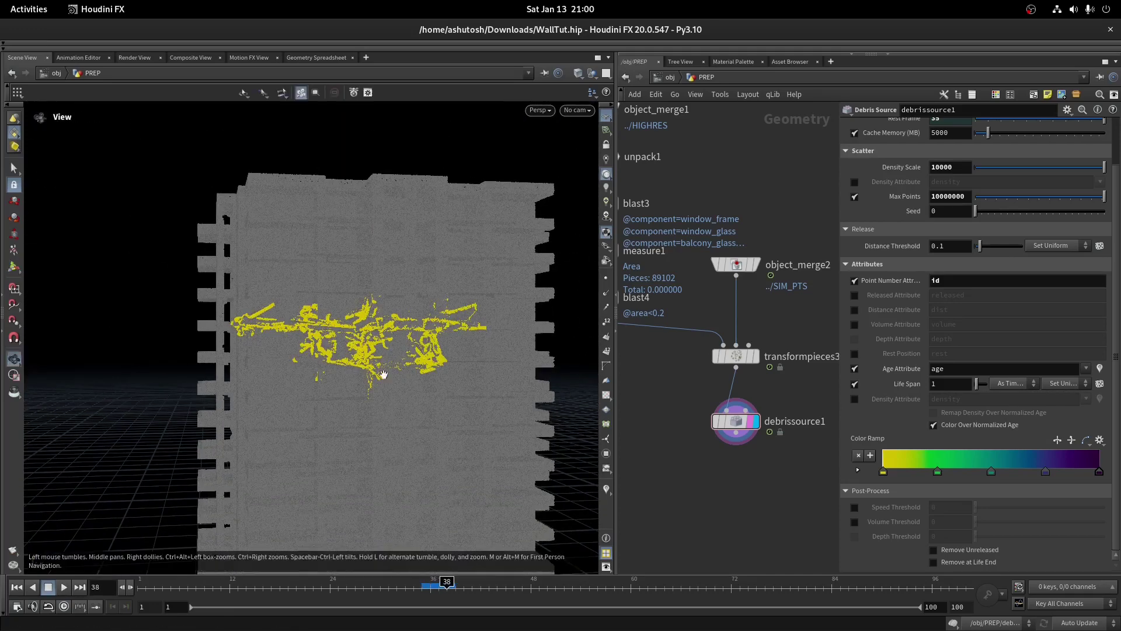
{"action": "left_click_drag", "start_coordinate": [374, 351], "coordinate": [195, 315]}
{"action": "scroll", "coordinate": [344, 328], "scroll_direction": "up", "scroll_amount": 5}
{"action": "scroll", "coordinate": [284, 266], "scroll_direction": "down", "scroll_amount": 2}
{"action": "key", "text": "Return"}
{"action": "scroll", "coordinate": [264, 230], "scroll_direction": "down", "scroll_amount": 3}
{"action": "left_click_drag", "start_coordinate": [264, 230], "coordinate": [295, 280]}
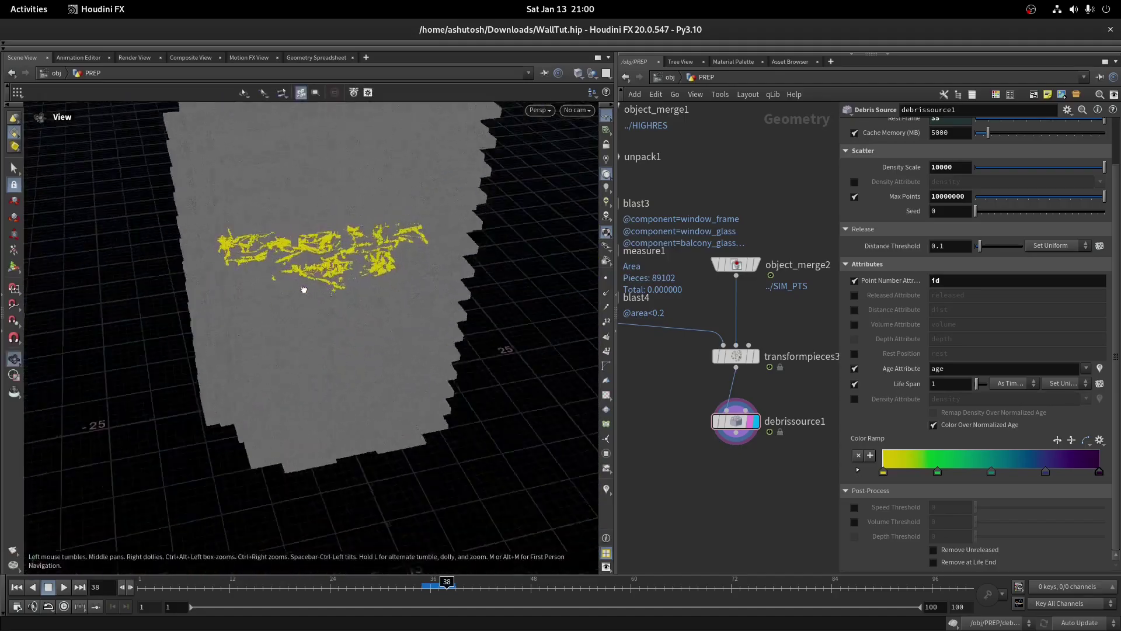
{"action": "left_click_drag", "start_coordinate": [501, 363], "coordinate": [584, 385]}
{"action": "scroll", "coordinate": [819, 436], "scroll_direction": "down", "scroll_amount": 3}
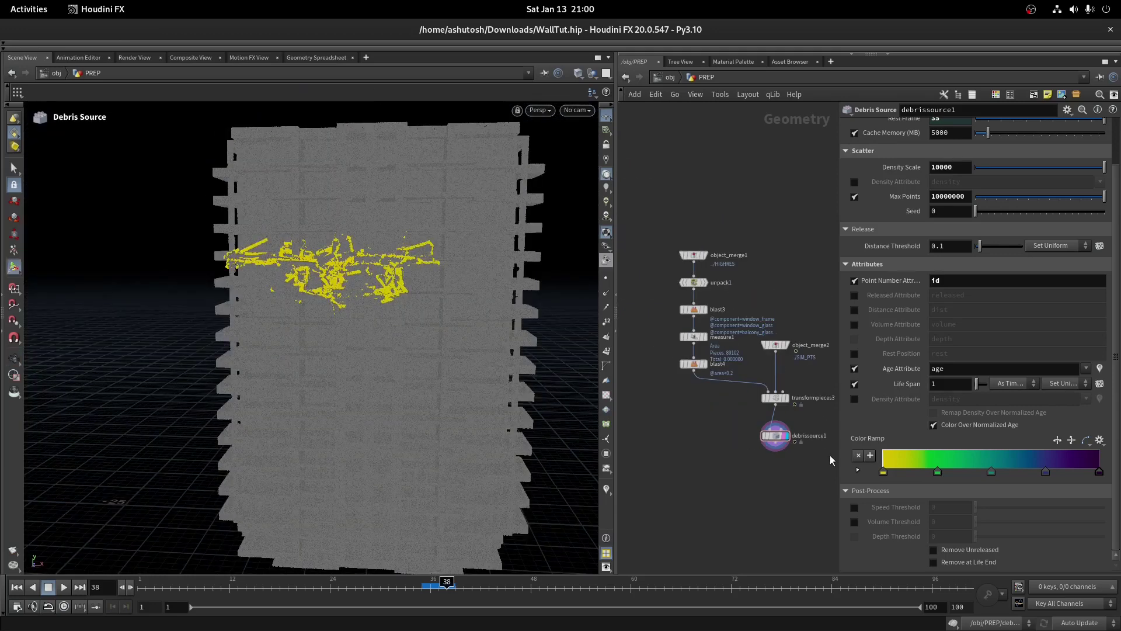
Enable Remove Unreleased on debrissource1 and scrub to frame 38 to confirm only released debris remains
{"action": "left_click", "coordinate": [934, 549]}
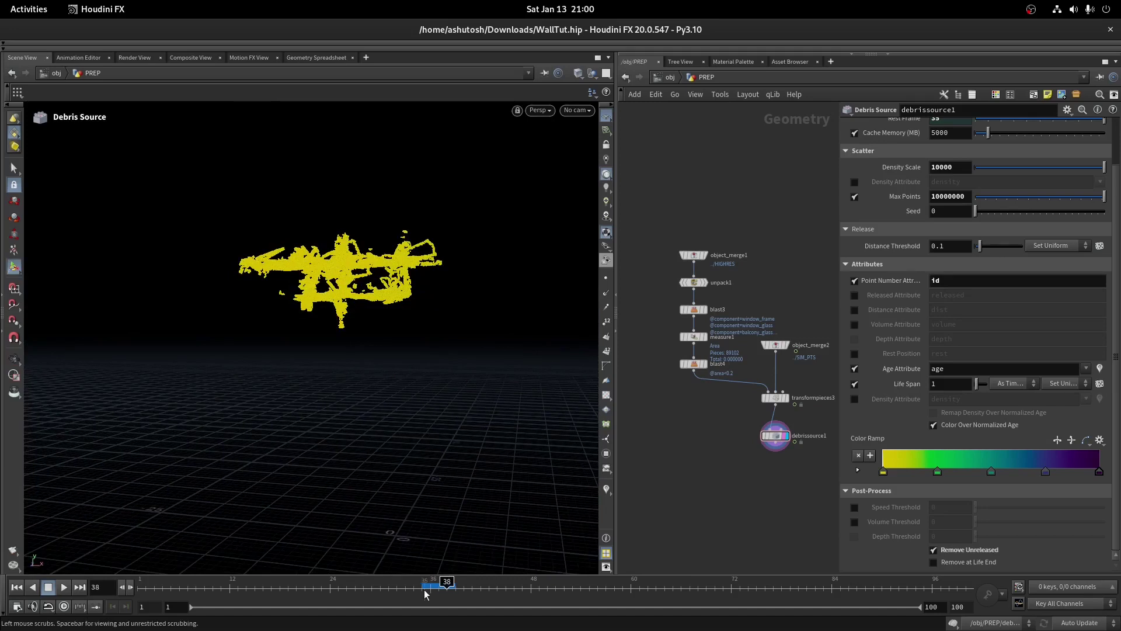
{"action": "left_click", "coordinate": [429, 588]}
{"action": "left_click_drag", "start_coordinate": [432, 587], "coordinate": [447, 587]}
{"action": "left_click", "coordinate": [775, 398]}
{"action": "scroll", "coordinate": [733, 395], "scroll_direction": "up", "scroll_amount": 2}
Add a File Cache node below the debris source and name it debri_src_tut
{"action": "key", "text": "Tab"}
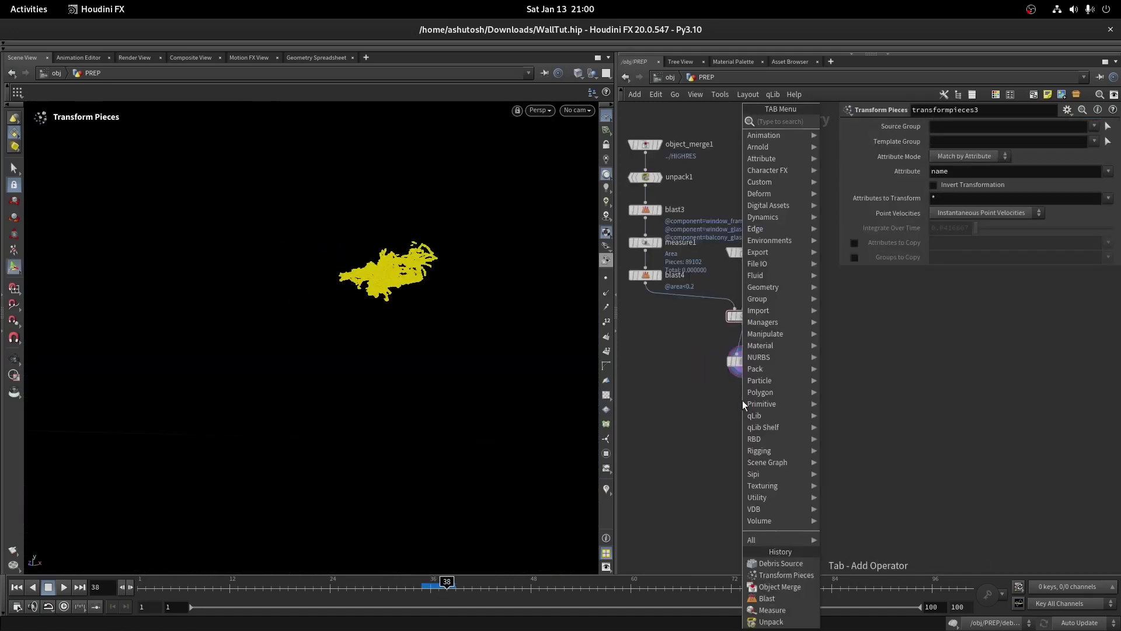
{"action": "type", "text": "file cache"}
{"action": "key", "text": "Return"}
{"action": "left_click", "coordinate": [727, 391]}
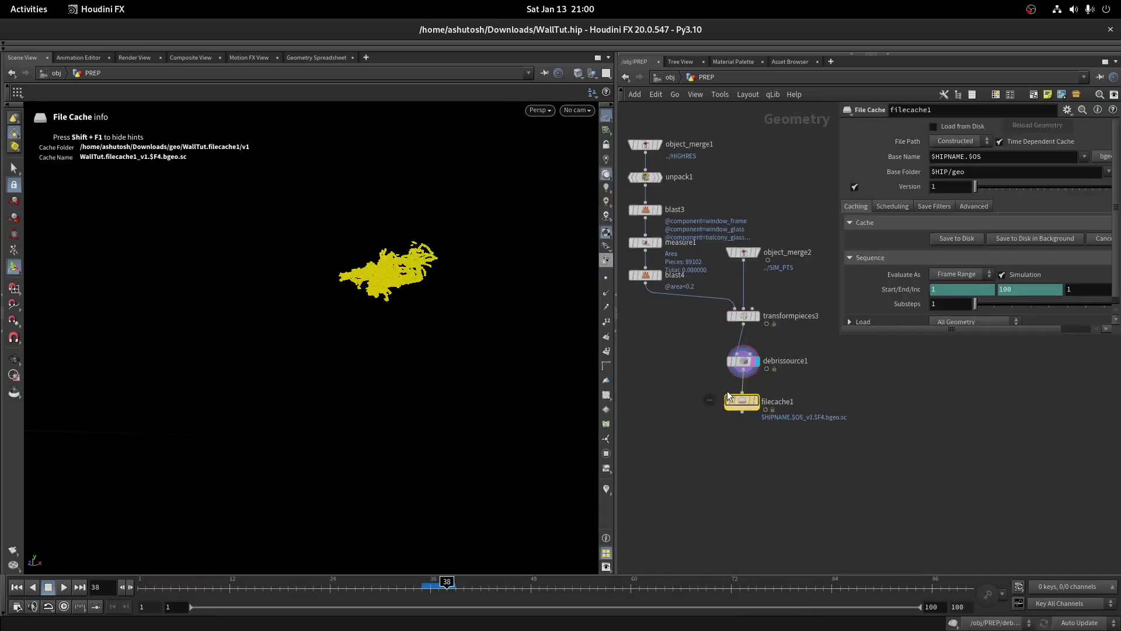
{"action": "double_click", "coordinate": [799, 386]}
{"action": "type", "text": "debri_"}
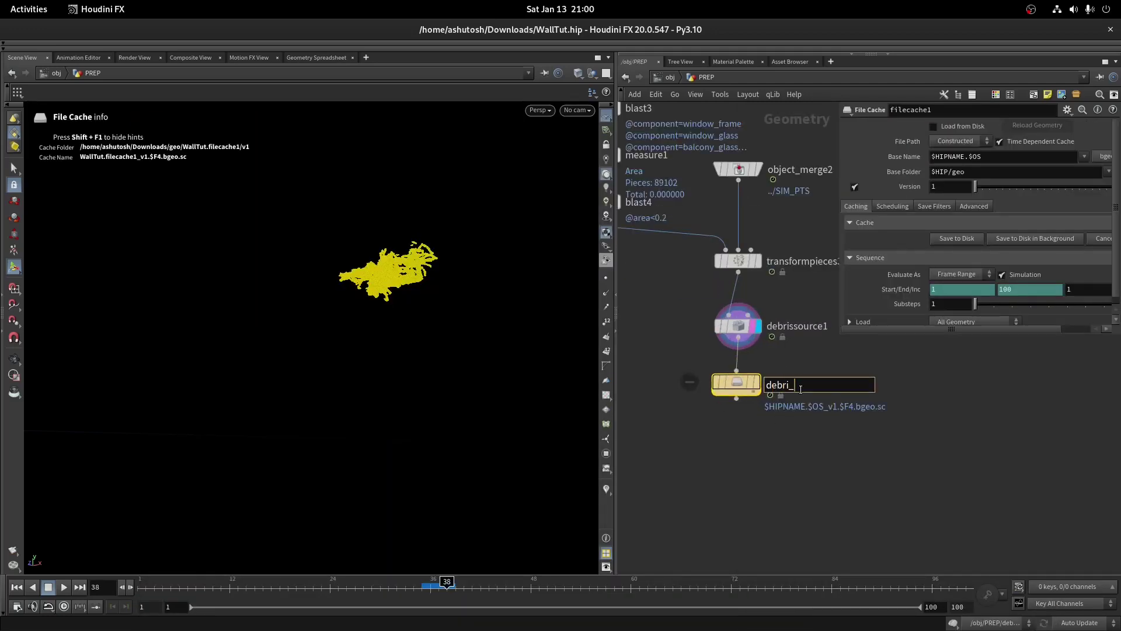
{"action": "type", "text": "src"}
{"action": "scroll", "coordinate": [800, 389], "scroll_direction": "up", "scroll_amount": 3}
{"action": "type", "text": "_tut"}
{"action": "key", "text": "Return"}
Save the debris frames to disk and scrub the timeline to check the cached result
{"action": "scroll", "coordinate": [789, 446], "scroll_direction": "down", "scroll_amount": 3}
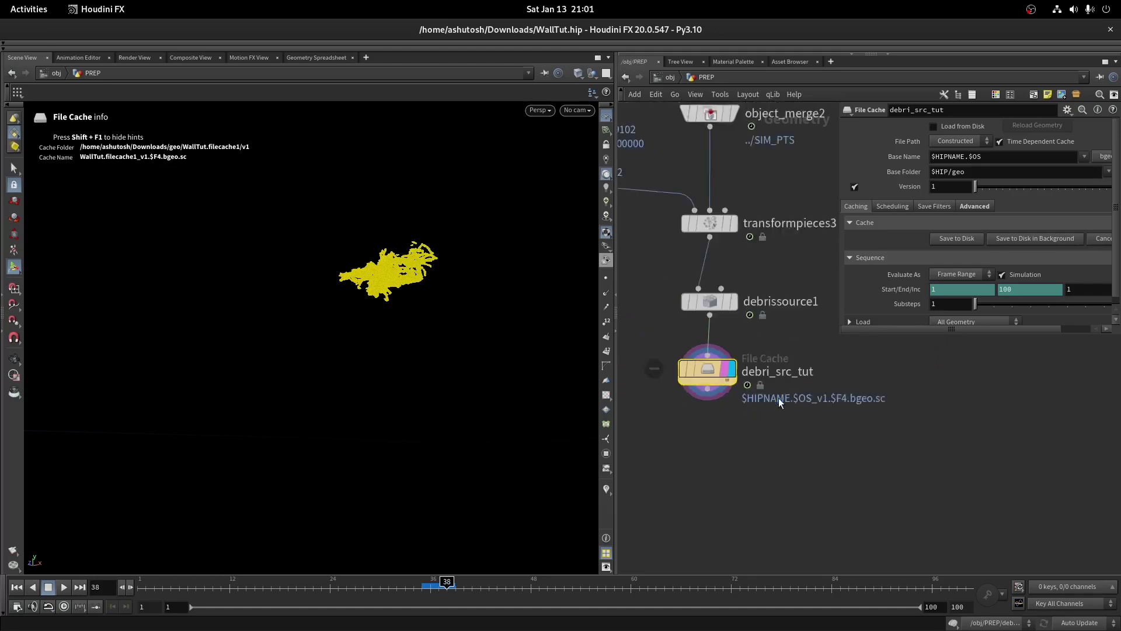
{"action": "left_click", "coordinate": [955, 237]}
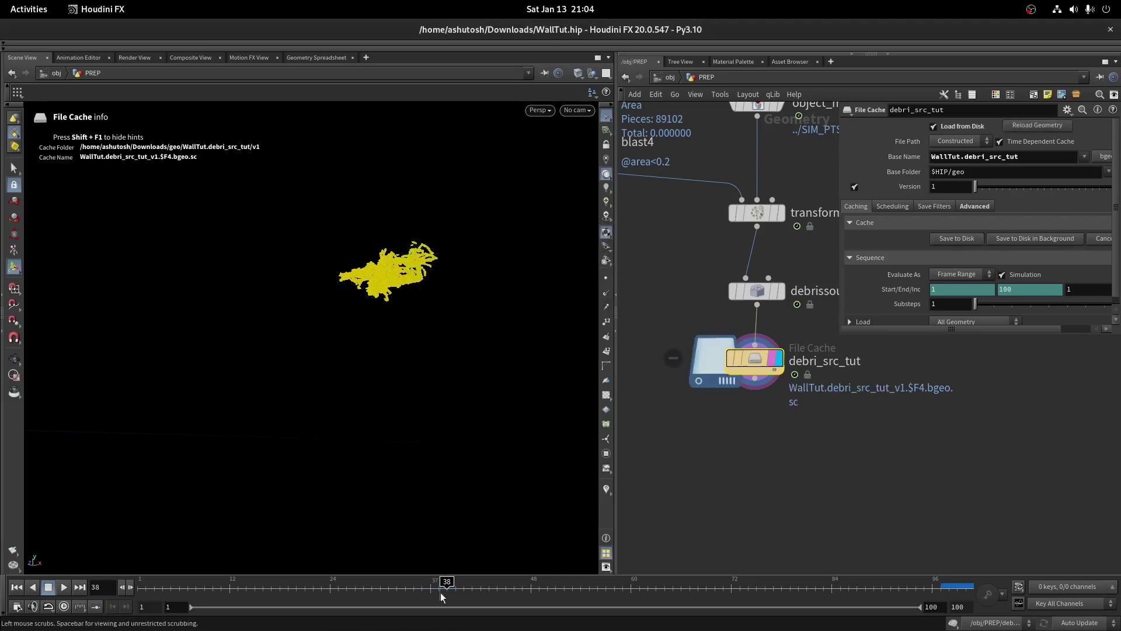
{"action": "left_click_drag", "start_coordinate": [450, 585], "coordinate": [865, 581]}
{"action": "scroll", "coordinate": [774, 346], "scroll_direction": "down", "scroll_amount": 2}
{"action": "left_click_drag", "start_coordinate": [780, 248], "coordinate": [707, 409]}
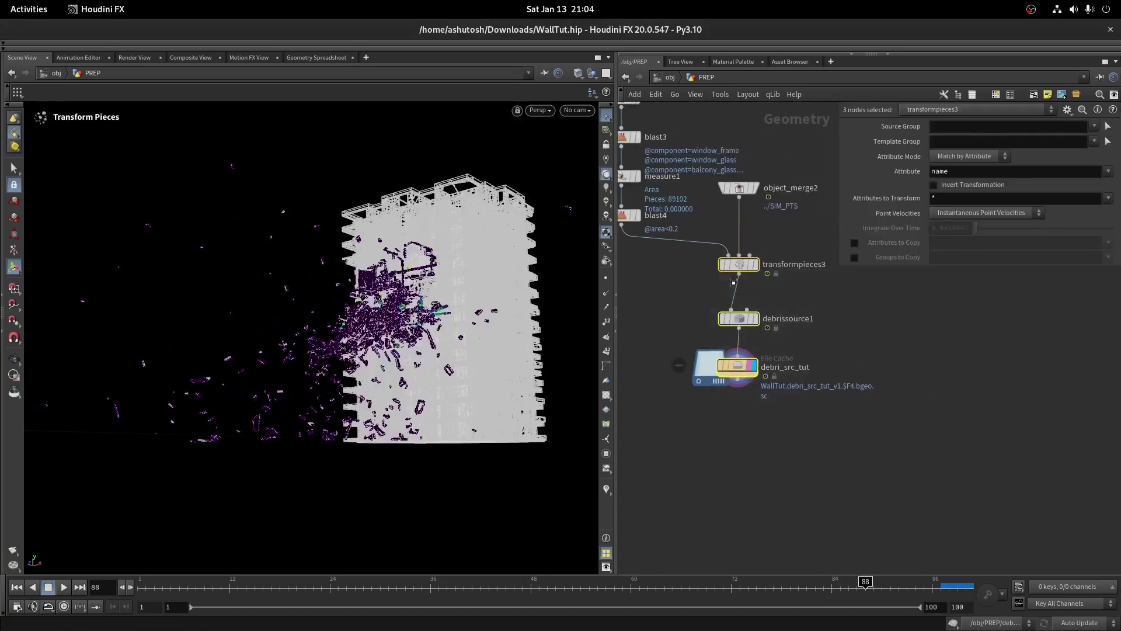
{"action": "left_click", "coordinate": [730, 427]}
{"action": "scroll", "coordinate": [738, 362], "scroll_direction": "up", "scroll_amount": 3}
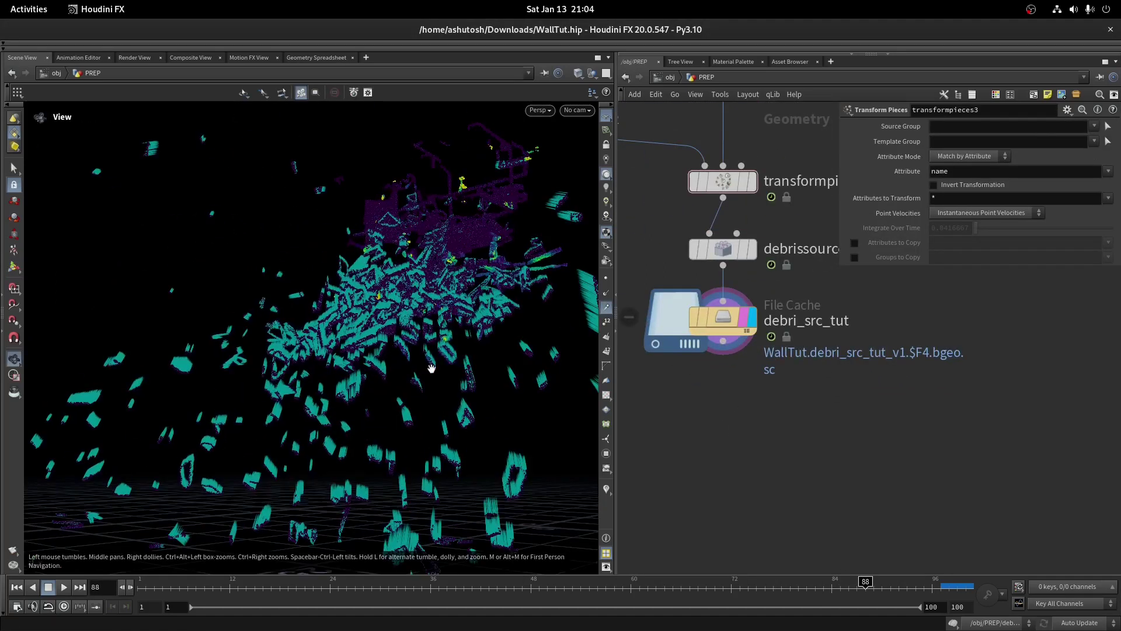
Add trail3 below the file cache with Result Type set to Compute Velocity, then scrub to review
{"action": "key", "text": "Tab"}
{"action": "key", "text": "Tab"}
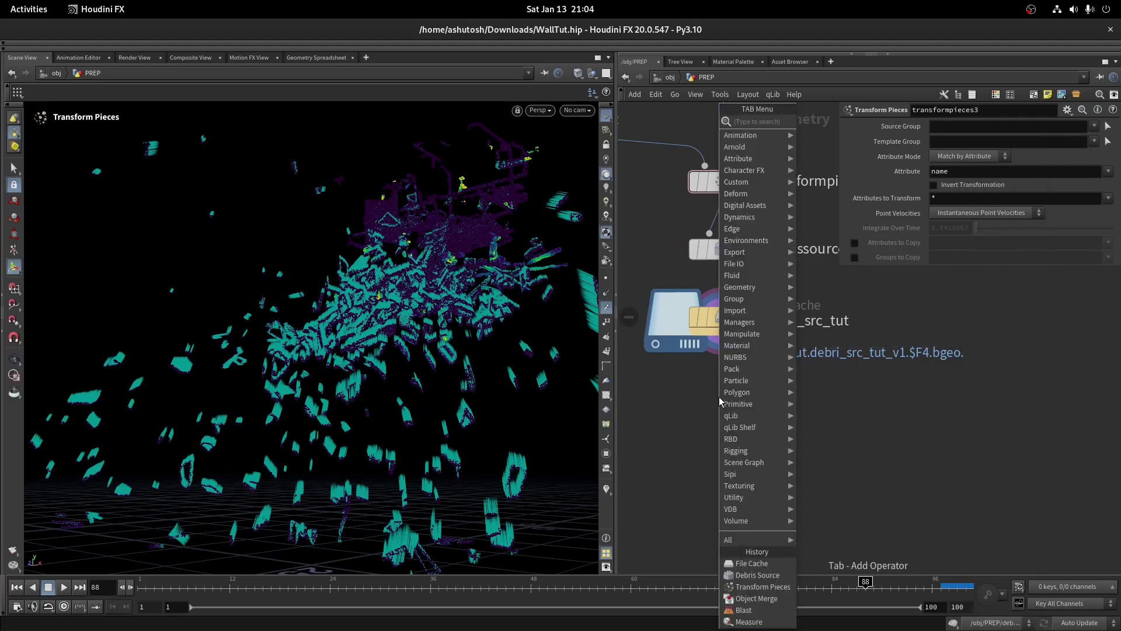
{"action": "type", "text": "tra"}
{"action": "left_click", "coordinate": [818, 133]}
{"action": "left_click", "coordinate": [713, 374]}
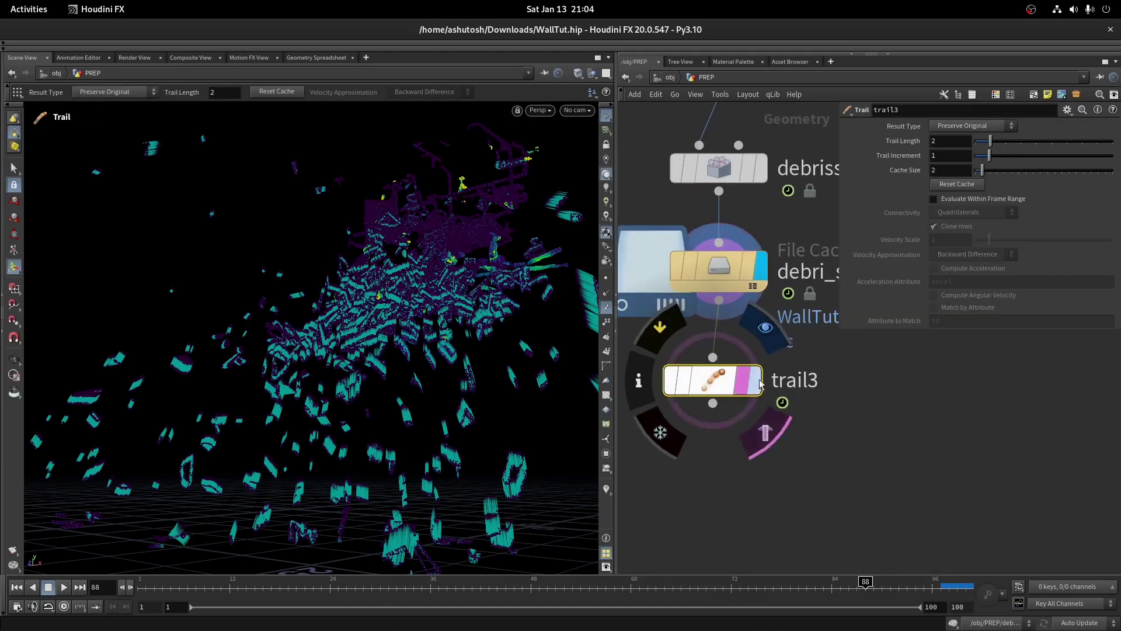
{"action": "left_click", "coordinate": [971, 126]}
{"action": "left_click", "coordinate": [955, 173]}
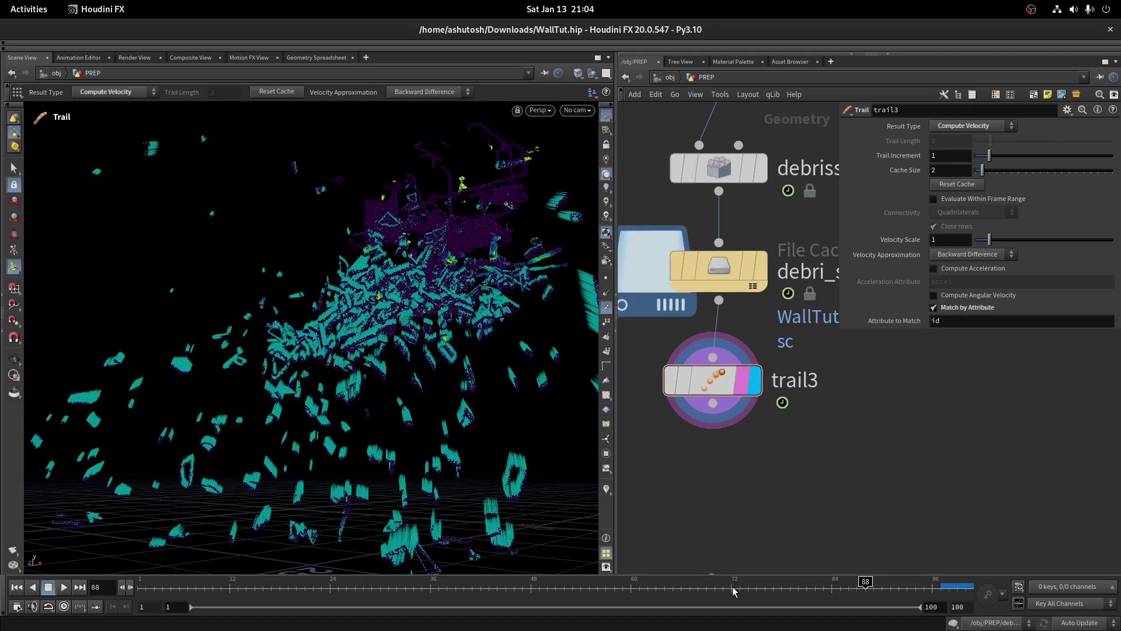
{"action": "left_click_drag", "start_coordinate": [735, 592], "coordinate": [848, 581]}
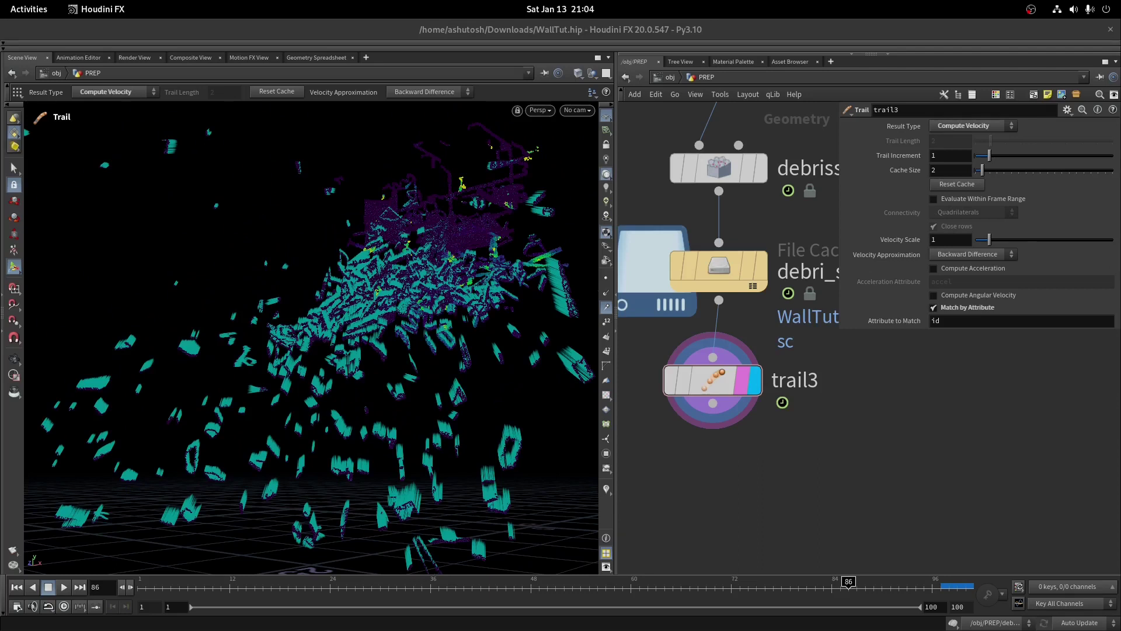
{"action": "scroll", "coordinate": [781, 422], "scroll_direction": "up", "scroll_amount": 2}
{"action": "key", "text": "Tab"}
Place delete1 under trail3 on the wire and set its Entity to Points
{"action": "left_click", "coordinate": [719, 453]}
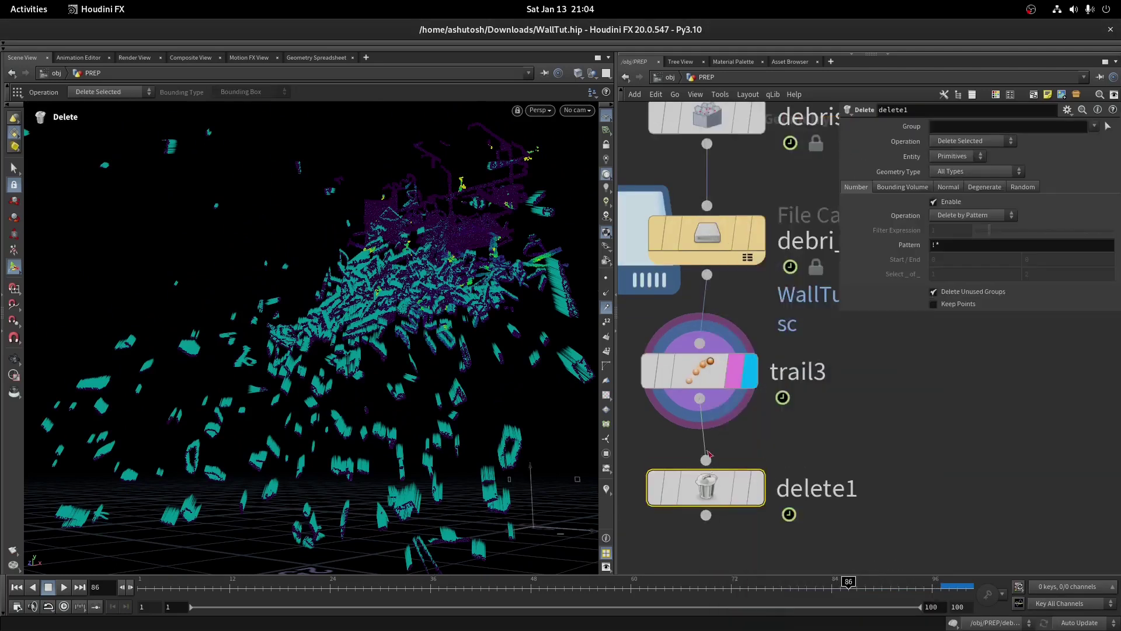
{"action": "left_click", "coordinate": [753, 488]}
{"action": "left_click_drag", "start_coordinate": [709, 493], "coordinate": [703, 493]}
{"action": "left_click", "coordinate": [713, 354], "text": "shift"}
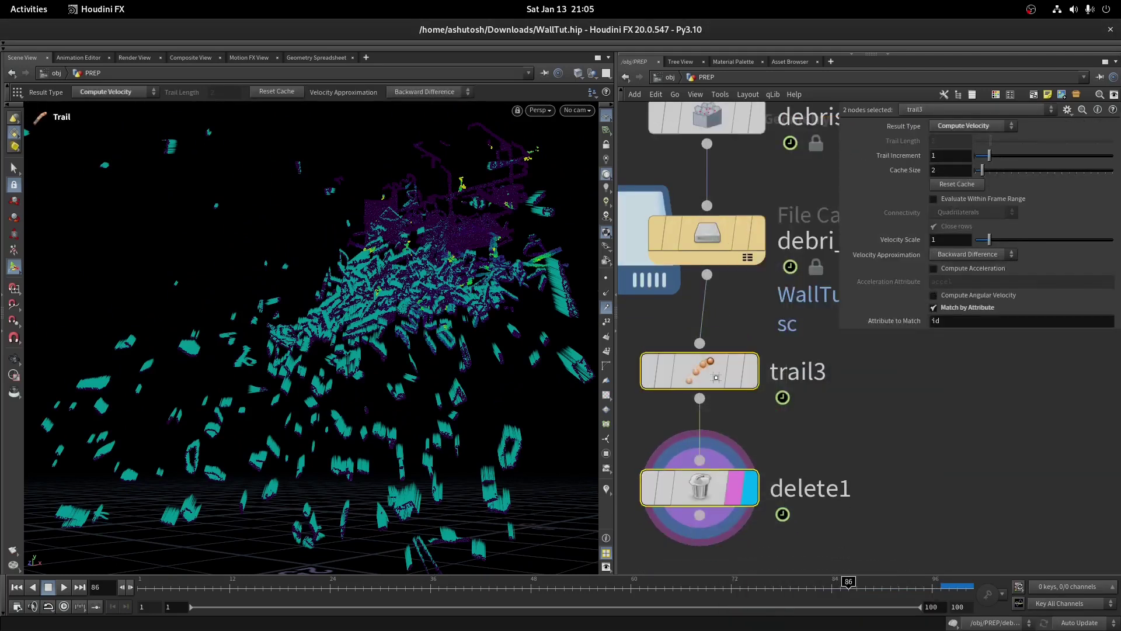
{"action": "left_click_drag", "start_coordinate": [713, 351], "coordinate": [719, 341]}
{"action": "left_click", "coordinate": [708, 478]}
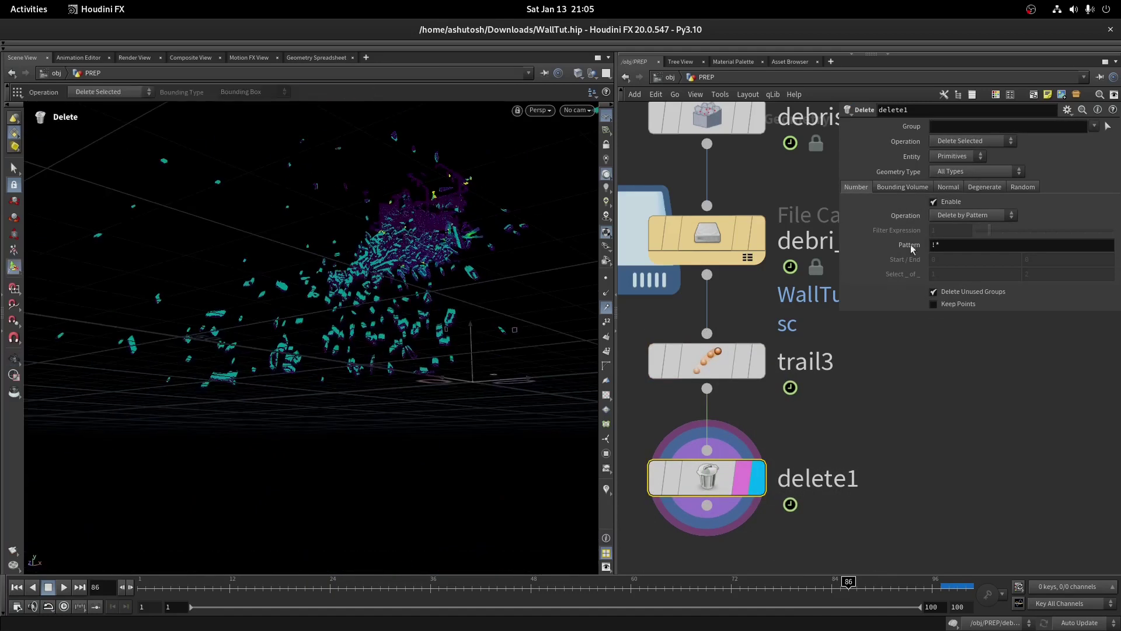
{"action": "left_click", "coordinate": [958, 156]}
{"action": "left_click", "coordinate": [947, 177]}
{"action": "key", "text": "Escape"}
{"action": "left_click_drag", "start_coordinate": [549, 228], "coordinate": [444, 283]}
Set the random Percent to .1 and Operation to Delete Non-Selected
{"action": "left_click", "coordinate": [1023, 186]}
{"action": "key", "text": "Return"}
{"action": "double_click", "coordinate": [951, 244]}
{"action": "type", "text": ".1"}
{"action": "key", "text": "Return"}
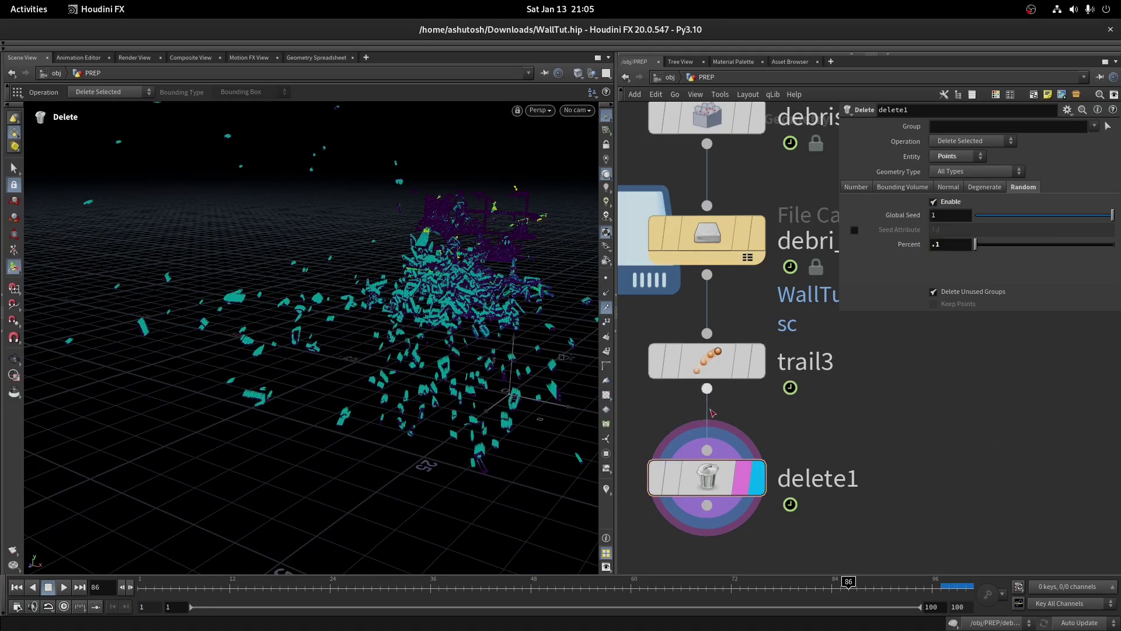
{"action": "left_click", "coordinate": [953, 150]}
{"action": "left_click", "coordinate": [954, 151]}
{"action": "left_click", "coordinate": [954, 151]}
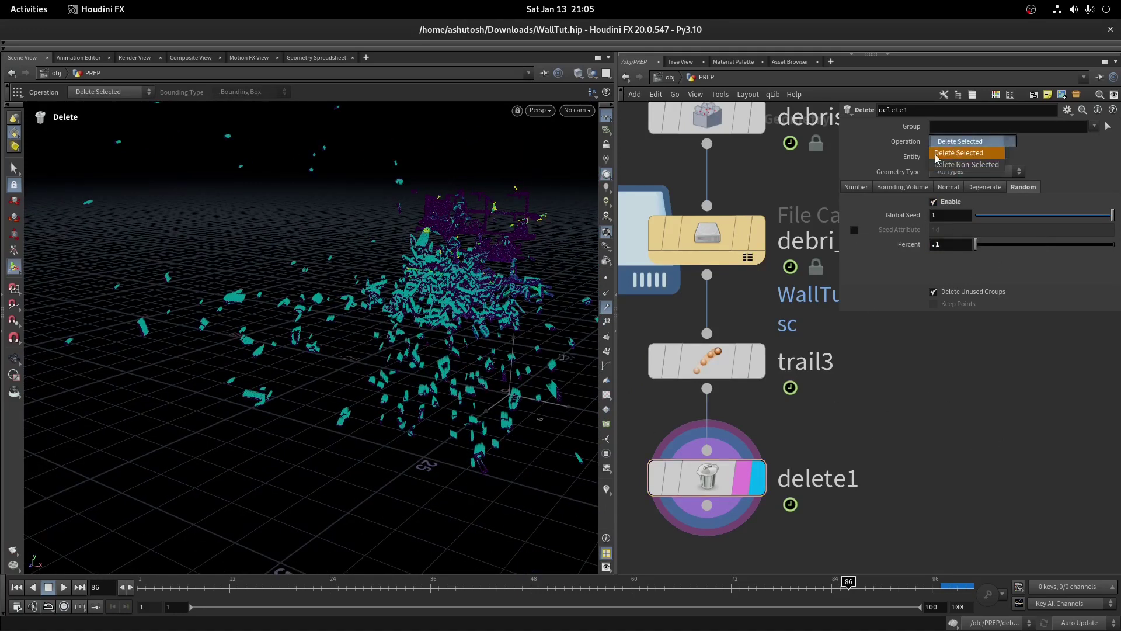
{"action": "left_click", "coordinate": [956, 152]}
{"action": "left_click", "coordinate": [971, 140]}
{"action": "left_click", "coordinate": [965, 153]}
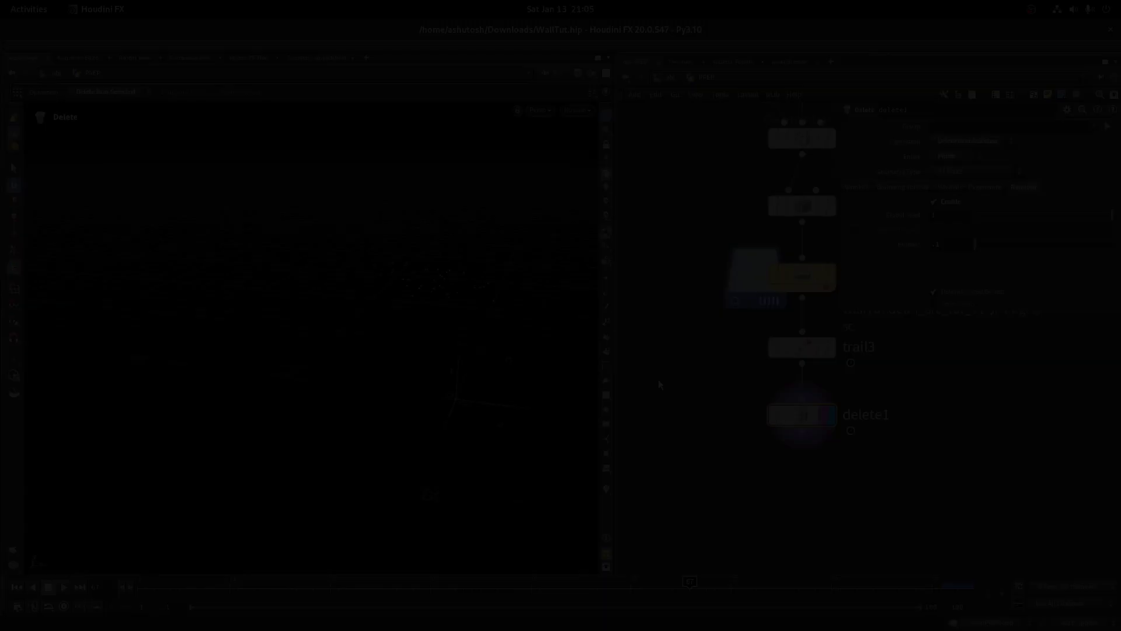
{"action": "key", "text": "Tab"}
{"action": "left_click", "coordinate": [687, 415]}
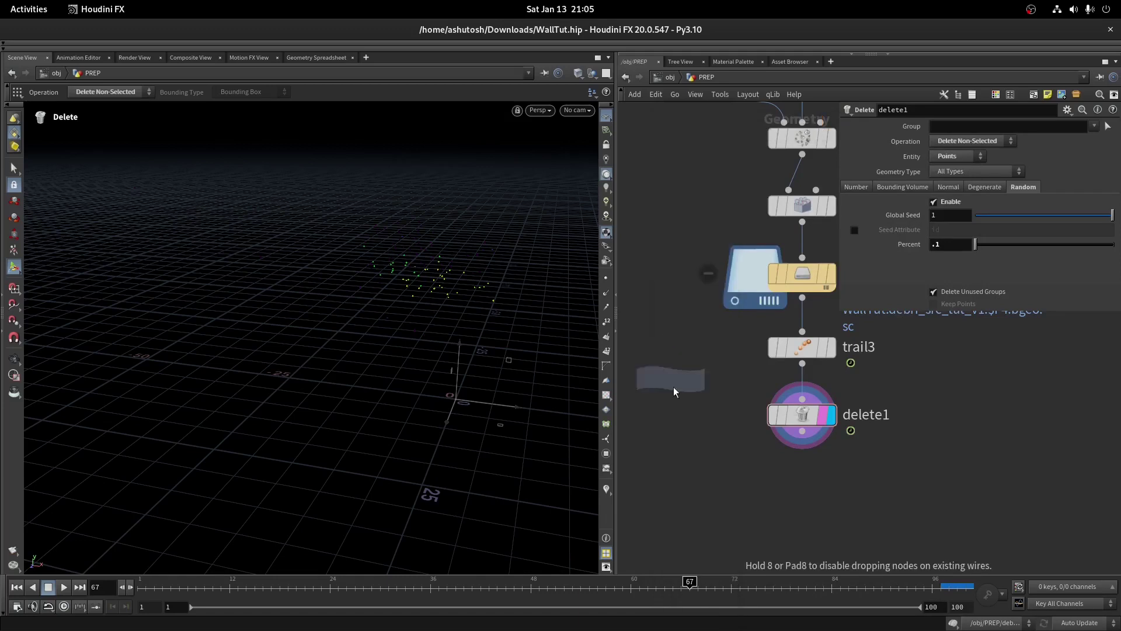
{"action": "left_click", "coordinate": [664, 438]}
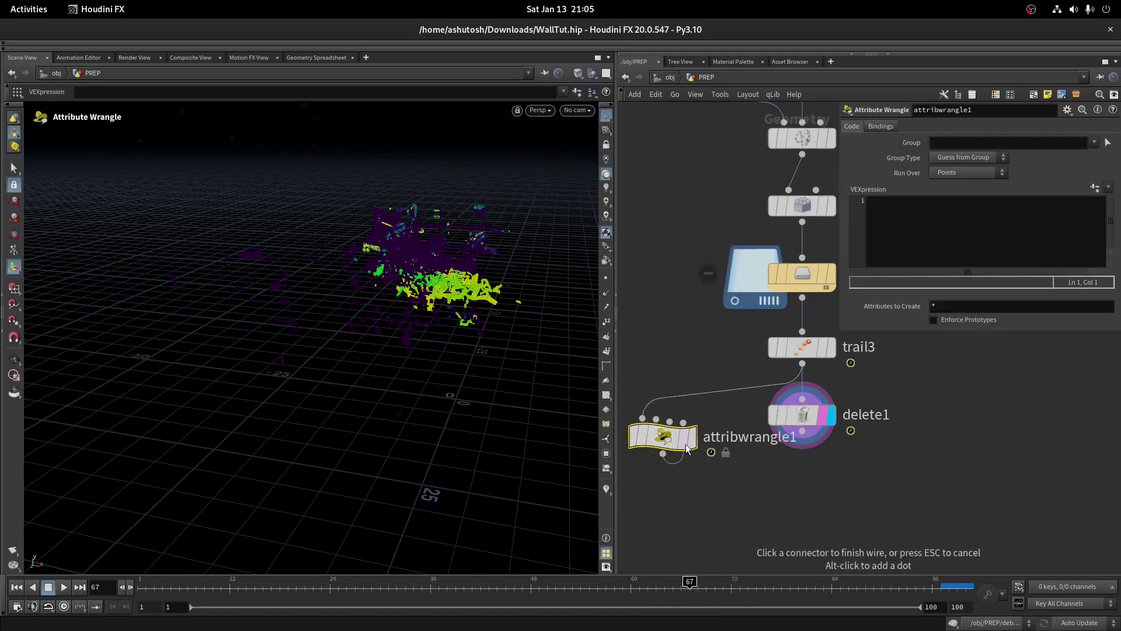
{"action": "left_click", "coordinate": [870, 240]}
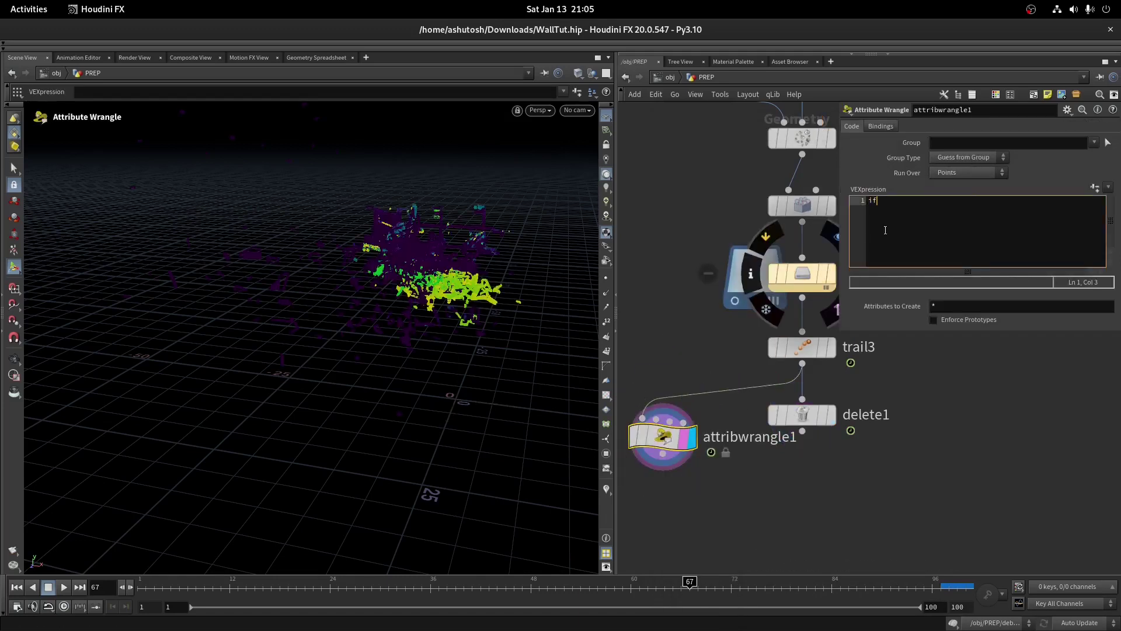
{"action": "type", "text": "if(rand(i@i"}
{"action": "type", "text": "@"}
{"action": "type", "text": "ptnum)<chf(\"thresold"}
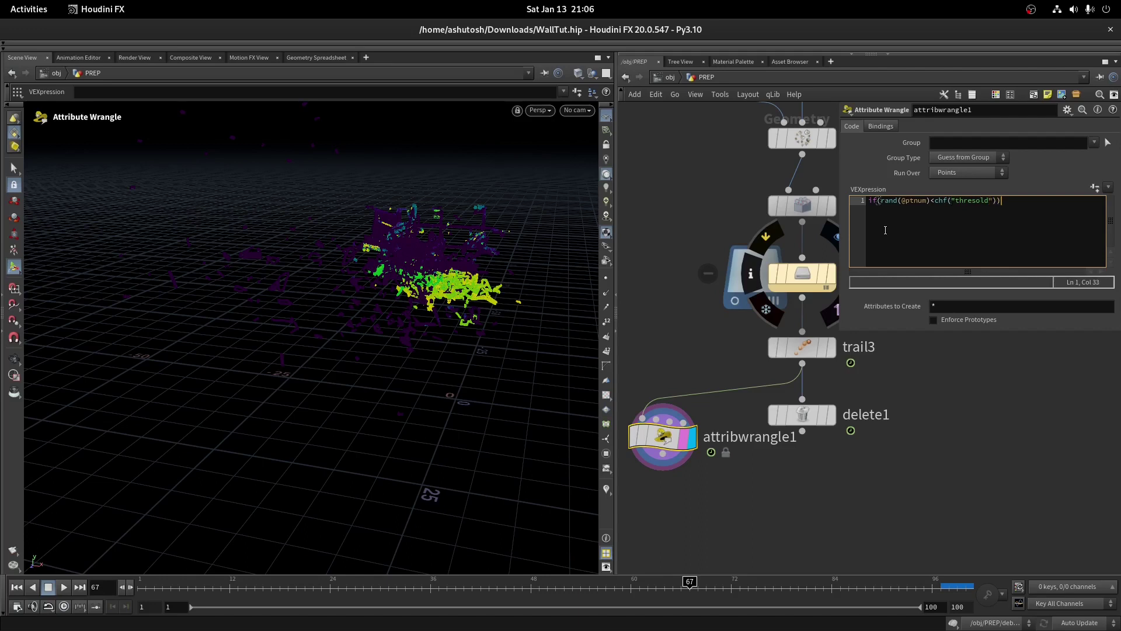
{"action": "type", "text": "emovepoint(0,@ptnum);"}
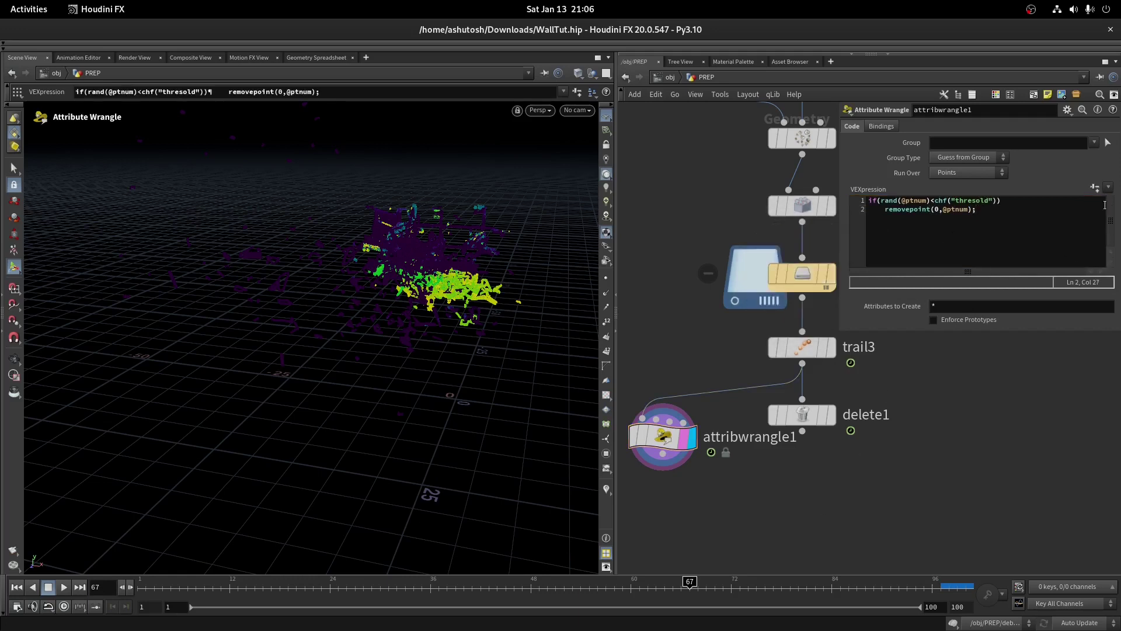
Create the Thresold parameter and set it to .999, checking the points around frame 100
{"action": "left_click", "coordinate": [1094, 188]}
{"action": "left_click_drag", "start_coordinate": [976, 188], "coordinate": [1117, 186]}
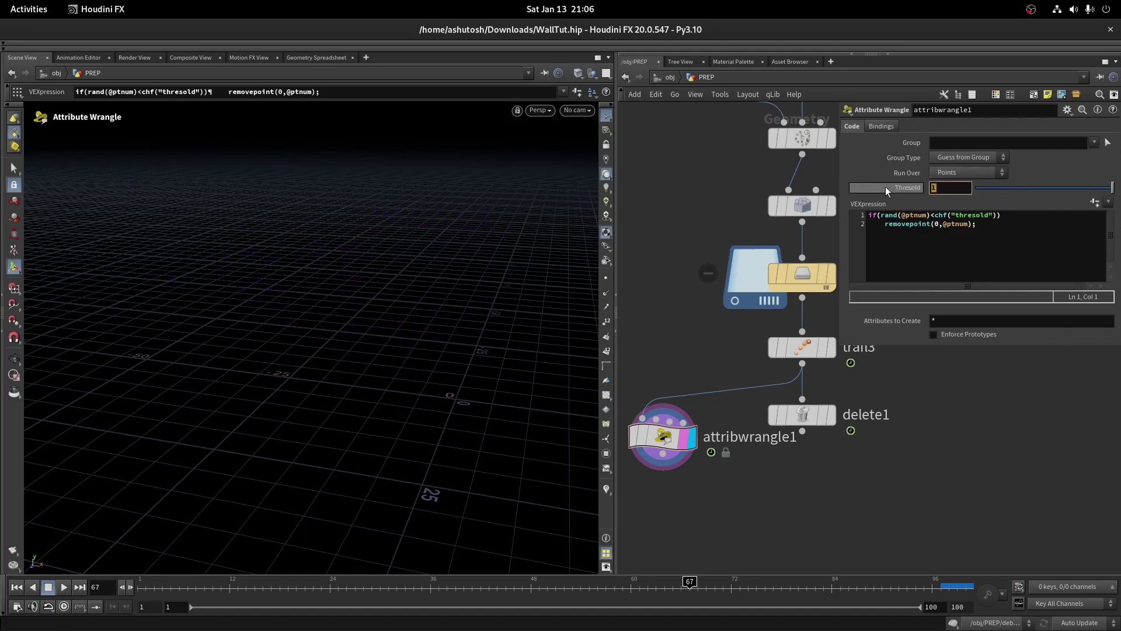
{"action": "type", "text": ".99"}
{"action": "key", "text": "Return"}
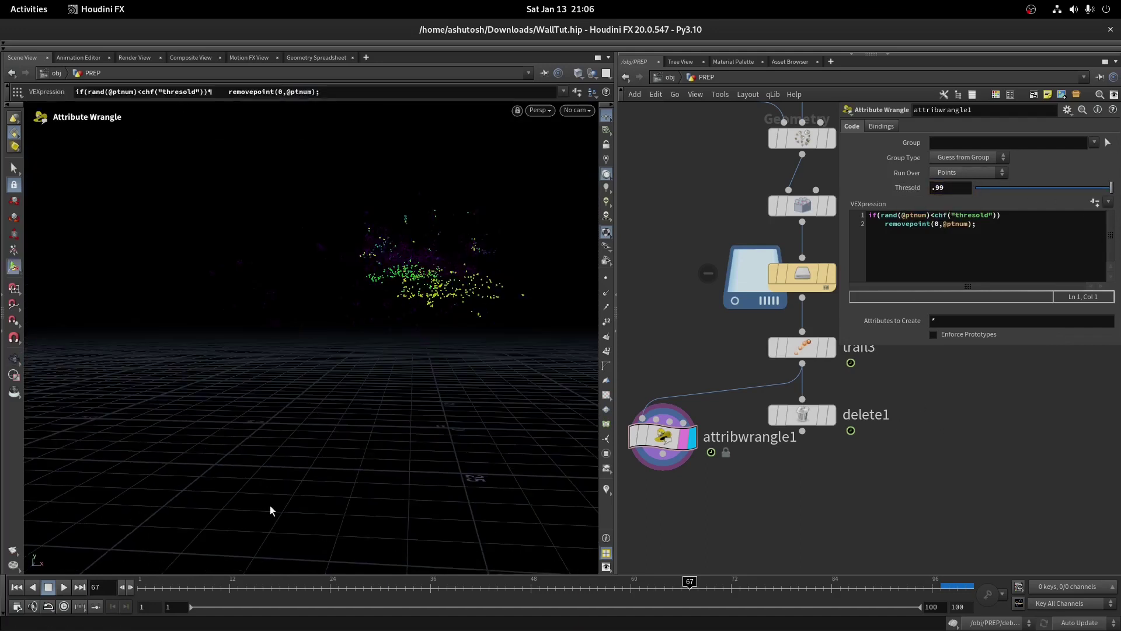
{"action": "left_click_drag", "start_coordinate": [561, 583], "coordinate": [970, 583]}
{"action": "key", "text": "Left"}
{"action": "key", "text": "Left"}
{"action": "key", "text": "Left"}
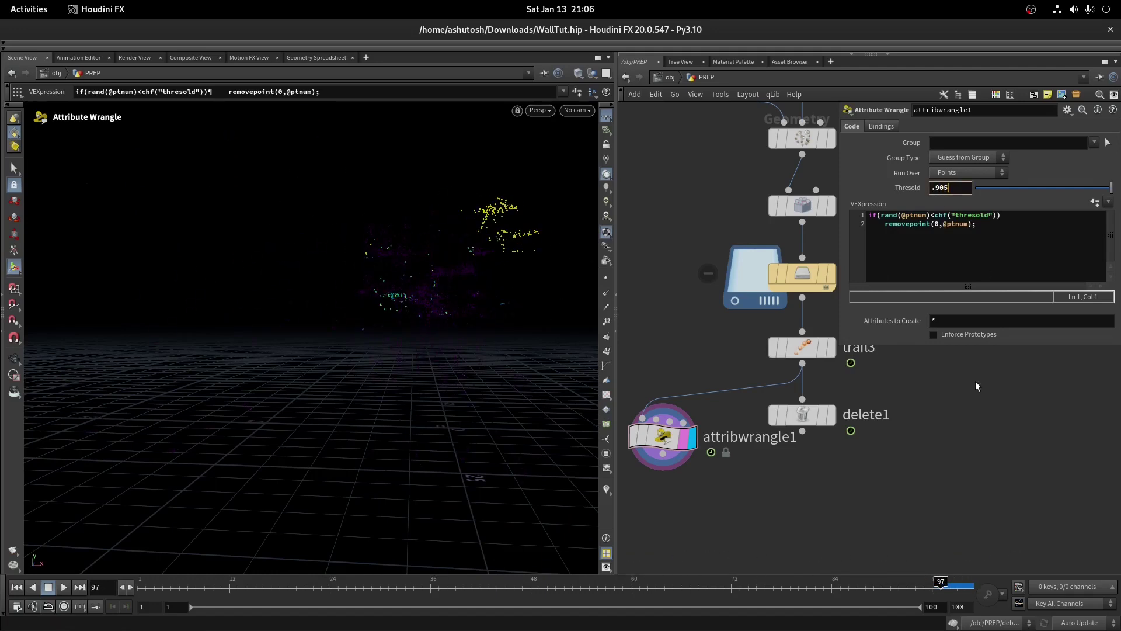
{"action": "key", "text": "Return"}
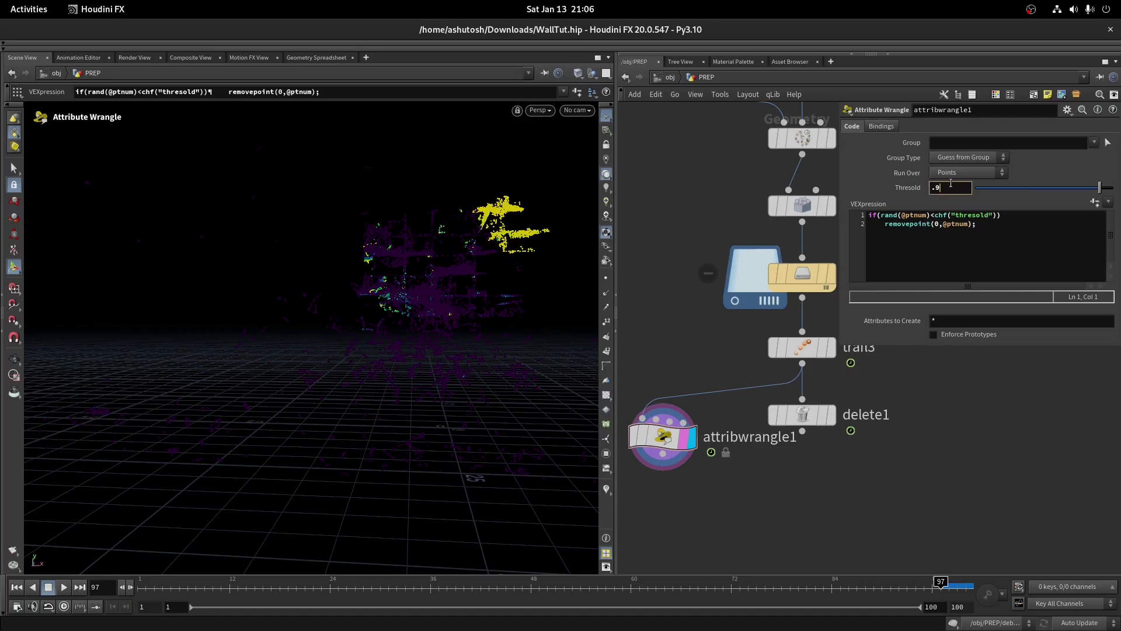
{"action": "key", "text": "Return"}
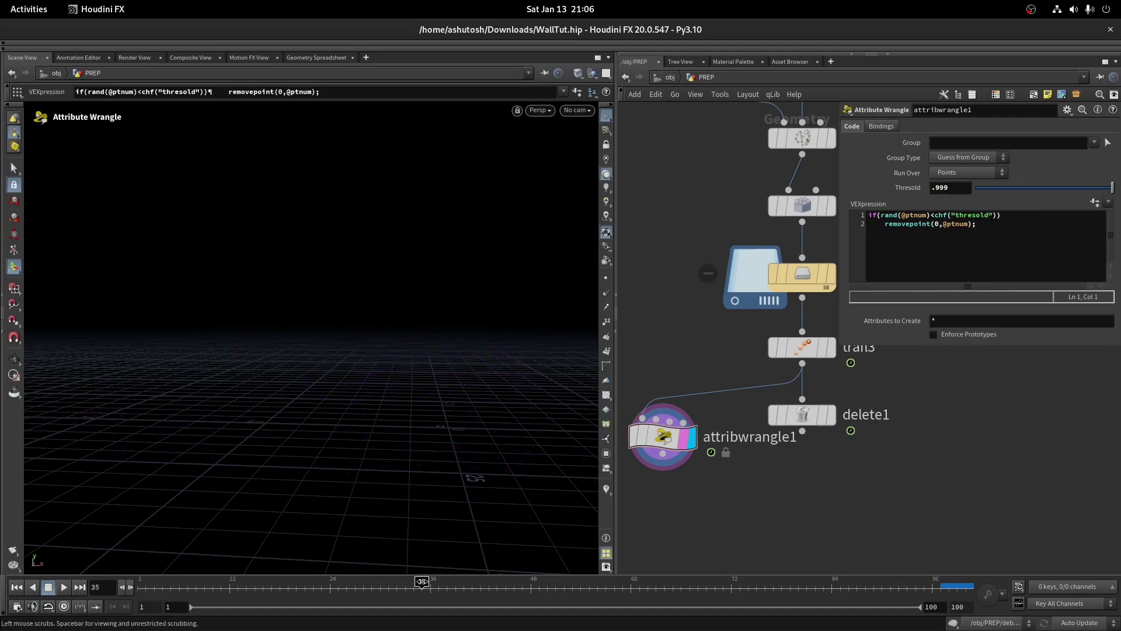
{"action": "key", "text": "Right"}
{"action": "key", "text": "Right"}
{"action": "key", "text": "Right"}
{"action": "left_click", "coordinate": [836, 435]}
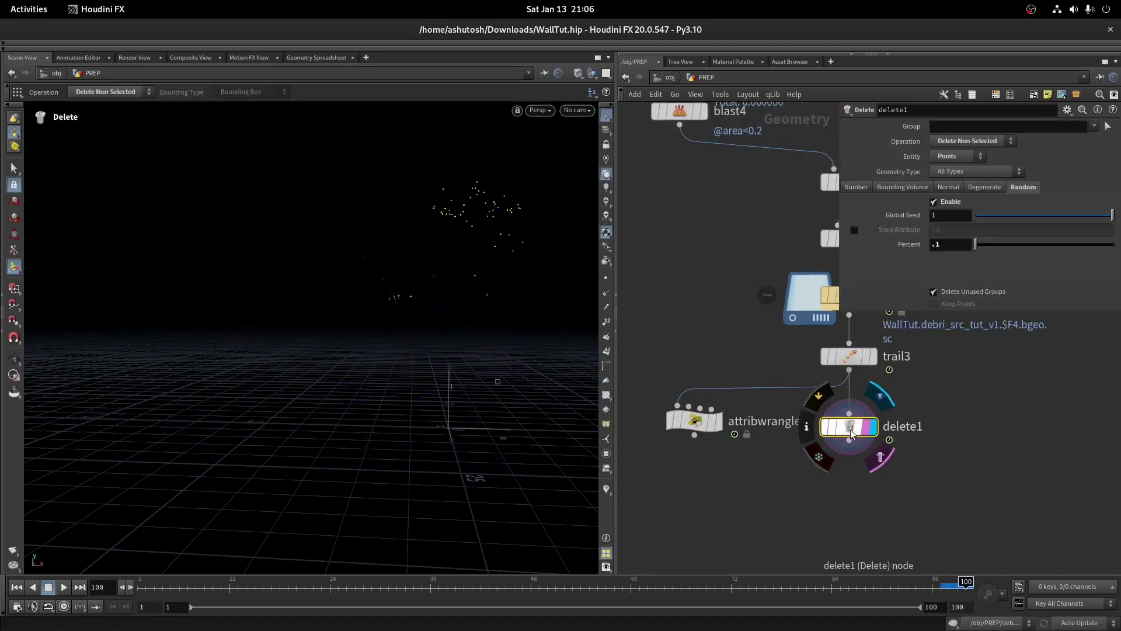
{"action": "left_click", "coordinate": [880, 457]}
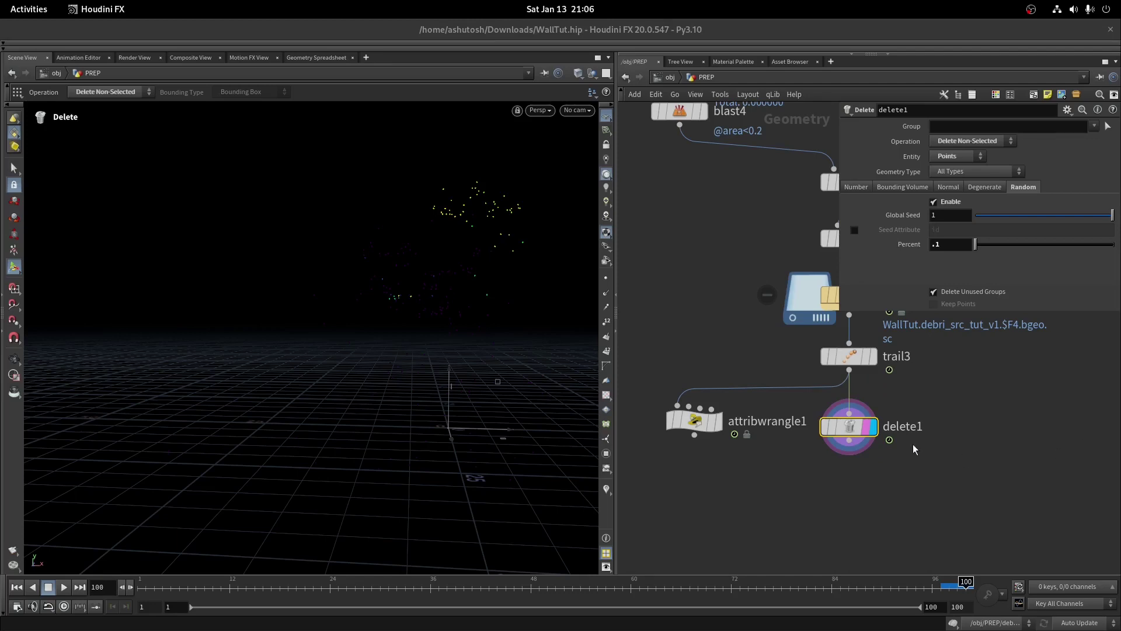
{"action": "left_click", "coordinate": [849, 440]}
{"action": "key", "text": "Tab"}
{"action": "type", "text": "at wra"}
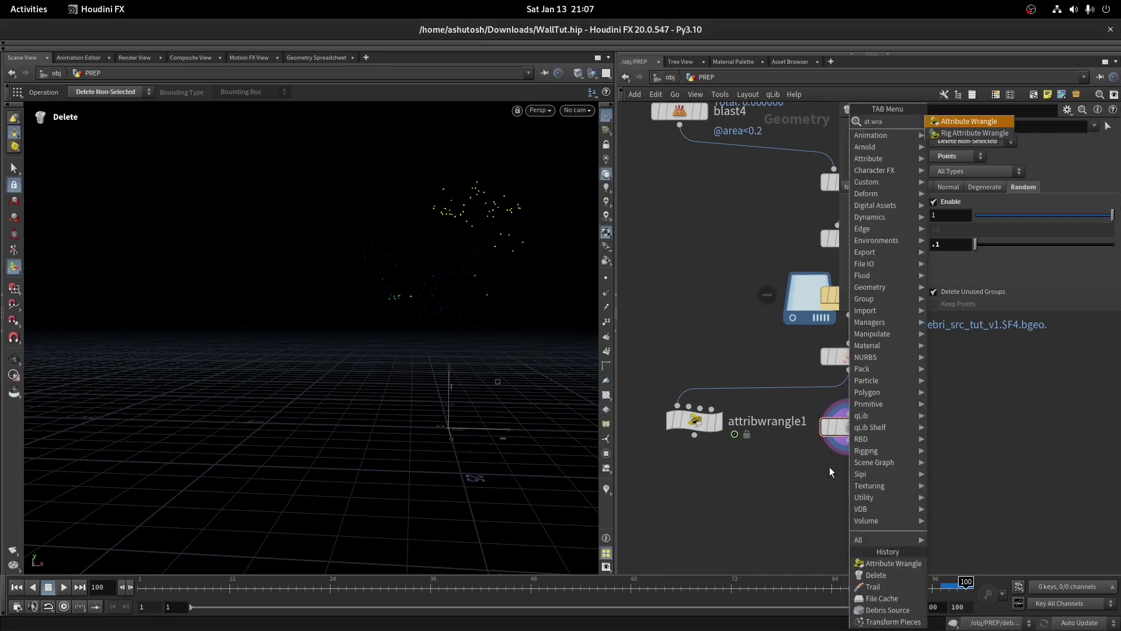
{"action": "key", "text": "Return"}
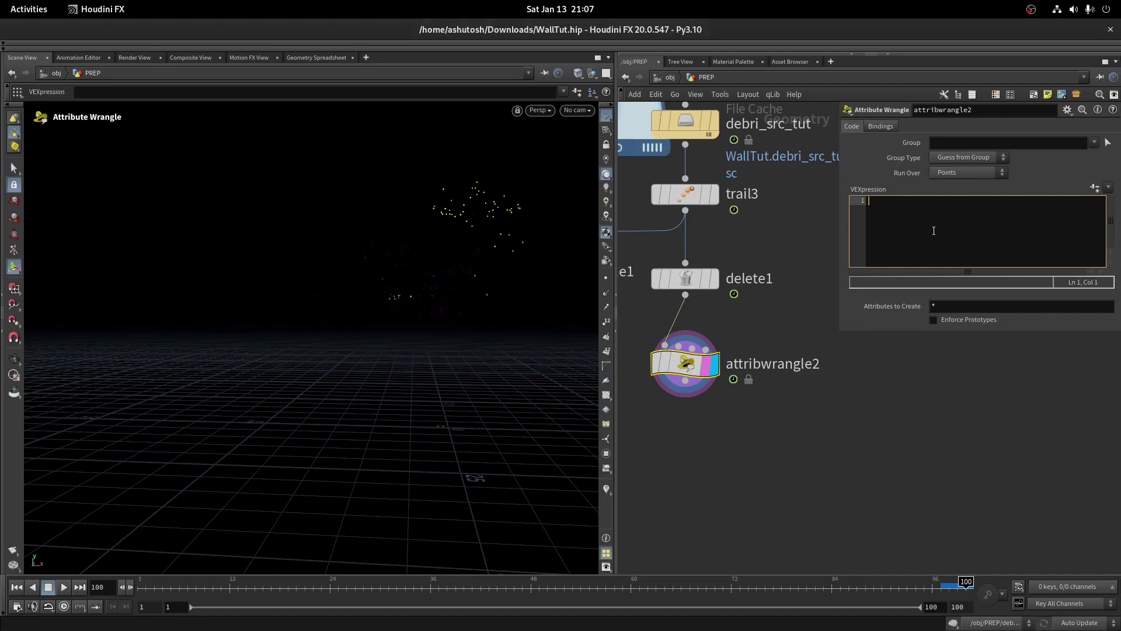
{"action": "type", "text": "float age = fit01(@age,0,2);"}
Show only delete1's age attribute in the Geometry Spreadsheet, sorted highest first (about 2.625)
{"action": "left_click", "coordinate": [685, 279]}
{"action": "left_click", "coordinate": [307, 59]}
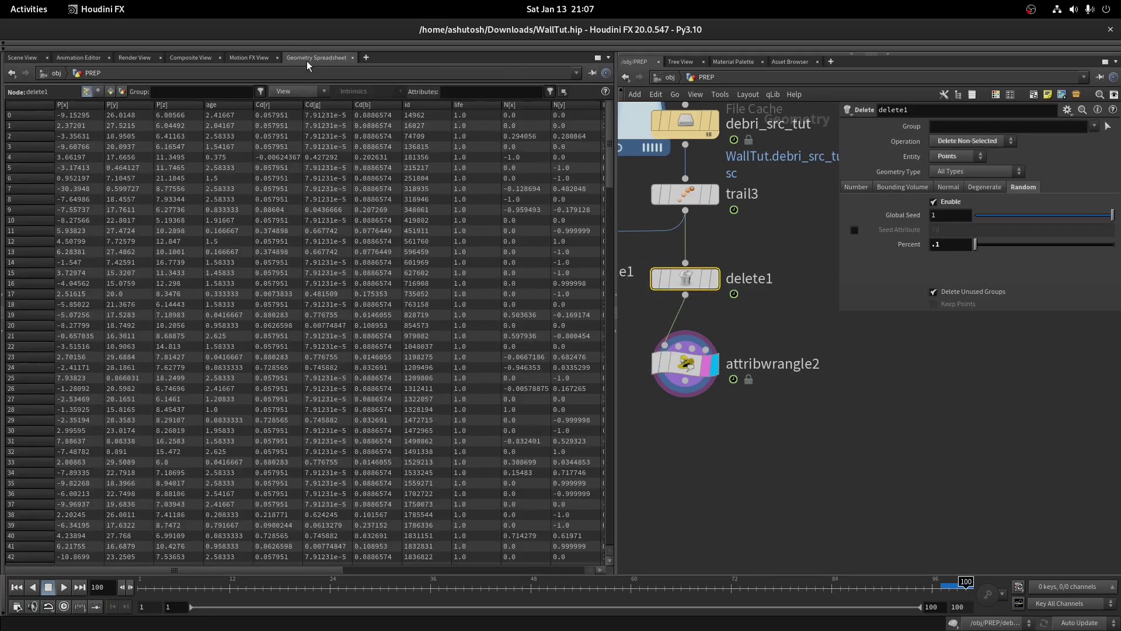
{"action": "left_click", "coordinate": [310, 92]}
{"action": "left_click", "coordinate": [304, 181]}
{"action": "left_click", "coordinate": [296, 93]}
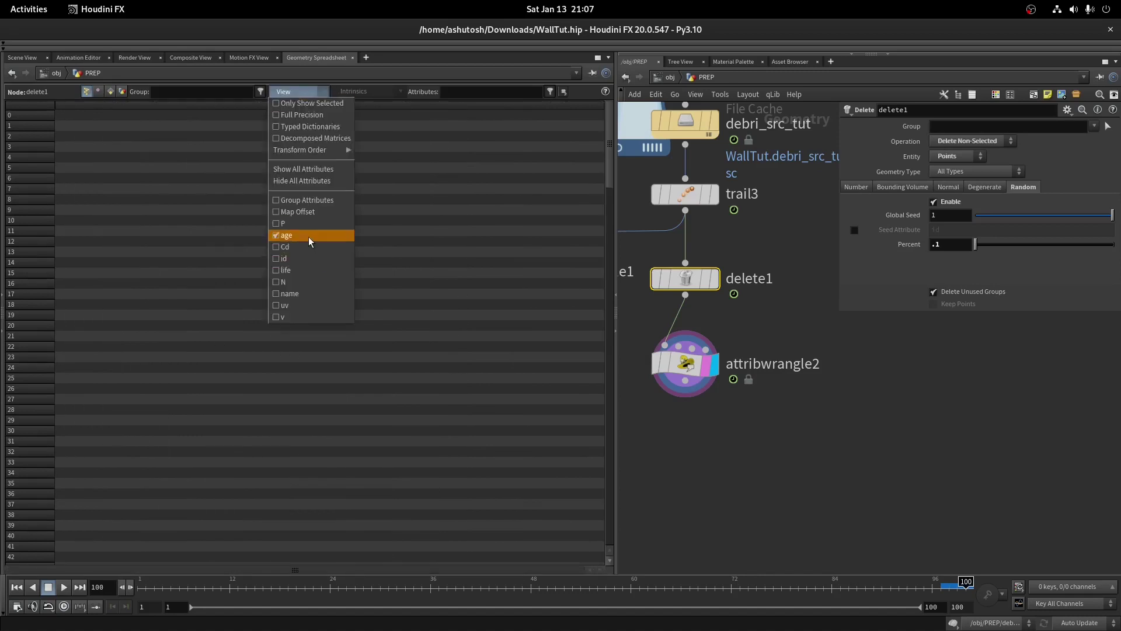
{"action": "left_click", "coordinate": [308, 235]}
{"action": "left_click", "coordinate": [79, 107]}
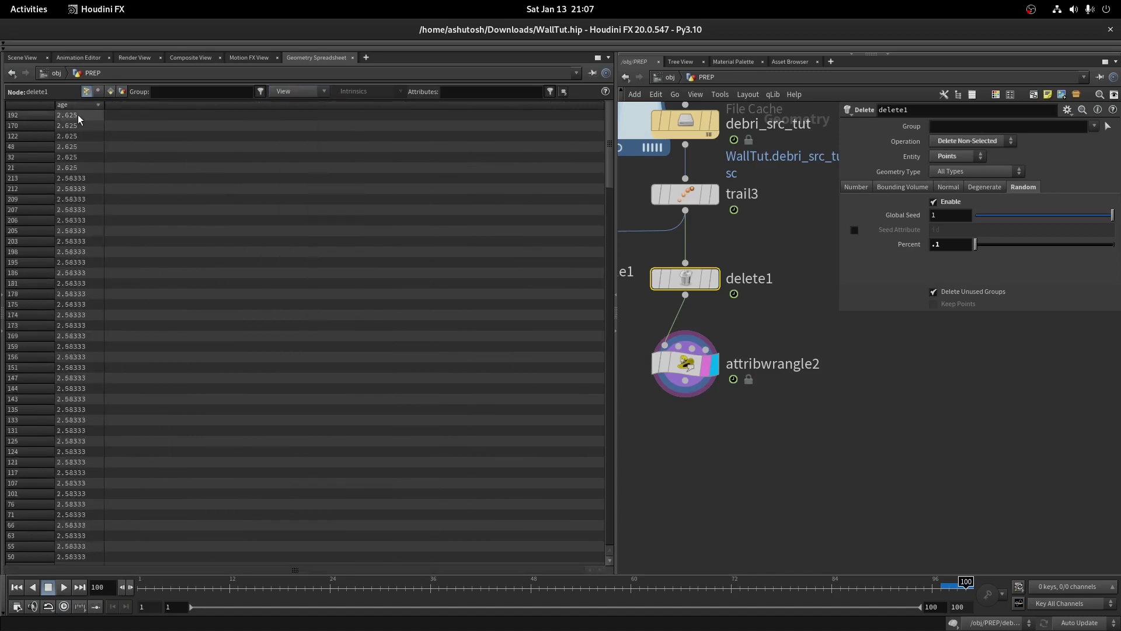
{"action": "left_click", "coordinate": [22, 57]}
{"action": "middle_click_drag", "start_coordinate": [664, 367], "coordinate": [751, 369]}
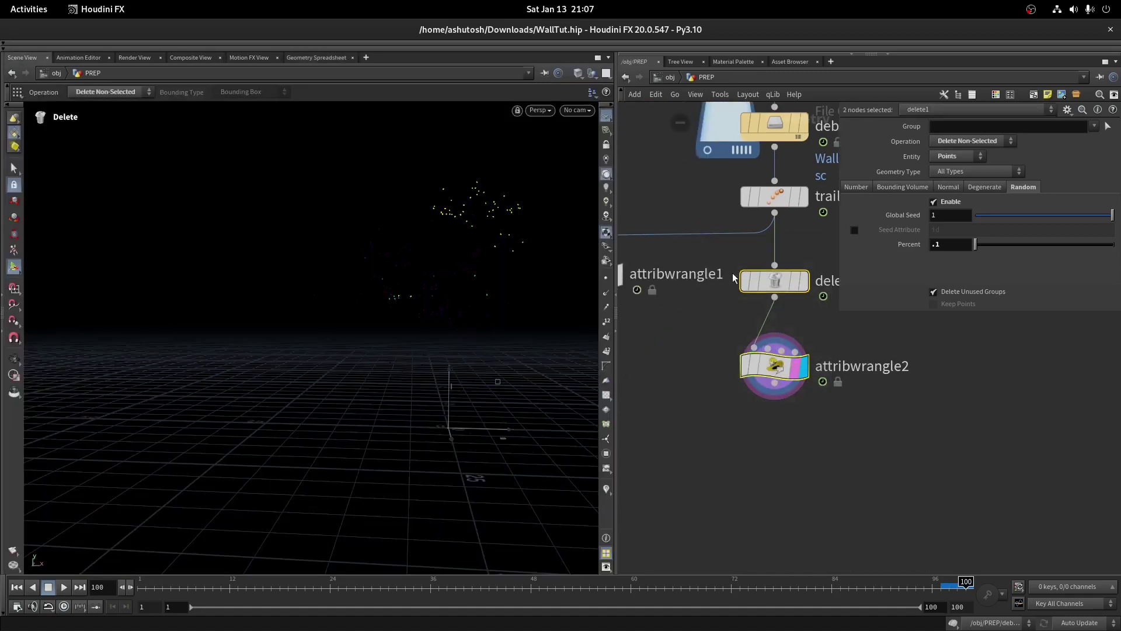
{"action": "left_click", "coordinate": [798, 391]}
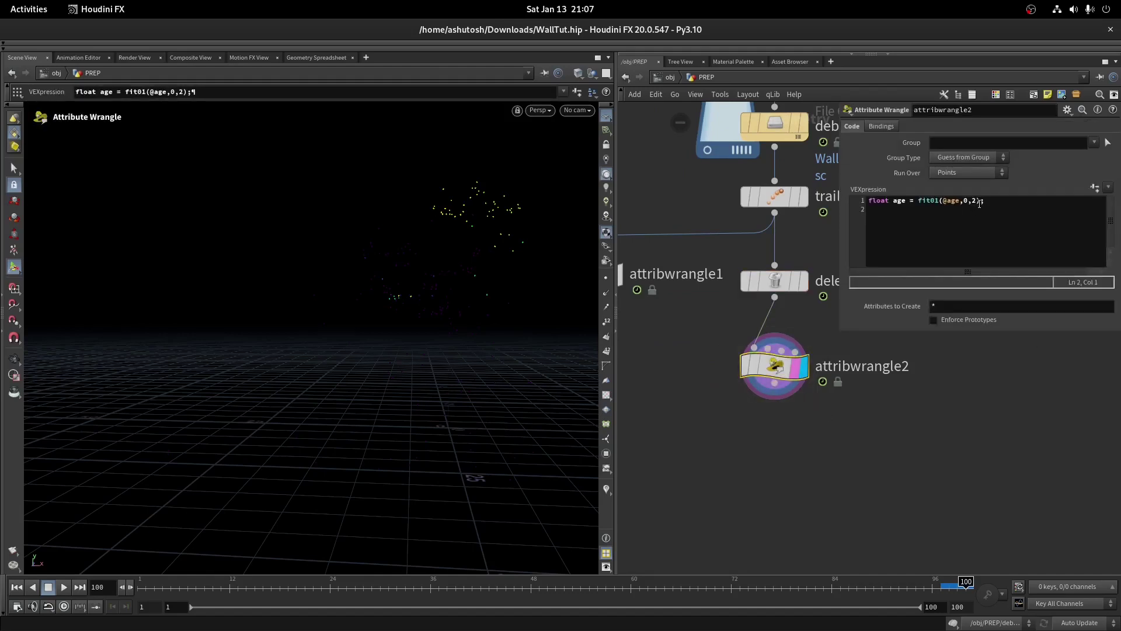
{"action": "left_click", "coordinate": [1021, 213]}
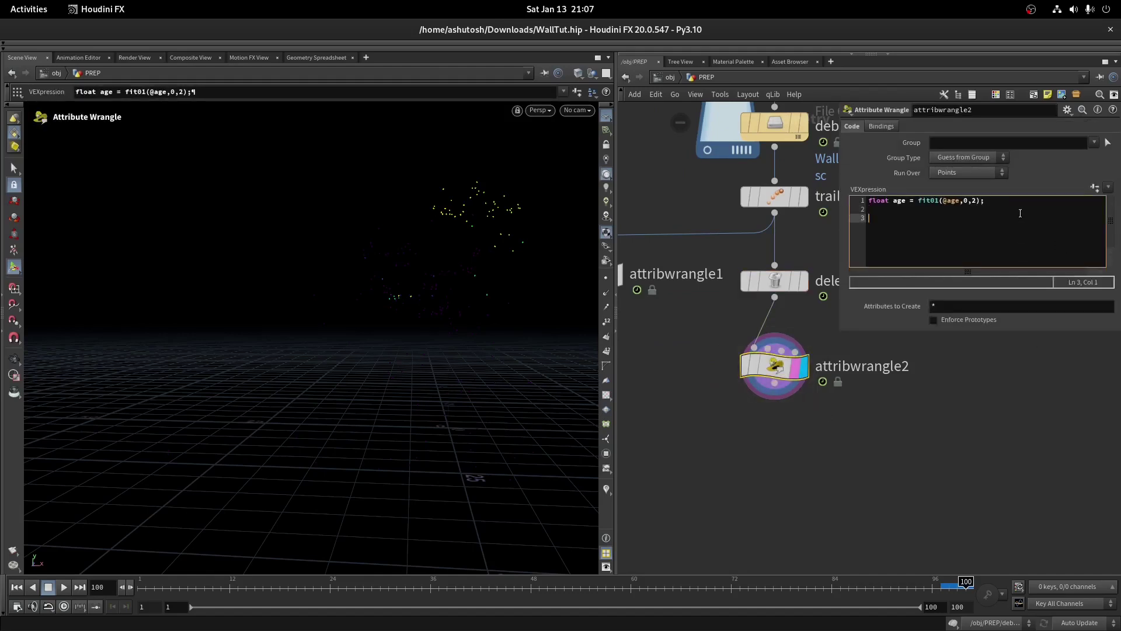
{"action": "type", "text": "if(age>1.2"}
{"action": "key", "text": "Tab"}
{"action": "type", "text": "removepoint)"}
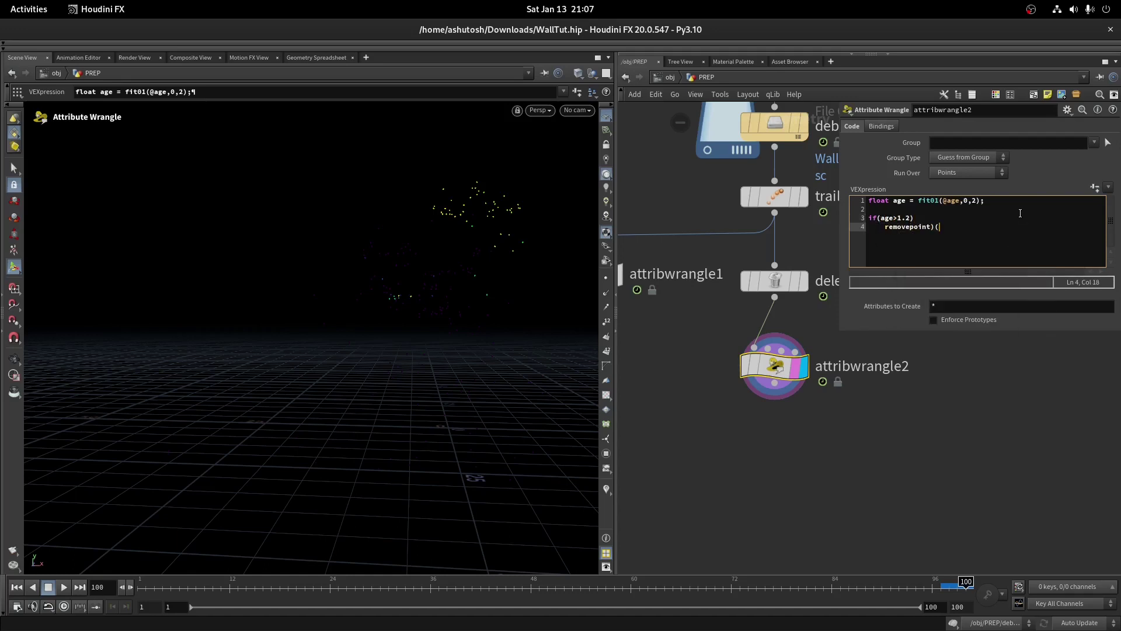
{"action": "key", "text": "BackSpace"}
{"action": "type", "text": "(0,@ptnum)"}
Toggle attribwrangle2's bypass and scrub the timeline to compare particle counts
{"action": "left_click_drag", "start_coordinate": [448, 583], "coordinate": [576, 573]}
{"action": "left_click", "coordinate": [737, 342]}
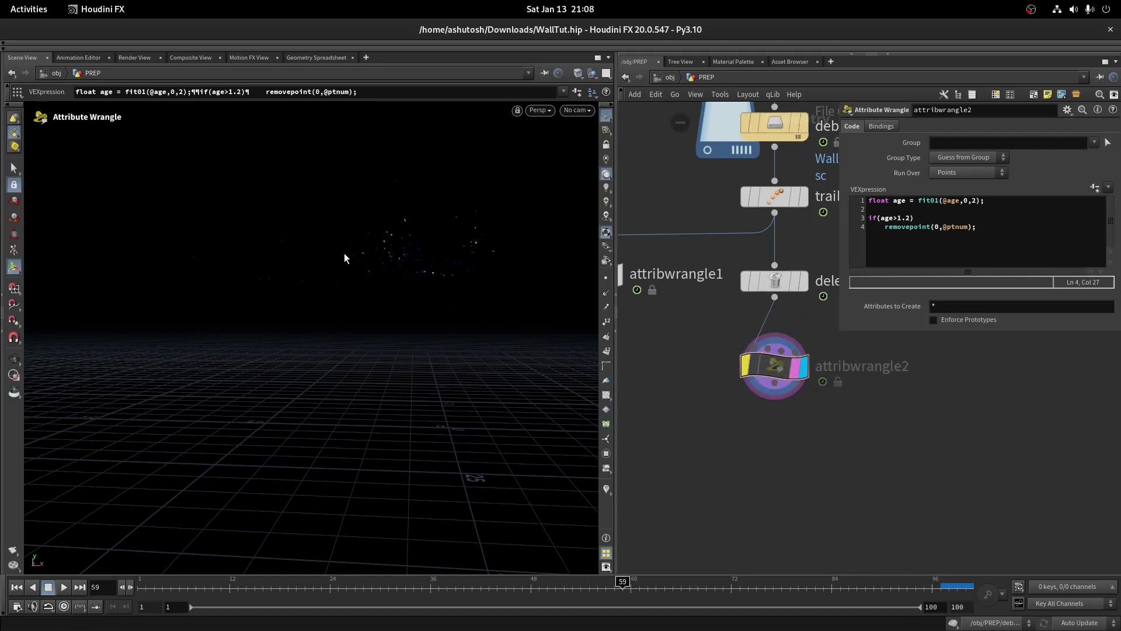
{"action": "left_click", "coordinate": [748, 364]}
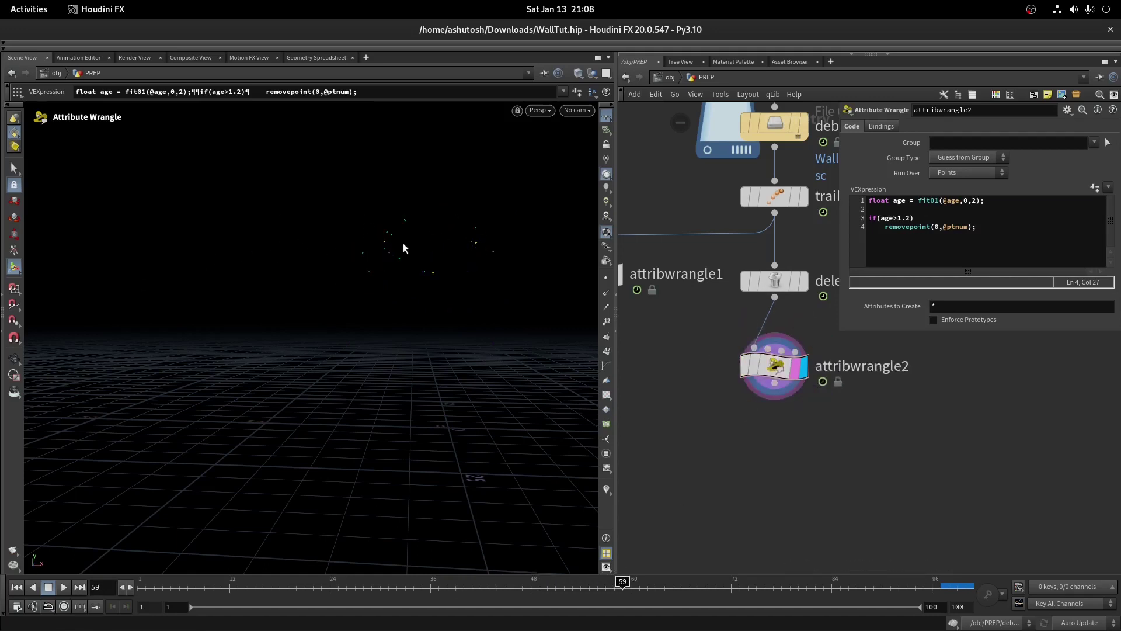
{"action": "mouse_move", "coordinate": [639, 560]}
{"action": "left_mouse_down"}
{"action": "mouse_move", "coordinate": [873, 561]}
{"action": "mouse_move", "coordinate": [630, 564]}
{"action": "left_mouse_up"}
{"action": "left_click", "coordinate": [772, 281]}
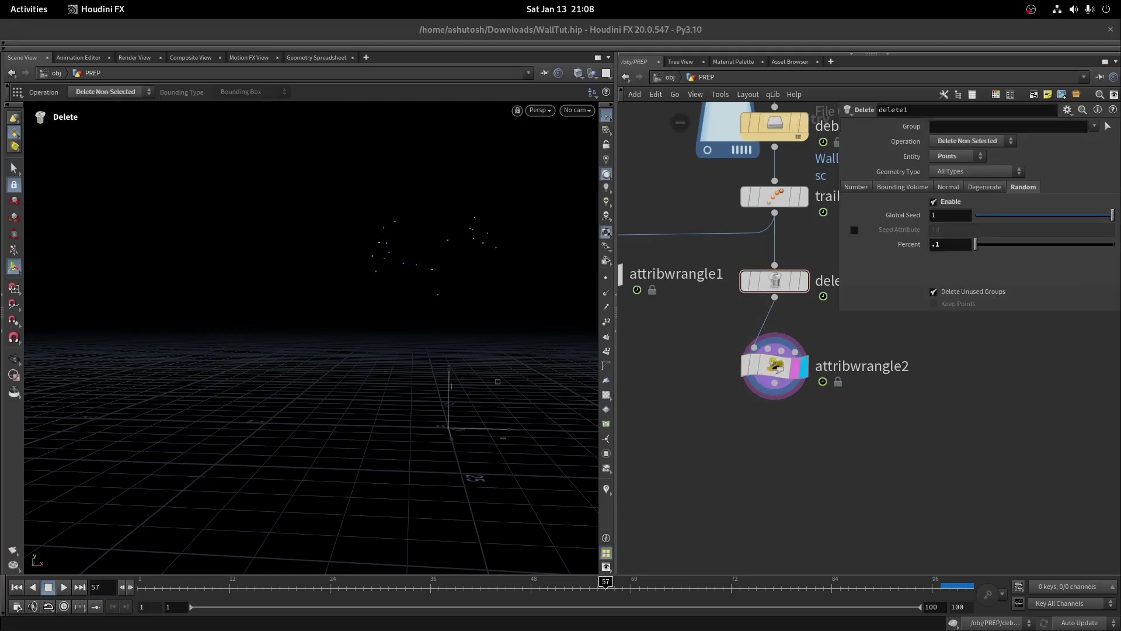
Add a new Box node (box2) to the network and frame it in the viewport
{"action": "key", "text": "h"}
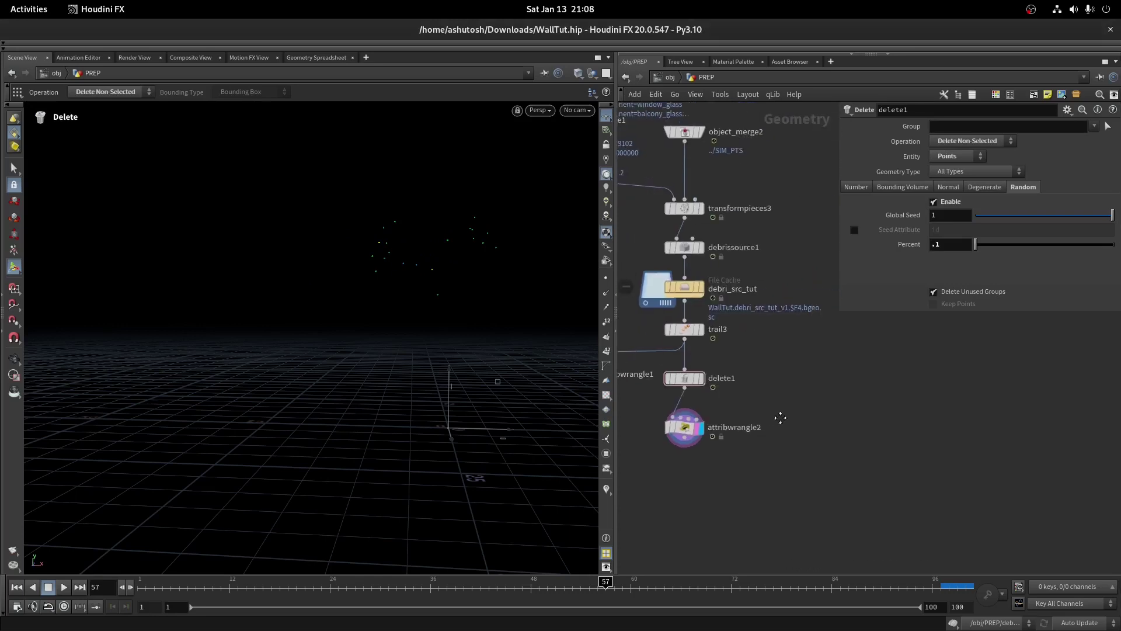
{"action": "key", "text": "Tab"}
{"action": "type", "text": "blast"}
{"action": "key", "text": "Return"}
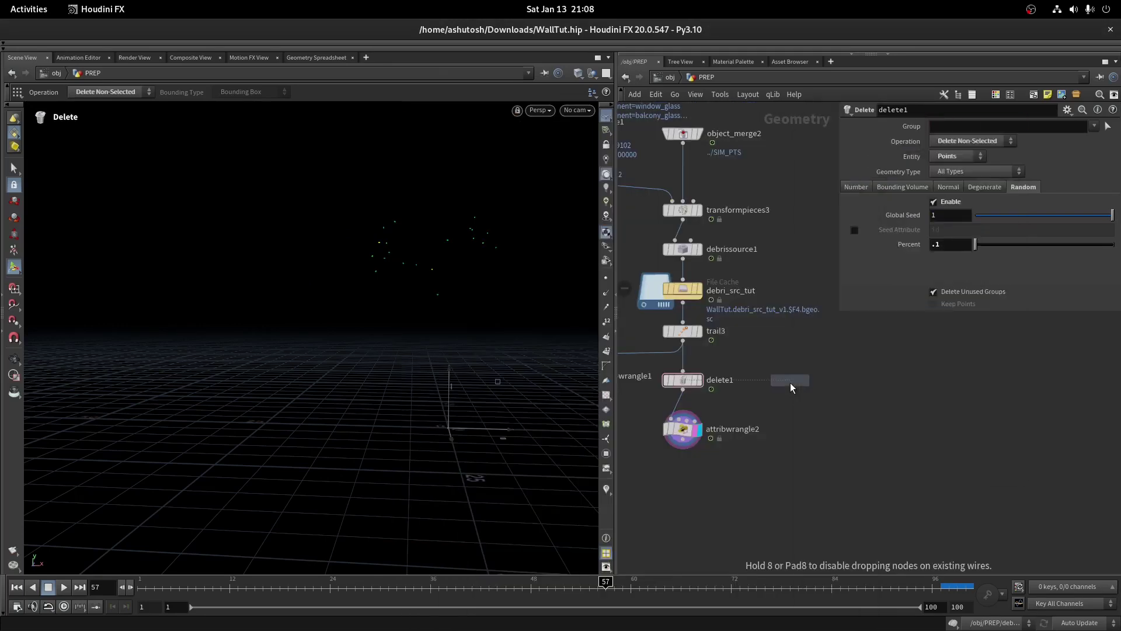
{"action": "left_click", "coordinate": [864, 366]}
{"action": "scroll", "coordinate": [860, 351], "scroll_direction": "up", "scroll_amount": 5}
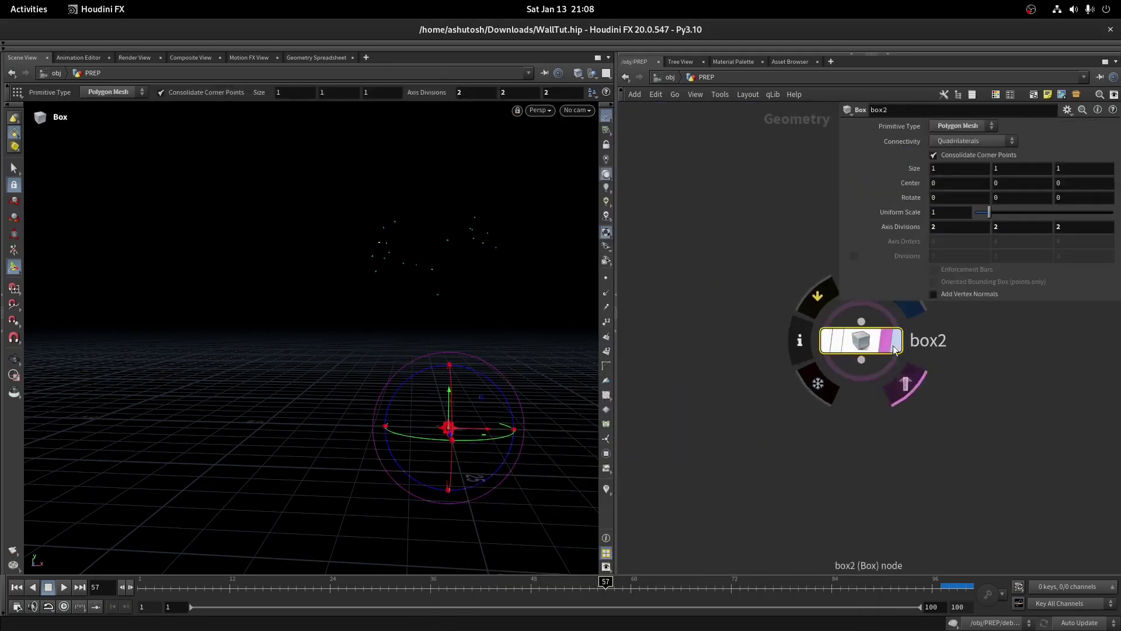
{"action": "key", "text": "Return"}
{"action": "key", "text": "h"}
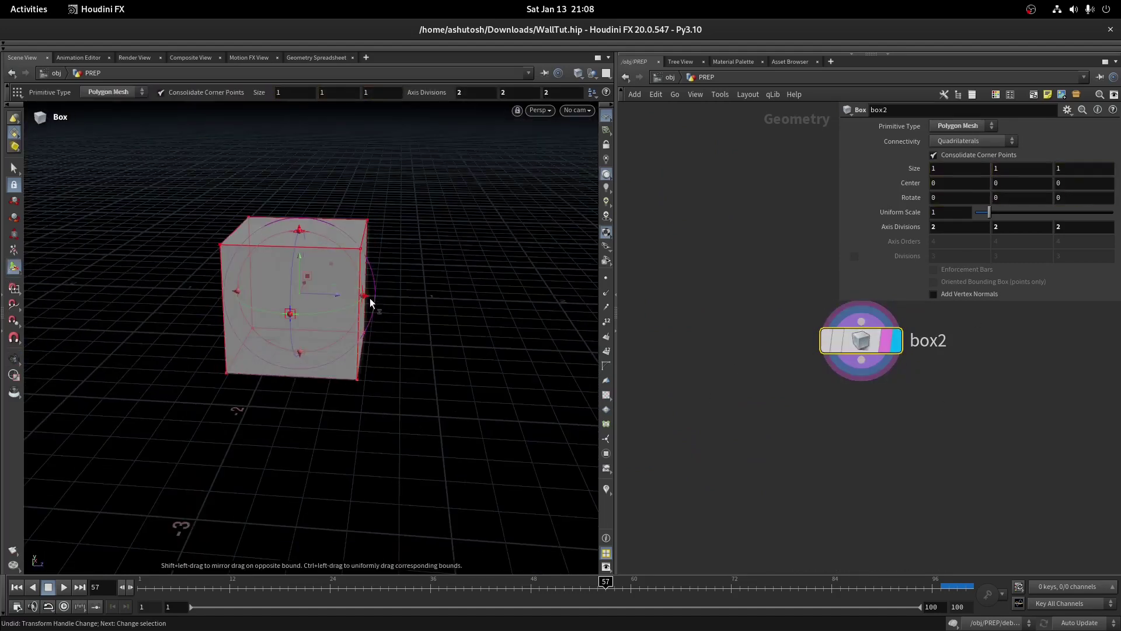
Flatten box2 along Z into a thin slab and raise its Uniform Scale to about 3.36
{"action": "left_click_drag", "start_coordinate": [371, 302], "coordinate": [353, 271]}
{"action": "key", "text": "Escape"}
{"action": "key", "text": "Return"}
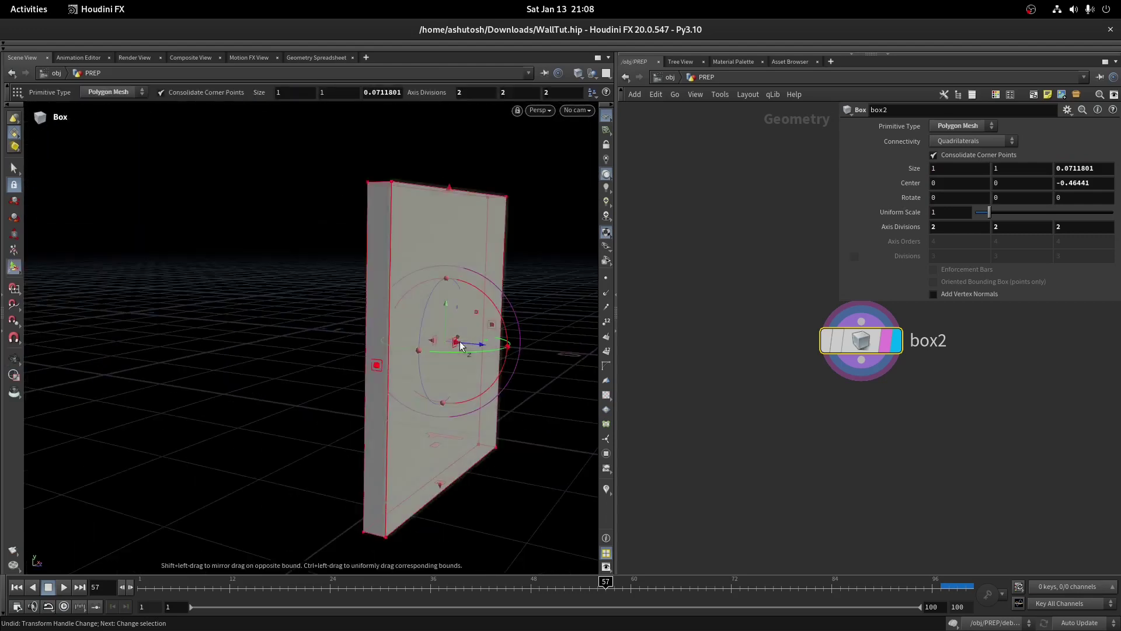
{"action": "left_click_drag", "start_coordinate": [989, 212], "coordinate": [1021, 212]}
{"action": "left_click", "coordinate": [861, 360]}
{"action": "left_click", "coordinate": [871, 457]}
Wire simple_fracture1 after box2, display it, enable piece naming and colour the pieces
{"action": "left_click", "coordinate": [902, 481]}
{"action": "left_click", "coordinate": [742, 382]}
{"action": "left_click", "coordinate": [933, 173]}
{"action": "key", "text": "Escape"}
{"action": "left_click", "coordinate": [607, 490]}
{"action": "scroll", "coordinate": [476, 361], "scroll_direction": "up", "scroll_amount": 5}
{"action": "key", "text": "Return"}
Set the fracture's cutter Copy count to 3 and noise Element Size to 0.35
{"action": "left_click_drag", "start_coordinate": [1035, 331], "coordinate": [1092, 331]}
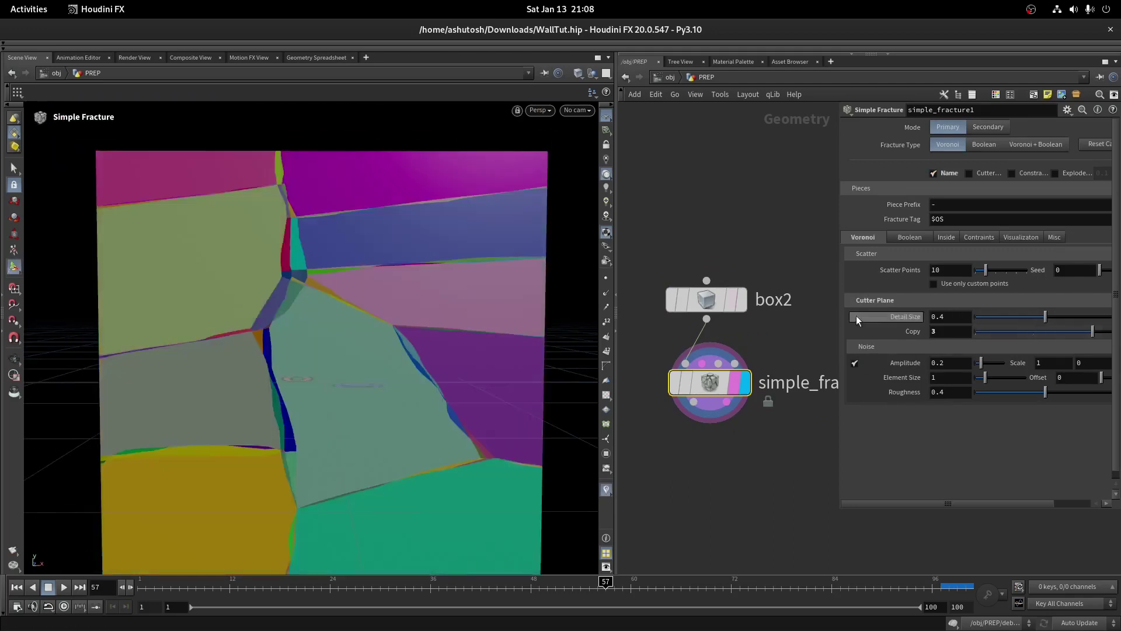
{"action": "left_click_drag", "start_coordinate": [984, 378], "coordinate": [978, 378]}
{"action": "scroll", "coordinate": [389, 288], "scroll_direction": "up", "scroll_amount": 5}
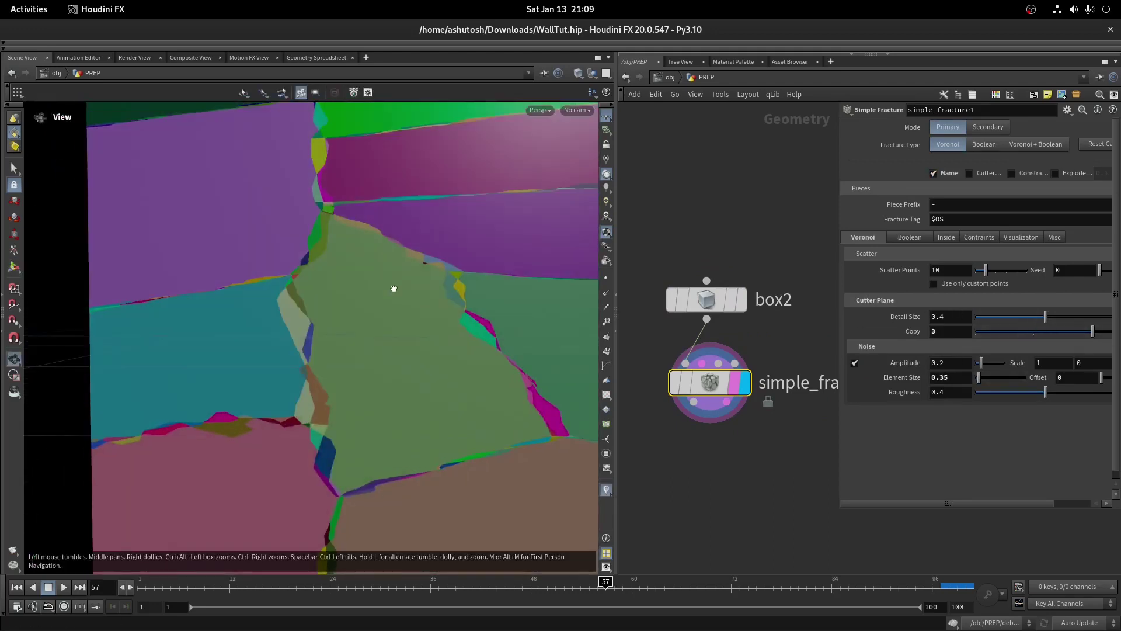
{"action": "scroll", "coordinate": [709, 388], "scroll_direction": "down", "scroll_amount": 2}
{"action": "scroll", "coordinate": [331, 347], "scroll_direction": "down", "scroll_amount": 4}
{"action": "left_click_drag", "start_coordinate": [330, 346], "coordinate": [357, 347]}
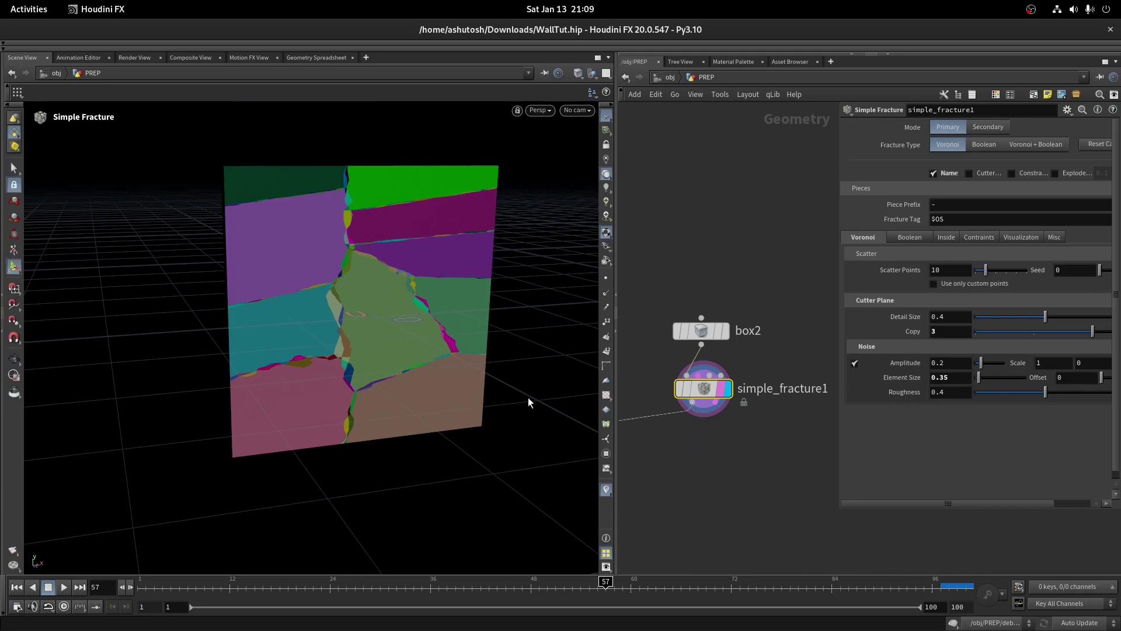
Add blast5 after simple_fracture1 and display the fracture pieces for picking
{"action": "left_click", "coordinate": [713, 451]}
{"action": "type", "text": "blast"}
{"action": "key", "text": "Return"}
{"action": "left_click", "coordinate": [707, 446]}
{"action": "scroll", "coordinate": [737, 456], "scroll_direction": "up", "scroll_amount": 2}
{"action": "left_click", "coordinate": [739, 462]}
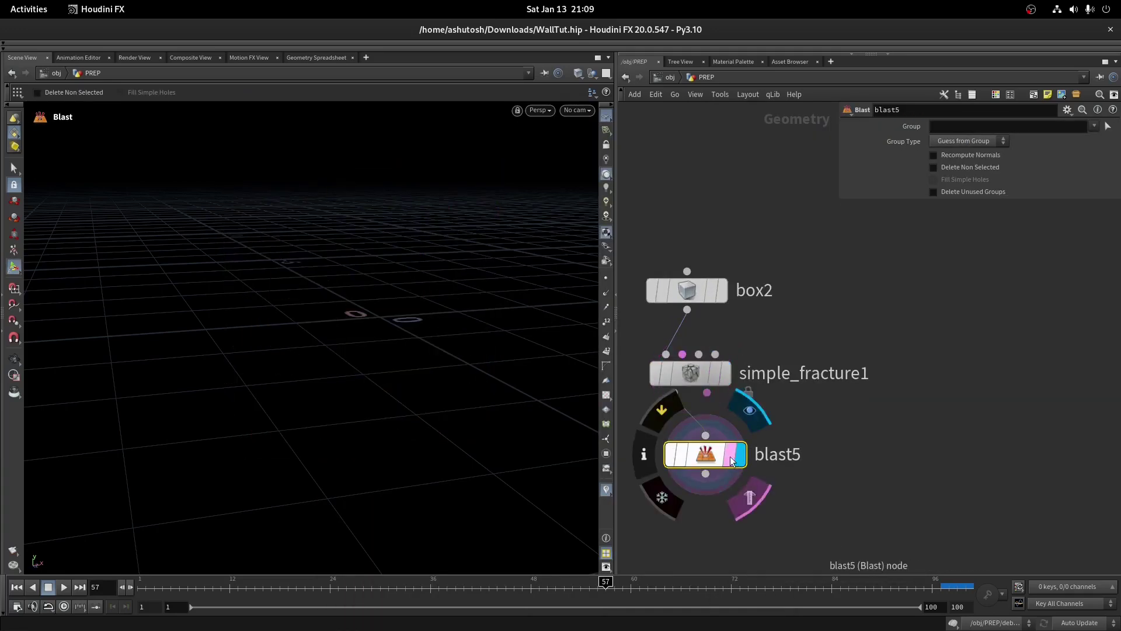
{"action": "left_click", "coordinate": [691, 372]}
{"action": "left_click_drag", "start_coordinate": [838, 207], "coordinate": [969, 207]}
{"action": "left_click", "coordinate": [705, 453]}
{"action": "left_click", "coordinate": [726, 373]}
{"action": "scroll", "coordinate": [335, 252], "scroll_direction": "up", "scroll_amount": 5}
Pick a handful of fracture pieces, grouped by name, as blast5's group
{"action": "key", "text": "Return"}
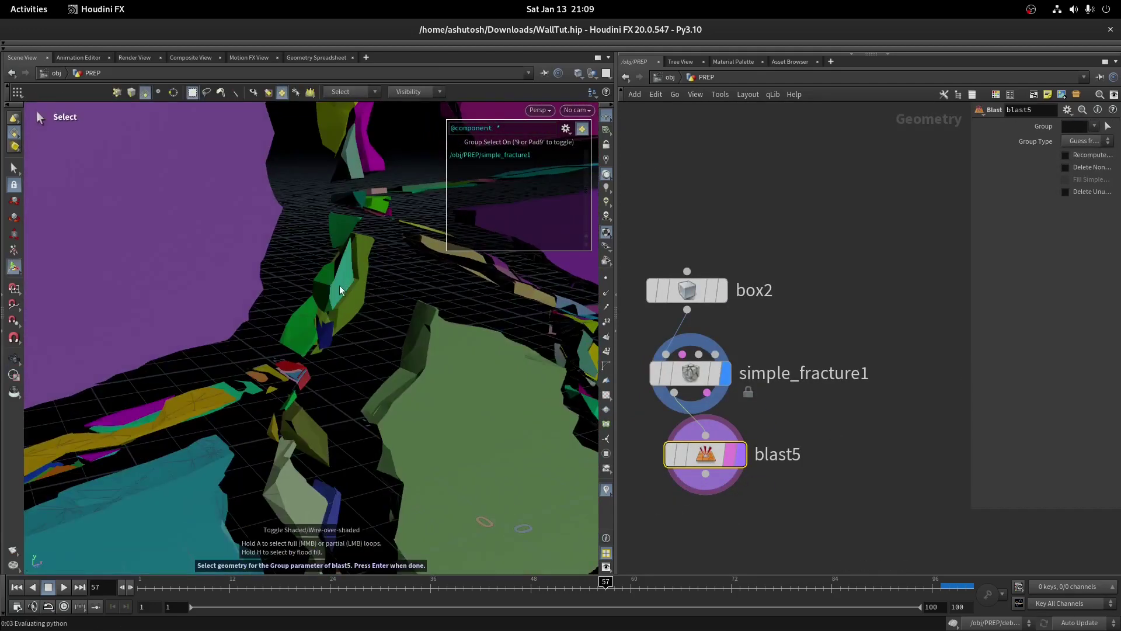
{"action": "left_click", "coordinate": [565, 128]}
{"action": "left_click", "coordinate": [608, 362]}
{"action": "key", "text": "space"}
{"action": "left_click_drag", "start_coordinate": [331, 340], "coordinate": [152, 350]}
{"action": "key", "text": "Return"}
Enable Delete Non Selected so only the picked pieces remain, and check the result
{"action": "left_click_drag", "start_coordinate": [968, 169], "coordinate": [803, 169]}
{"action": "left_click", "coordinate": [896, 167]}
{"action": "middle_click", "coordinate": [706, 455]}
{"action": "left_click_drag", "start_coordinate": [420, 387], "coordinate": [375, 362]}
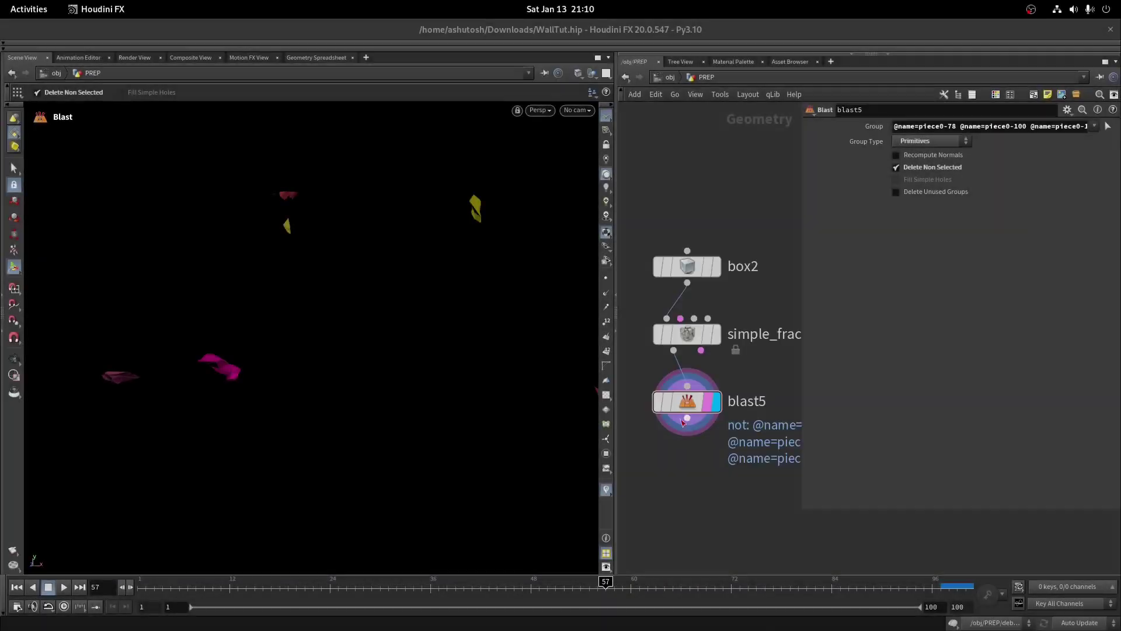
Add assemble1 below blast5 with Create Packed Primitives on and name in Transfer Attributes
{"action": "key", "text": "Tab"}
{"action": "type", "text": "assemble"}
{"action": "key", "text": "Return"}
{"action": "left_click", "coordinate": [712, 482]}
{"action": "left_click", "coordinate": [716, 475]}
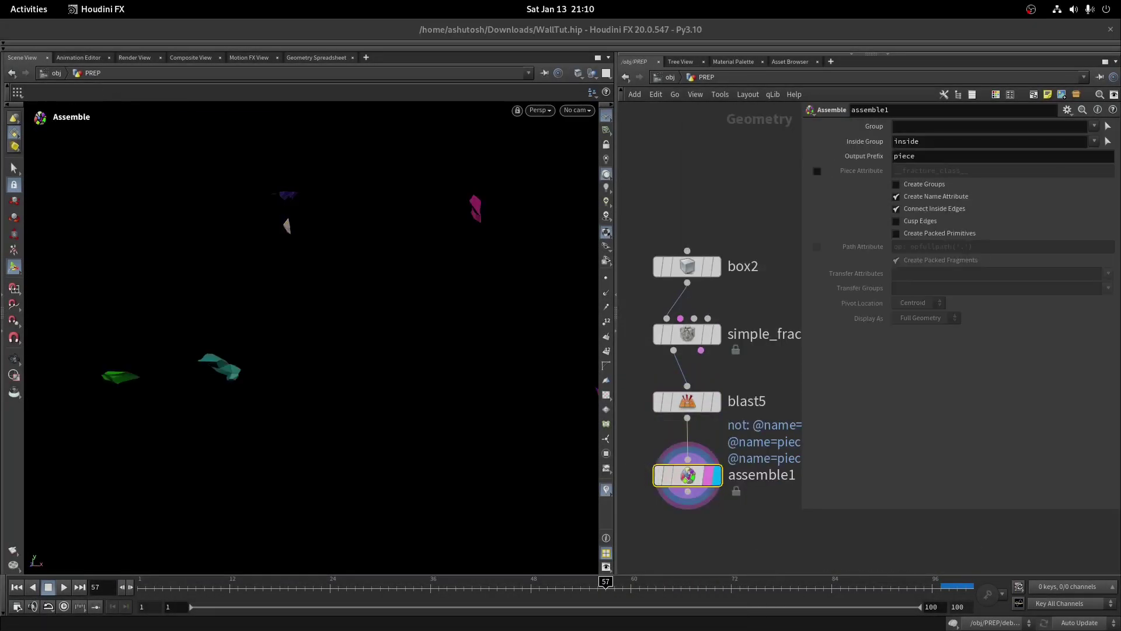
{"action": "left_click", "coordinate": [912, 233]}
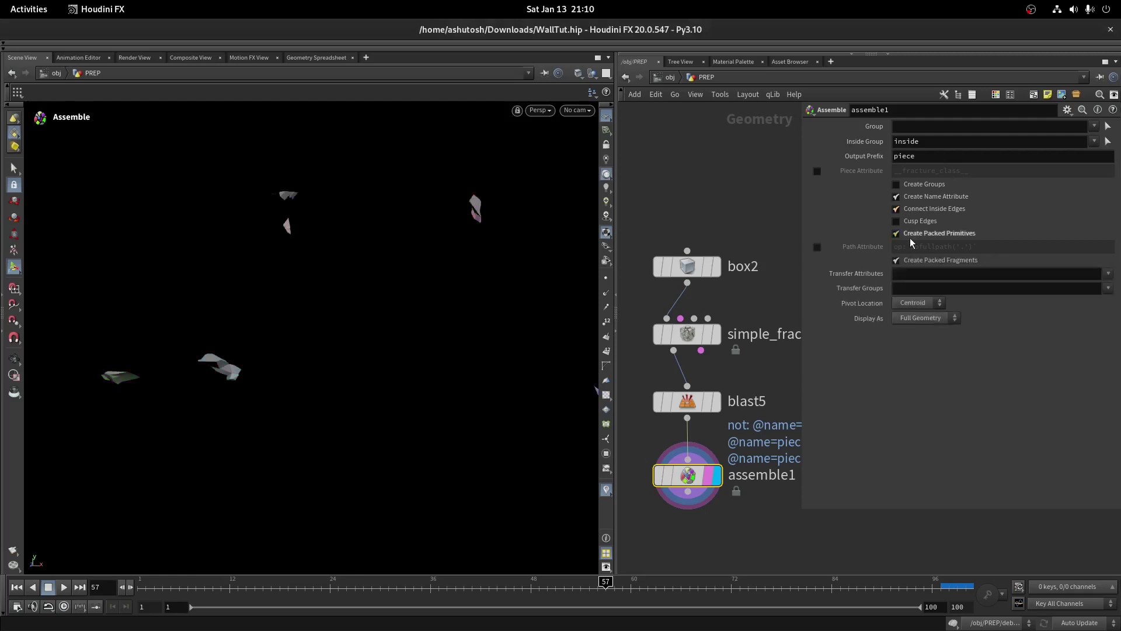
{"action": "left_click", "coordinate": [1098, 298]}
{"action": "scroll", "coordinate": [701, 380], "scroll_direction": "down", "scroll_amount": 2}
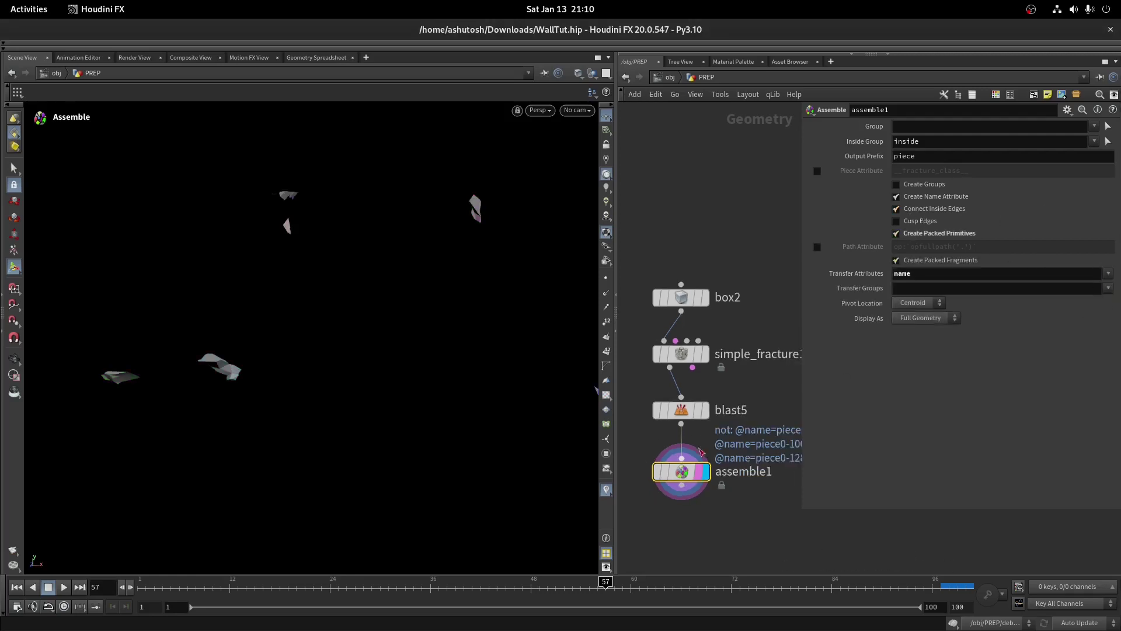
{"action": "scroll", "coordinate": [678, 467], "scroll_direction": "up", "scroll_amount": 2}
{"action": "left_click", "coordinate": [672, 406]}
Add attribdelete2 below assemble1 and set it to remove the name point attribute
{"action": "key", "text": "Tab"}
{"action": "type", "text": "attribdel"}
{"action": "key", "text": "Return"}
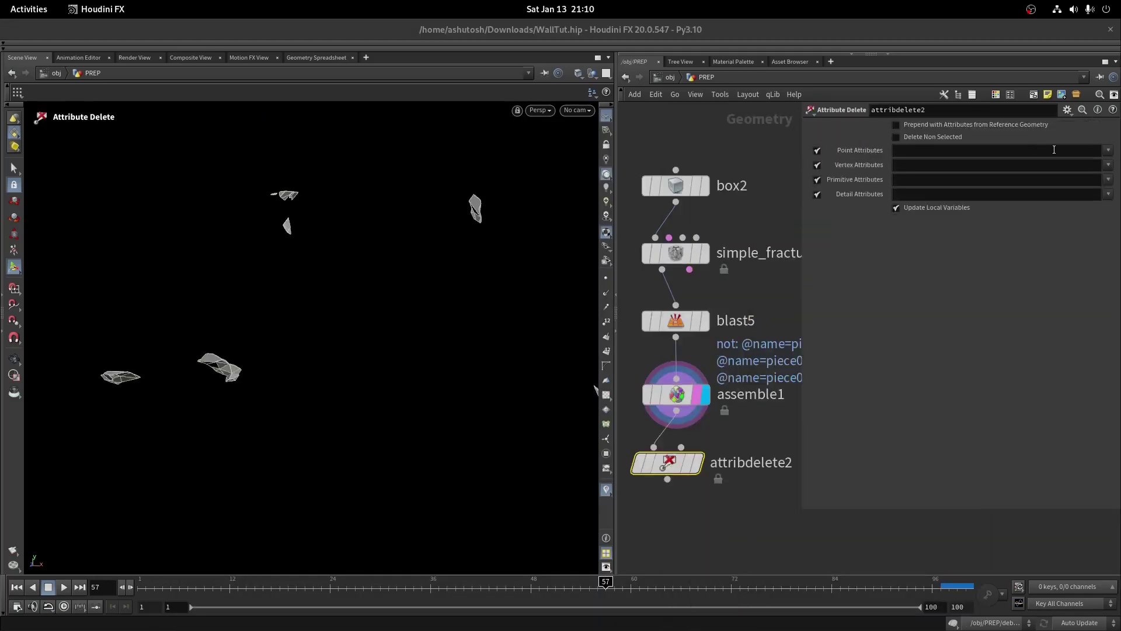
{"action": "middle_click", "coordinate": [661, 407]}
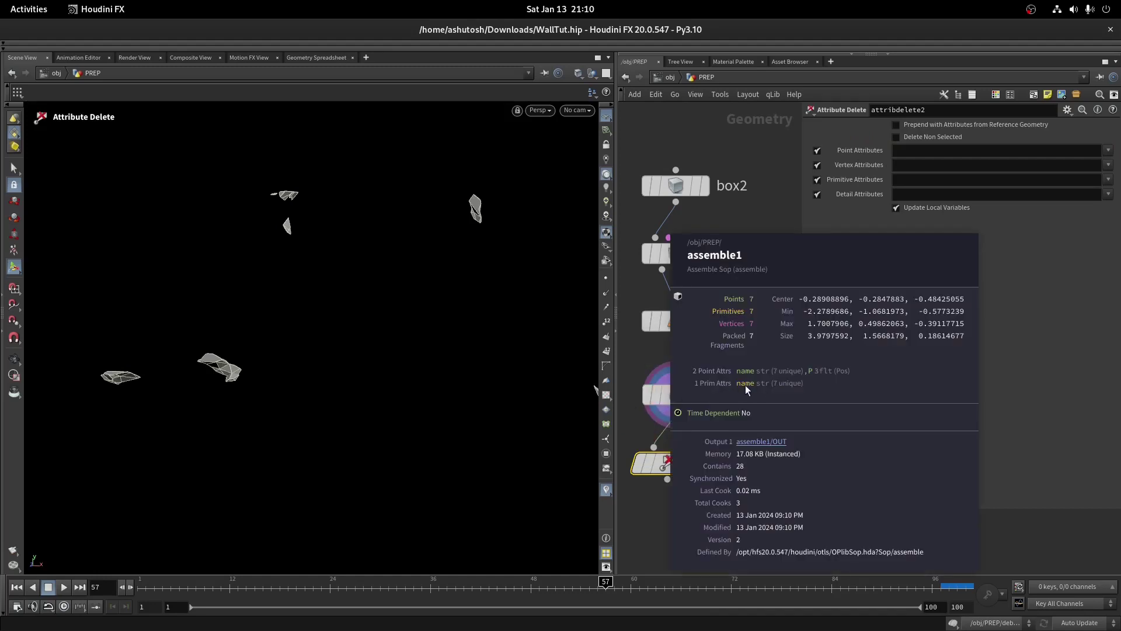
{"action": "left_click", "coordinate": [1109, 150]}
{"action": "left_click", "coordinate": [1092, 169]}
{"action": "scroll", "coordinate": [753, 398], "scroll_direction": "down", "scroll_amount": 1}
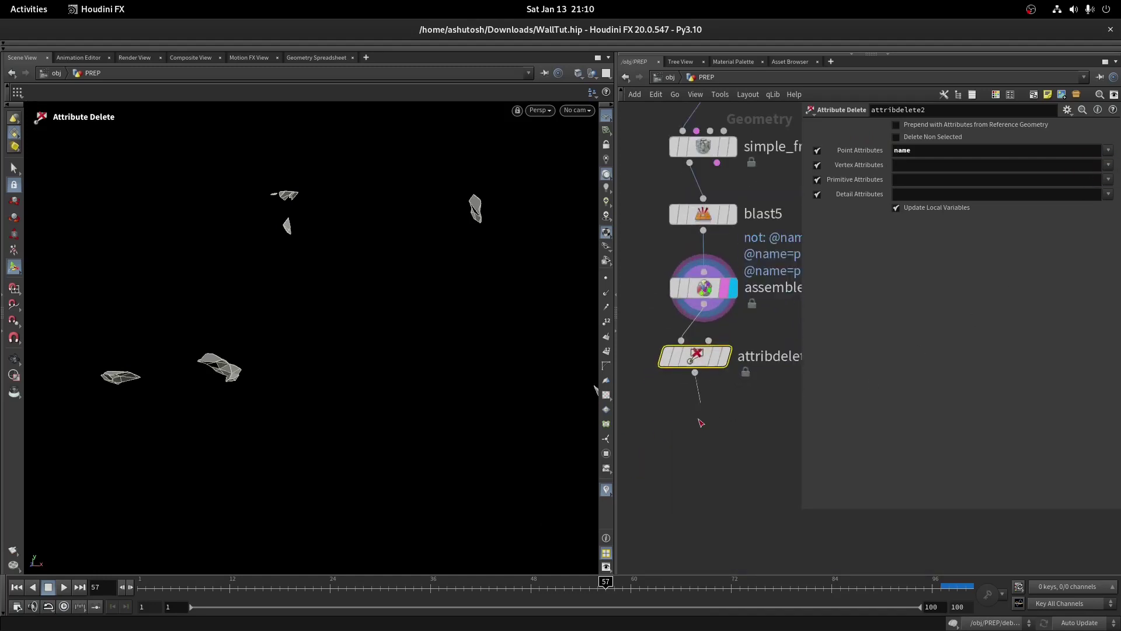
{"action": "key", "text": "Tab"}
Add attribwrangle3 below attribdelete2 and display its stacked pieces in the viewport
{"action": "type", "text": "wrangle"}
{"action": "key", "text": "Return"}
{"action": "left_click", "coordinate": [695, 441]}
{"action": "left_click", "coordinate": [916, 206]}
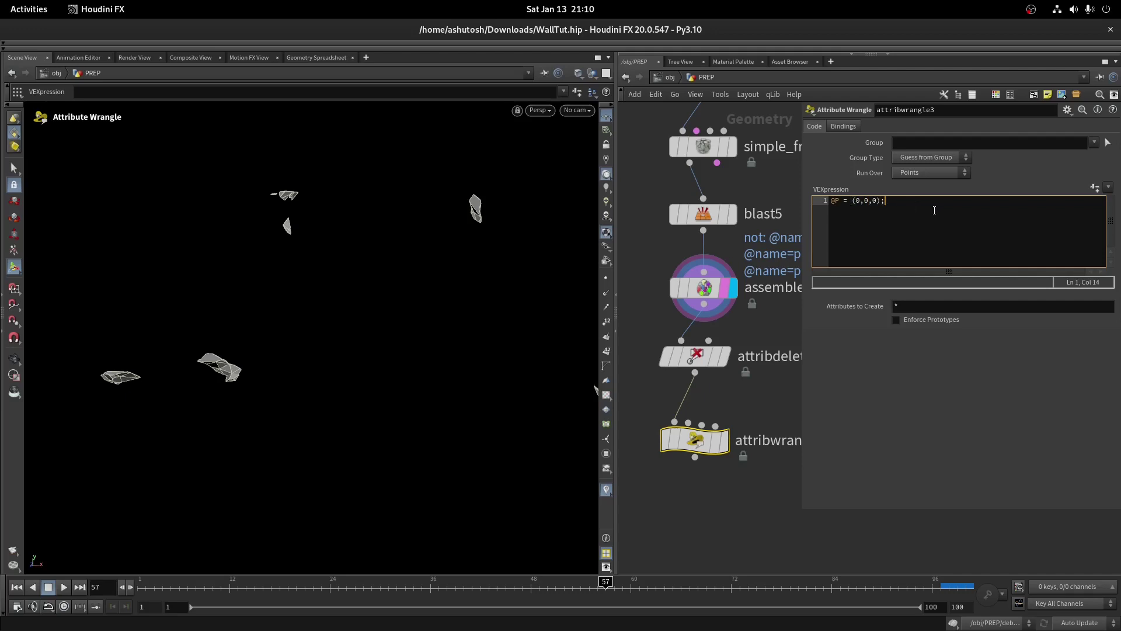
{"action": "left_click", "coordinate": [725, 444]}
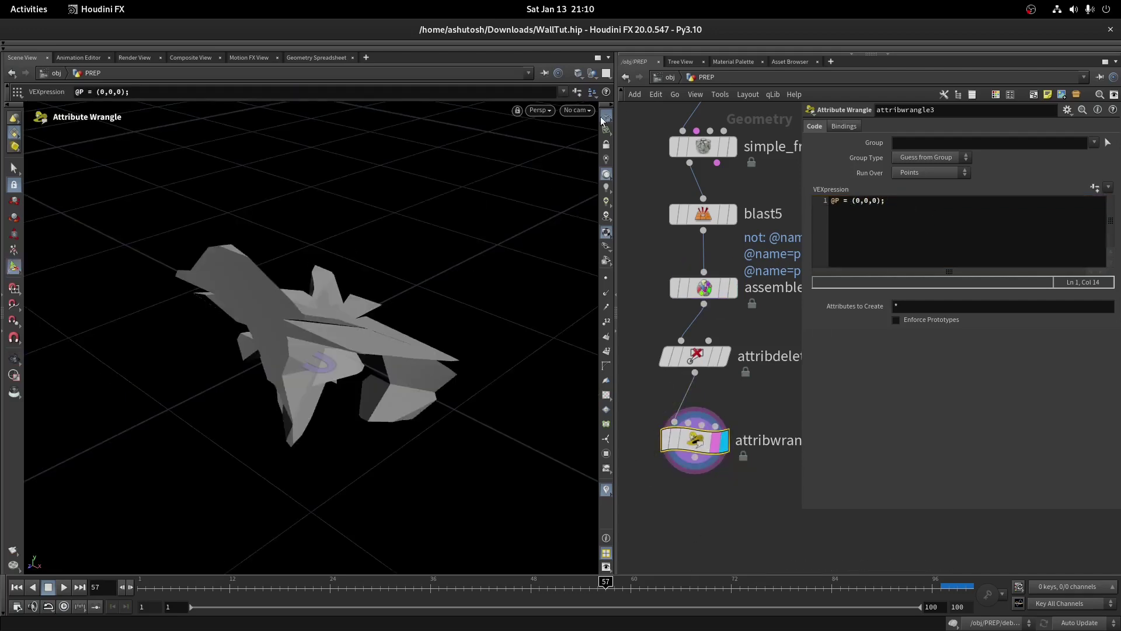
{"action": "key", "text": "Escape"}
{"action": "left_click_drag", "start_coordinate": [526, 245], "coordinate": [561, 351]}
{"action": "key", "text": "Return"}
Bypass and then re-enable assemble1 to compare the debris geometry
{"action": "middle_click", "coordinate": [761, 273]}
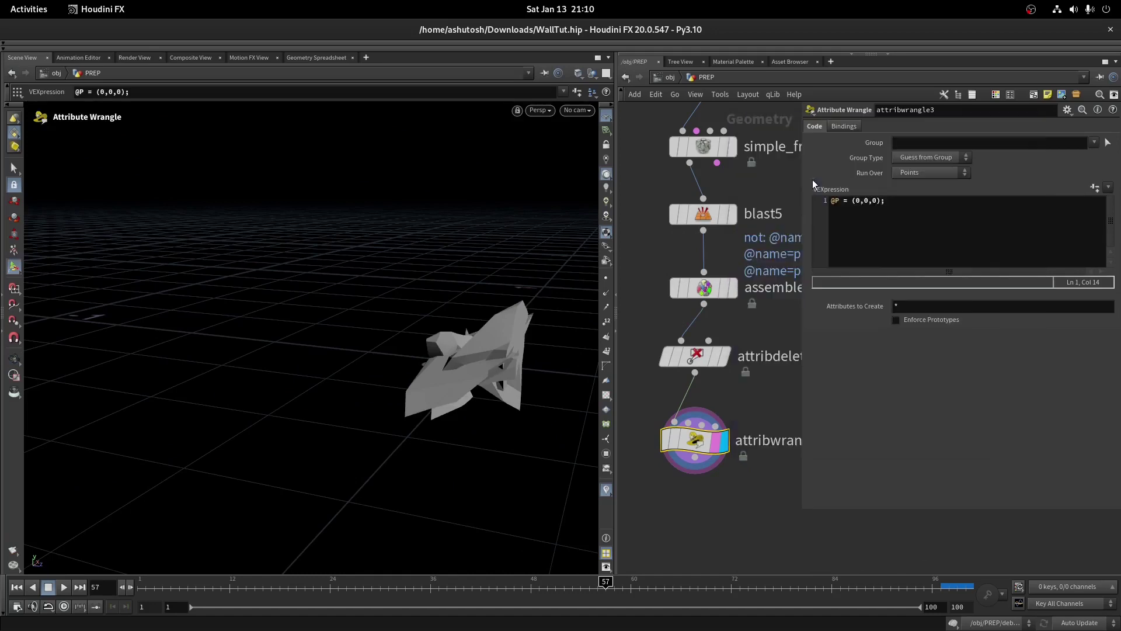
{"action": "left_click", "coordinate": [672, 257]}
{"action": "key", "text": "space+g"}
{"action": "key", "text": "Return"}
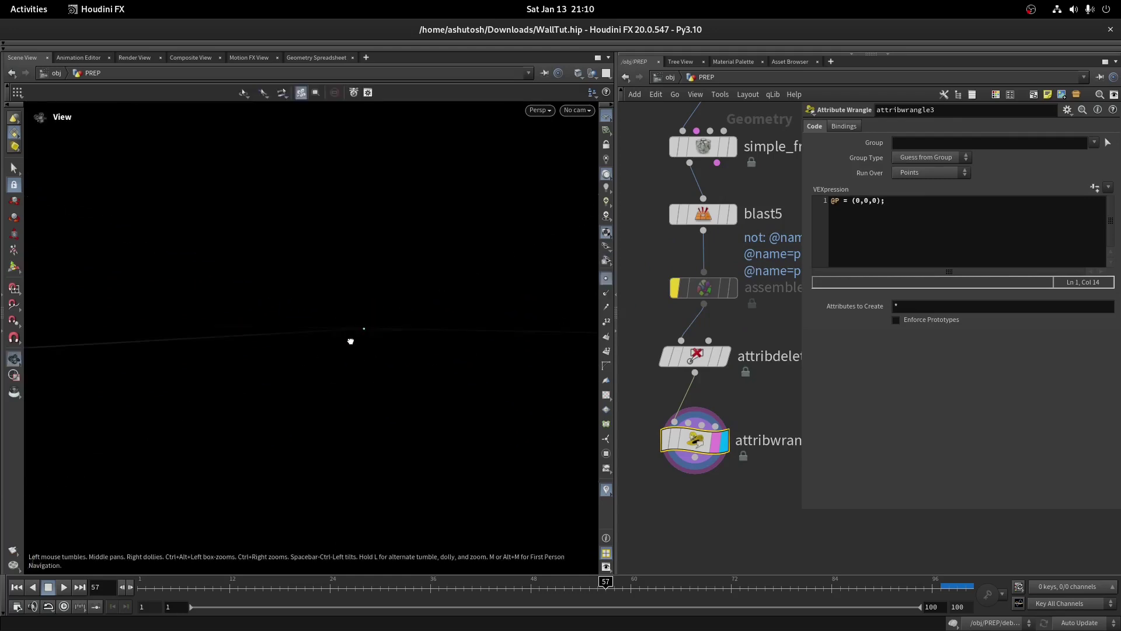
{"action": "left_click", "coordinate": [668, 254]}
{"action": "scroll", "coordinate": [346, 243], "scroll_direction": "down", "scroll_amount": 5}
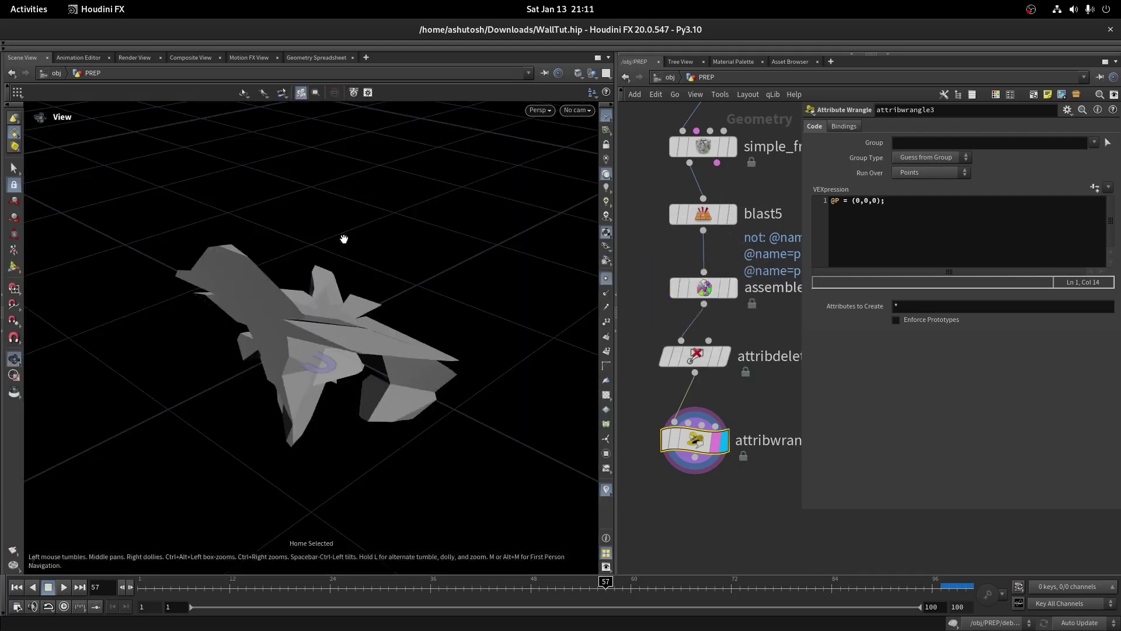
{"action": "left_click_drag", "start_coordinate": [319, 326], "coordinate": [350, 327]}
Check attribwrangle3's primitives in the Geometry Spreadsheet, confirming seven pieces named piece0–piece6
{"action": "middle_click", "coordinate": [695, 454]}
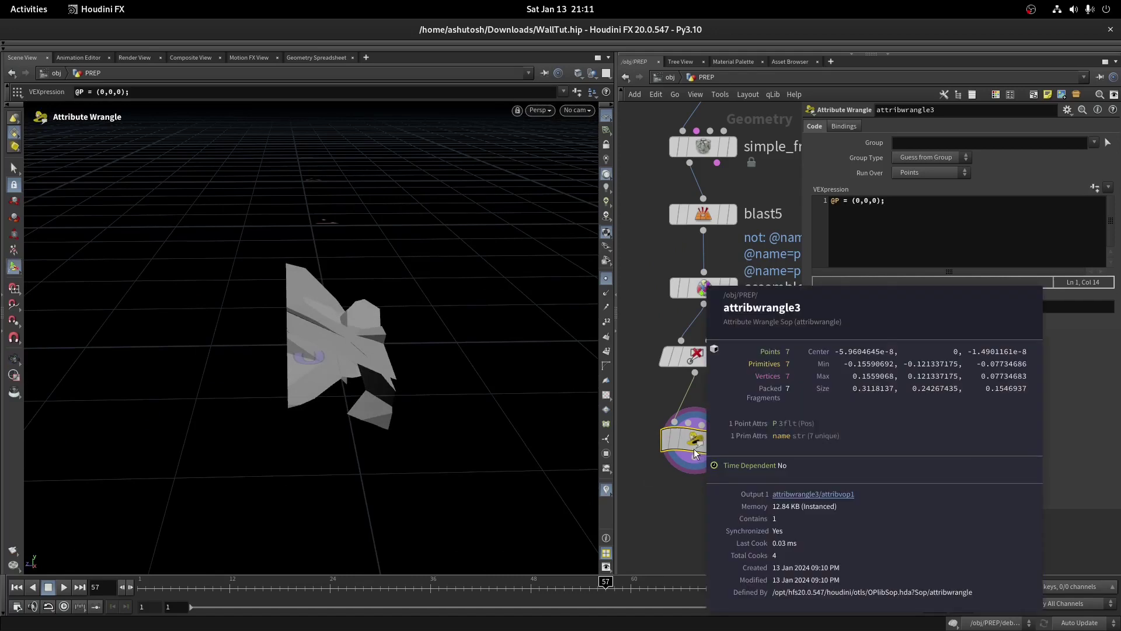
{"action": "left_click_drag", "start_coordinate": [421, 246], "coordinate": [181, 253]}
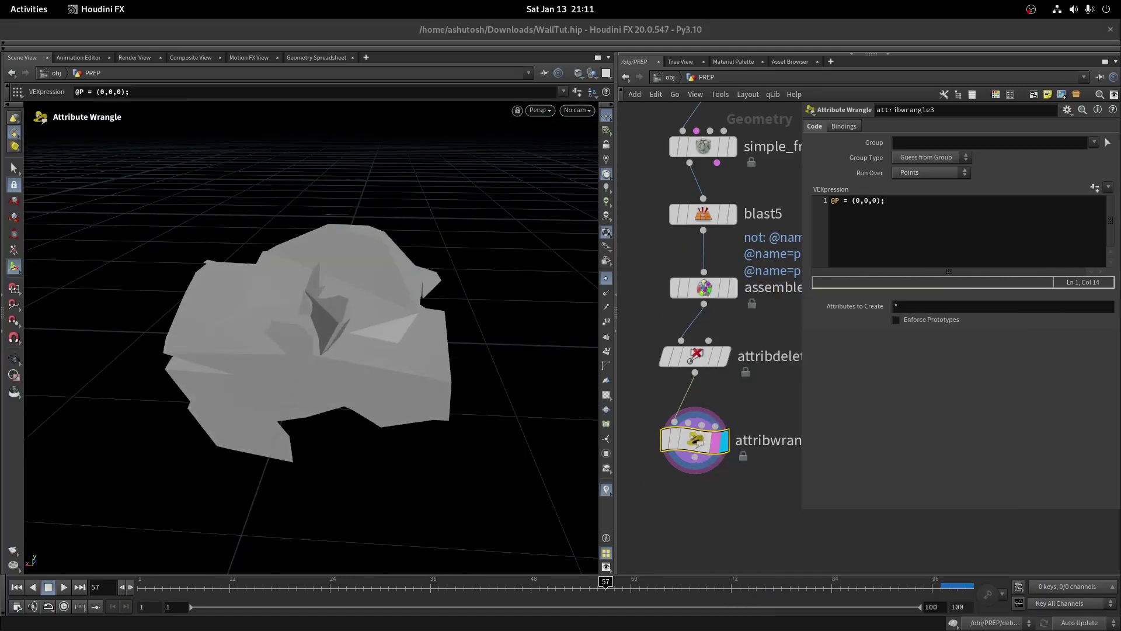
{"action": "scroll", "coordinate": [717, 360], "scroll_direction": "down", "scroll_amount": 6}
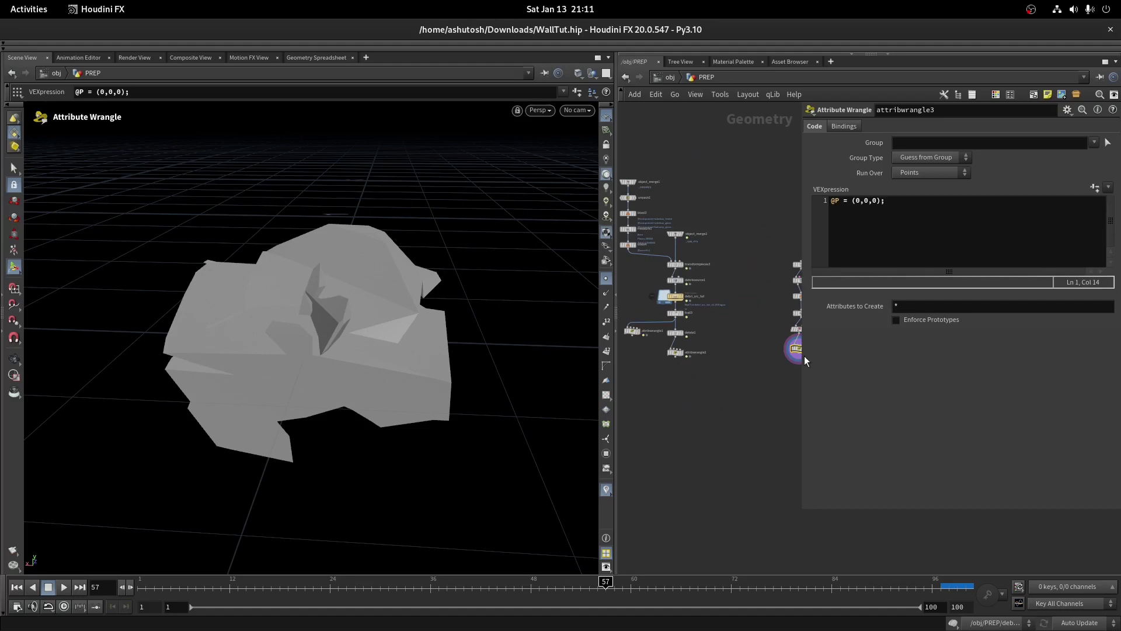
{"action": "scroll", "coordinate": [798, 358], "scroll_direction": "up", "scroll_amount": 2}
{"action": "left_click_drag", "start_coordinate": [765, 193], "coordinate": [853, 362]}
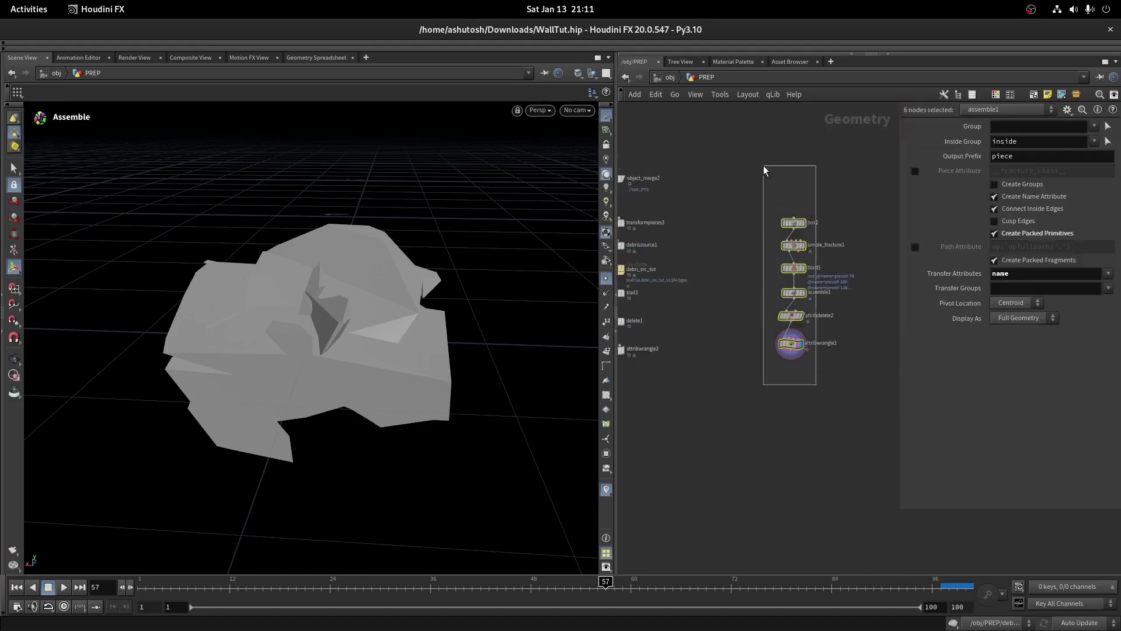
{"action": "left_click", "coordinate": [744, 331]}
{"action": "left_click", "coordinate": [320, 57]}
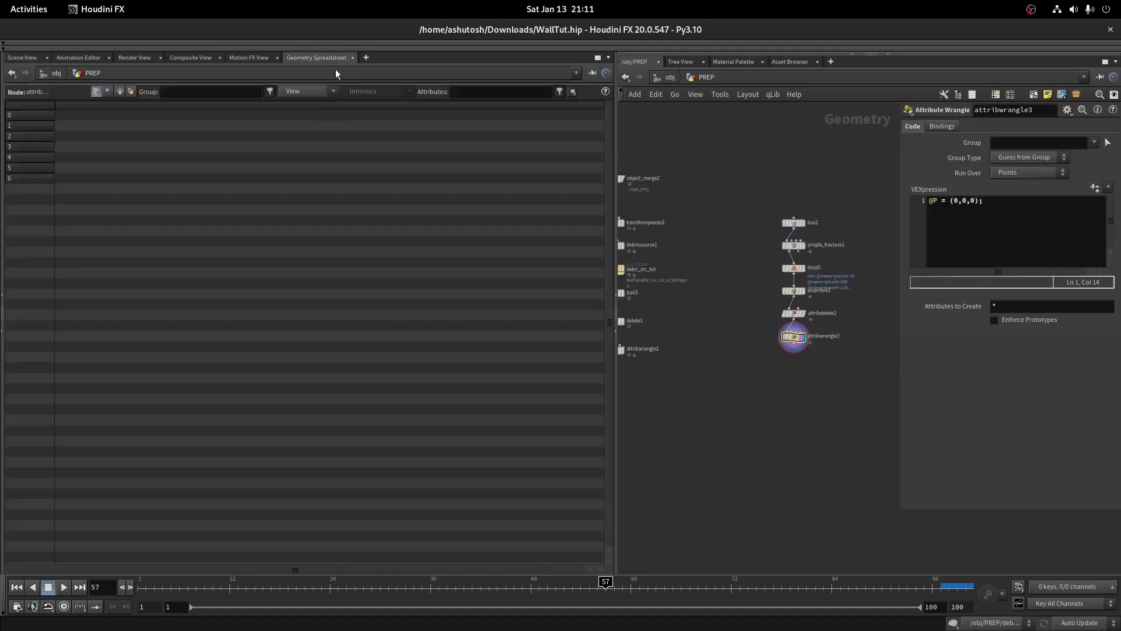
{"action": "left_click", "coordinate": [119, 91]}
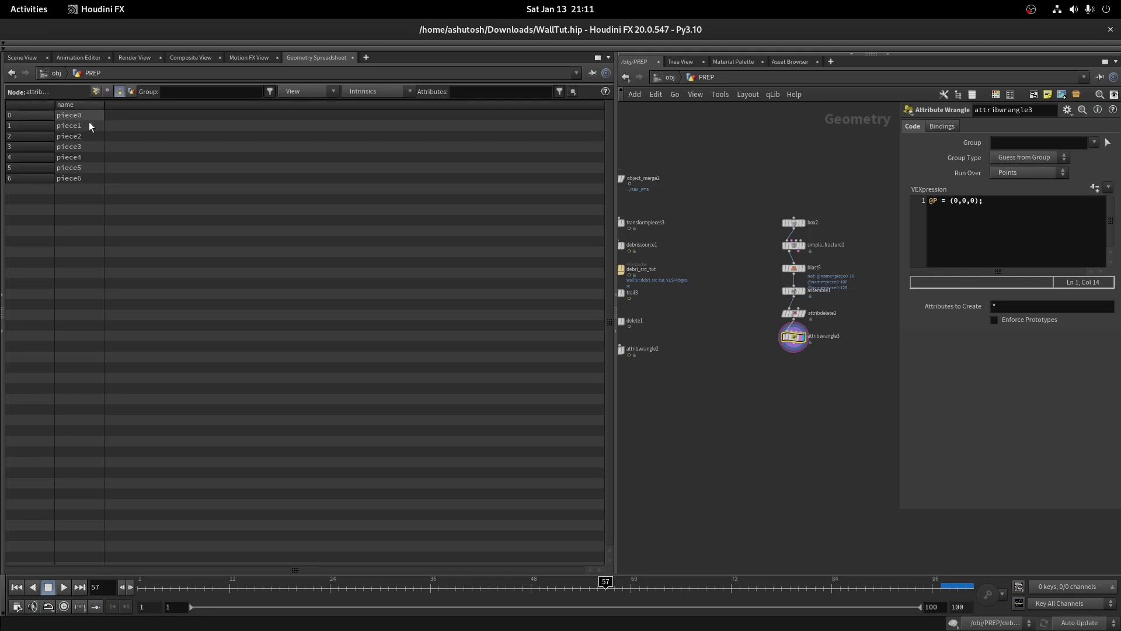
{"action": "left_click", "coordinate": [22, 58]}
Start a new node from attribwrangle2's output, searching attribute nodes with 'at'
{"action": "key", "text": "h"}
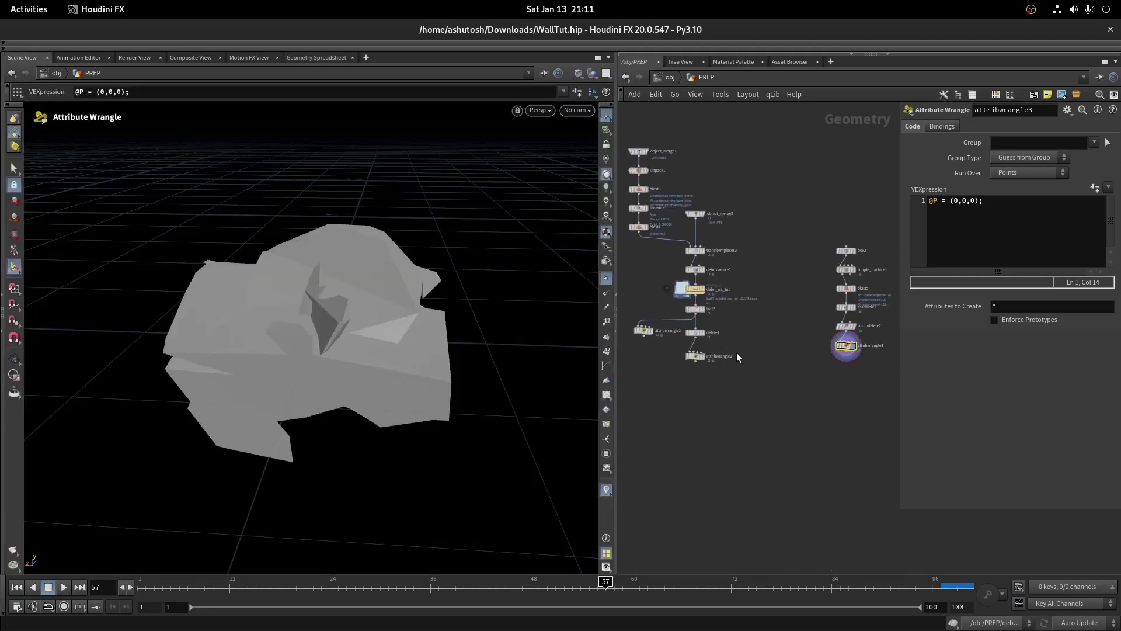
{"action": "left_click", "coordinate": [694, 308]}
{"action": "scroll", "coordinate": [695, 369], "scroll_direction": "up", "scroll_amount": 2}
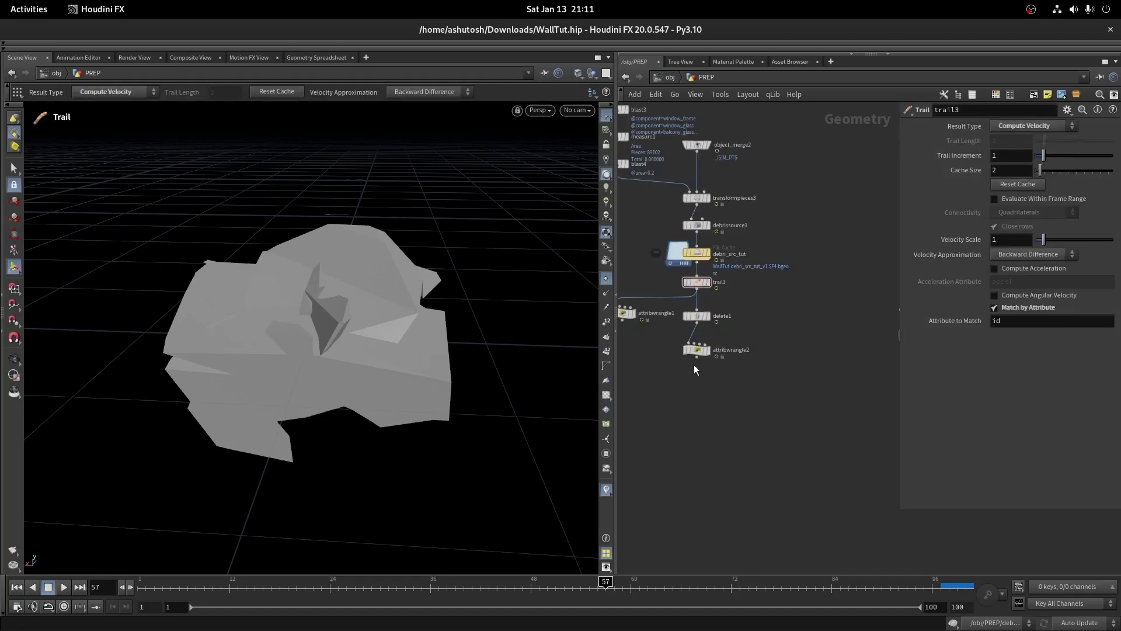
{"action": "left_click", "coordinate": [699, 354]}
{"action": "key", "text": "Tab"}
{"action": "type", "text": "at"}
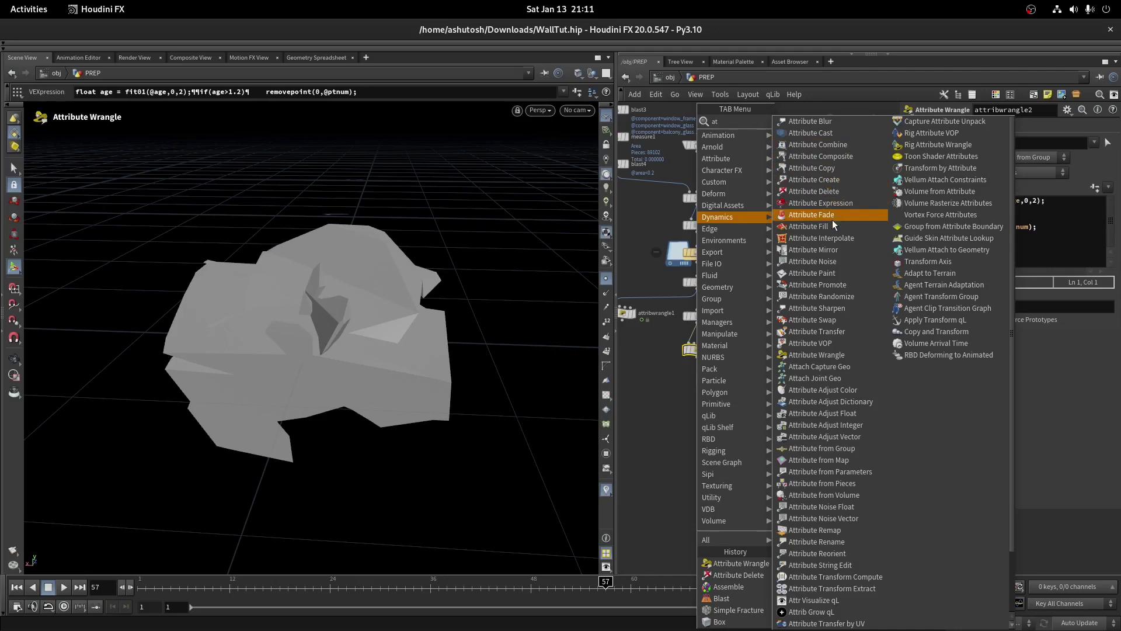
Add attribrandomize1 after attribwrangle2 and set its Attribute Name to name
{"action": "left_click", "coordinate": [821, 296]}
{"action": "scroll", "coordinate": [769, 402], "scroll_direction": "up", "scroll_amount": 3}
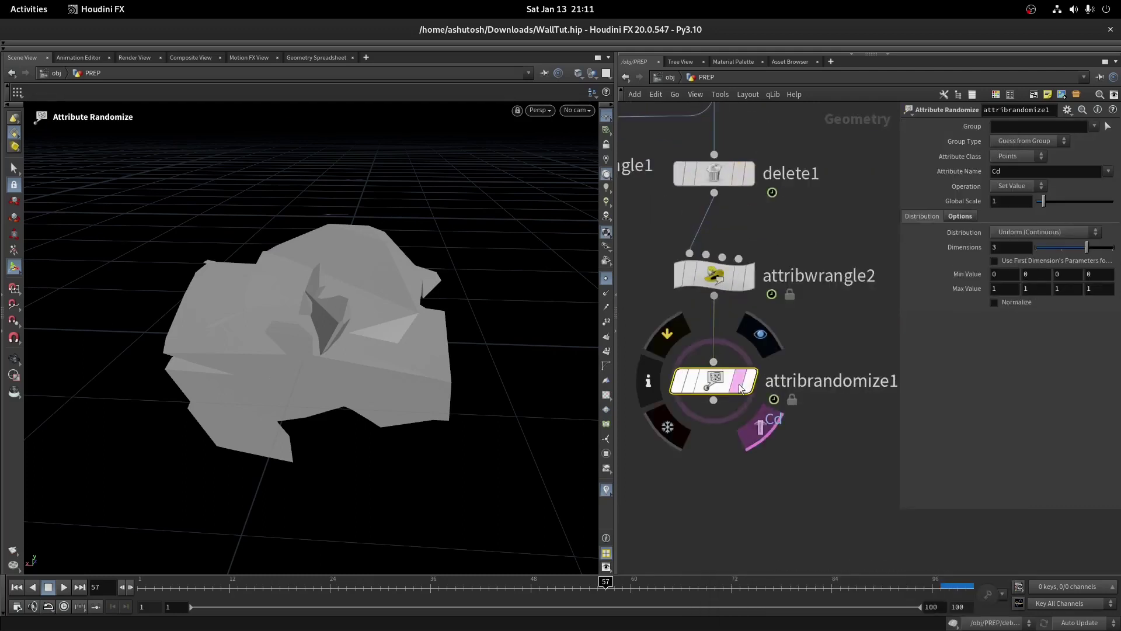
{"action": "middle_click_drag", "start_coordinate": [769, 402], "coordinate": [680, 396]}
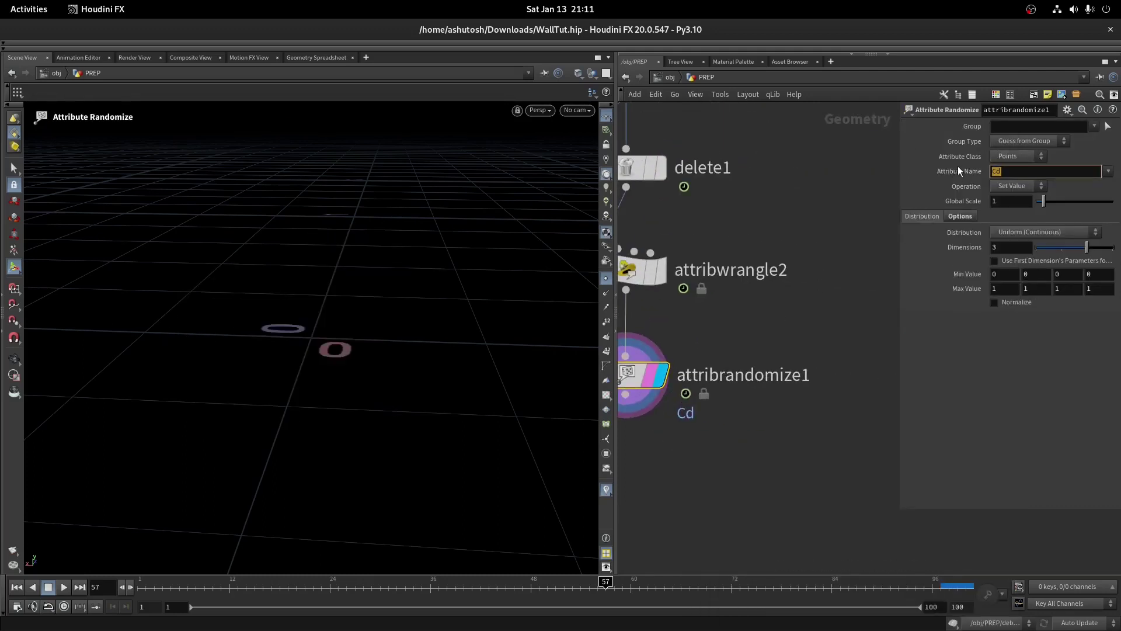
{"action": "key", "text": "BackSpace"}
{"action": "key", "text": "BackSpace"}
{"action": "type", "text": "name"}
{"action": "key", "text": "Return"}
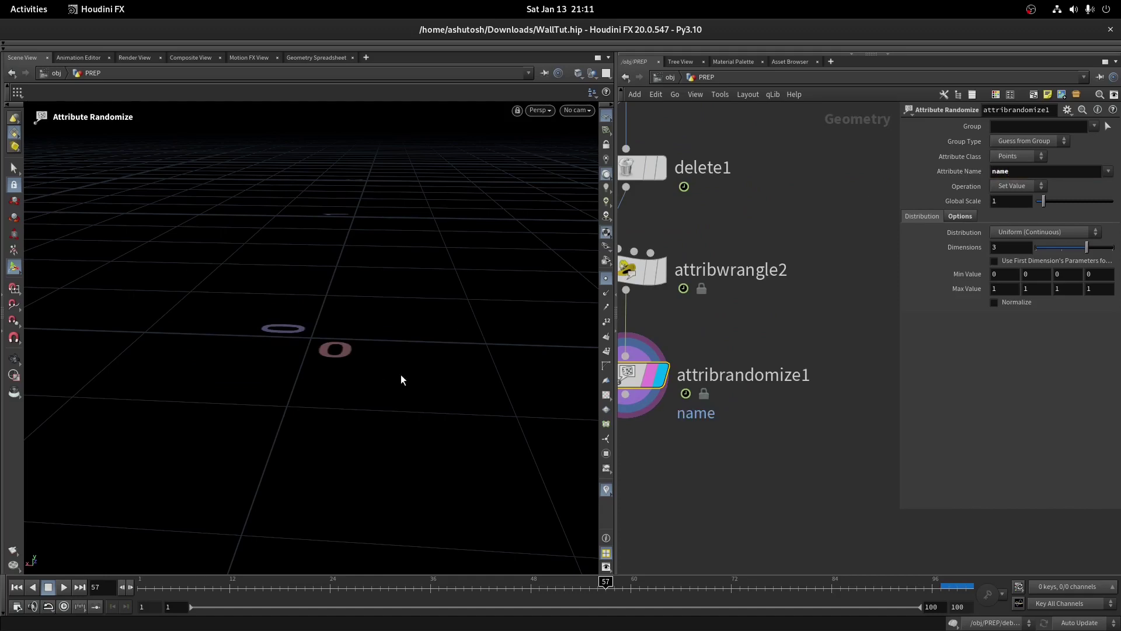
Show the points' name attribute column in the Geometry Spreadsheet
{"action": "left_click", "coordinate": [280, 58]}
{"action": "left_click", "coordinate": [103, 93]}
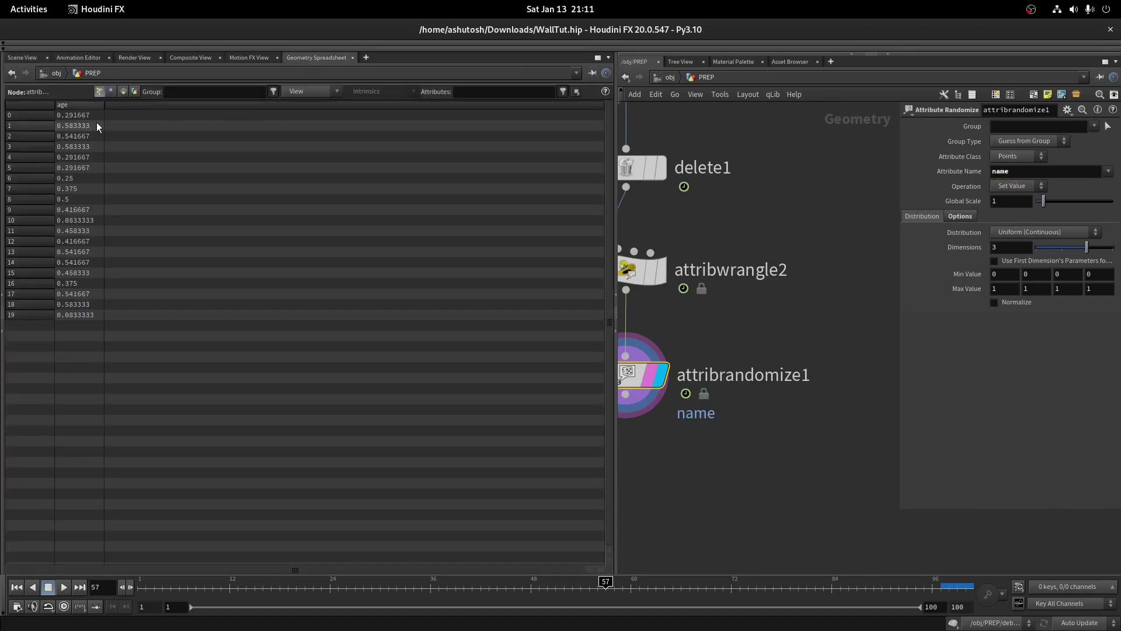
{"action": "left_click", "coordinate": [299, 94]}
{"action": "left_click", "coordinate": [348, 274]}
{"action": "left_click_drag", "start_coordinate": [152, 109], "coordinate": [310, 108]}
Set Distribution to Custom Discrete with String type and 7 values
{"action": "left_click", "coordinate": [1015, 234]}
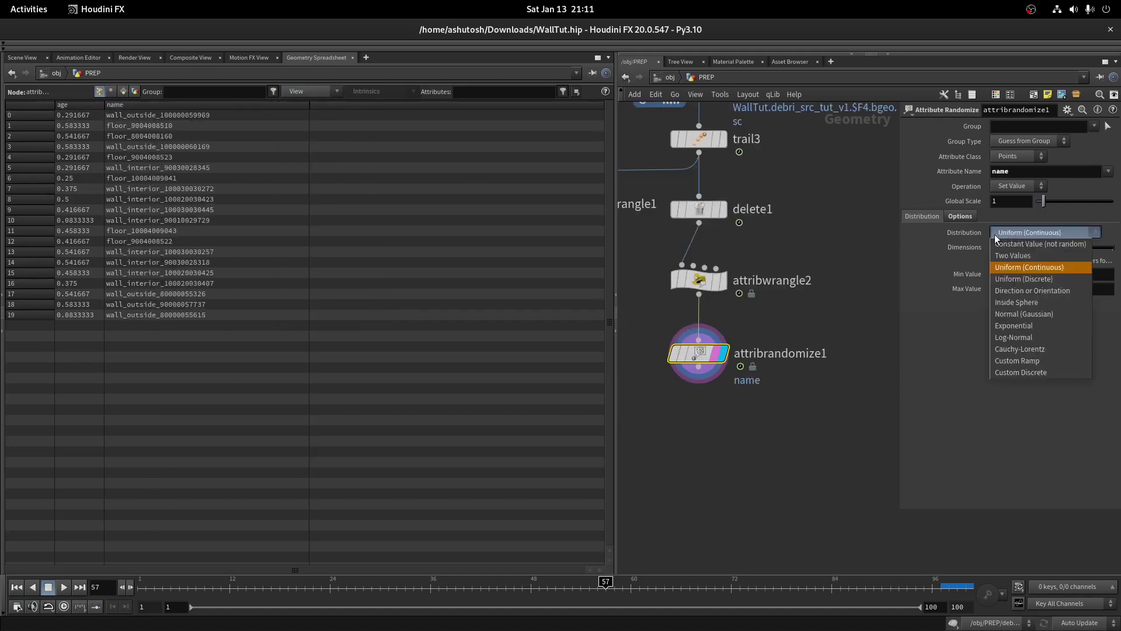
{"action": "left_click", "coordinate": [1023, 373]}
{"action": "left_click", "coordinate": [1013, 267]}
{"action": "left_click", "coordinate": [1005, 288]}
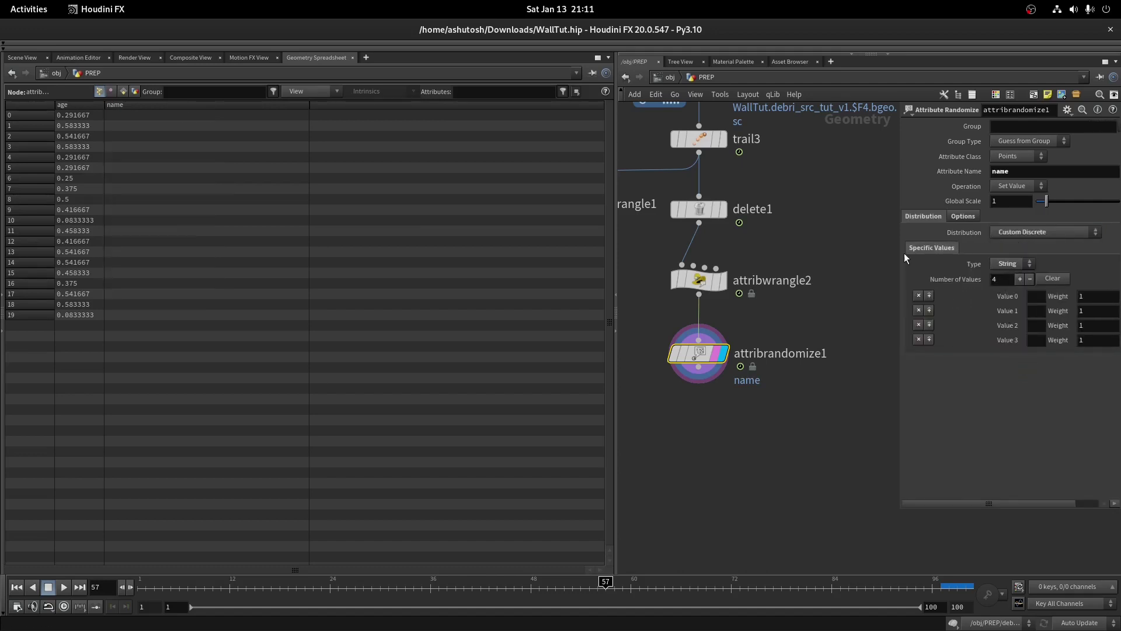
{"action": "left_click_drag", "start_coordinate": [905, 257], "coordinate": [812, 257]}
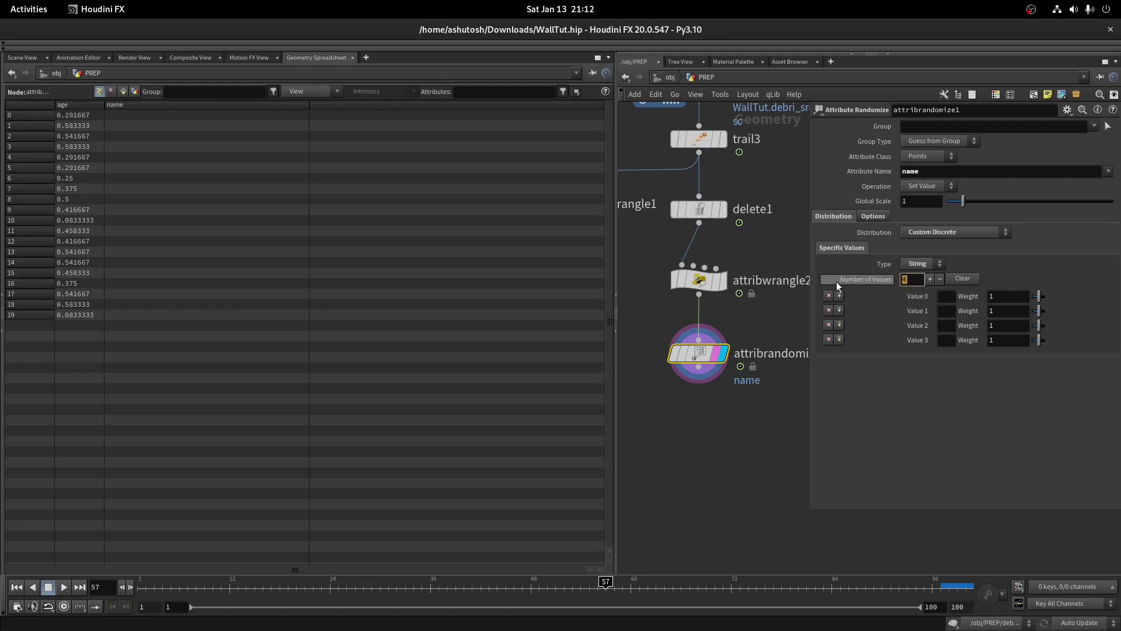
{"action": "type", "text": "7"}
{"action": "key", "text": "Return"}
Fill the seven values with the piece names piece0 through piece6
{"action": "left_click_drag", "start_coordinate": [813, 304], "coordinate": [744, 305]}
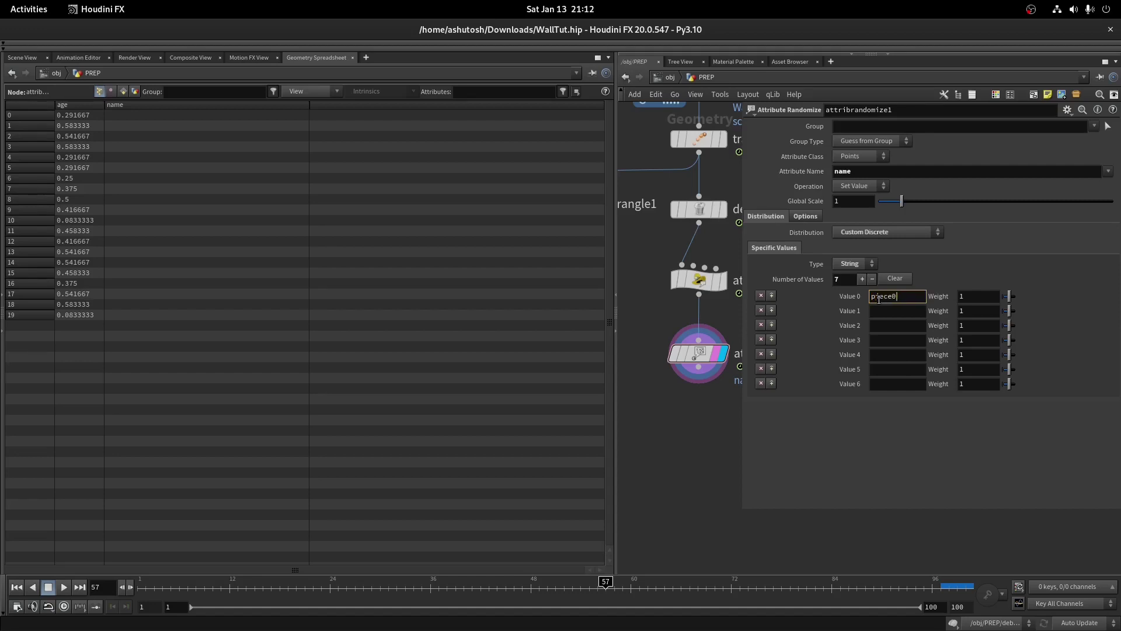
{"action": "left_click", "coordinate": [883, 311]}
{"action": "type", "text": "piece1"}
{"action": "left_click", "coordinate": [904, 325]}
{"action": "type", "text": "piece2"}
{"action": "left_click", "coordinate": [890, 340]}
{"action": "type", "text": "piece0"}
{"action": "left_click", "coordinate": [903, 355]}
{"action": "type", "text": "piece0"}
{"action": "key", "text": "BackSpace"}
{"action": "type", "text": "4"}
{"action": "left_click", "coordinate": [894, 369]}
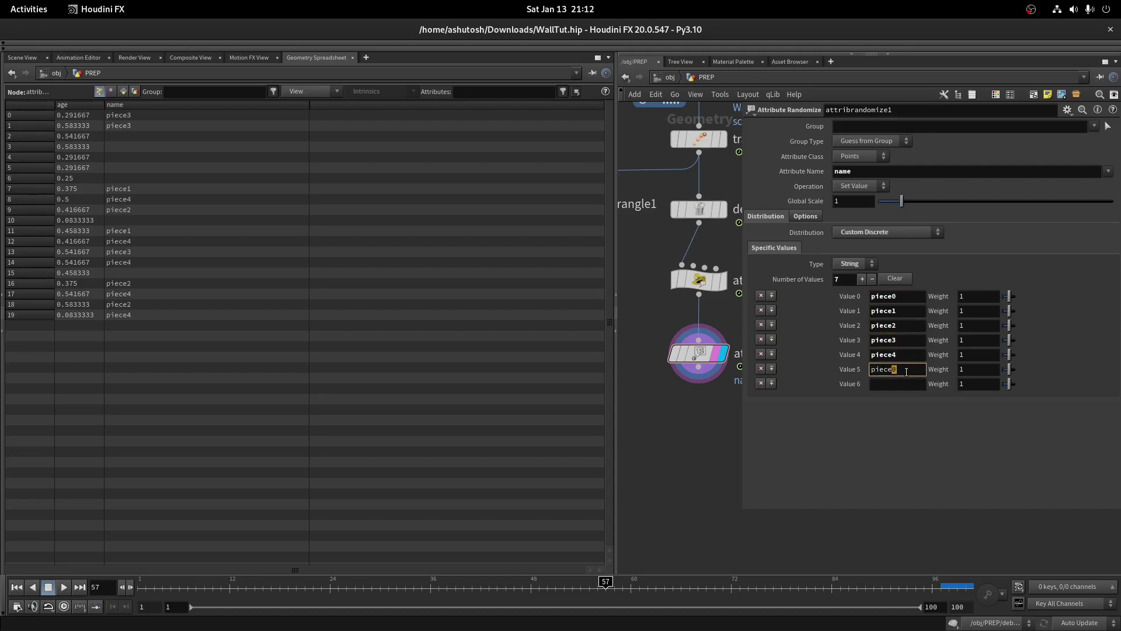
{"action": "type", "text": "5"}
{"action": "left_click", "coordinate": [895, 386]}
{"action": "key", "text": "Return"}
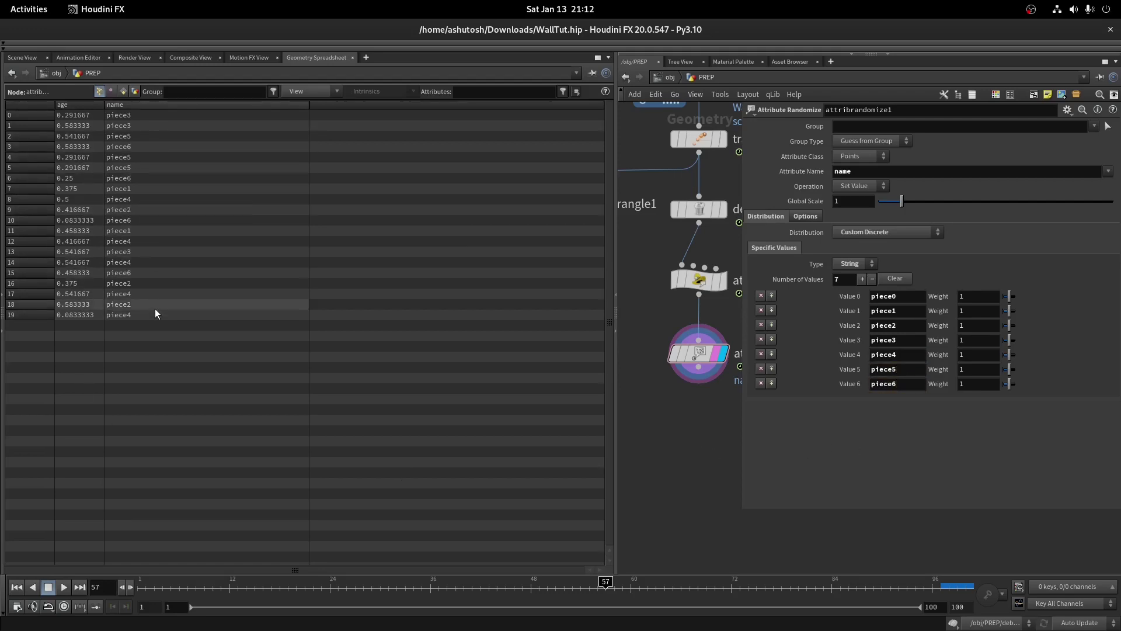
Return to the 3D viewport and resize the panes to reveal the network
{"action": "left_click", "coordinate": [28, 59]}
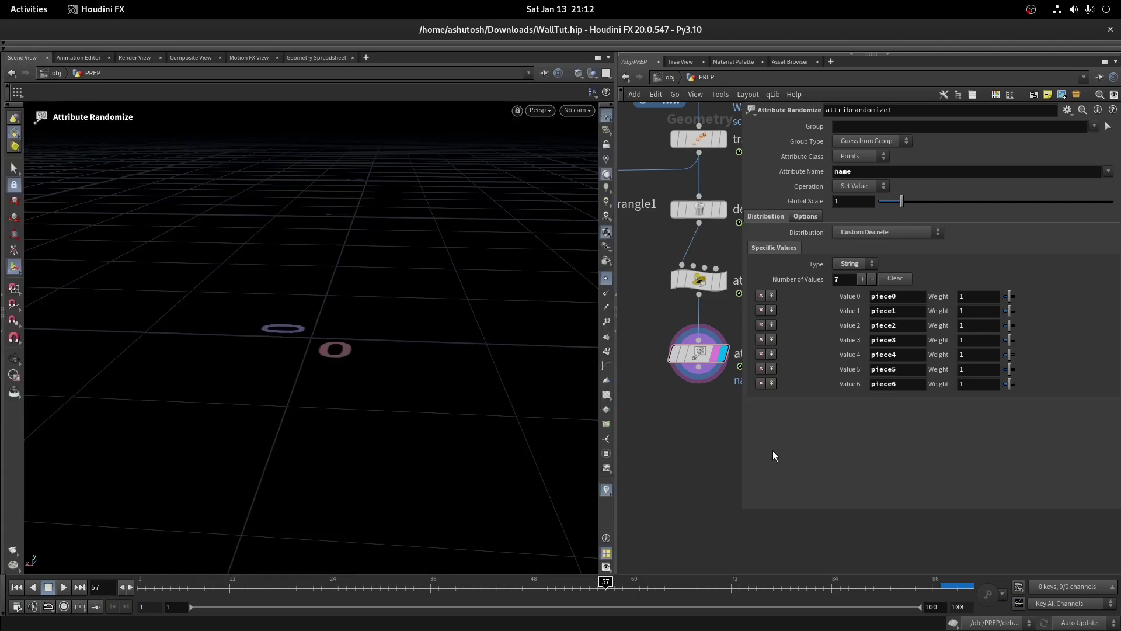
{"action": "left_click_drag", "start_coordinate": [739, 439], "coordinate": [689, 432]}
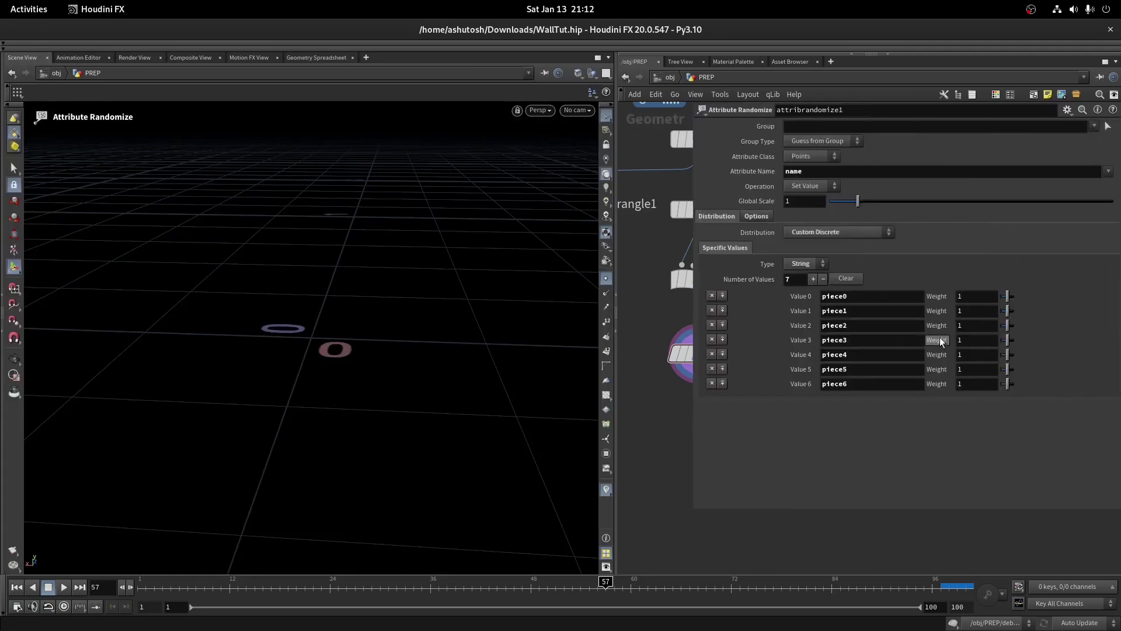
{"action": "left_click_drag", "start_coordinate": [693, 316], "coordinate": [821, 321]}
{"action": "scroll", "coordinate": [666, 386], "scroll_direction": "down", "scroll_amount": 5}
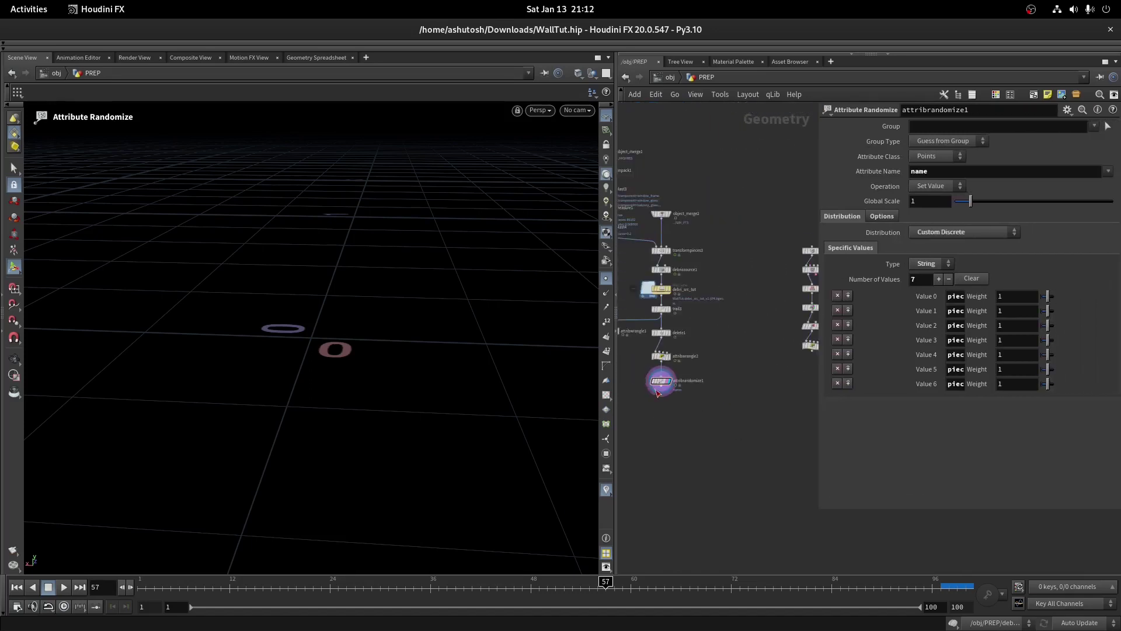
{"action": "left_click_drag", "start_coordinate": [617, 393], "coordinate": [439, 392]}
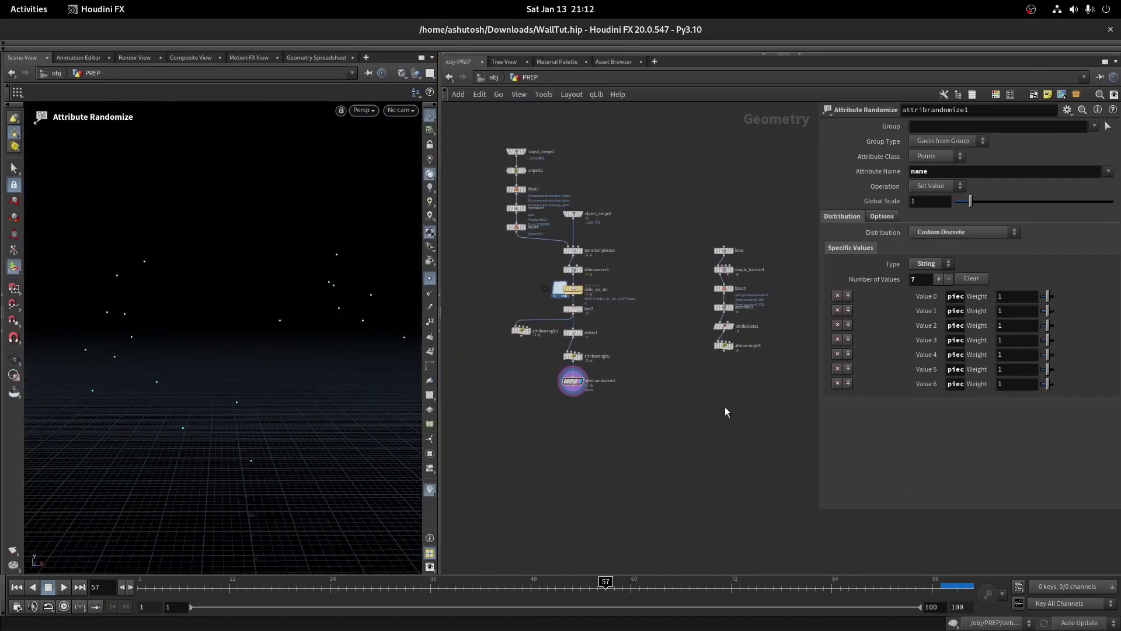
Add a second Attribute Randomize node wired below attribrandomize1
{"action": "scroll", "coordinate": [567, 381], "scroll_direction": "up", "scroll_amount": 5}
{"action": "left_click_drag", "start_coordinate": [551, 391], "coordinate": [549, 433]}
{"action": "type", "text": "attribrand"}
{"action": "key", "text": "Return"}
{"action": "left_click", "coordinate": [559, 439]}
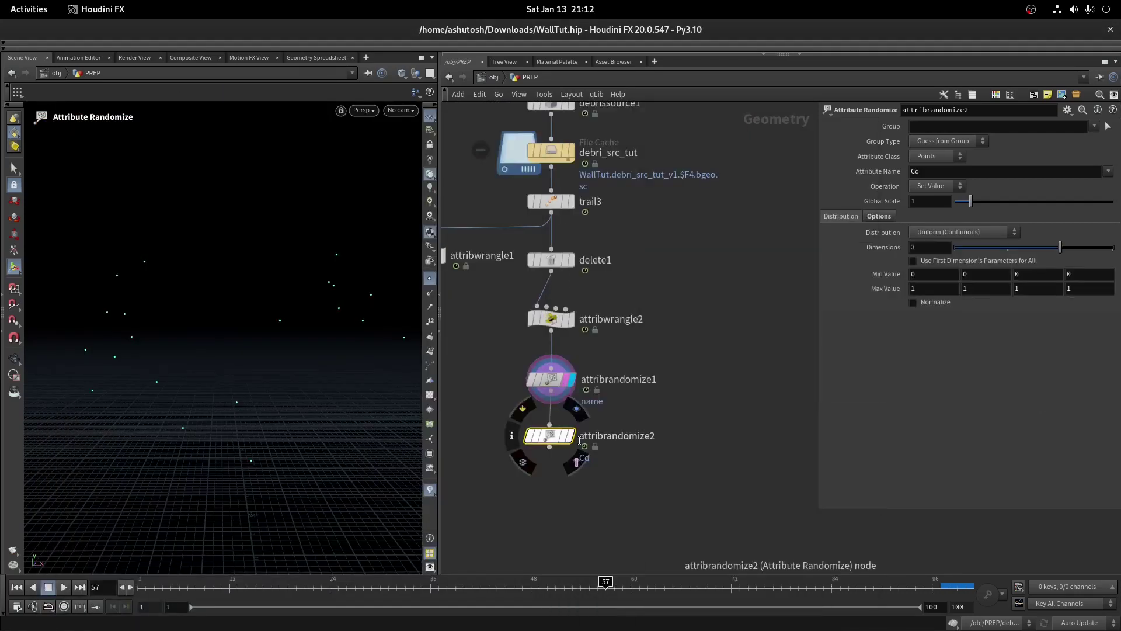
Randomize orient with a Direction or Orientation distribution and duplicate the node below as attribrandomize3
{"action": "left_click", "coordinate": [915, 175]}
{"action": "type", "text": "orient"}
{"action": "key", "text": "Return"}
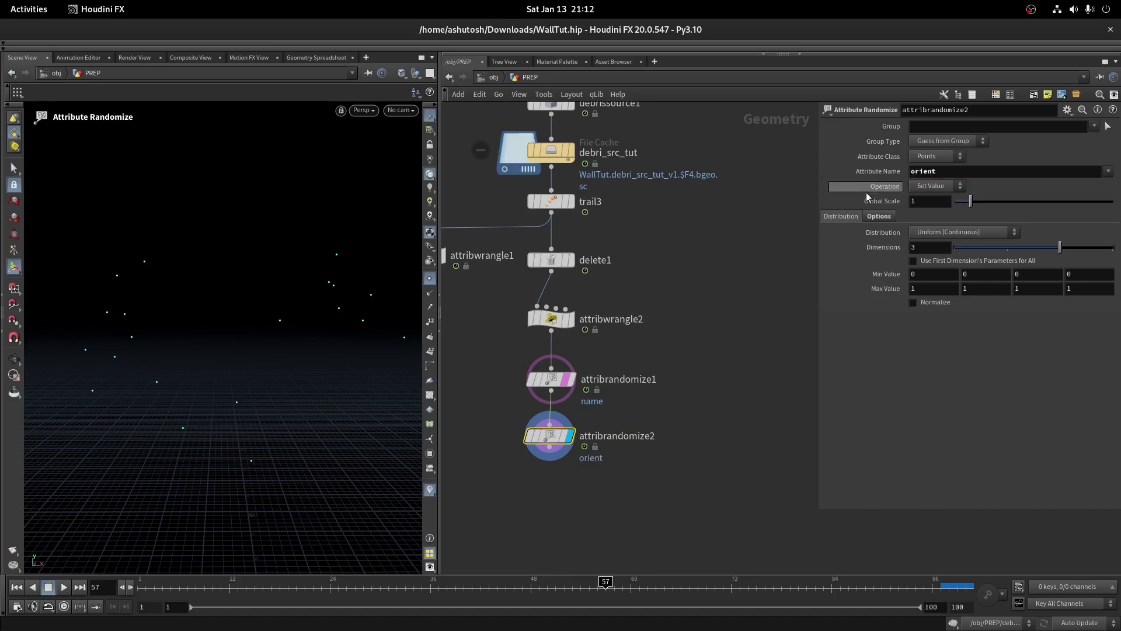
{"action": "left_click", "coordinate": [964, 231]}
{"action": "left_click", "coordinate": [952, 291]}
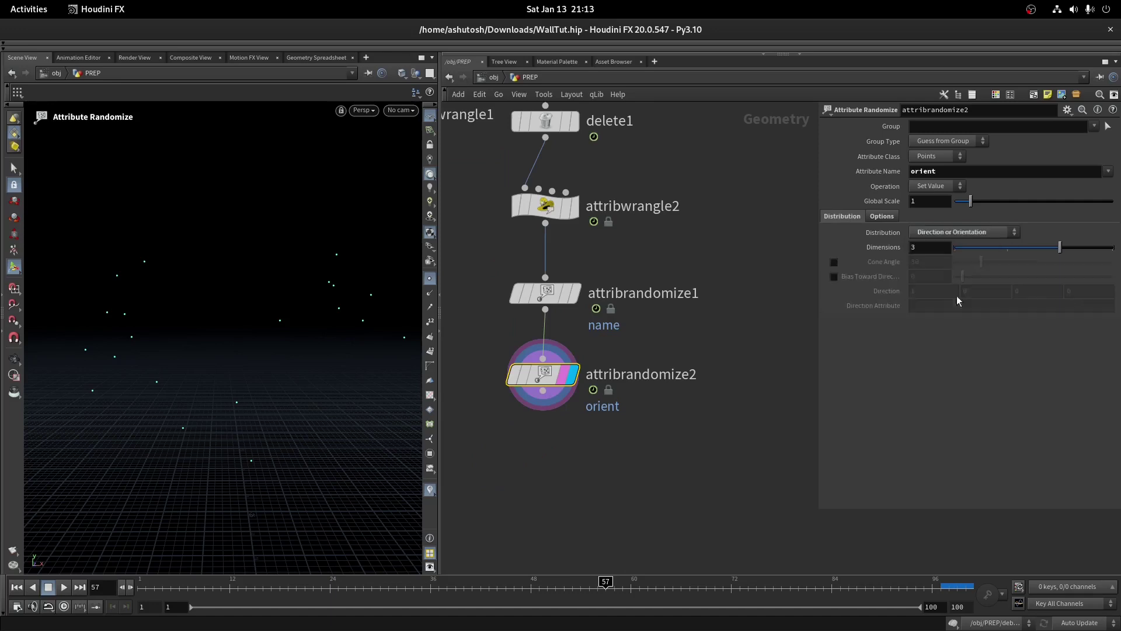
{"action": "scroll", "coordinate": [657, 427], "scroll_direction": "up", "scroll_amount": 2}
{"action": "left_click_drag", "start_coordinate": [525, 364], "coordinate": [526, 475], "text": "alt"}
Switch attribrandomize3 to pscale with a Custom Ramp distribution and 1 dimension
{"action": "double_click", "coordinate": [928, 171]}
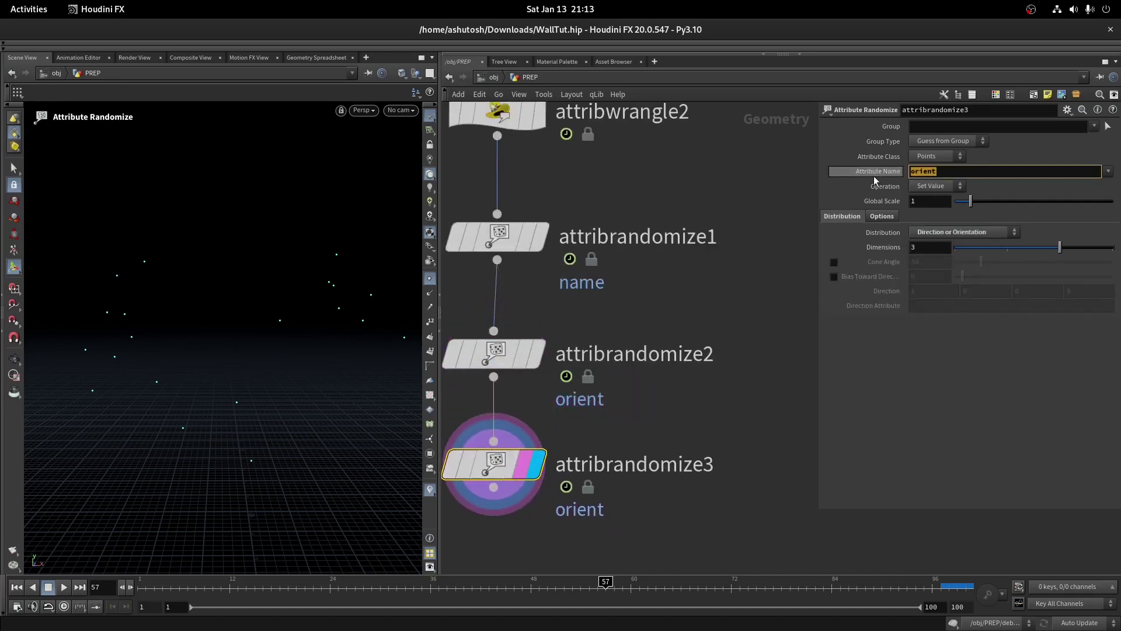
{"action": "type", "text": "pscale"}
{"action": "key", "text": "Return"}
{"action": "left_click", "coordinate": [958, 232]}
{"action": "left_click", "coordinate": [951, 362]}
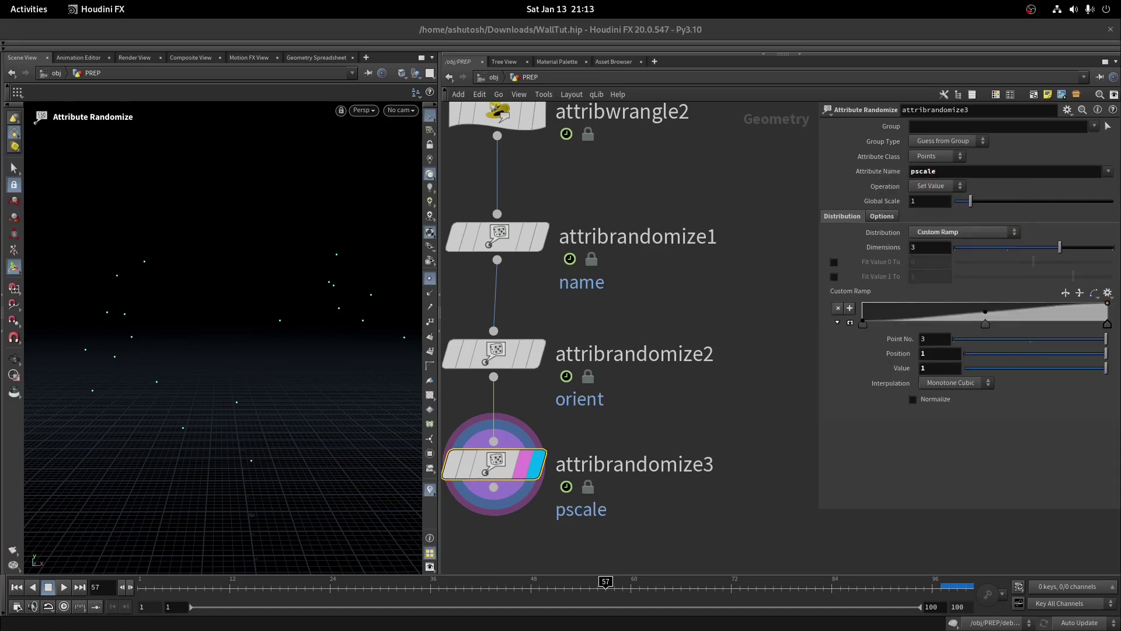
{"action": "double_click", "coordinate": [926, 248]}
{"action": "type", "text": "1"}
{"action": "key", "text": "Return"}
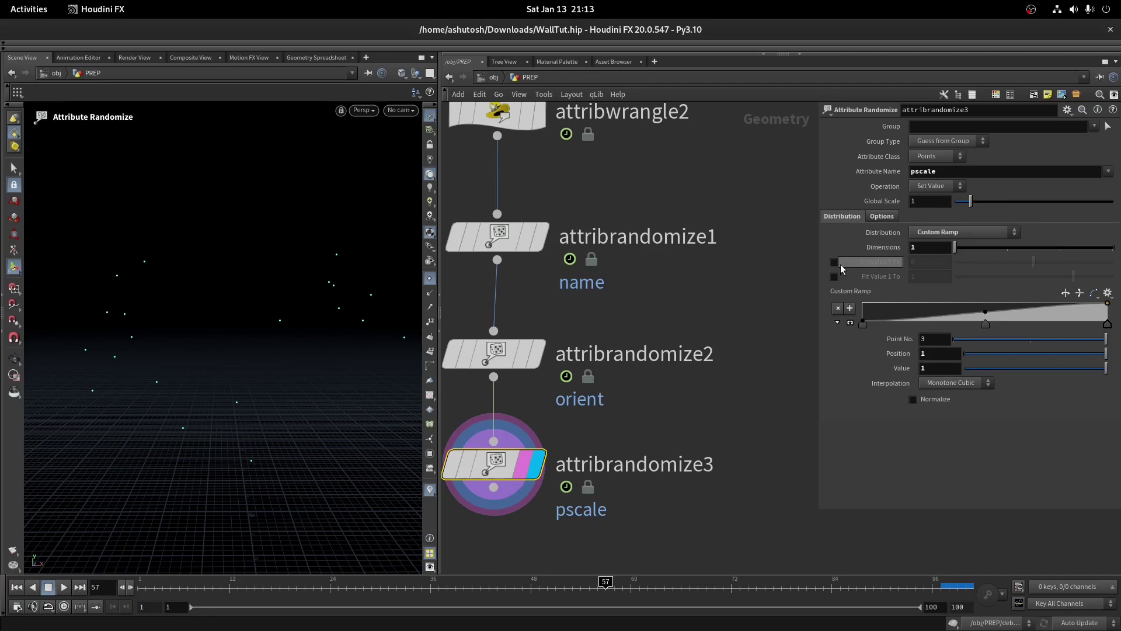
Enable Fit Value 0/1 To and make the ramp Constant with slightly adjusted keys
{"action": "left_click", "coordinate": [834, 262]}
{"action": "left_click", "coordinate": [834, 277]}
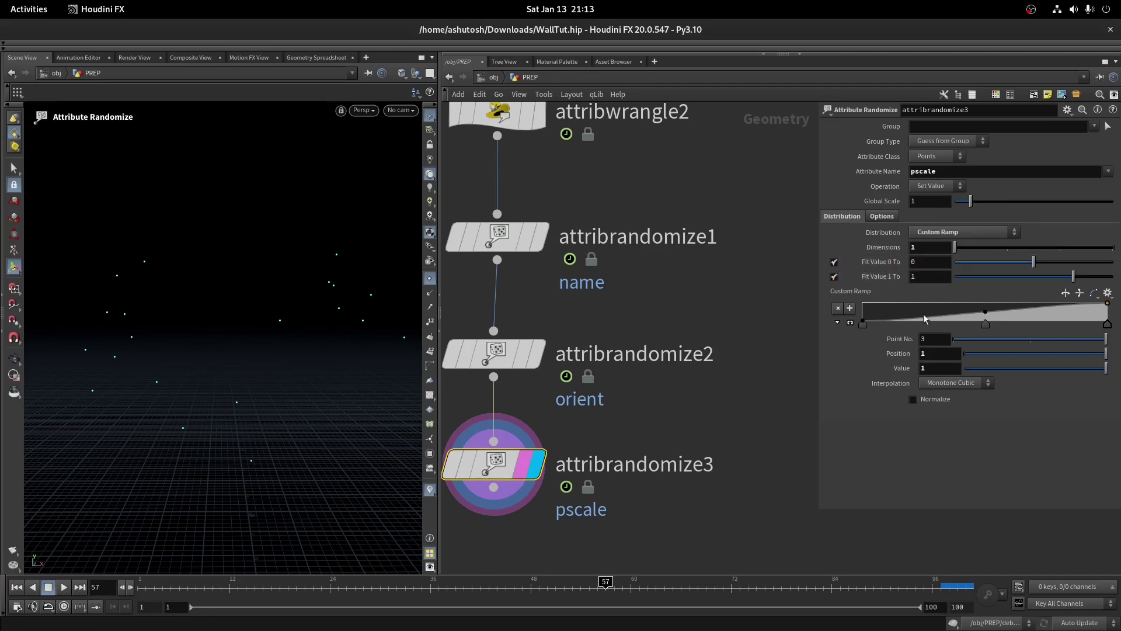
{"action": "left_click", "coordinate": [863, 323]}
{"action": "left_click", "coordinate": [1107, 326]}
{"action": "left_click", "coordinate": [953, 383]}
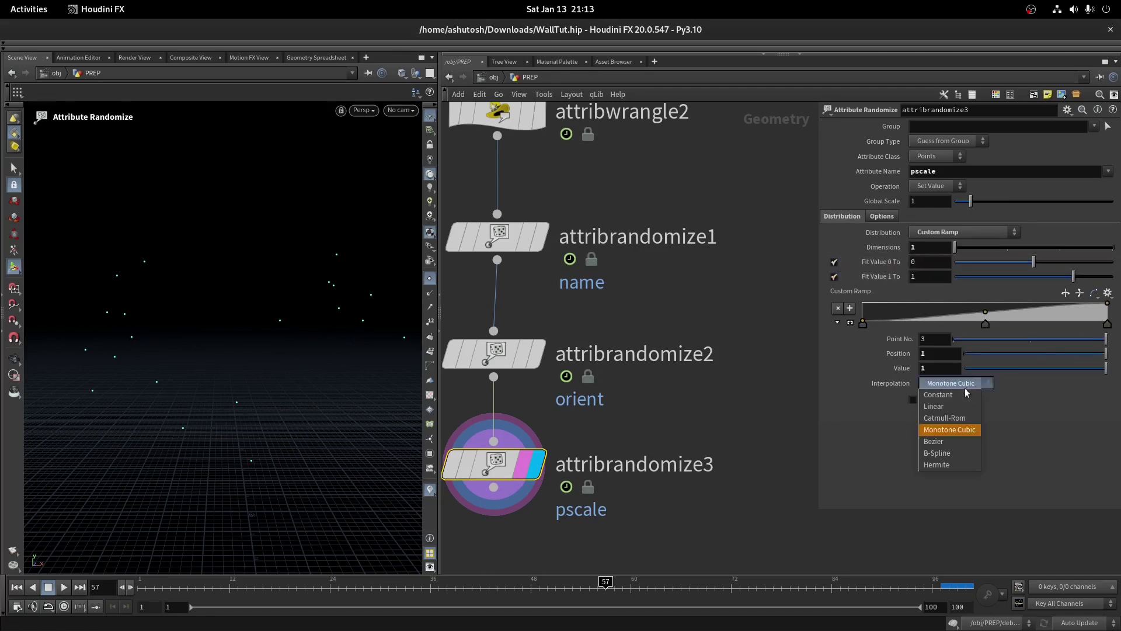
{"action": "left_click", "coordinate": [944, 395]}
{"action": "left_click", "coordinate": [863, 323]}
{"action": "left_click_drag", "start_coordinate": [966, 368], "coordinate": [988, 369]}
{"action": "left_click_drag", "start_coordinate": [1106, 326], "coordinate": [1103, 326]}
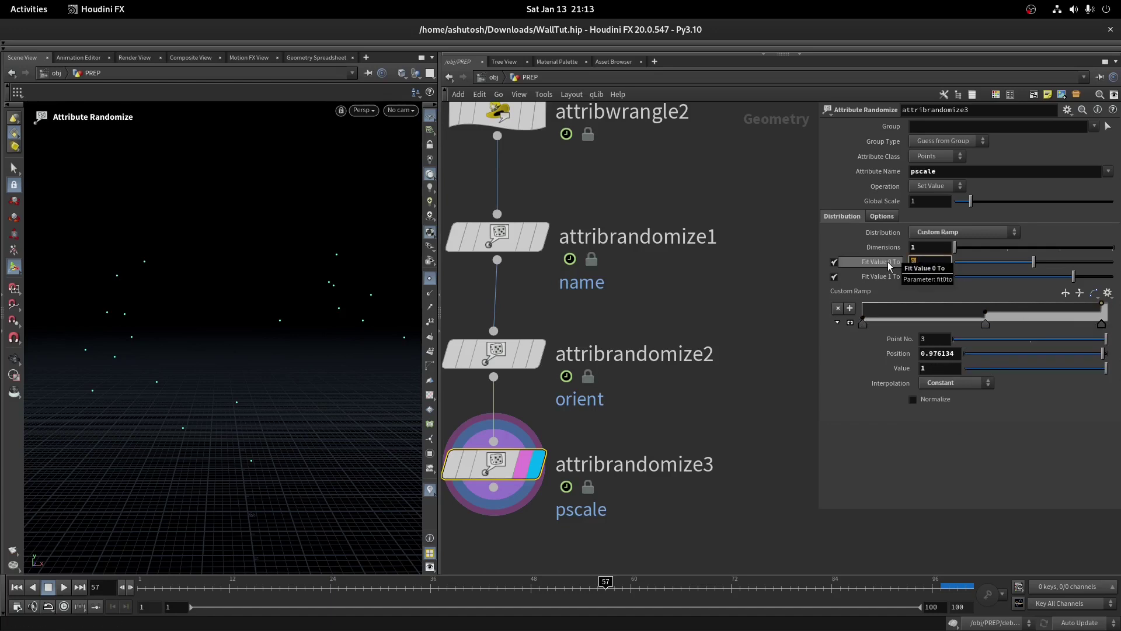
Set the fit range to .1 and .2
{"action": "type", "text": ".1"}
{"action": "key", "text": "Tab"}
{"action": "type", "text": "."}
{"action": "scroll", "coordinate": [576, 351], "scroll_direction": "down", "scroll_amount": 5}
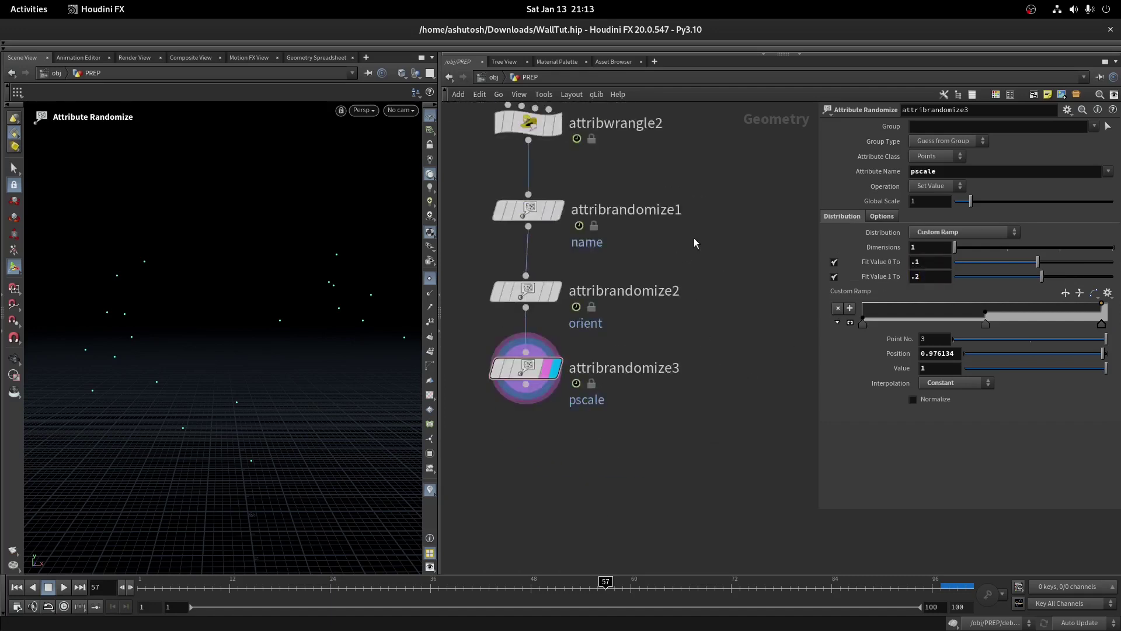
Add copytopoints1 fed by attribrandomize3 and attribwrangle3, and display its result
{"action": "key", "text": "Tab"}
{"action": "type", "text": "copt"}
{"action": "key", "text": "Down"}
{"action": "key", "text": "Down"}
{"action": "key", "text": "Return"}
{"action": "scroll", "coordinate": [594, 388], "scroll_direction": "up", "scroll_amount": 3}
{"action": "left_click", "coordinate": [595, 388]}
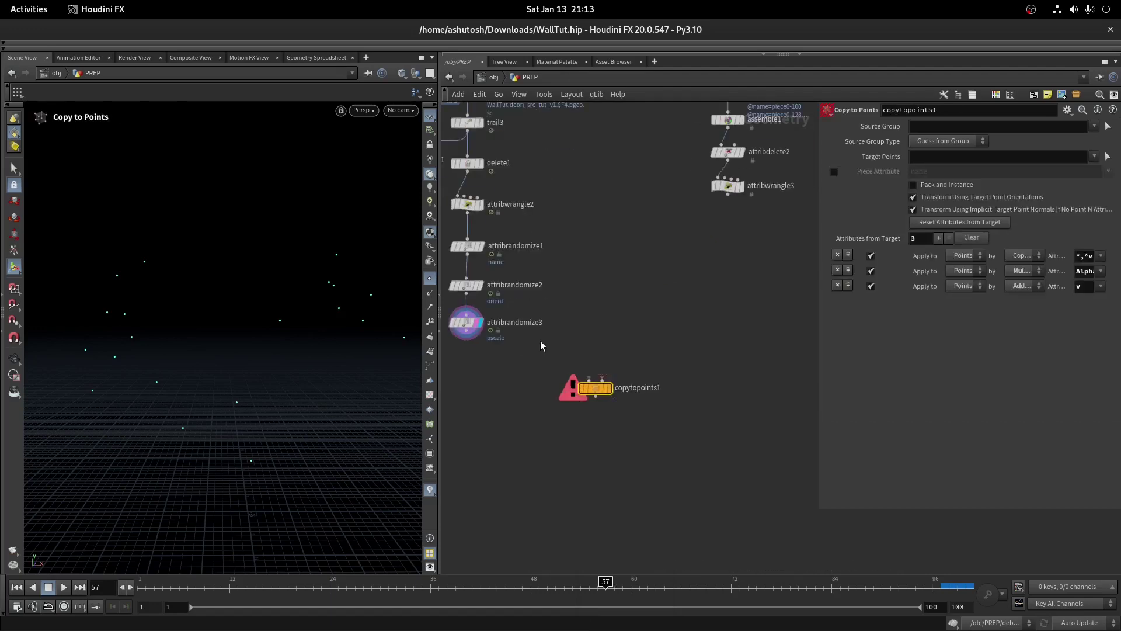
{"action": "left_click_drag", "start_coordinate": [466, 339], "coordinate": [590, 377]}
{"action": "left_click_drag", "start_coordinate": [727, 193], "coordinate": [718, 373]}
{"action": "key", "text": "r"}
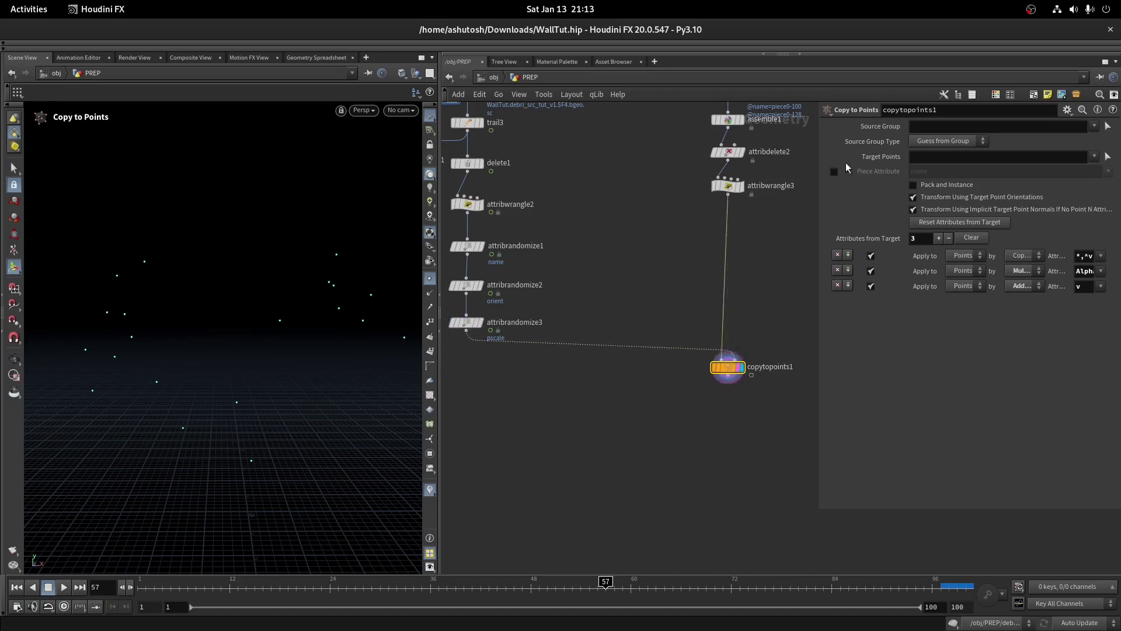
Match copied pieces by the name piece attribute and inspect them in the viewport
{"action": "left_click", "coordinate": [833, 171]}
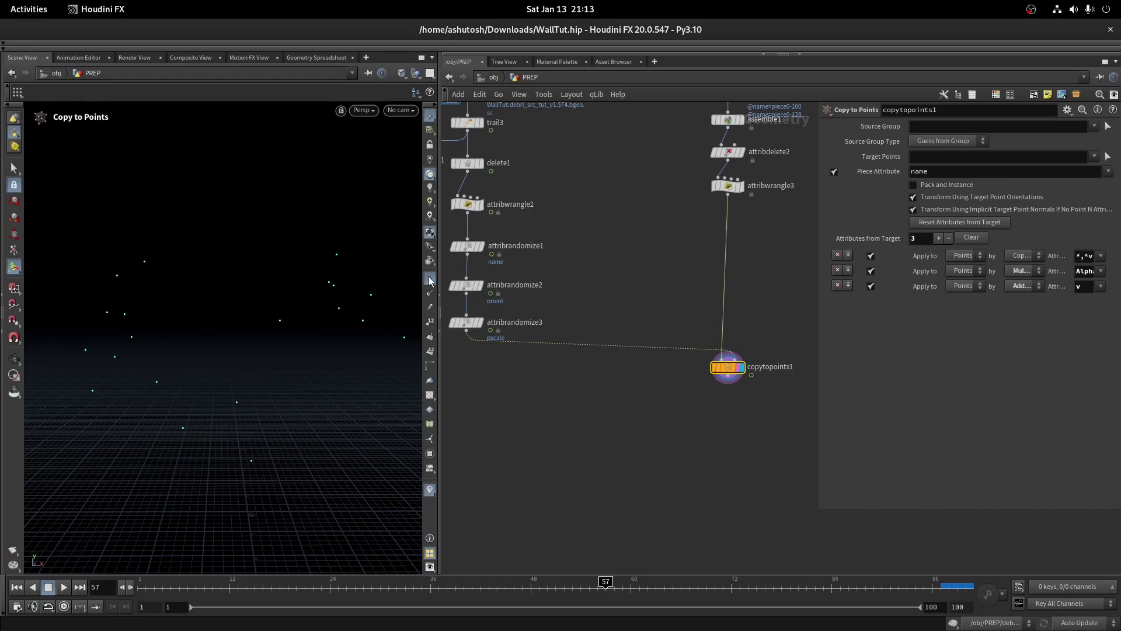
{"action": "left_click_drag", "start_coordinate": [300, 268], "coordinate": [213, 489]}
{"action": "left_click", "coordinate": [514, 588]}
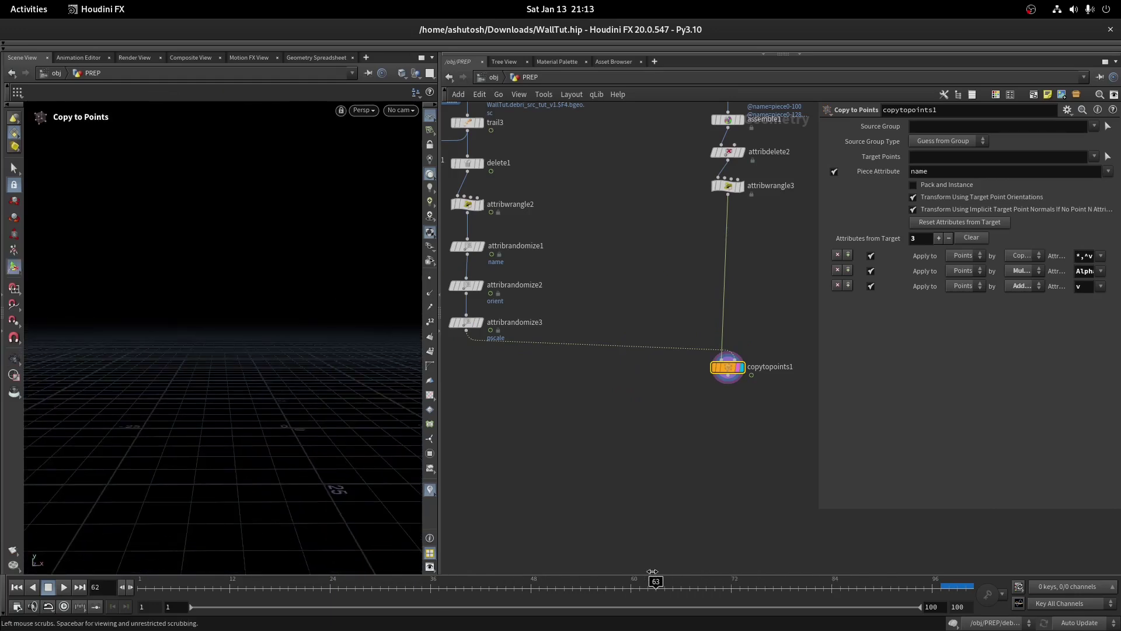
{"action": "key", "text": "Escape"}
{"action": "left_click_drag", "start_coordinate": [285, 313], "coordinate": [375, 443]}
{"action": "middle_click_drag", "start_coordinate": [464, 351], "coordinate": [648, 366]}
Raise attribrandomize3's pscale Global Scale to 9.11 and check piece sizes across frames
{"action": "left_click", "coordinate": [676, 341]}
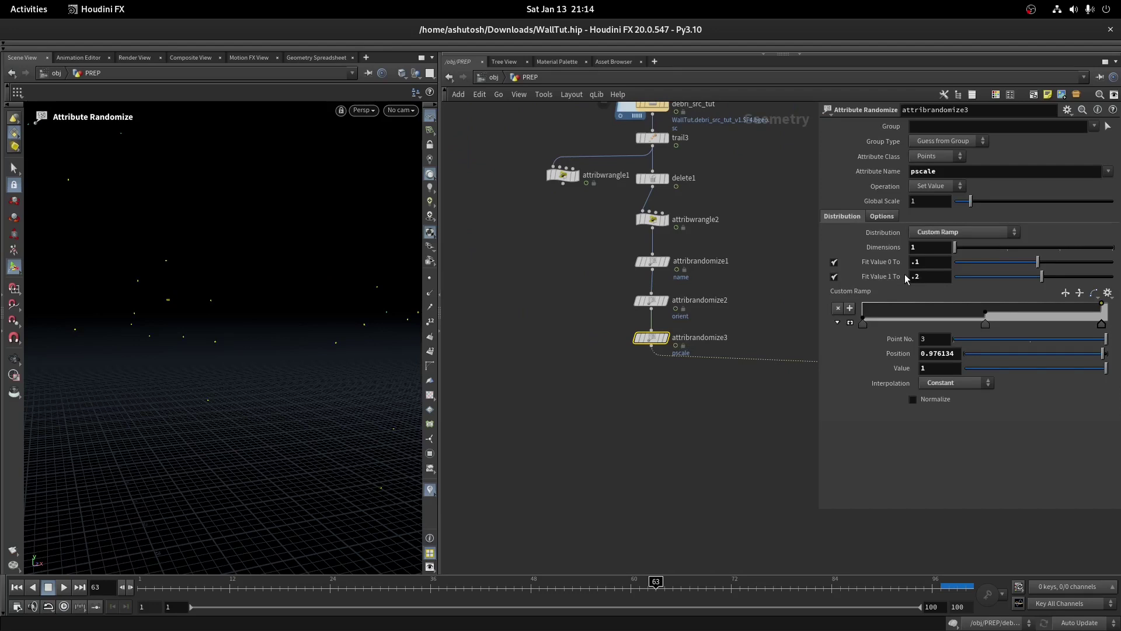
{"action": "left_click_drag", "start_coordinate": [981, 201], "coordinate": [1100, 202]}
{"action": "left_click_drag", "start_coordinate": [245, 379], "coordinate": [166, 375]}
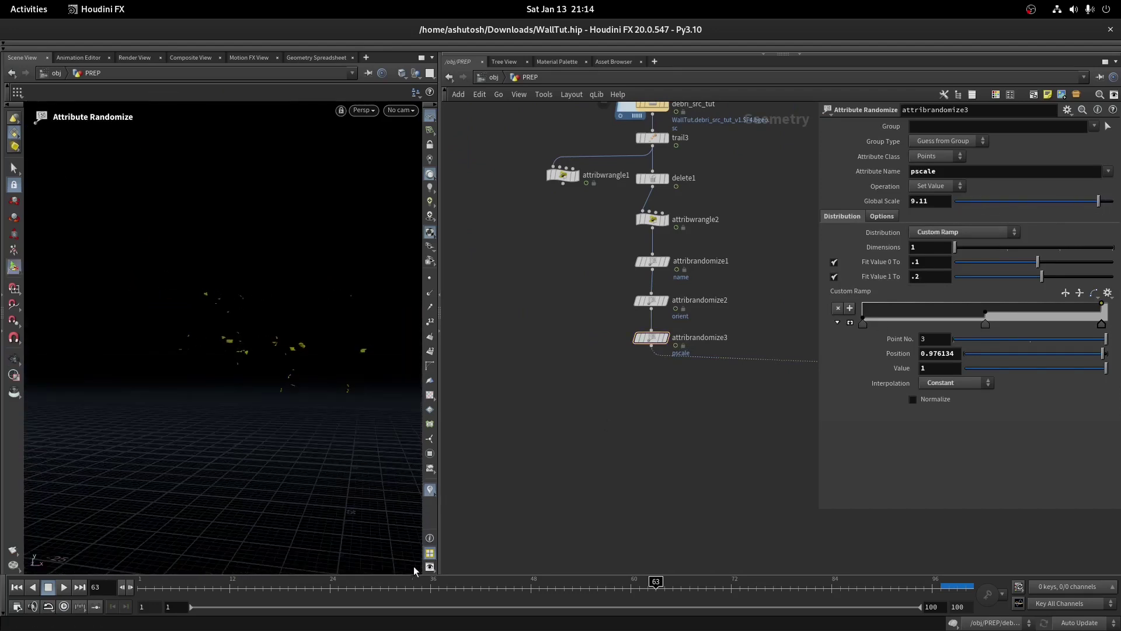
{"action": "left_click_drag", "start_coordinate": [444, 587], "coordinate": [487, 587]}
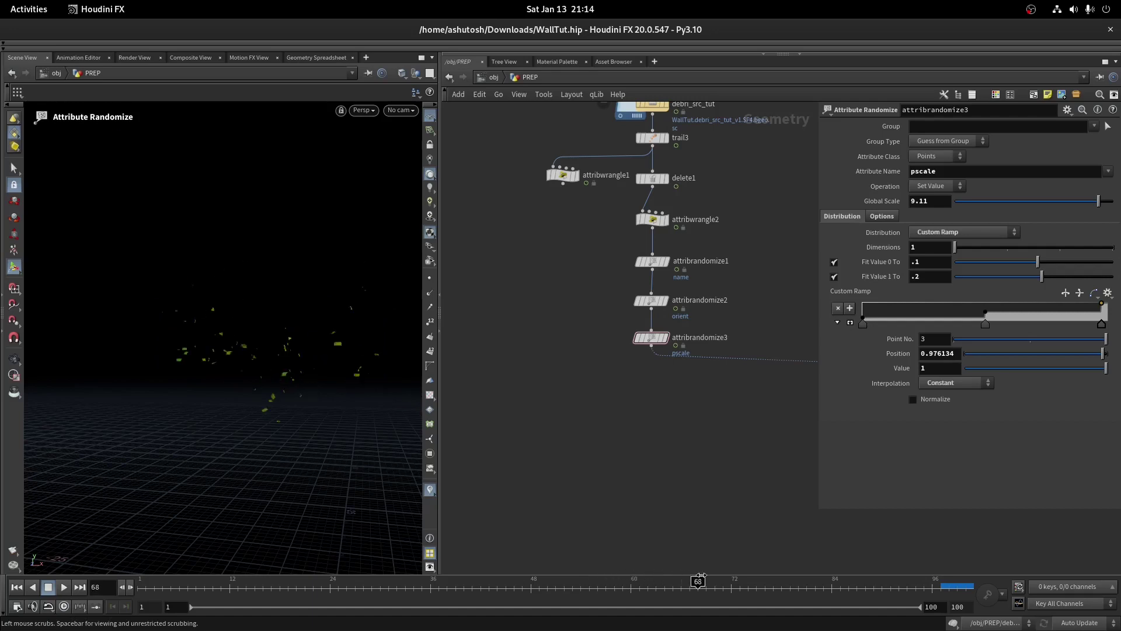
{"action": "scroll", "coordinate": [534, 387], "scroll_direction": "down", "scroll_amount": 3}
{"action": "scroll", "coordinate": [625, 334], "scroll_direction": "up", "scroll_amount": 4}
Insert an Attribute Delete below attribrandomize3 that removes the Cd colour attribute
{"action": "left_click", "coordinate": [645, 351]}
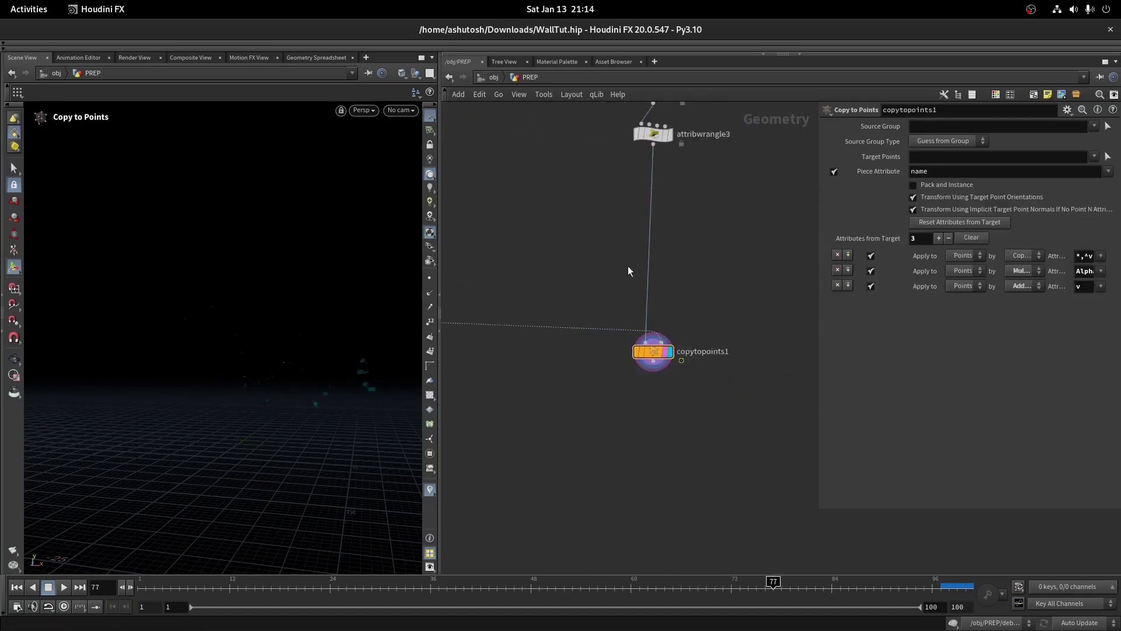
{"action": "middle_click_drag", "start_coordinate": [619, 233], "coordinate": [689, 238]}
{"action": "middle_click_drag", "start_coordinate": [523, 418], "coordinate": [643, 397]}
{"action": "key", "text": "Tab"}
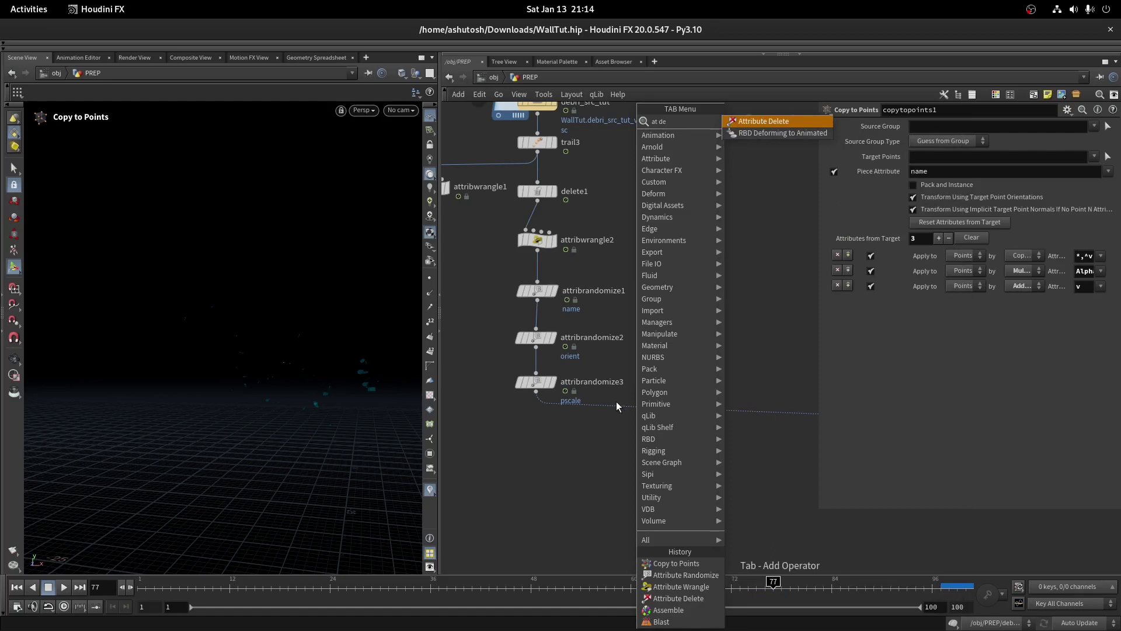
{"action": "key", "text": "Return"}
{"action": "left_click", "coordinate": [601, 404]}
{"action": "scroll", "coordinate": [601, 404], "scroll_direction": "up", "scroll_amount": 2}
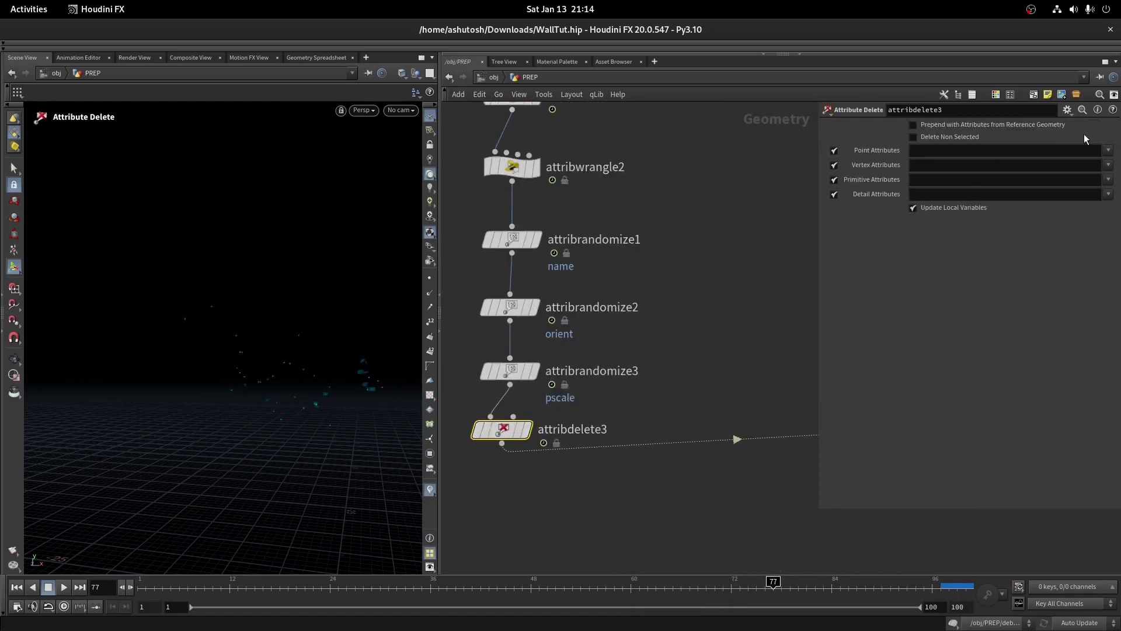
{"action": "left_click", "coordinate": [1108, 150]}
{"action": "left_click", "coordinate": [1101, 164]}
{"action": "scroll", "coordinate": [584, 292], "scroll_direction": "down", "scroll_amount": 2}
{"action": "scroll", "coordinate": [646, 354], "scroll_direction": "up", "scroll_amount": 3}
{"action": "left_click", "coordinate": [646, 333]}
{"action": "scroll", "coordinate": [653, 350], "scroll_direction": "up", "scroll_amount": 2}
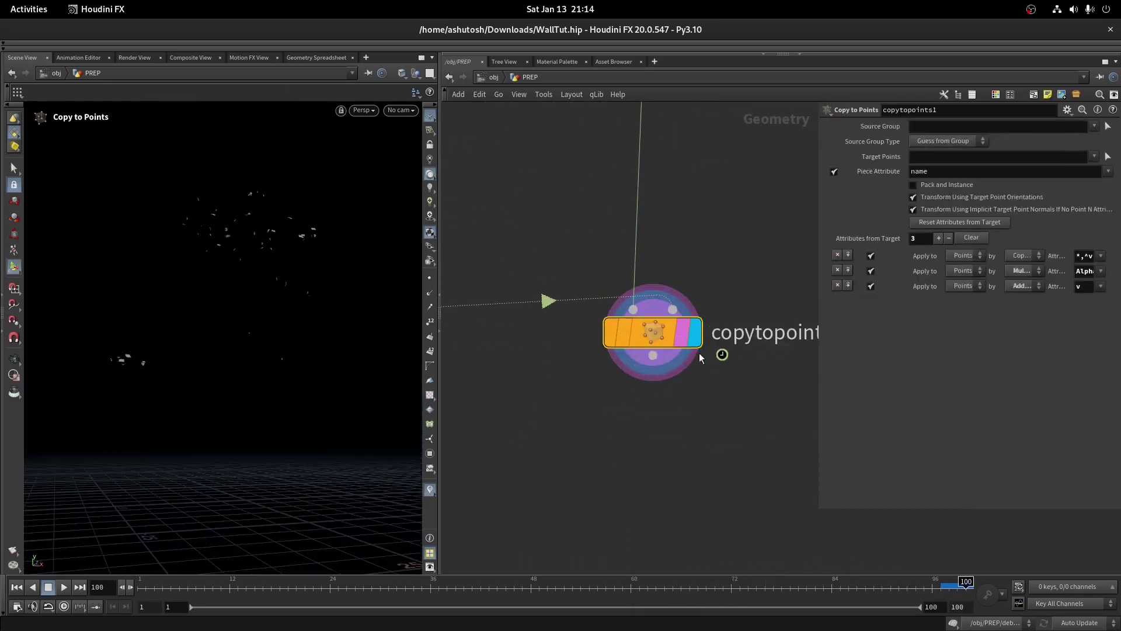
Add attribrandomize4 after copytopoints1 randomizing w, Global Scale 10, Min Value -1, -1, -1
{"action": "left_click", "coordinate": [653, 355]}
{"action": "key", "text": "Tab"}
{"action": "type", "text": "at r"}
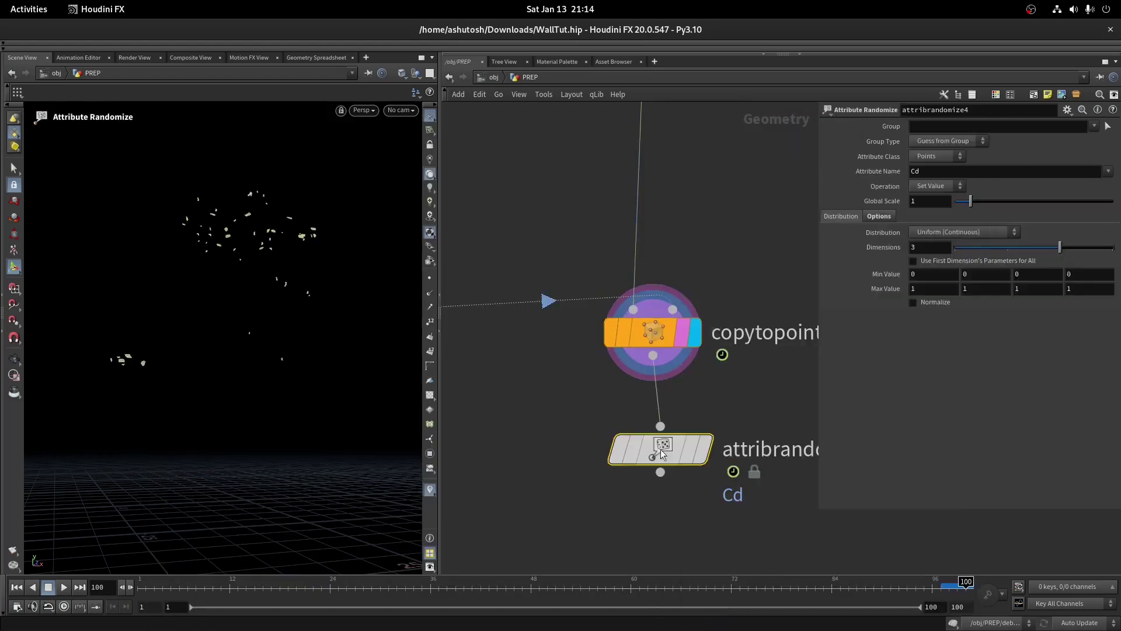
{"action": "left_click", "coordinate": [704, 449]}
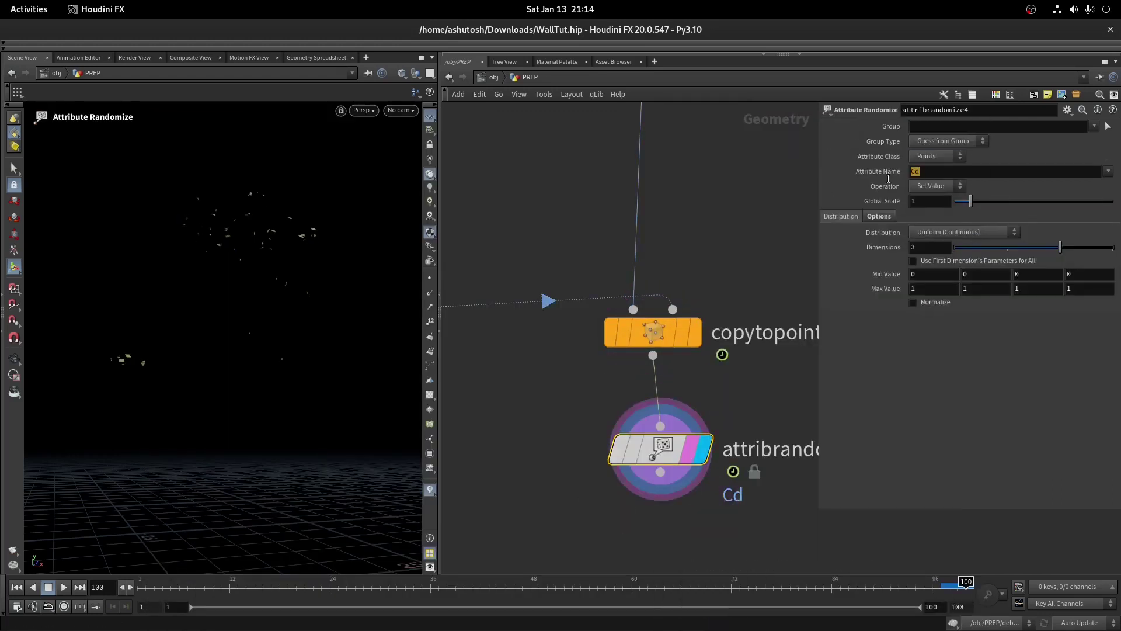
{"action": "type", "text": "w"}
{"action": "key", "text": "Return"}
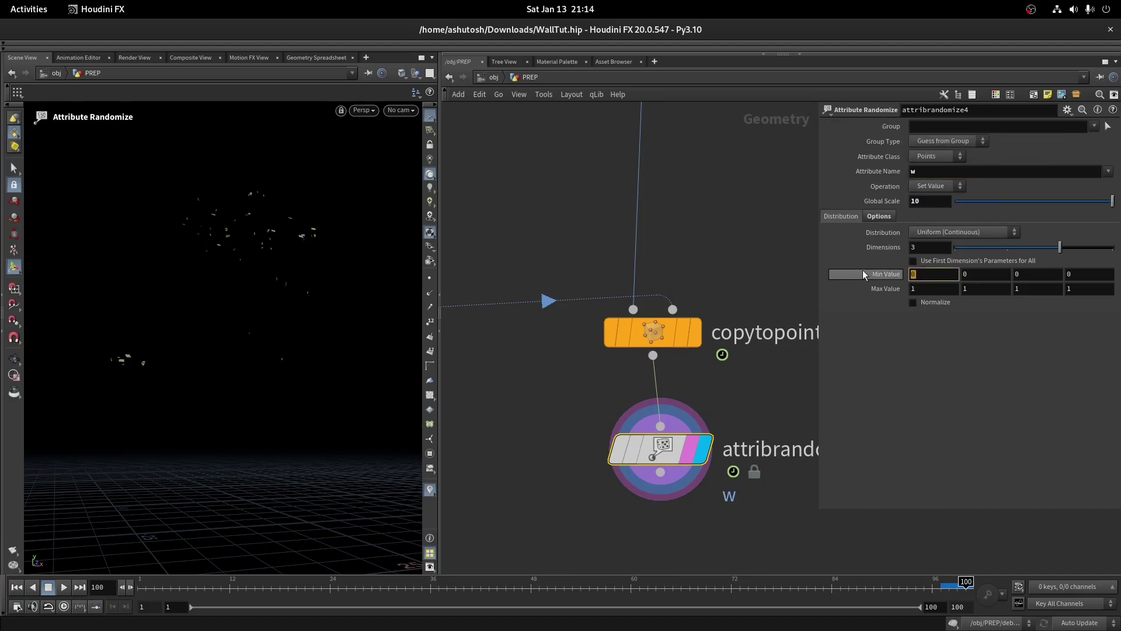
{"action": "type", "text": "-1"}
{"action": "key", "text": "Tab"}
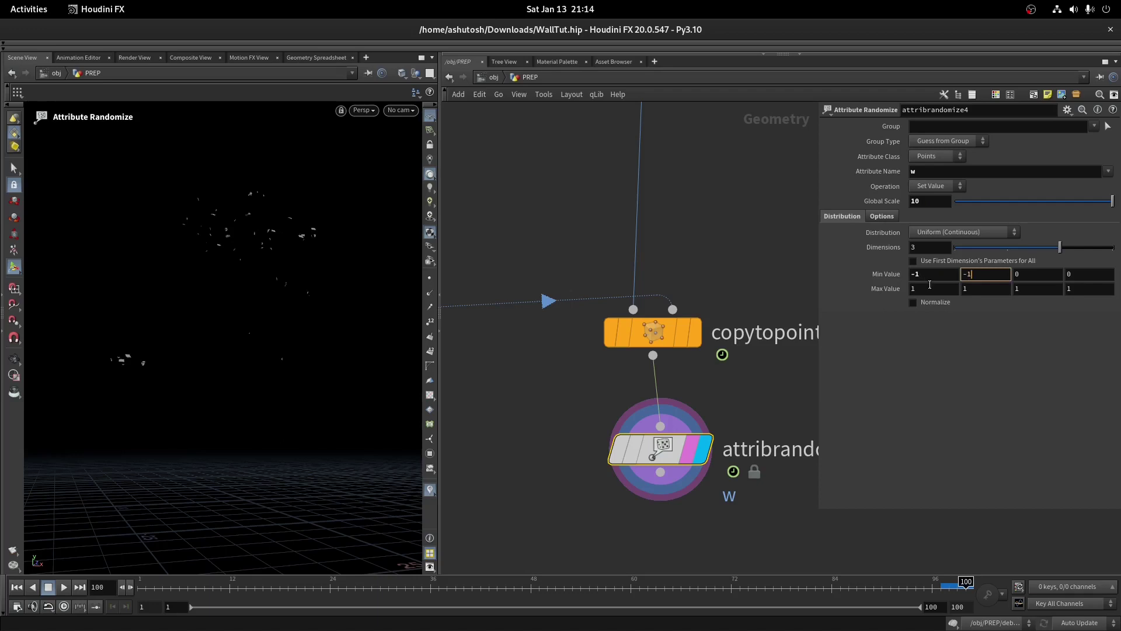
{"action": "middle_click_drag", "start_coordinate": [733, 398], "coordinate": [737, 261]}
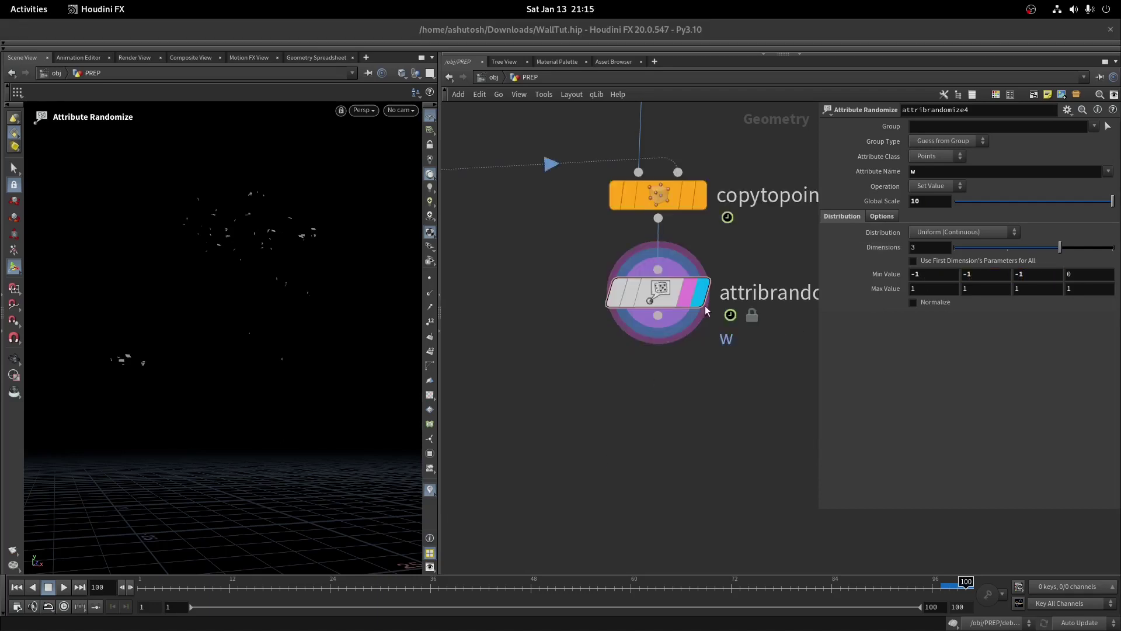
{"action": "middle_click", "coordinate": [648, 290]}
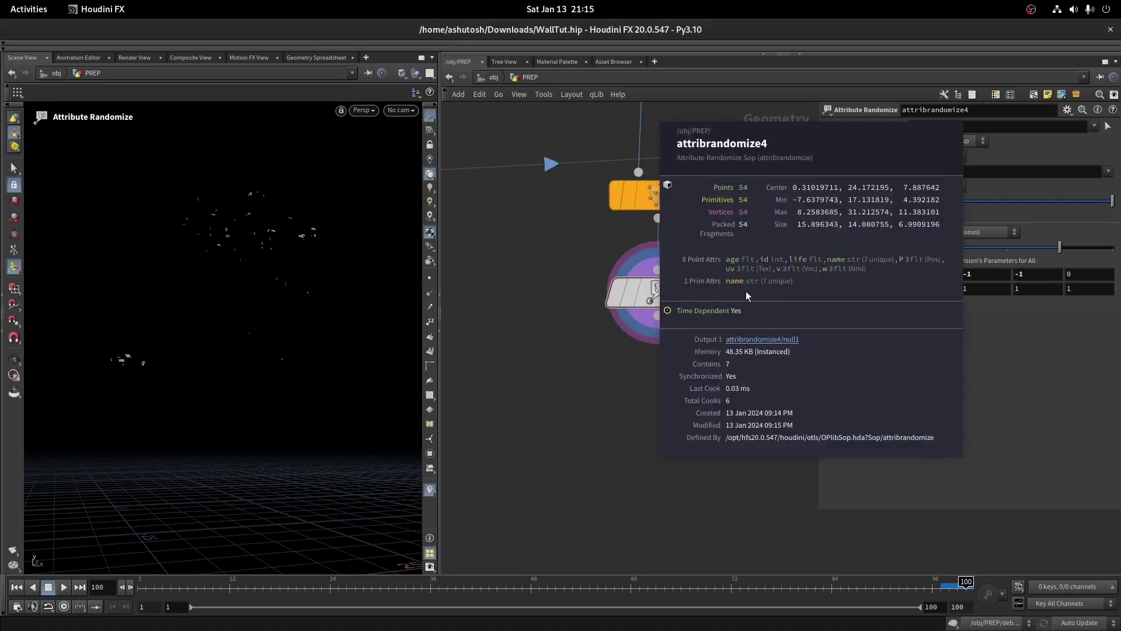
Add attribpromote1 after attribrandomize4, promoting name from Primitive to Point class
{"action": "left_click", "coordinate": [746, 291]}
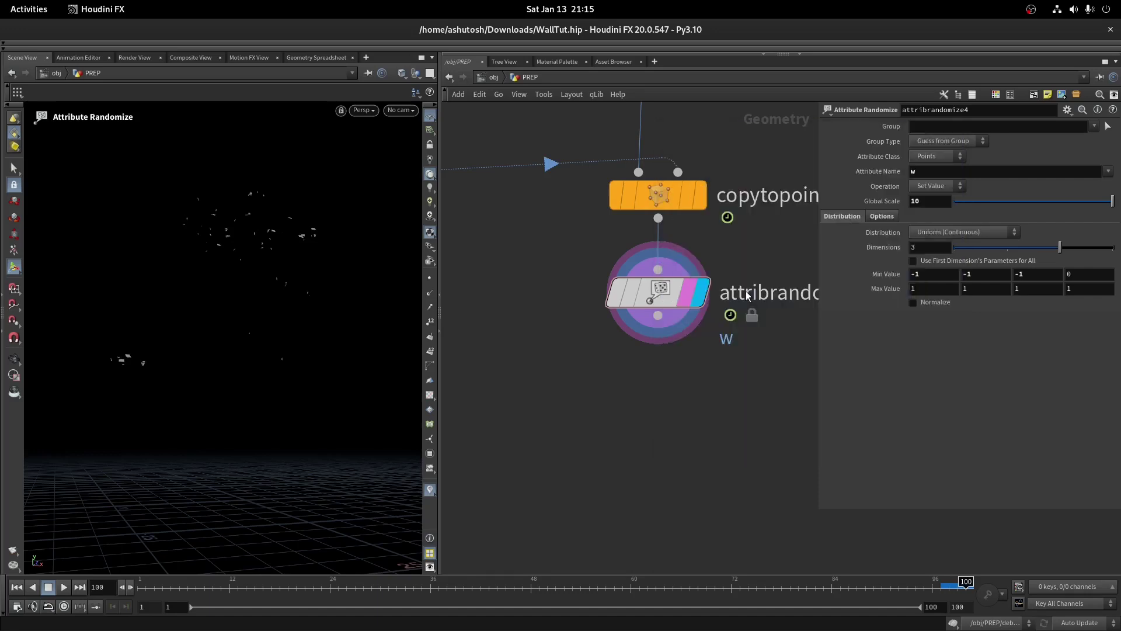
{"action": "left_click", "coordinate": [658, 368]}
{"action": "type", "text": "attribpro"}
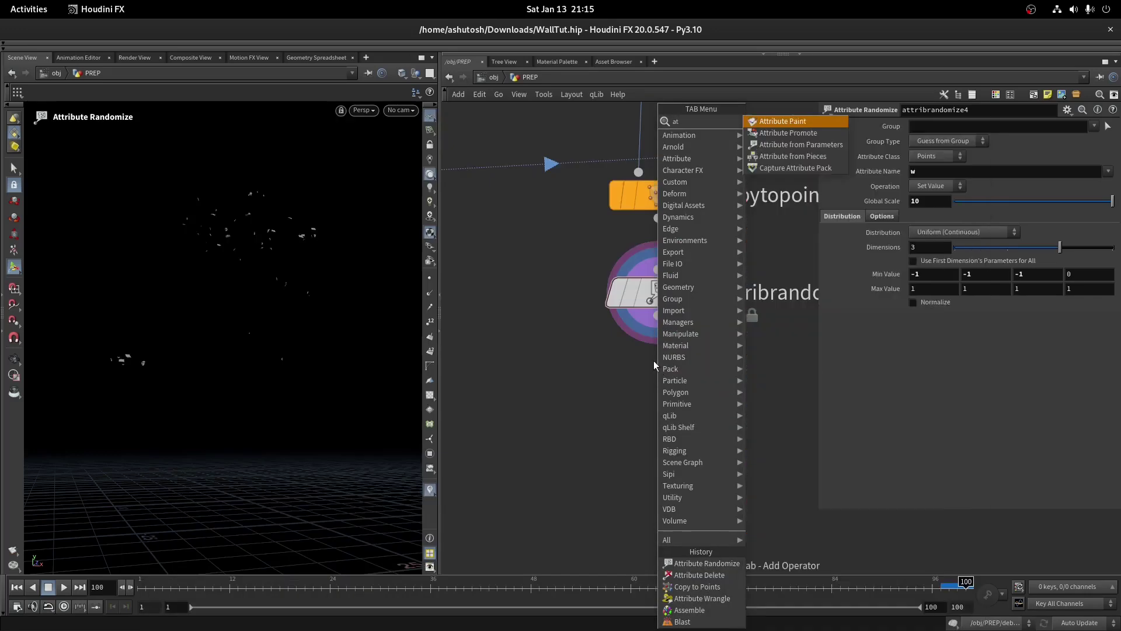
{"action": "key", "text": "Return"}
{"action": "left_click", "coordinate": [699, 390]}
{"action": "left_click", "coordinate": [935, 140]}
{"action": "left_click", "coordinate": [935, 155]}
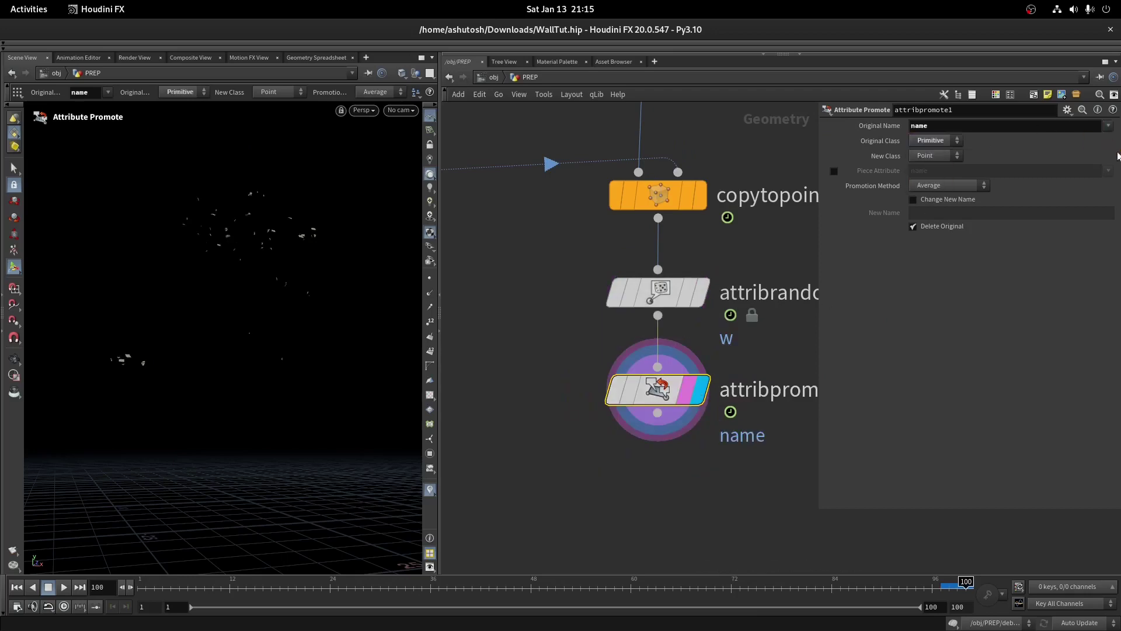
Add attribwrangle4 storing s@name_orig and naming points "debris_Frame" + frame + "_" + ptnum
{"action": "key", "text": "Tab"}
{"action": "type", "text": "at wr"}
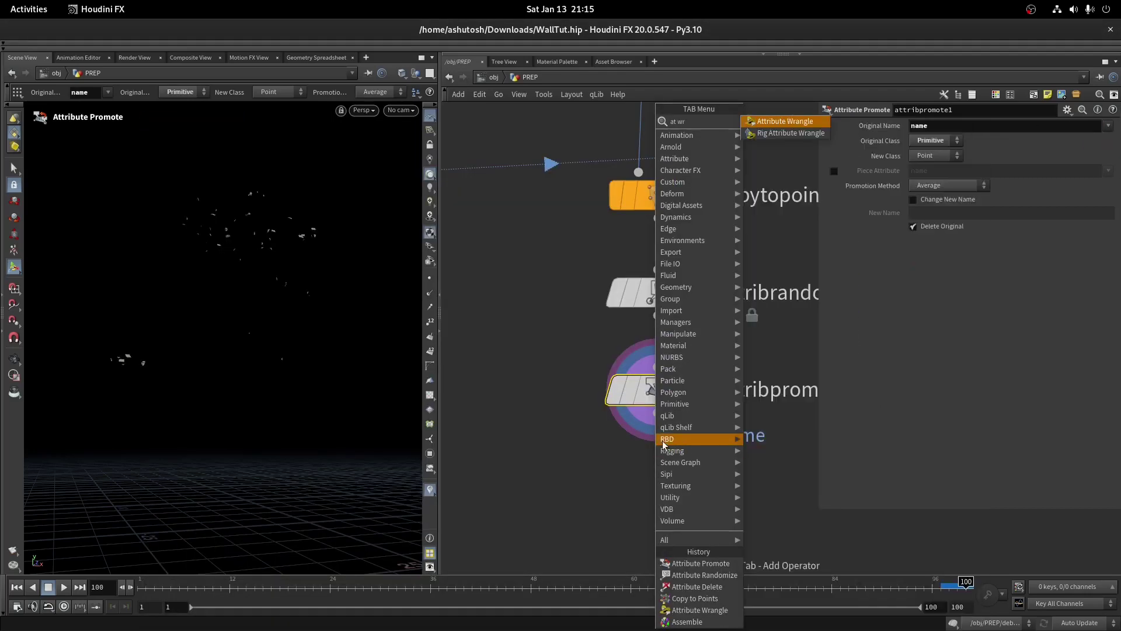
{"action": "key", "text": "Return"}
{"action": "left_click", "coordinate": [697, 492]}
{"action": "left_click_drag", "start_coordinate": [167, 308], "coordinate": [246, 338]}
{"action": "left_click", "coordinate": [979, 231]}
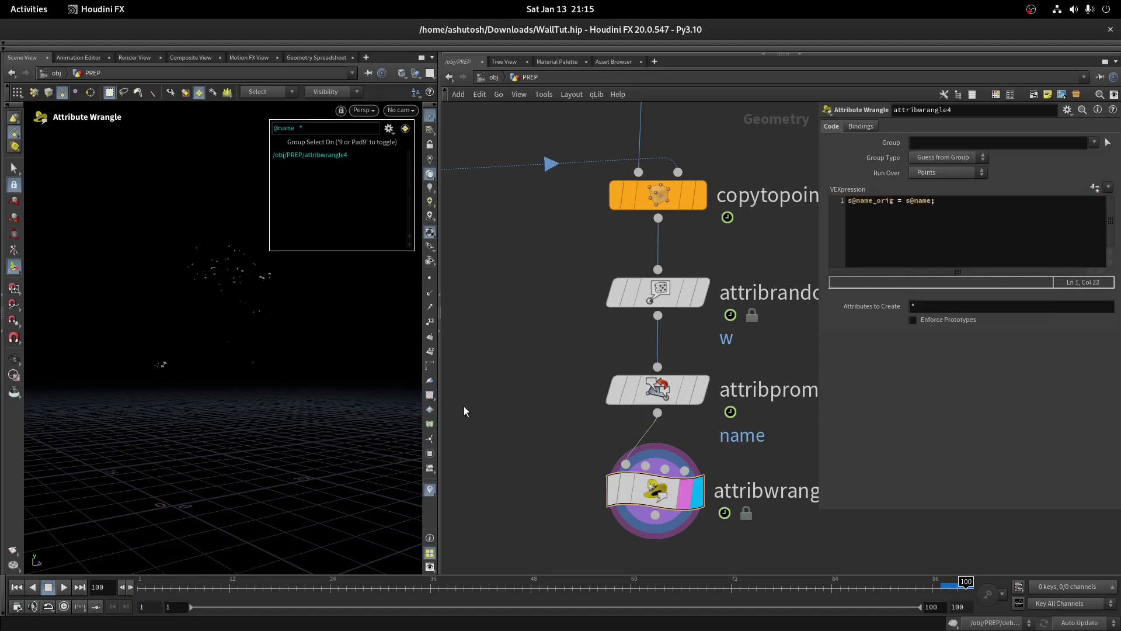
{"action": "scroll", "coordinate": [244, 293], "scroll_direction": "up", "scroll_amount": 5}
{"action": "left_click", "coordinate": [900, 229]}
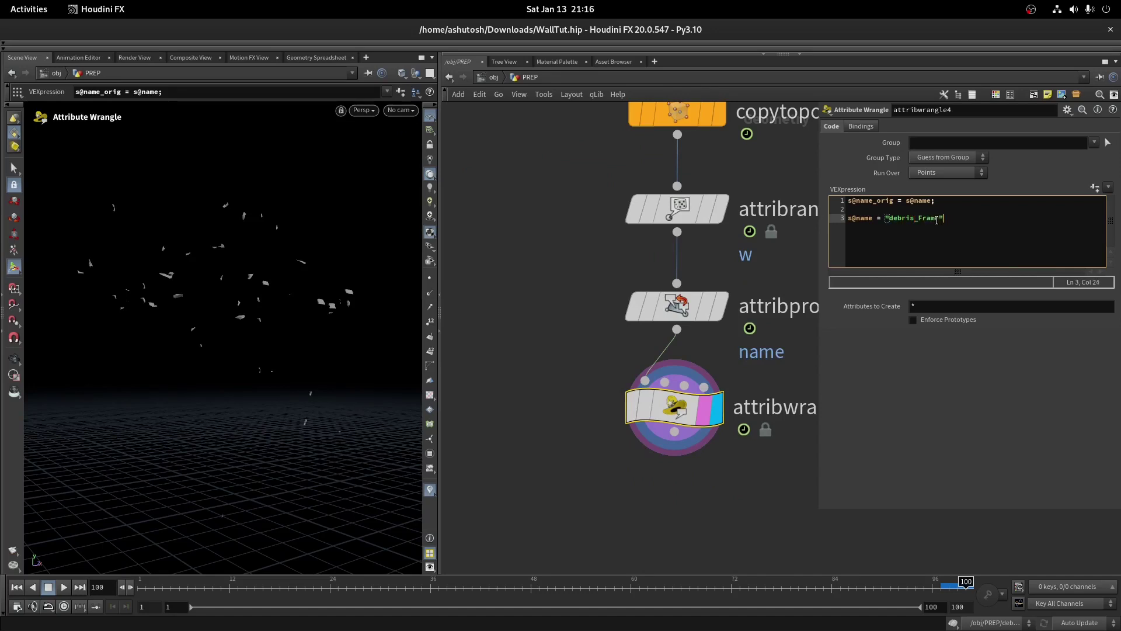
{"action": "type", "text": "toa(int(@Frame)) + "}
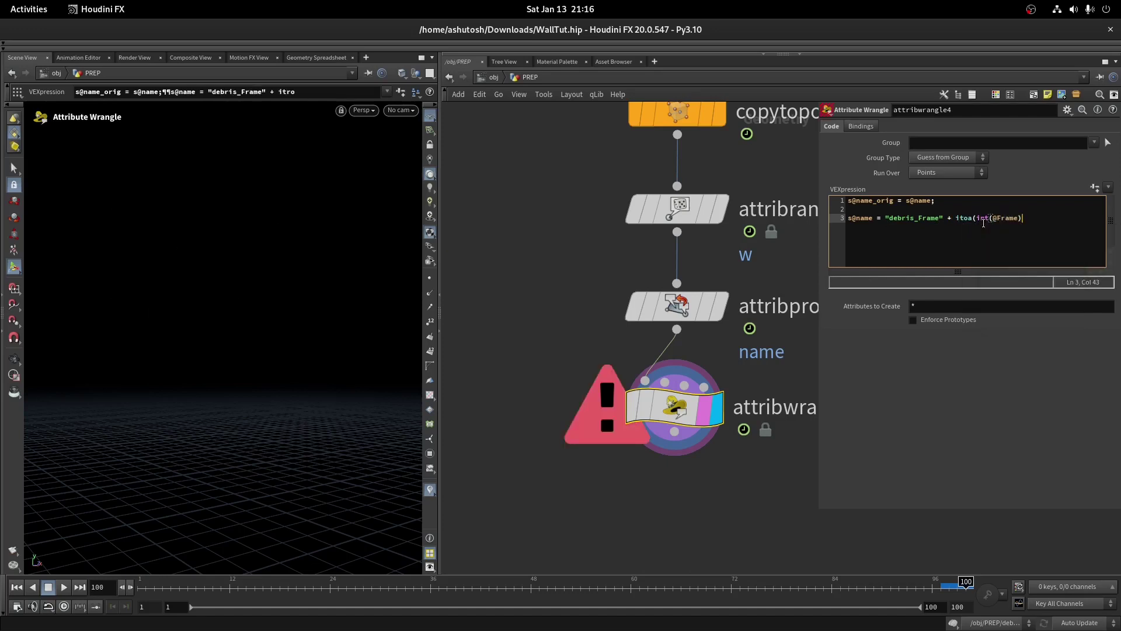
{"action": "type", "text": "\"_\" + itoa(i@ptnum);"}
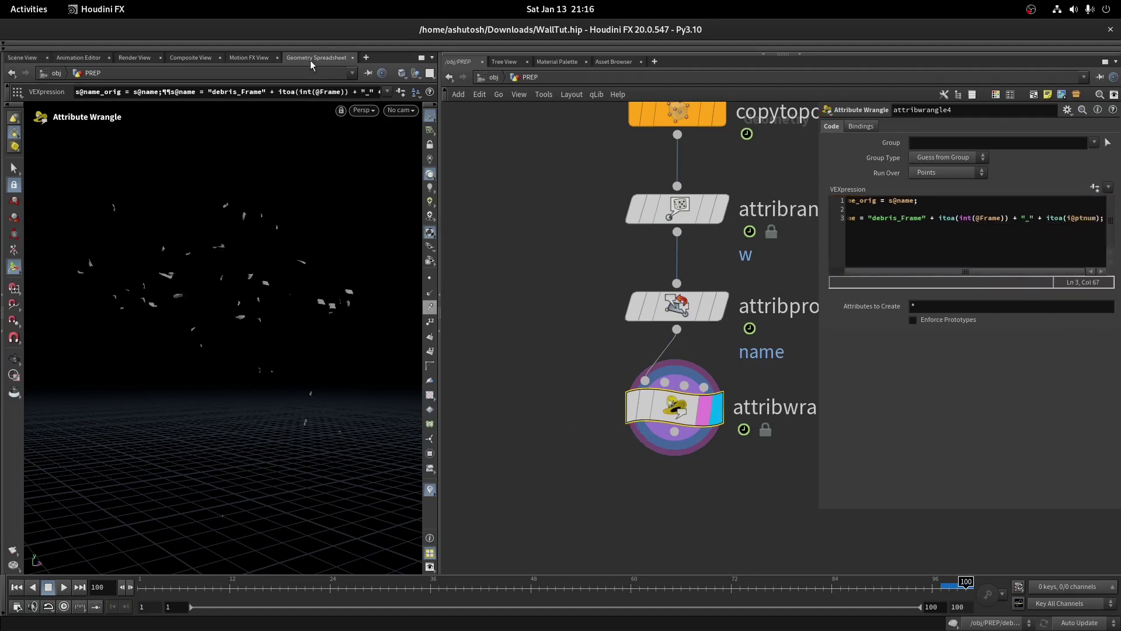
Verify debris_Frame_<frame>_<ptnum> names in the Geometry Spreadsheet around frame 65, then return to Scene View
{"action": "left_click", "coordinate": [316, 57]}
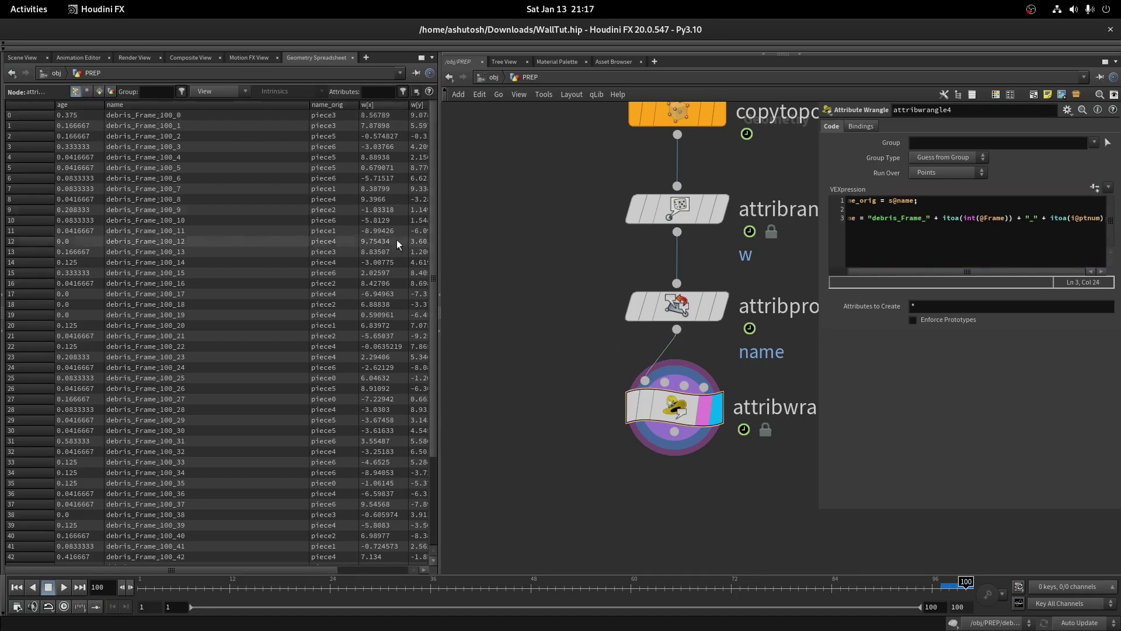
{"action": "scroll", "coordinate": [249, 434], "scroll_direction": "down", "scroll_amount": 5}
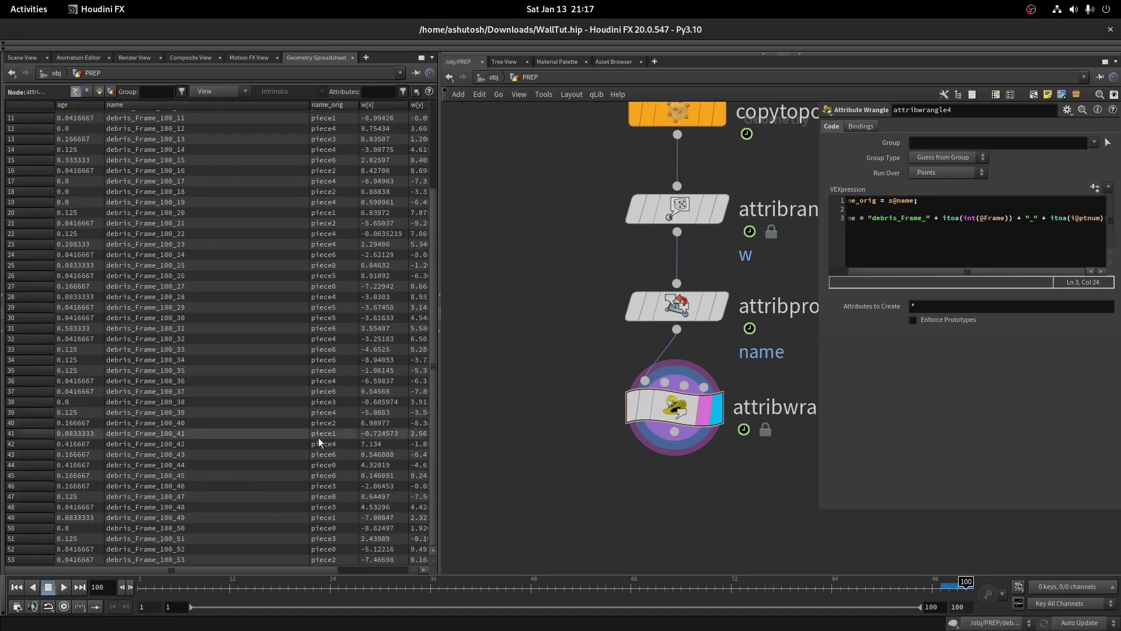
{"action": "left_click", "coordinate": [673, 581]}
{"action": "left_click_drag", "start_coordinate": [673, 581], "coordinate": [552, 566]}
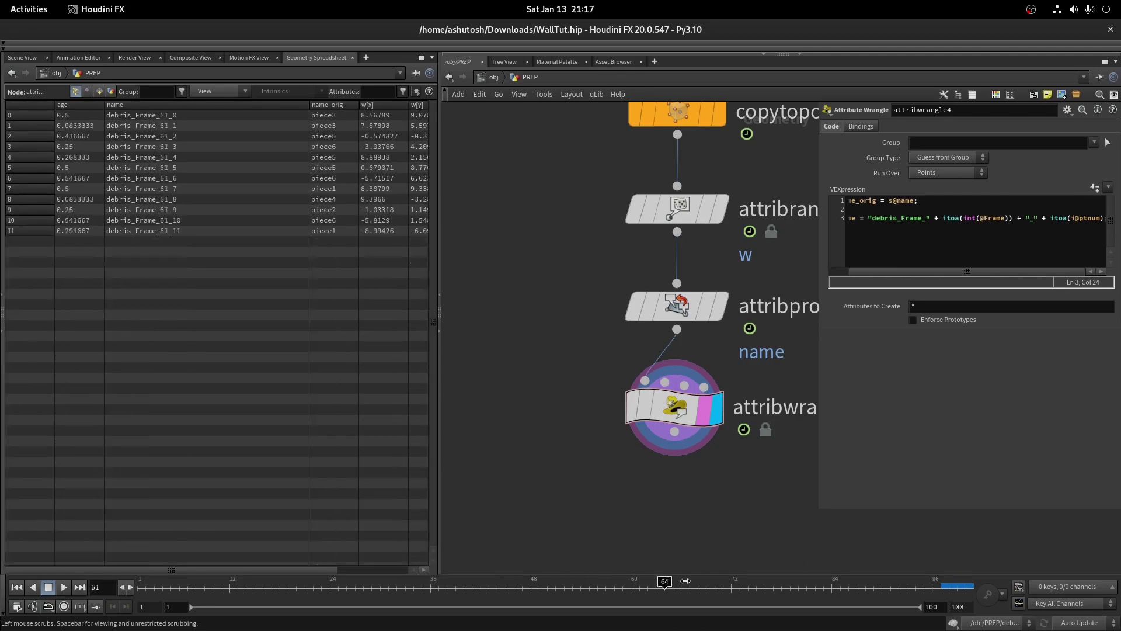
{"action": "left_click", "coordinate": [22, 57]}
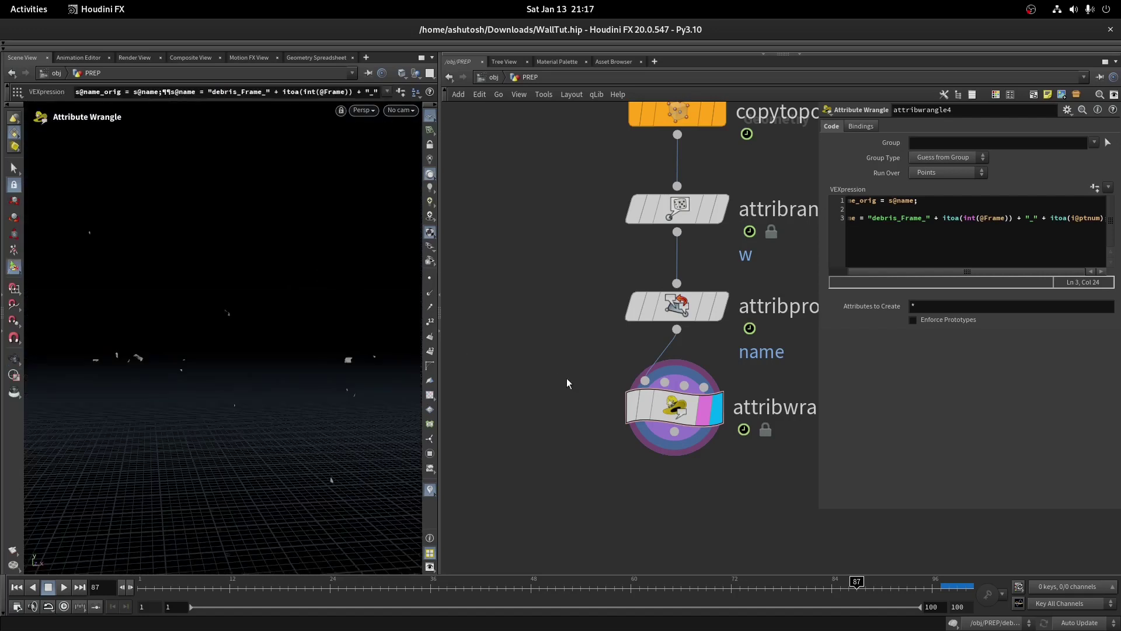
{"action": "scroll", "coordinate": [574, 391], "scroll_direction": "down", "scroll_amount": 3}
{"action": "scroll", "coordinate": [692, 415], "scroll_direction": "up", "scroll_amount": 3}
{"action": "left_click", "coordinate": [679, 391]}
Add a Rest Position node (rest1) below attribwrangle4
{"action": "key", "text": "Tab"}
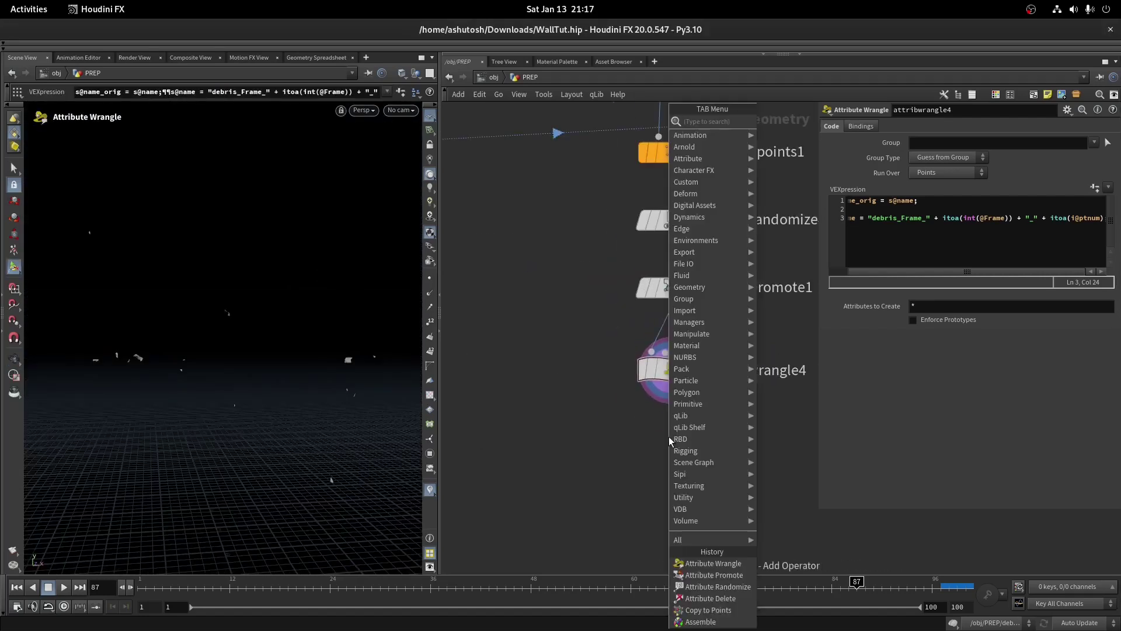
{"action": "type", "text": "rest"}
{"action": "key", "text": "Return"}
{"action": "left_click", "coordinate": [668, 438]}
{"action": "scroll", "coordinate": [674, 450], "scroll_direction": "down", "scroll_amount": 5}
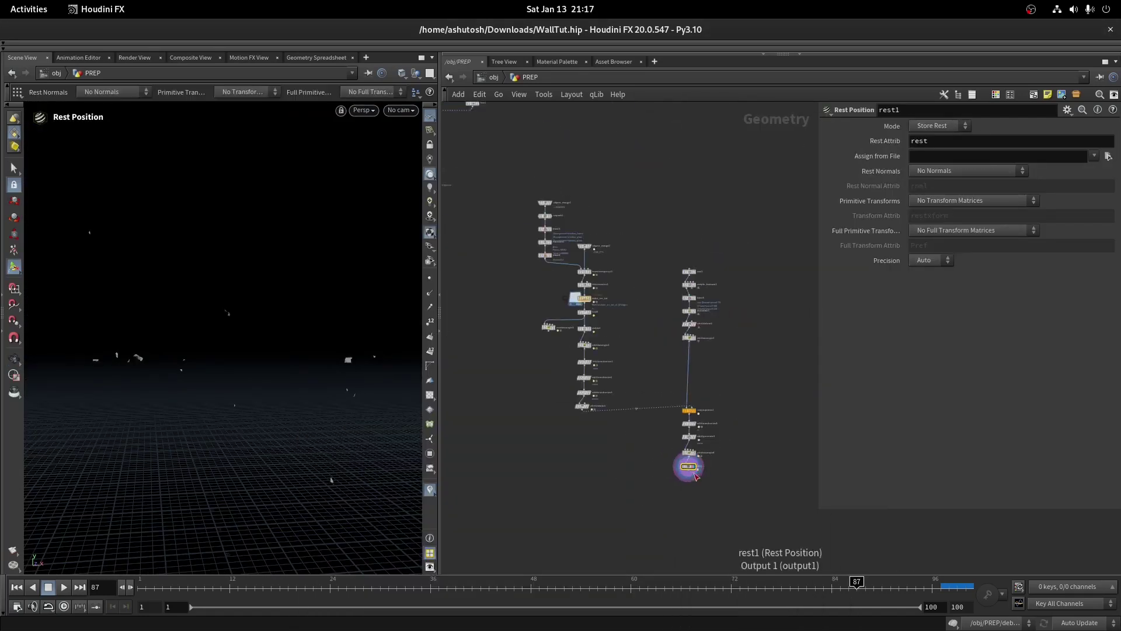
{"action": "left_click_drag", "start_coordinate": [710, 485], "coordinate": [699, 415]}
{"action": "left_click", "coordinate": [740, 524]}
{"action": "scroll", "coordinate": [661, 393], "scroll_direction": "up", "scroll_amount": 10}
{"action": "scroll", "coordinate": [686, 166], "scroll_direction": "down", "scroll_amount": 5}
{"action": "scroll", "coordinate": [681, 321], "scroll_direction": "up", "scroll_amount": 5}
{"action": "scroll", "coordinate": [674, 332], "scroll_direction": "down", "scroll_amount": 5}
{"action": "scroll", "coordinate": [634, 198], "scroll_direction": "up", "scroll_amount": 5}
Branch a new unpack2 node from the upstream output, display it, and check its info
{"action": "left_click", "coordinate": [646, 176]}
{"action": "key", "text": "Tab"}
{"action": "type", "text": "unp"}
{"action": "key", "text": "Return"}
{"action": "scroll", "coordinate": [705, 384], "scroll_direction": "up", "scroll_amount": 3}
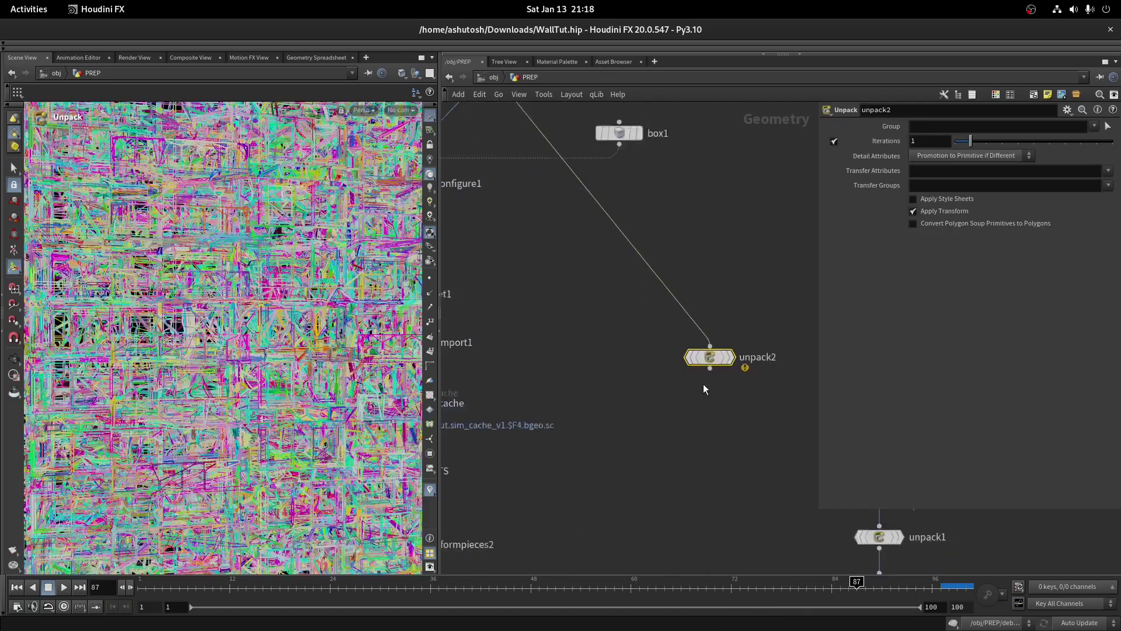
{"action": "left_click", "coordinate": [741, 348]}
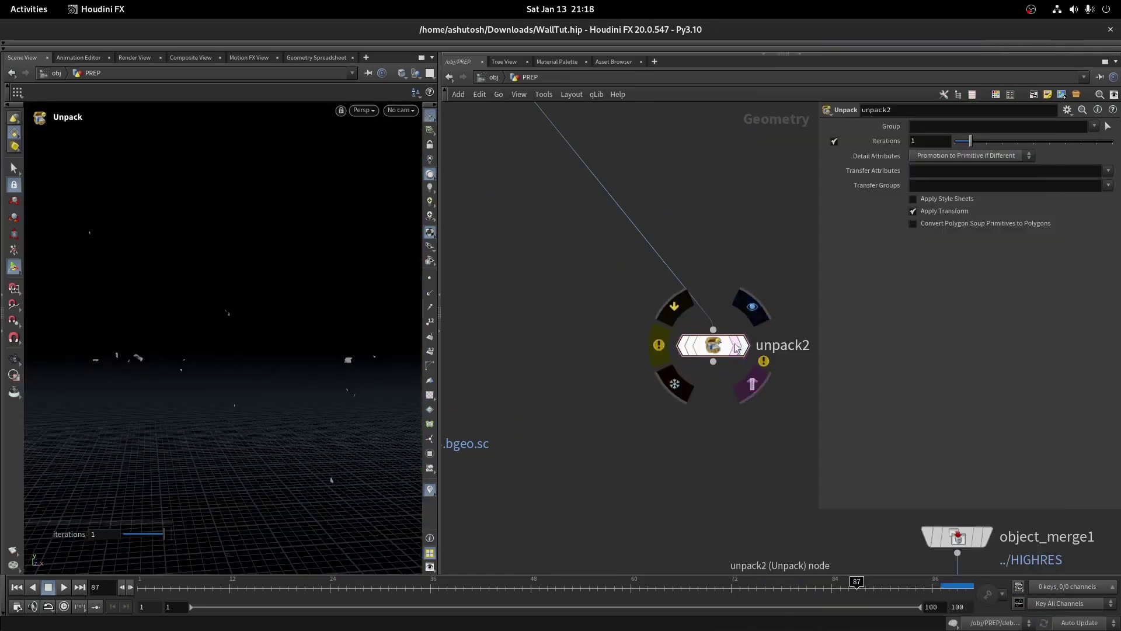
{"action": "middle_click_drag", "start_coordinate": [738, 350], "coordinate": [845, 290]}
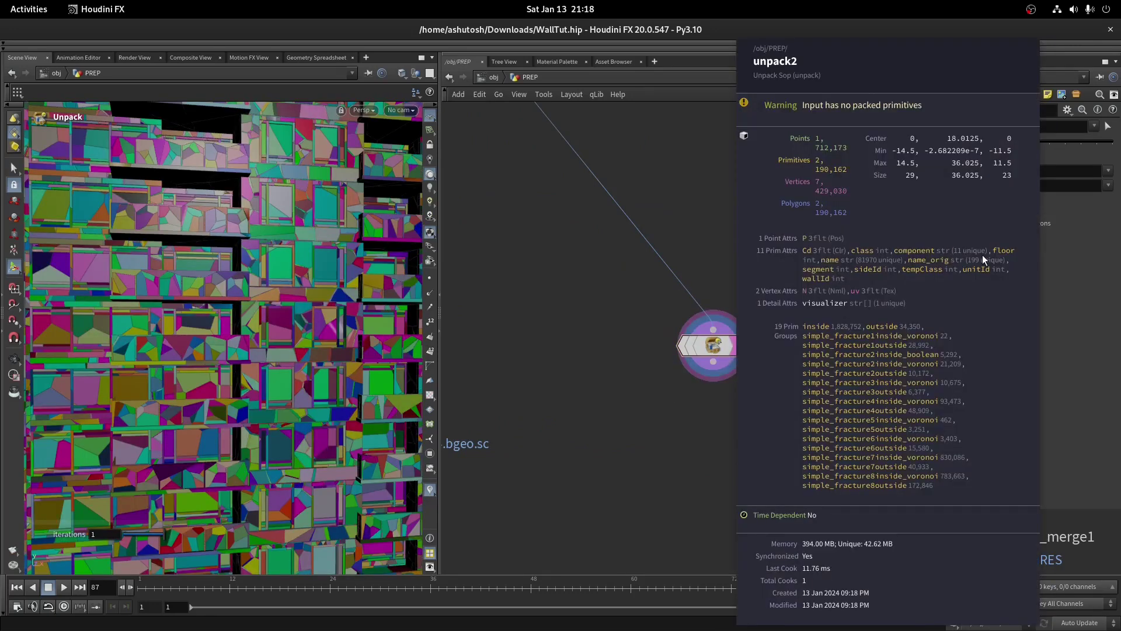
{"action": "middle_click_drag", "start_coordinate": [982, 255], "coordinate": [982, 254]}
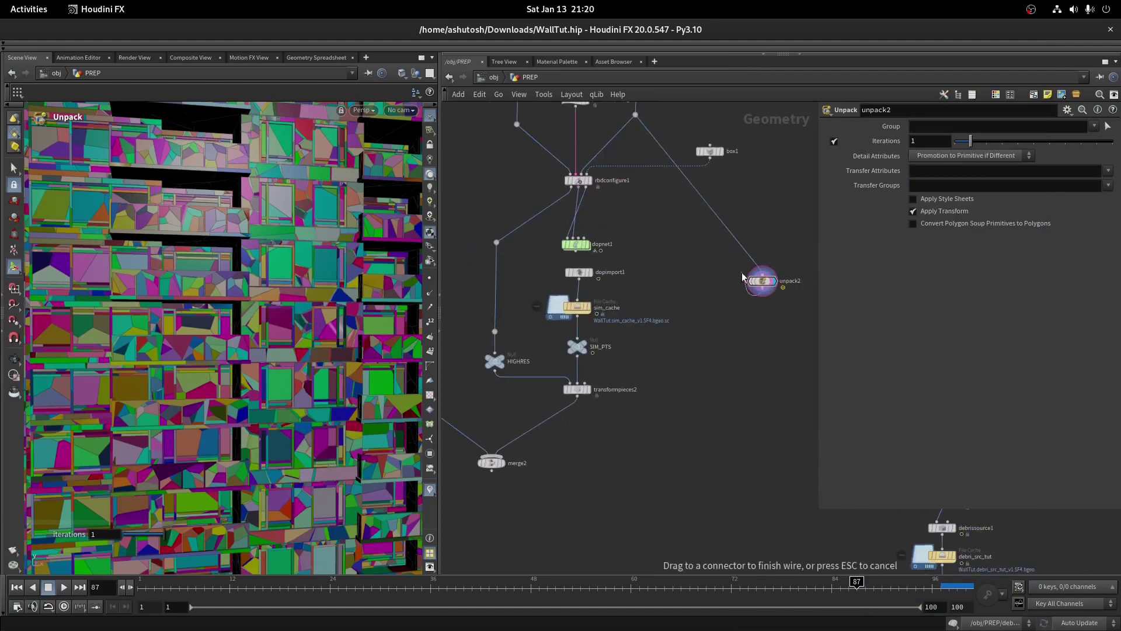
{"action": "middle_click_drag", "start_coordinate": [856, 409], "coordinate": [719, 332]}
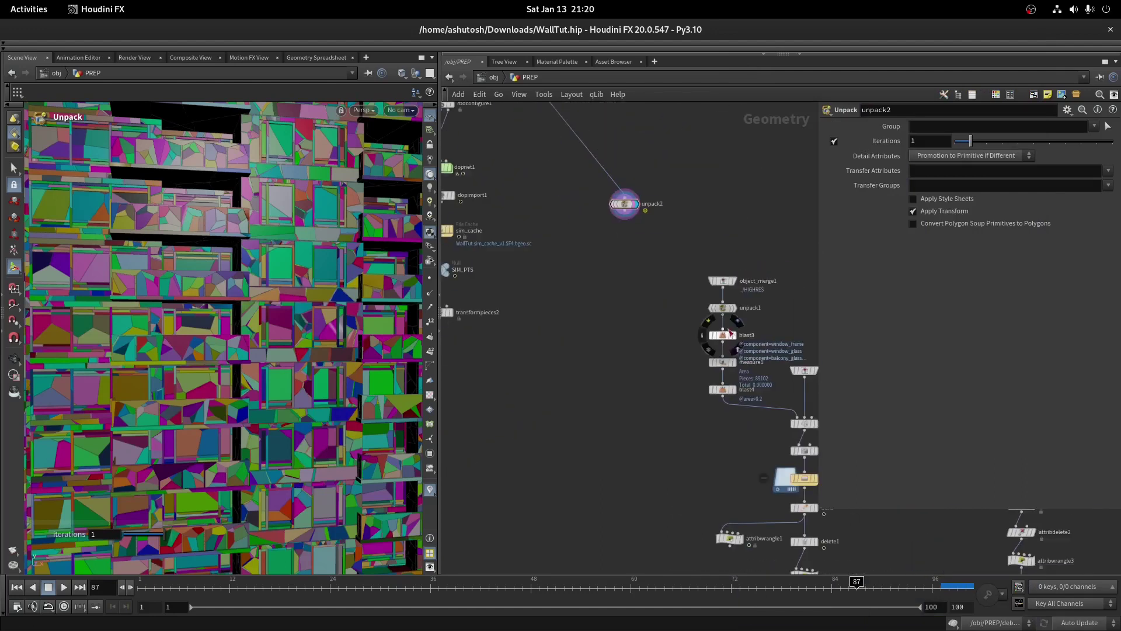
Copy blast3 as blast6 under unpack2, removing window_frame, window_glass and balcony_glass, and display it
{"action": "left_click", "coordinate": [712, 333]}
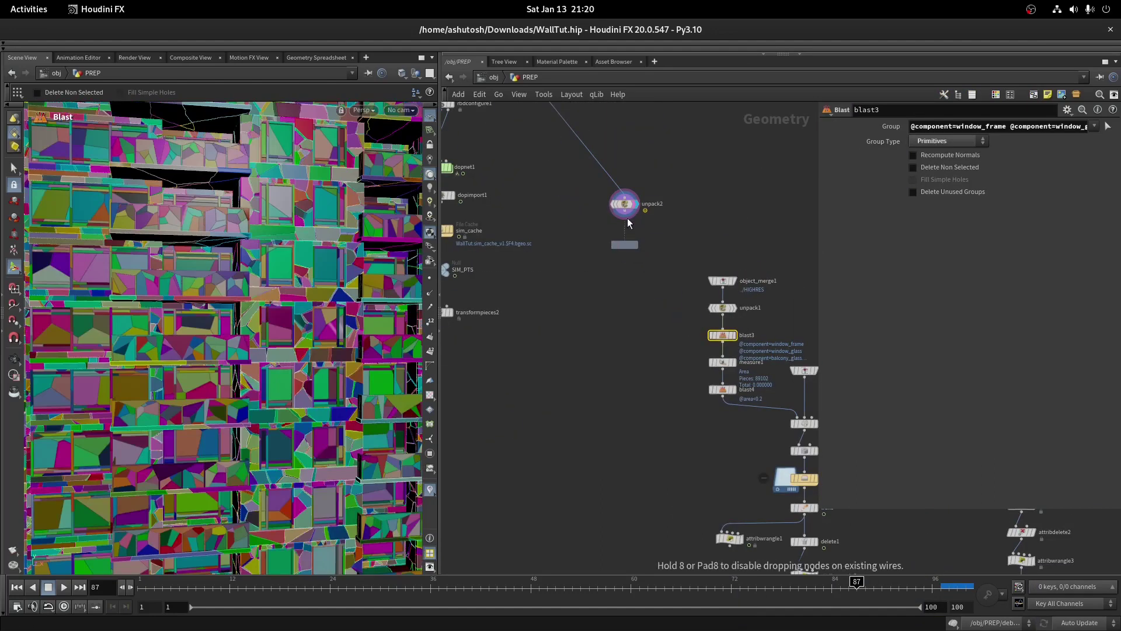
{"action": "left_click", "coordinate": [624, 231]}
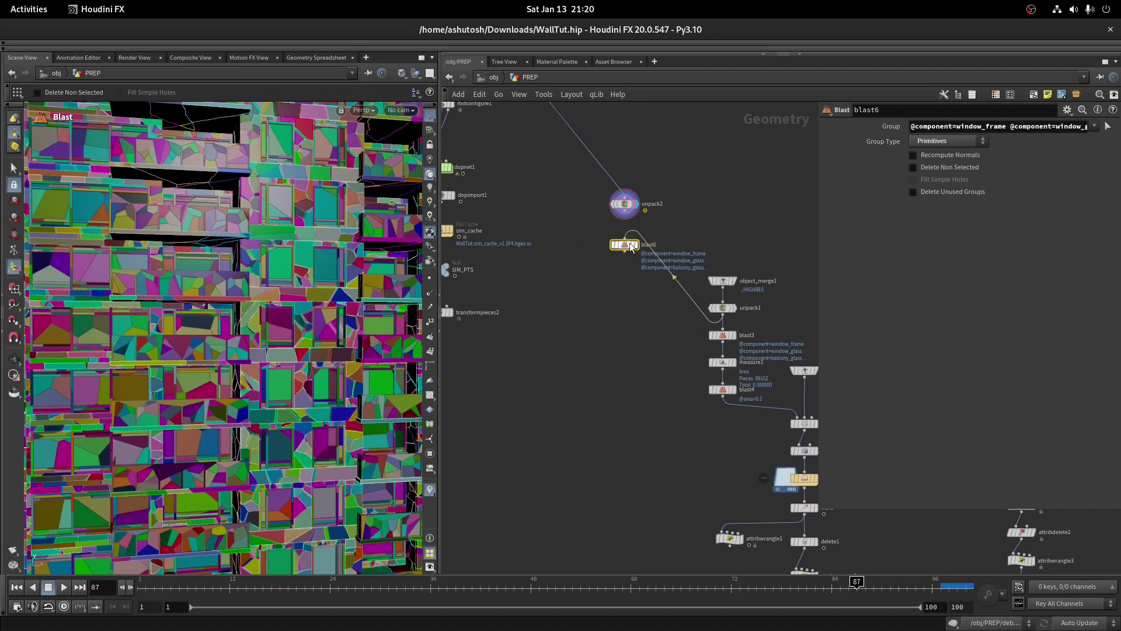
{"action": "scroll", "coordinate": [632, 236], "scroll_direction": "up", "scroll_amount": 3}
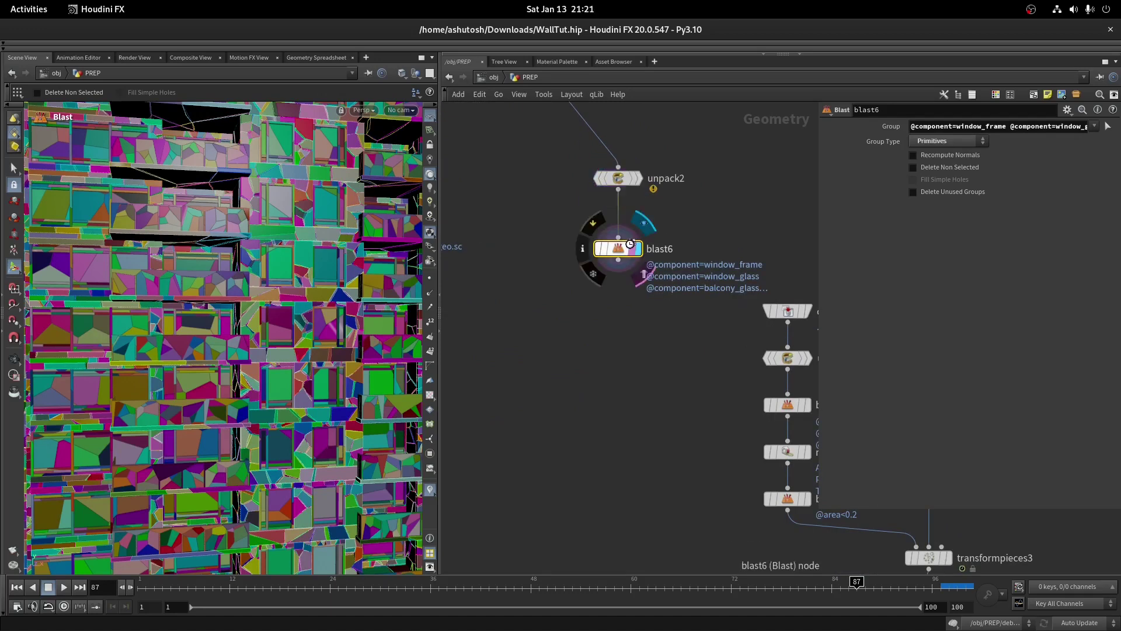
{"action": "left_click", "coordinate": [638, 248]}
{"action": "key", "text": "Escape"}
{"action": "key", "text": "Return"}
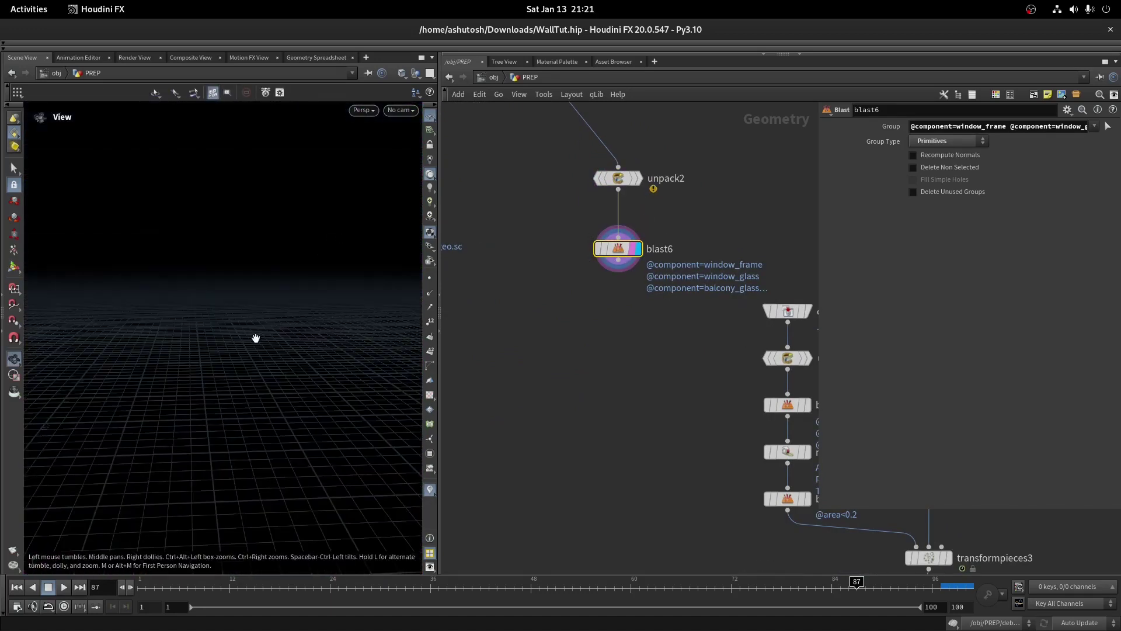
{"action": "left_click_drag", "start_coordinate": [437, 341], "coordinate": [520, 342]}
{"action": "key", "text": "Escape"}
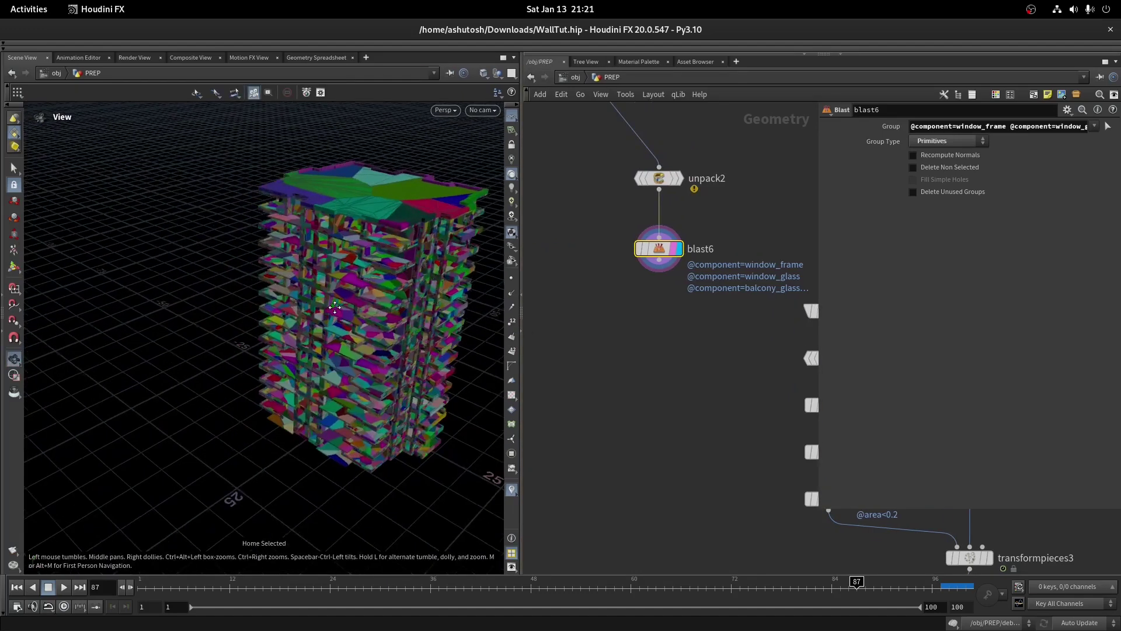
{"action": "left_click_drag", "start_coordinate": [433, 305], "coordinate": [338, 304]}
{"action": "key", "text": "Return"}
Select blast6 and bring up the node menu to add another Blast below
{"action": "middle_click_drag", "start_coordinate": [671, 350], "coordinate": [636, 368]}
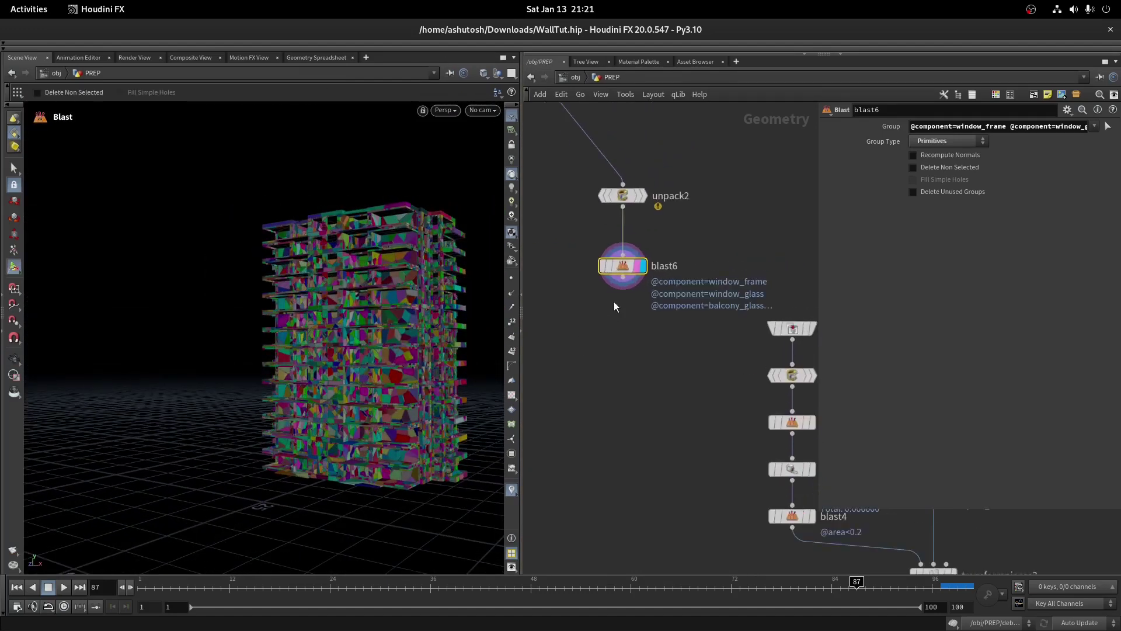
{"action": "left_click_drag", "start_coordinate": [584, 170], "coordinate": [685, 377]}
{"action": "left_click", "coordinate": [623, 266]}
{"action": "key", "text": "Tab"}
{"action": "key", "text": "Escape"}
{"action": "key", "text": "Tab"}
Add a new Blast node, blast7, under blast6 and display its output
{"action": "mouse_move", "coordinate": [646, 287]}
{"action": "left_click", "coordinate": [753, 146]}
{"action": "left_click", "coordinate": [613, 316]}
{"action": "scroll", "coordinate": [637, 327], "scroll_direction": "up", "scroll_amount": 5}
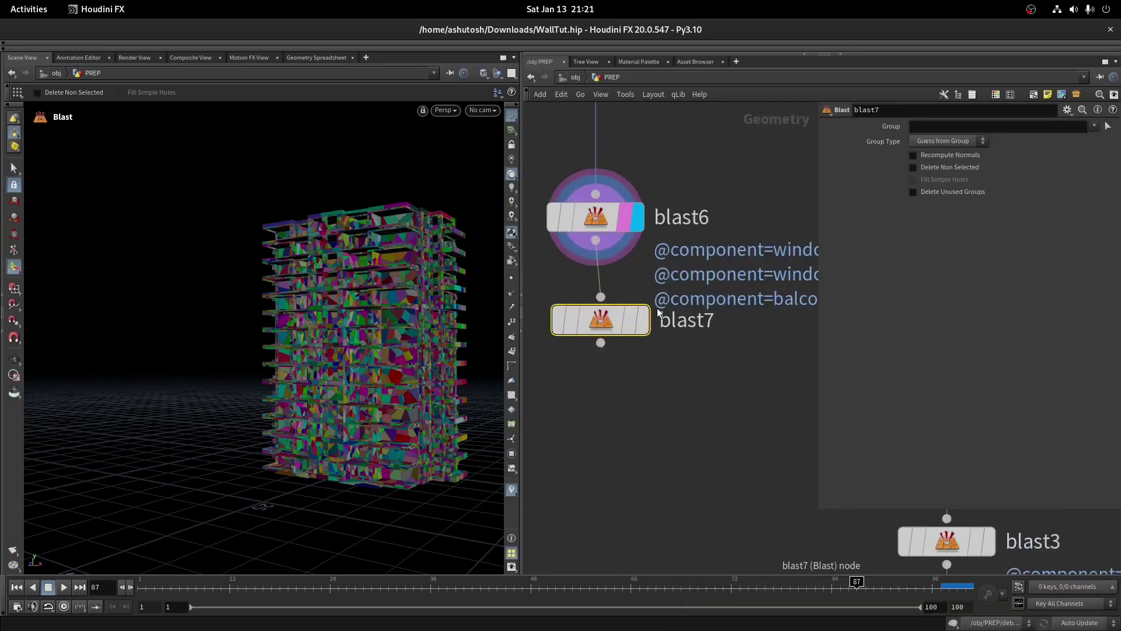
{"action": "left_click", "coordinate": [638, 329]}
In Top view, box-select balcony wall pieces as blast7's primitive group, starting with balcony_wall_03171 and balcony_wall_03172
{"action": "left_click", "coordinate": [1108, 127]}
{"action": "scroll", "coordinate": [251, 315], "scroll_direction": "up", "scroll_amount": 3}
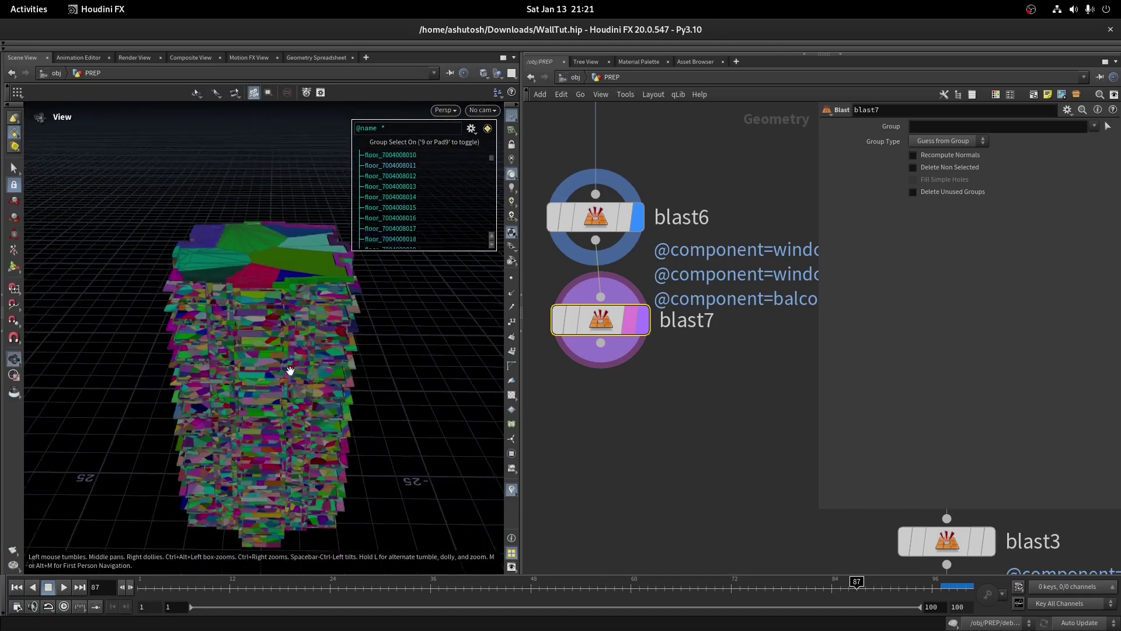
{"action": "left_click_drag", "start_coordinate": [290, 370], "coordinate": [277, 212], "text": "alt"}
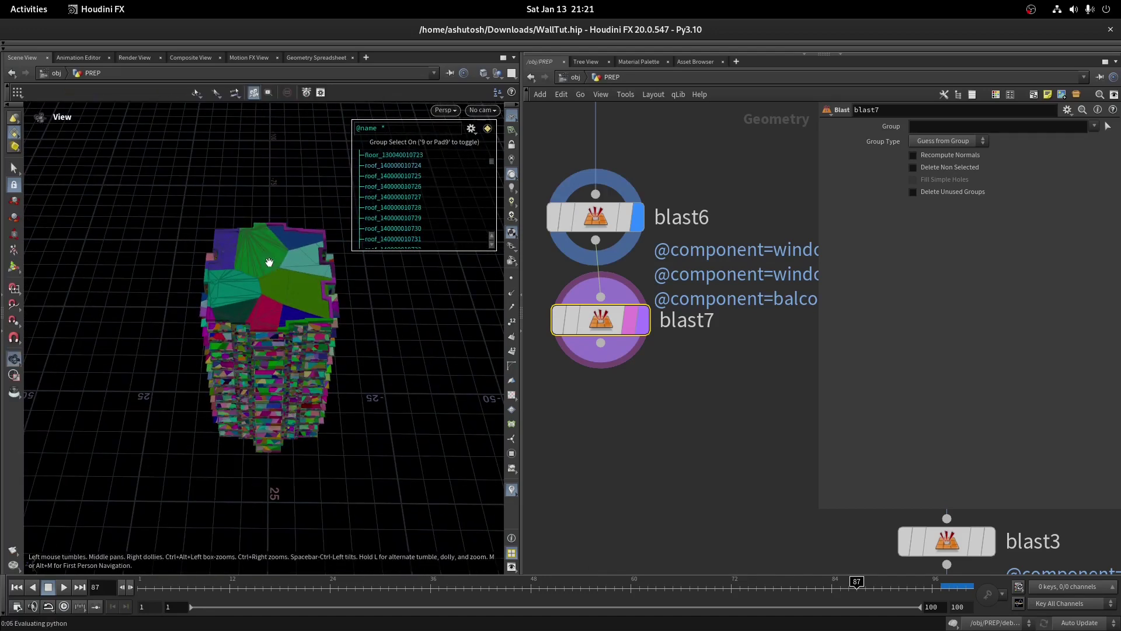
{"action": "key", "text": "space+2"}
{"action": "key", "text": "space+2"}
{"action": "key", "text": "space+2"}
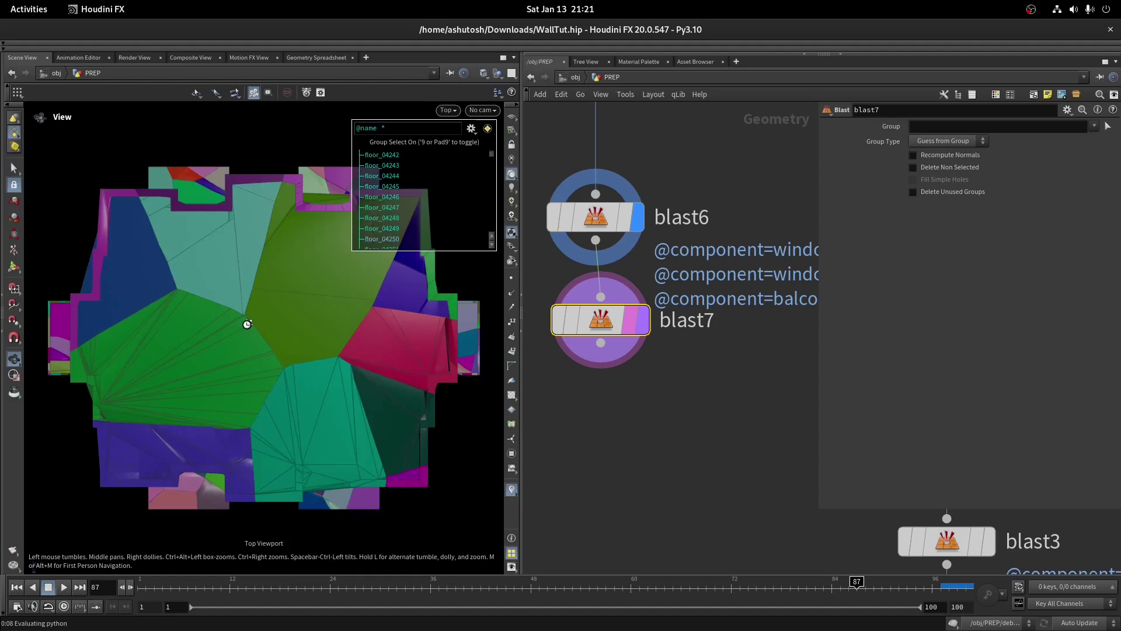
{"action": "scroll", "coordinate": [263, 220], "scroll_direction": "down", "scroll_amount": 3}
{"action": "left_click_drag", "start_coordinate": [264, 170], "coordinate": [389, 386]}
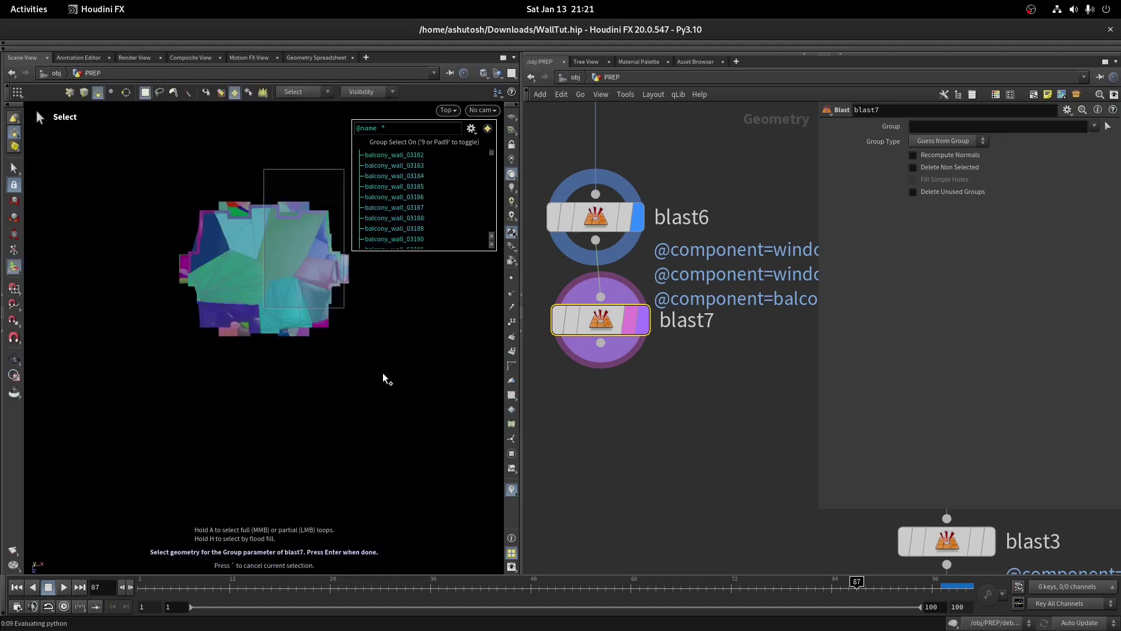
{"action": "left_click_drag", "start_coordinate": [427, 431], "coordinate": [425, 429]}
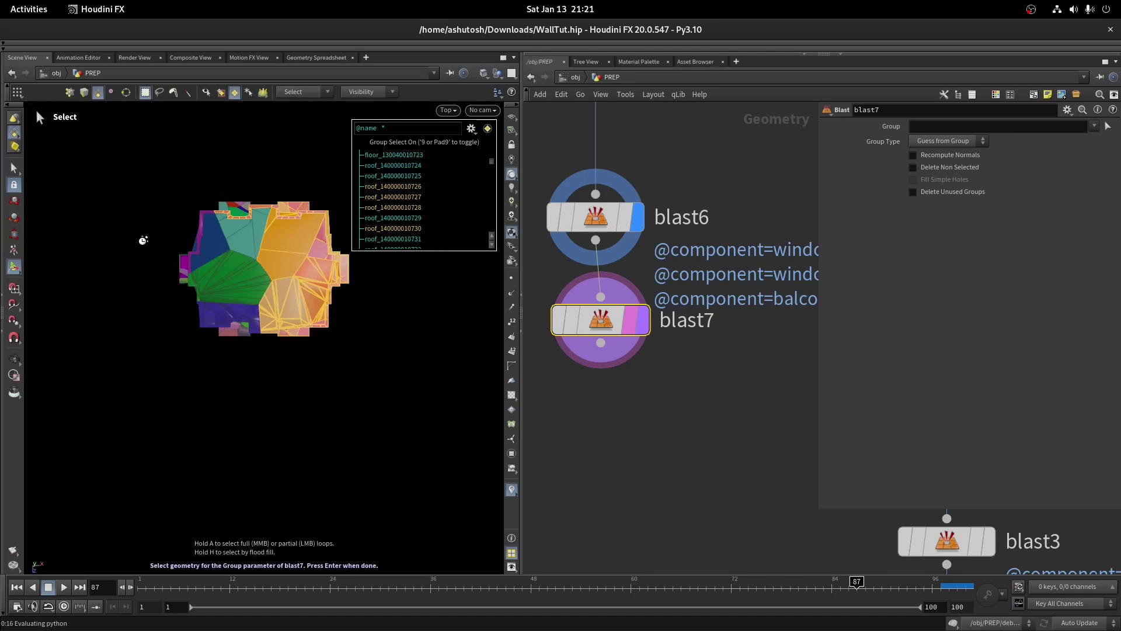
{"action": "key", "text": "Return"}
{"action": "key", "text": "Escape"}
{"action": "key", "text": "space+1"}
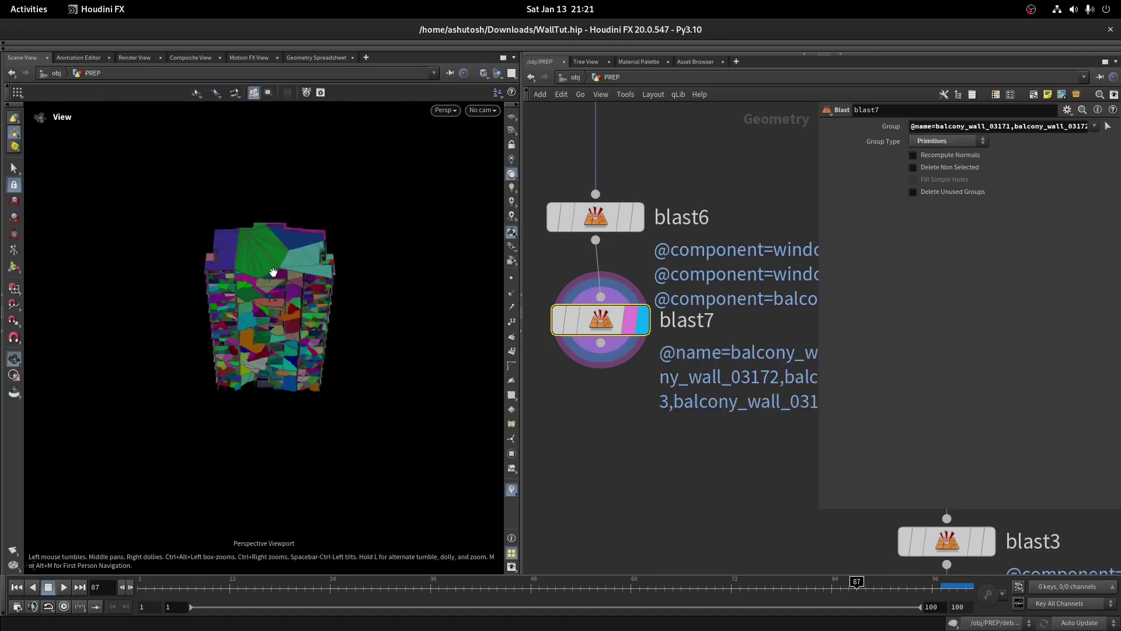
{"action": "left_click_drag", "start_coordinate": [225, 210], "coordinate": [184, 218]}
{"action": "scroll", "coordinate": [777, 364], "scroll_direction": "down", "scroll_amount": 5}
Copy object_merge2 and transformpieces3 up beside blast6
{"action": "left_click_drag", "start_coordinate": [773, 366], "coordinate": [729, 269]}
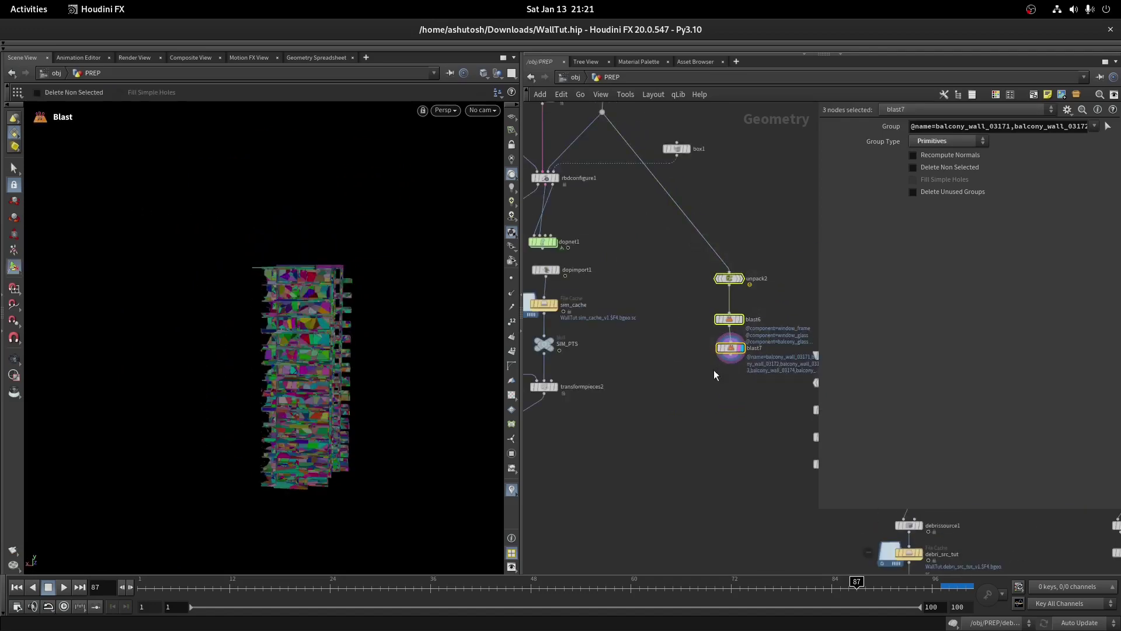
{"action": "middle_click_drag", "start_coordinate": [794, 458], "coordinate": [605, 349]}
{"action": "left_click", "coordinate": [679, 394]}
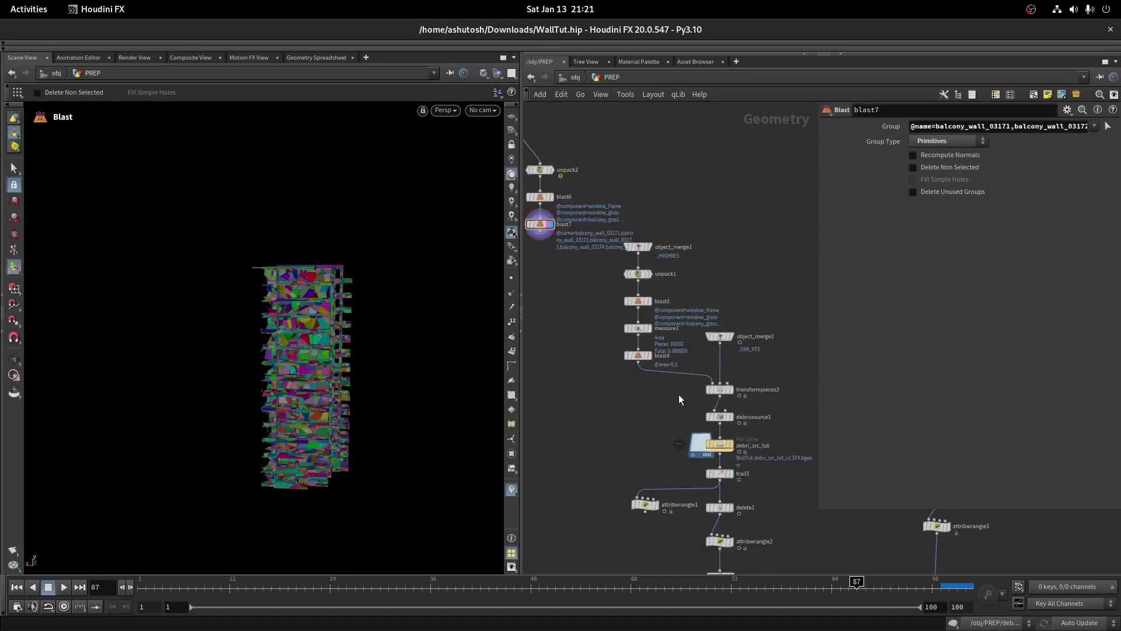
{"action": "left_click_drag", "start_coordinate": [743, 324], "coordinate": [712, 349], "text": "shift"}
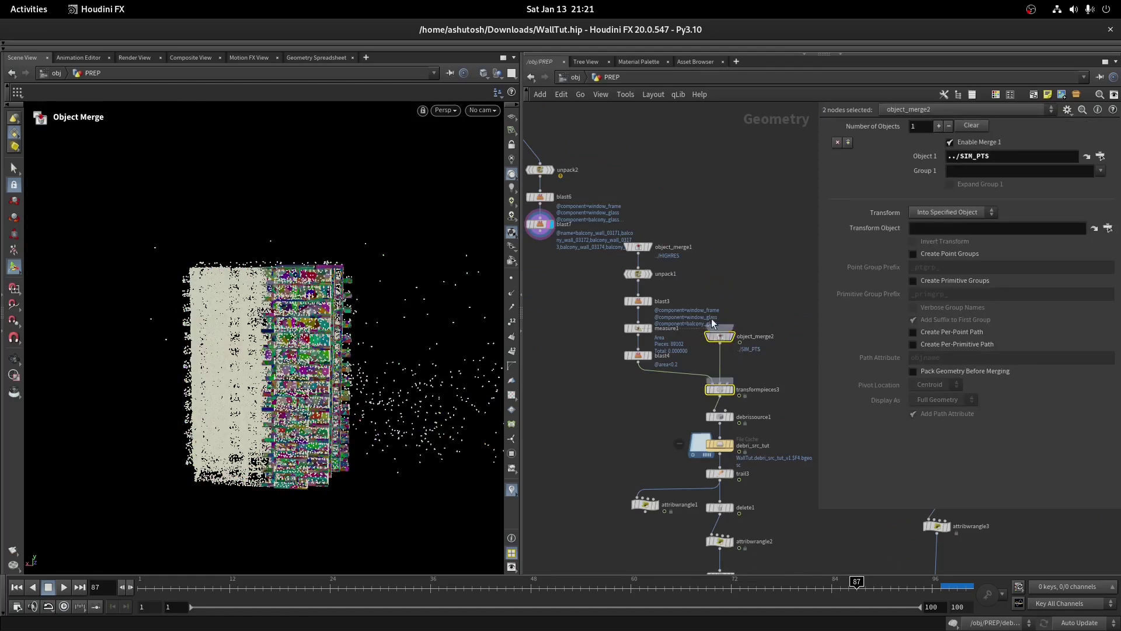
{"action": "left_click_drag", "start_coordinate": [679, 273], "coordinate": [590, 199]}
{"action": "middle_click_drag", "start_coordinate": [561, 299], "coordinate": [650, 316]}
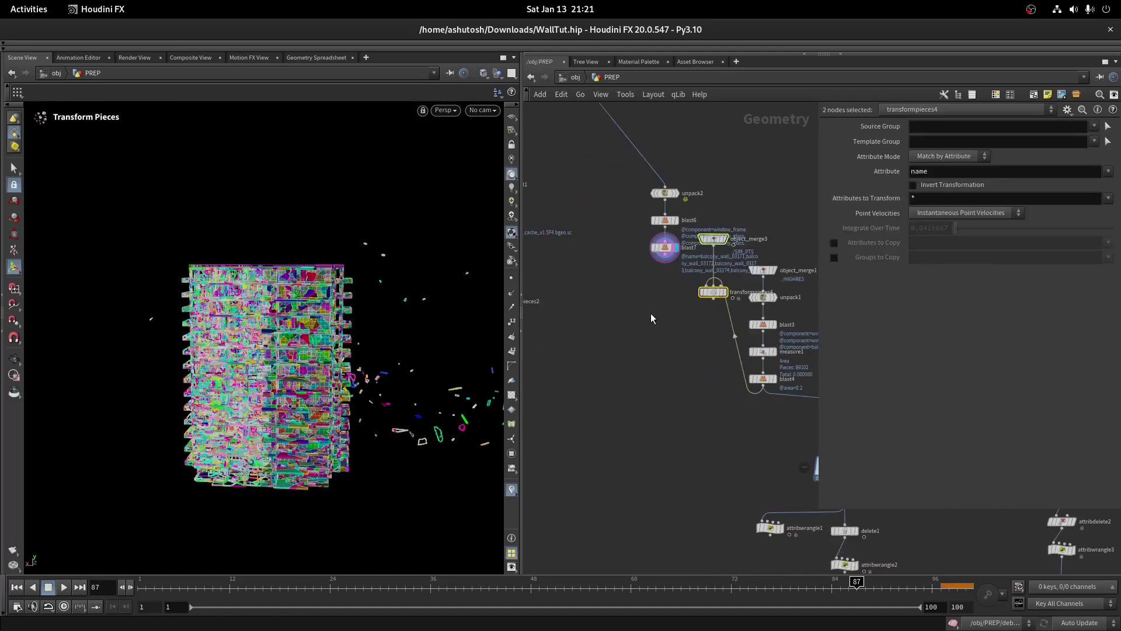
Display the new transformpieces4 result, view the building from the side, and reselect blast7
{"action": "left_click", "coordinate": [661, 348]}
{"action": "scroll", "coordinate": [641, 286], "scroll_direction": "up", "scroll_amount": 3}
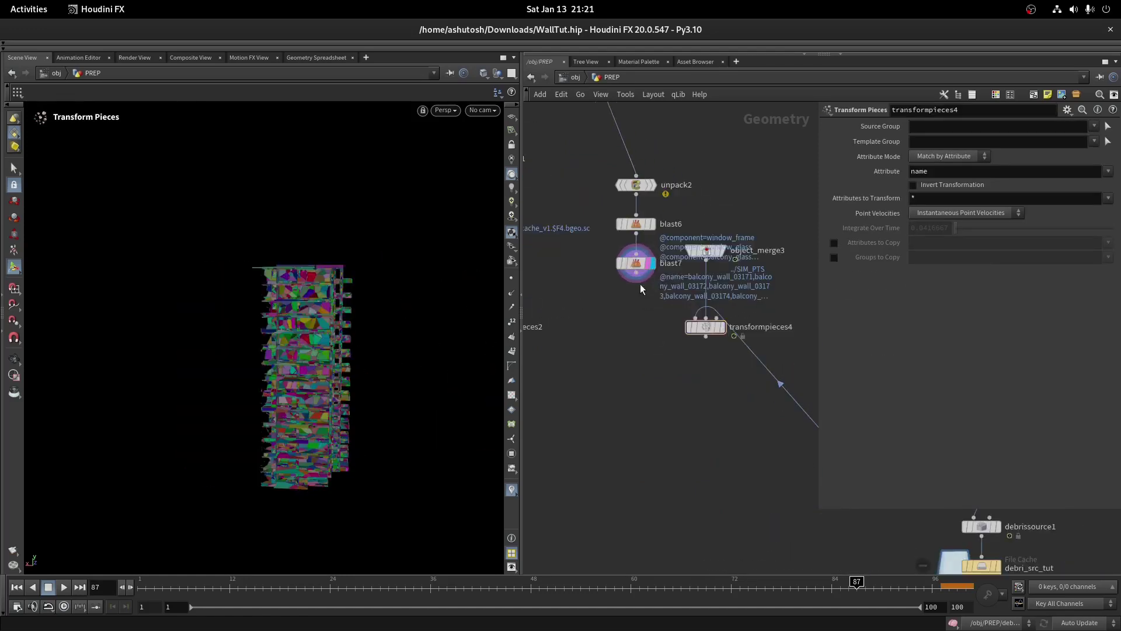
{"action": "left_click", "coordinate": [716, 321]}
{"action": "key", "text": "Escape"}
{"action": "scroll", "coordinate": [187, 340], "scroll_direction": "up", "scroll_amount": 3}
{"action": "left_click_drag", "start_coordinate": [188, 340], "coordinate": [82, 333]}
{"action": "key", "text": "Return"}
{"action": "scroll", "coordinate": [686, 382], "scroll_direction": "down", "scroll_amount": 3}
{"action": "scroll", "coordinate": [657, 295], "scroll_direction": "up", "scroll_amount": 5}
{"action": "left_click", "coordinate": [666, 312]}
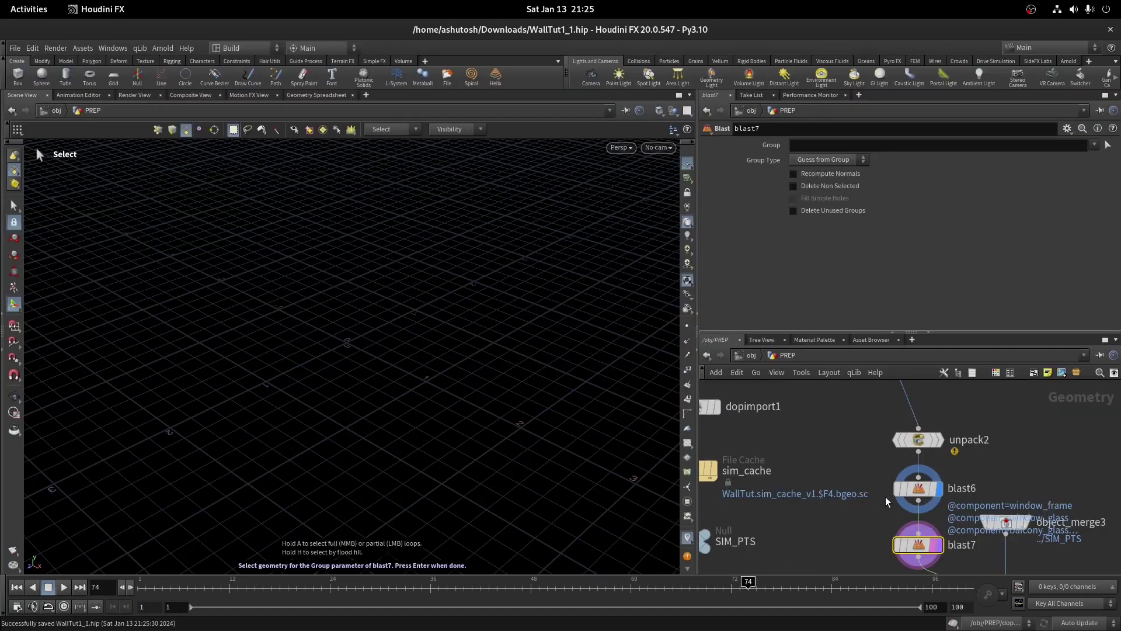
Review blast6 and blast7, then display the Transform Pieces result framed in the viewport
{"action": "left_click", "coordinate": [918, 488]}
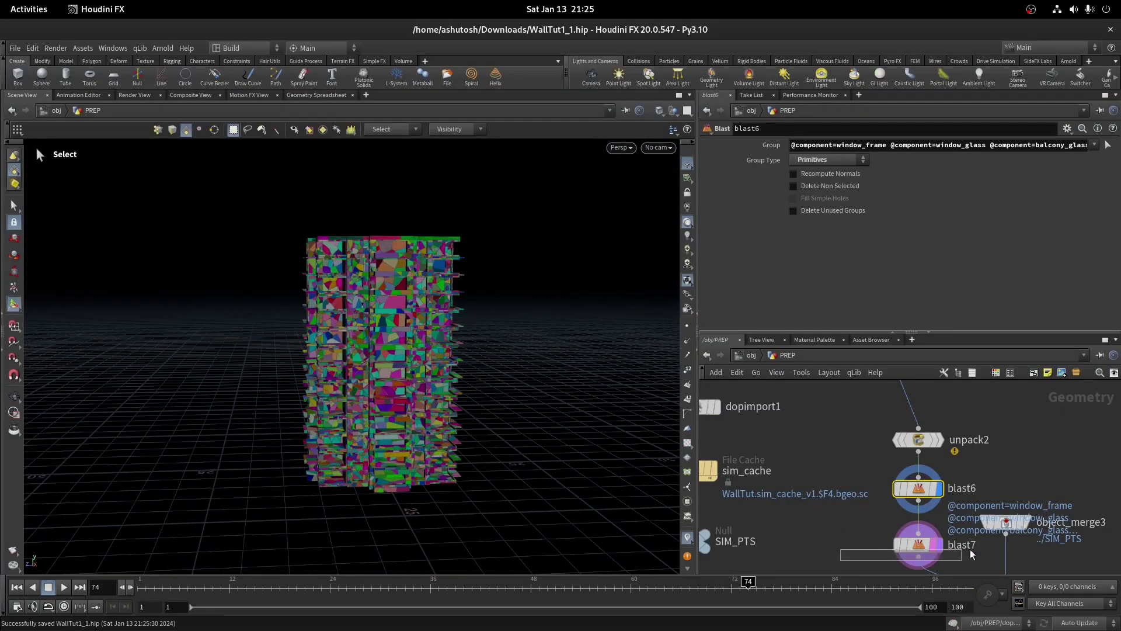
{"action": "left_click_drag", "start_coordinate": [841, 551], "coordinate": [977, 554]}
{"action": "scroll", "coordinate": [1005, 508], "scroll_direction": "up", "scroll_amount": 2}
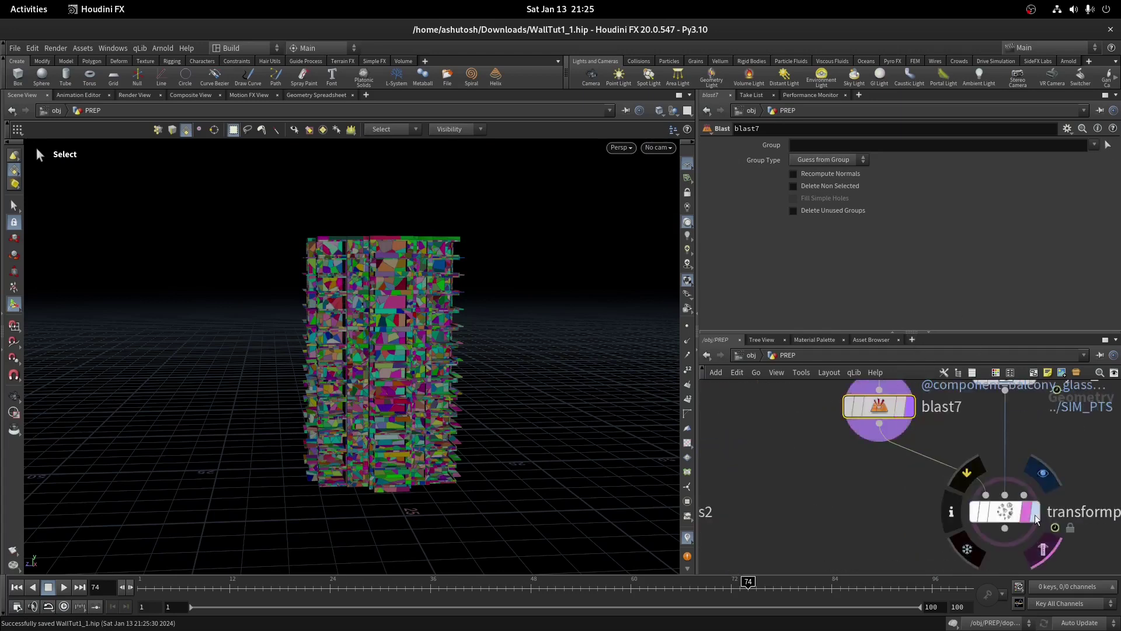
{"action": "left_click", "coordinate": [1037, 519]}
{"action": "scroll", "coordinate": [992, 485], "scroll_direction": "down", "scroll_amount": 2}
{"action": "scroll", "coordinate": [915, 464], "scroll_direction": "down", "scroll_amount": 1}
{"action": "key", "text": "g"}
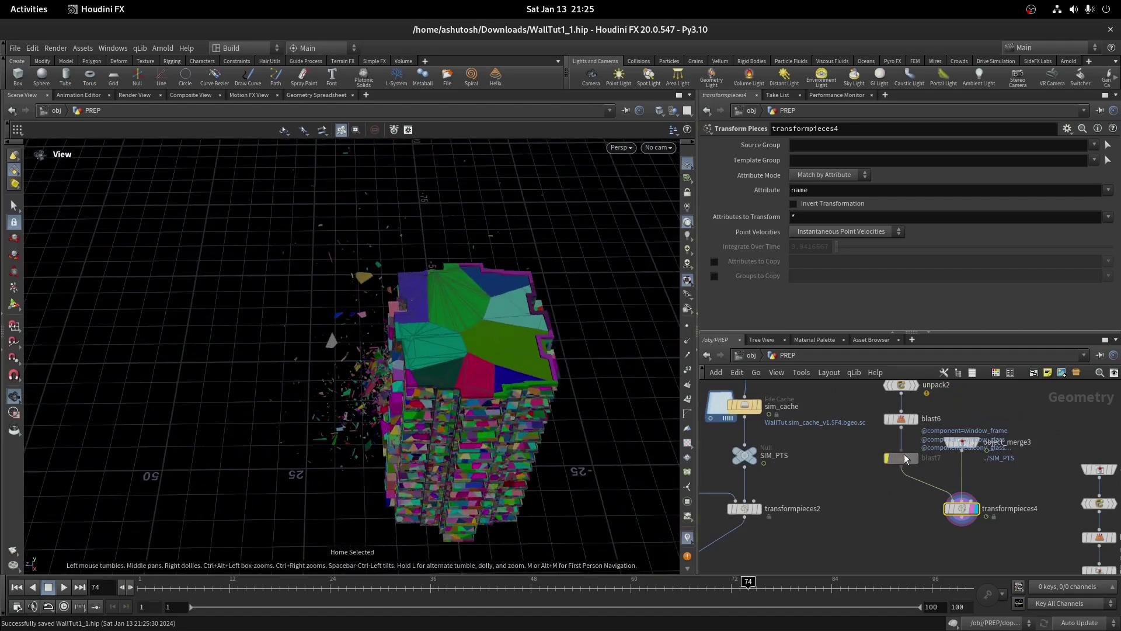
Re-pick blast7's group by box-selecting the right part of the building
{"action": "left_click", "coordinate": [907, 459]}
{"action": "left_click", "coordinate": [899, 458]}
{"action": "left_click", "coordinate": [1107, 146]}
{"action": "key", "text": "Escape"}
{"action": "left_click_drag", "start_coordinate": [397, 275], "coordinate": [409, 325]}
{"action": "key", "text": "Return"}
{"action": "left_click_drag", "start_coordinate": [411, 177], "coordinate": [429, 405]}
{"action": "key", "text": "Return"}
Display transformpieces4 at frame 100 and add a Null node below it
{"action": "scroll", "coordinate": [961, 507], "scroll_direction": "up", "scroll_amount": 4}
{"action": "left_click", "coordinate": [978, 509]}
{"action": "left_click", "coordinate": [958, 509]}
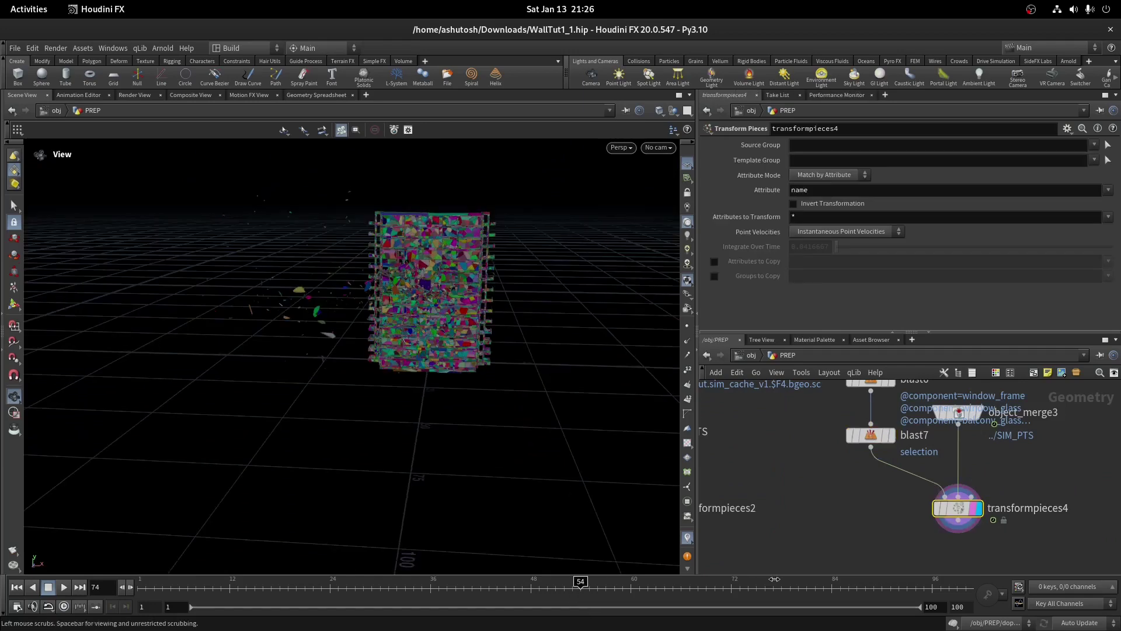
{"action": "left_click_drag", "start_coordinate": [830, 574], "coordinate": [968, 581]}
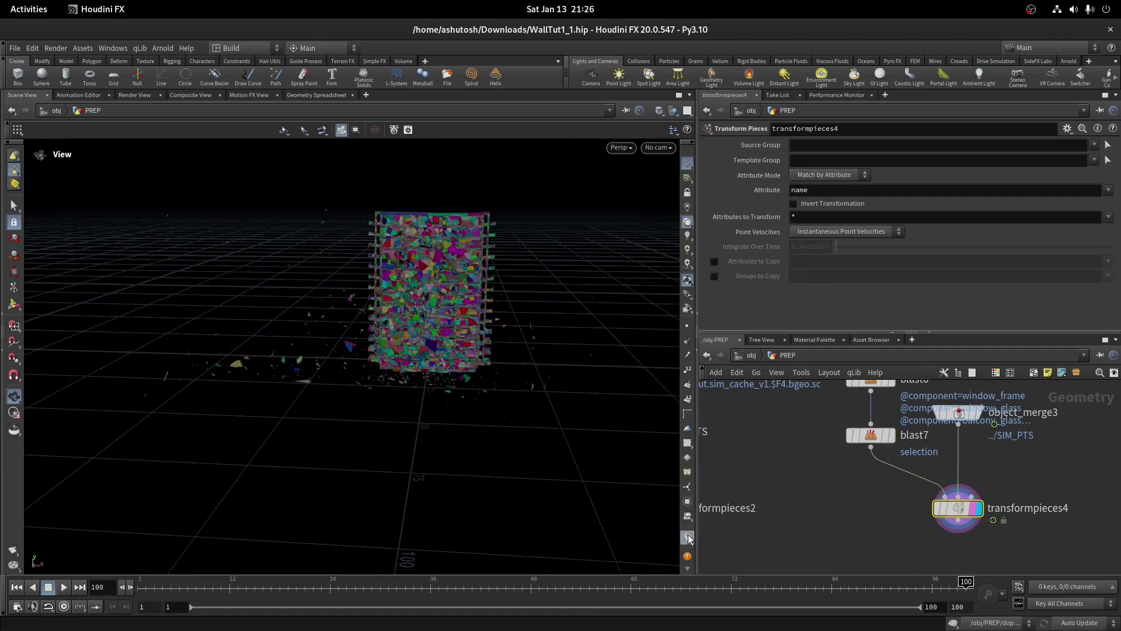
{"action": "left_click_drag", "start_coordinate": [645, 478], "coordinate": [645, 468]}
{"action": "scroll", "coordinate": [885, 468], "scroll_direction": "down", "scroll_amount": 2}
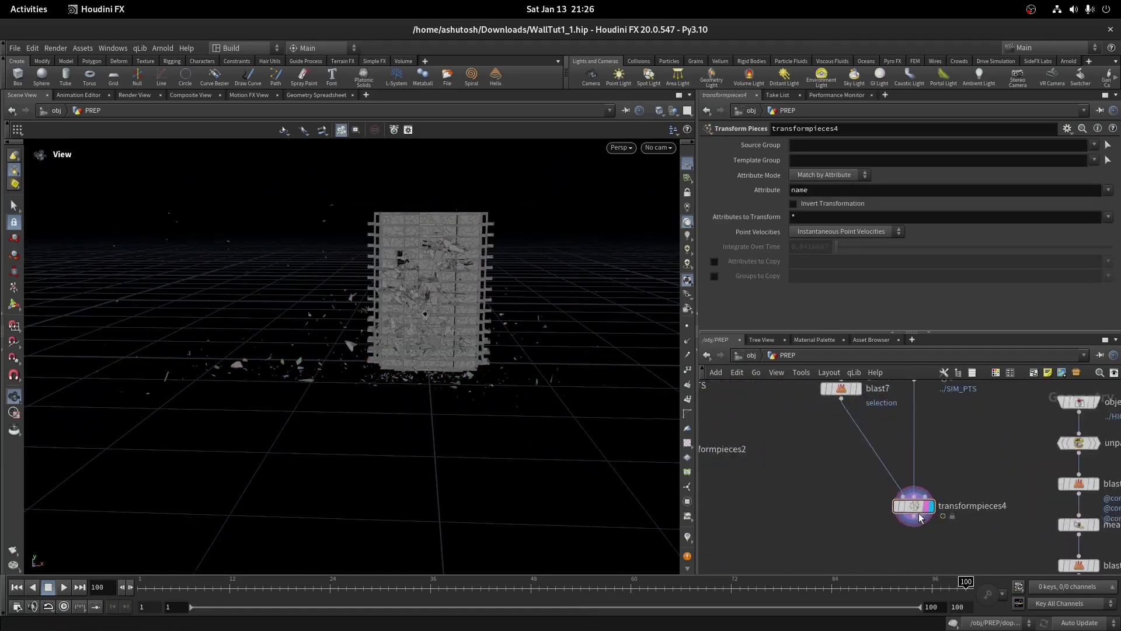
{"action": "scroll", "coordinate": [920, 518], "scroll_direction": "up", "scroll_amount": 2}
{"action": "key", "text": "Tab"}
{"action": "type", "text": "null"}
{"action": "key", "text": "Return"}
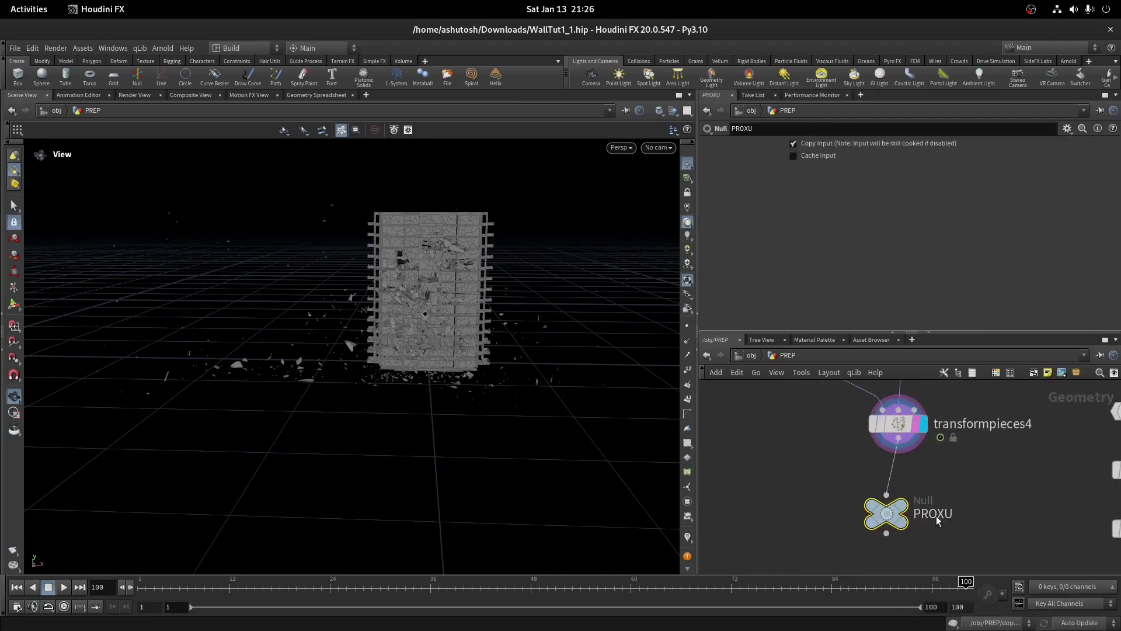
Fix the Null's name to PROXY
{"action": "scroll", "coordinate": [937, 516], "scroll_direction": "up", "scroll_amount": 2}
{"action": "double_click", "coordinate": [937, 516]}
{"action": "key", "text": "shift+Left"}
{"action": "type", "text": "Y"}
{"action": "key", "text": "Return"}
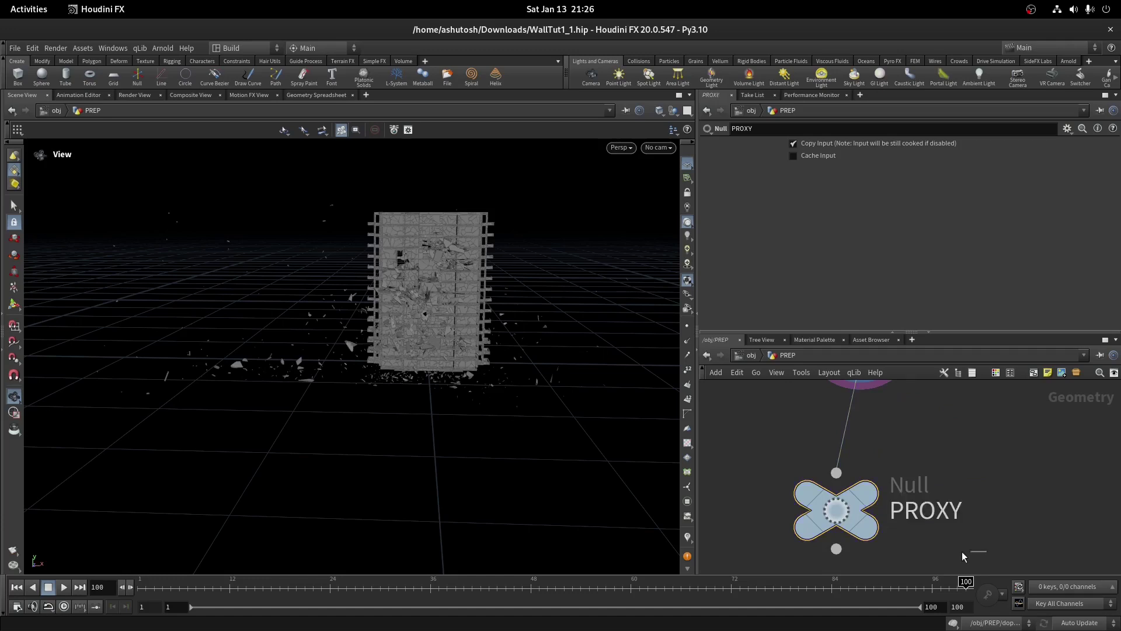
Paste a copy of the DOP network as dopnet2 below rest1 and dive inside it
{"action": "scroll", "coordinate": [732, 457], "scroll_direction": "down", "scroll_amount": 3}
{"action": "key", "text": "ctrl+c"}
{"action": "scroll", "coordinate": [809, 482], "scroll_direction": "down", "scroll_amount": 2}
{"action": "left_click", "coordinate": [783, 440], "text": "shift"}
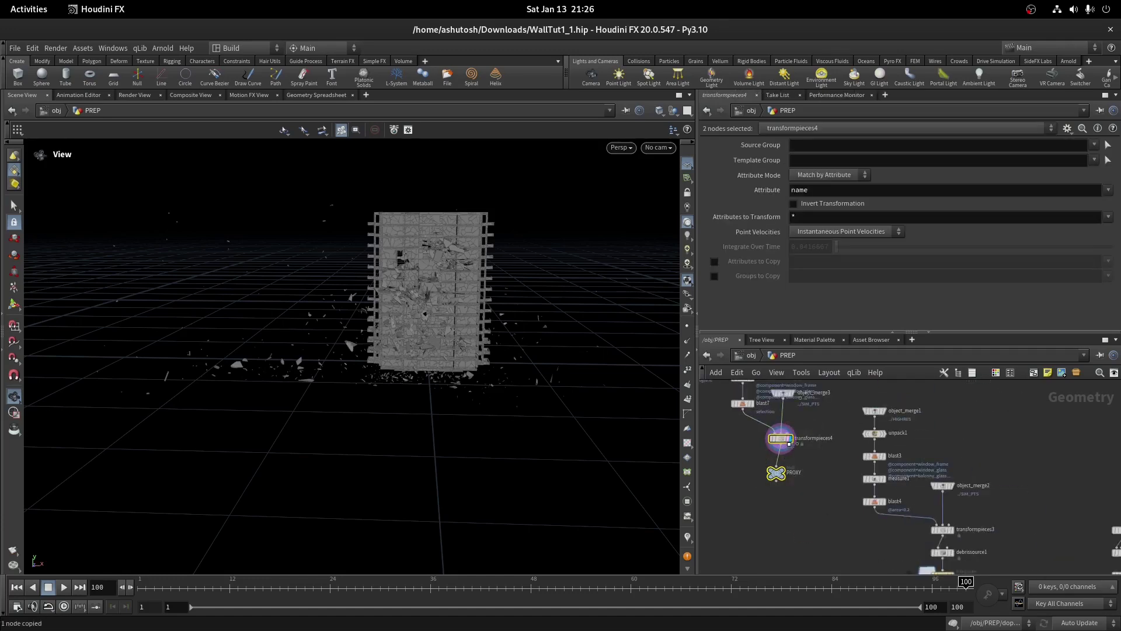
{"action": "scroll", "coordinate": [832, 500], "scroll_direction": "down", "scroll_amount": 4}
{"action": "scroll", "coordinate": [845, 416], "scroll_direction": "down", "scroll_amount": 5}
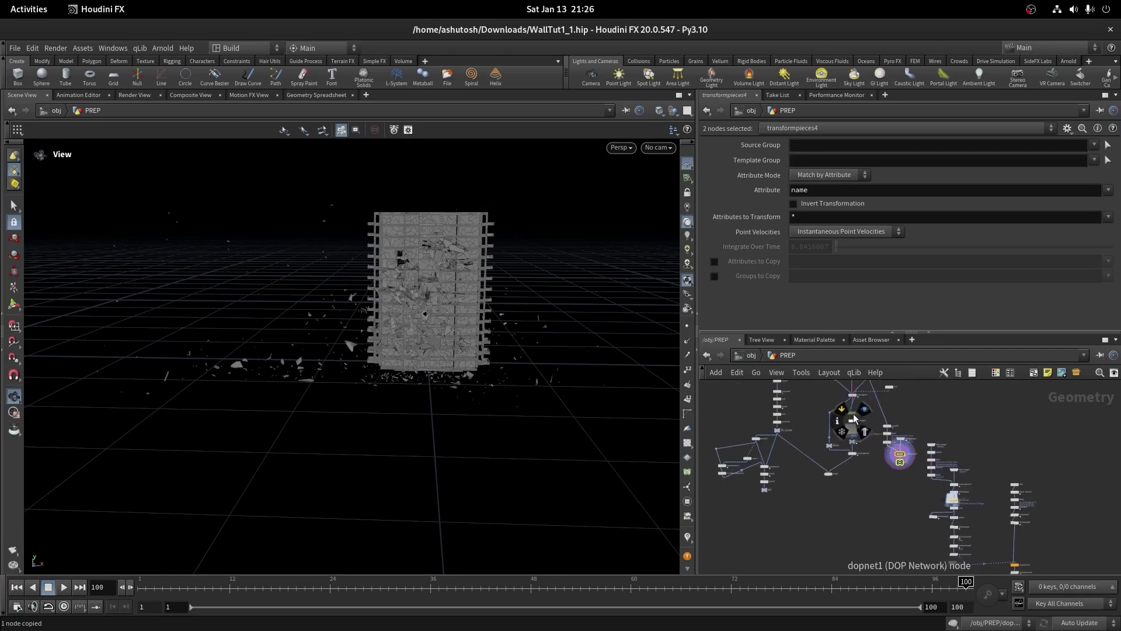
{"action": "key", "text": "ctrl+v"}
{"action": "scroll", "coordinate": [843, 458], "scroll_direction": "up", "scroll_amount": 3}
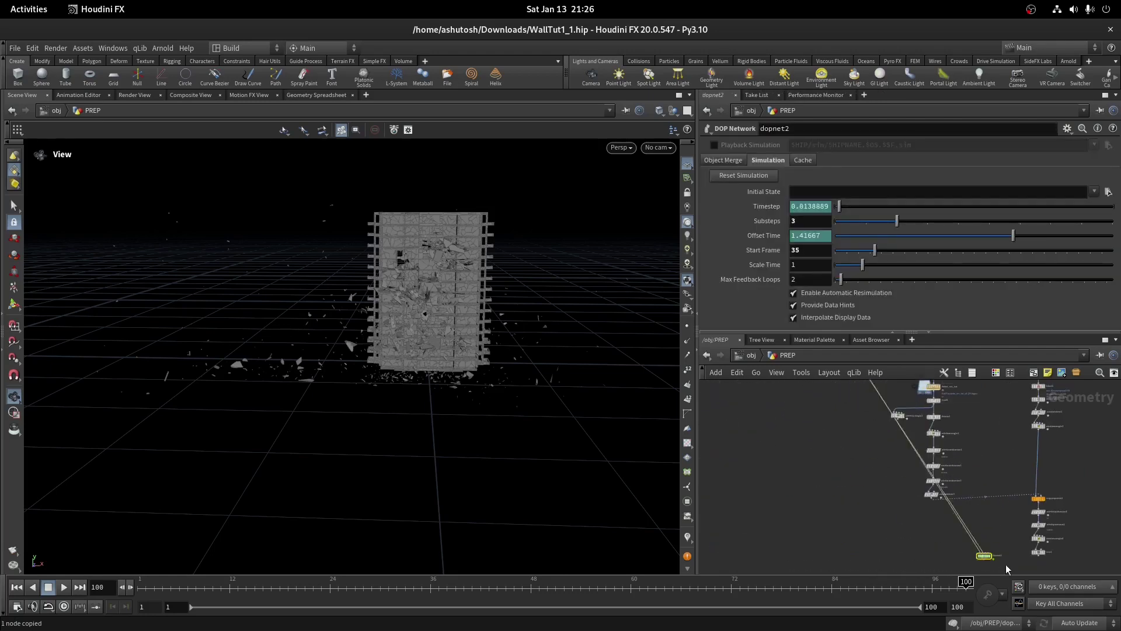
{"action": "scroll", "coordinate": [1043, 534], "scroll_direction": "up", "scroll_amount": 3}
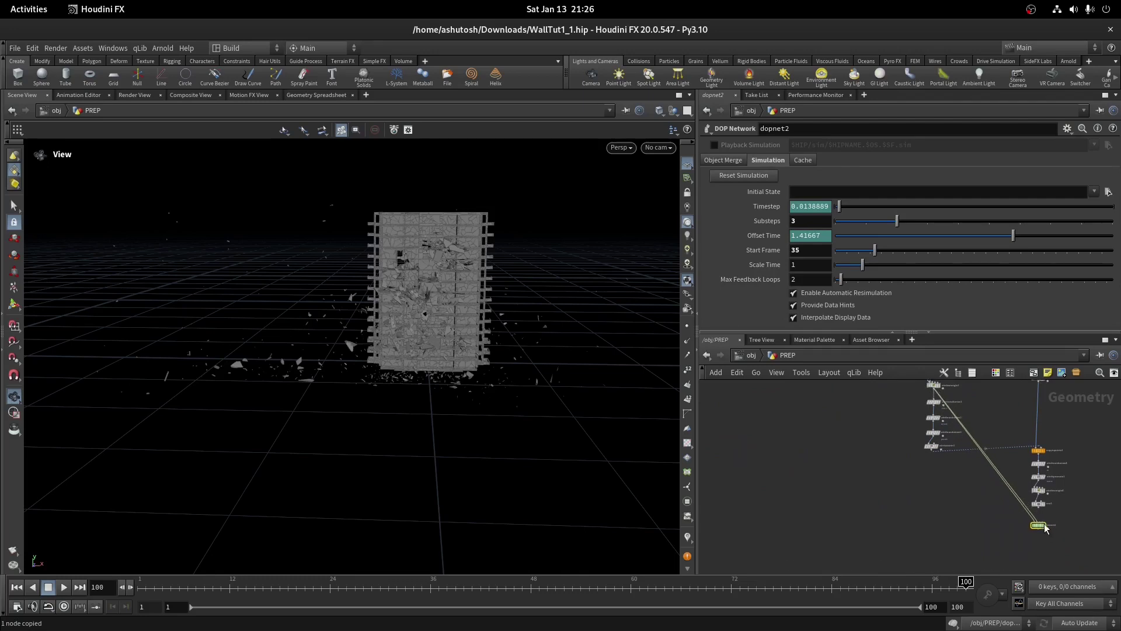
{"action": "left_click", "coordinate": [1033, 524]}
{"action": "double_click", "coordinate": [1049, 564]}
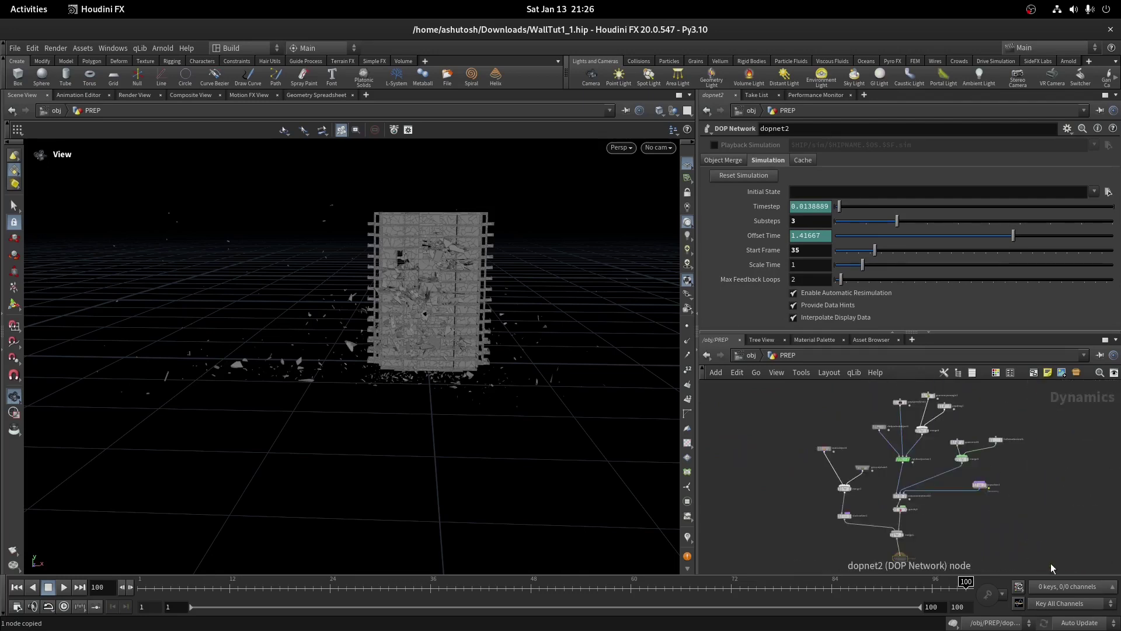
At the first frame, delete the wrangle, speed limit, drag and other unneeded DOP nodes
{"action": "left_click", "coordinate": [17, 587]}
{"action": "scroll", "coordinate": [771, 438], "scroll_direction": "up", "scroll_amount": 5}
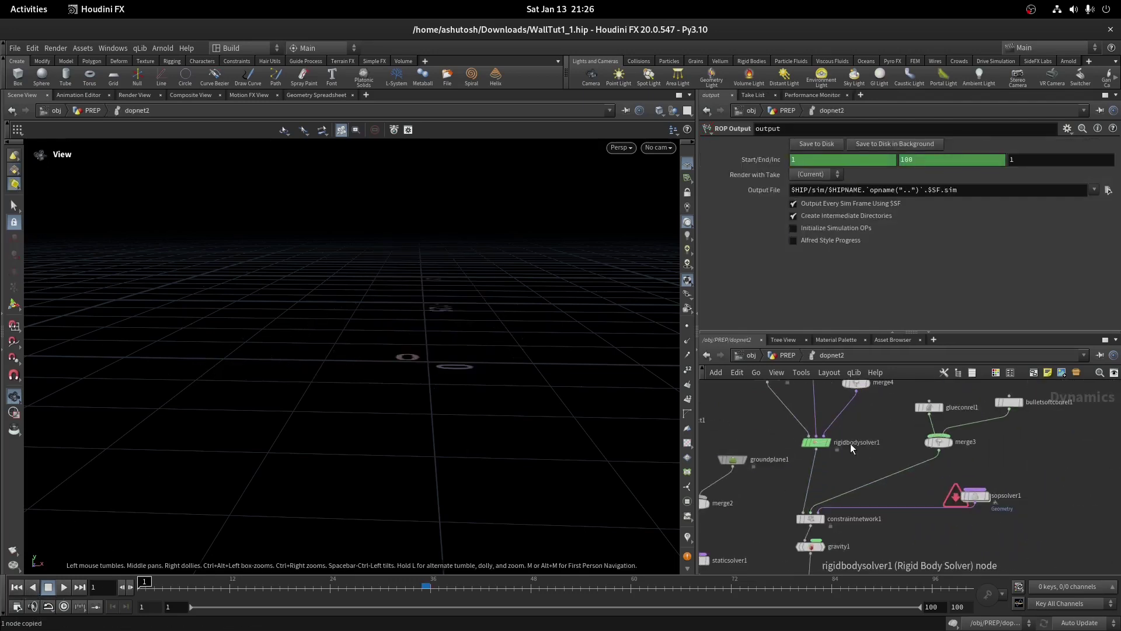
{"action": "left_click", "coordinate": [733, 425]}
{"action": "middle_click_drag", "start_coordinate": [763, 464], "coordinate": [848, 463]}
{"action": "left_click_drag", "start_coordinate": [1081, 482], "coordinate": [1074, 485]}
{"action": "key", "text": "Delete"}
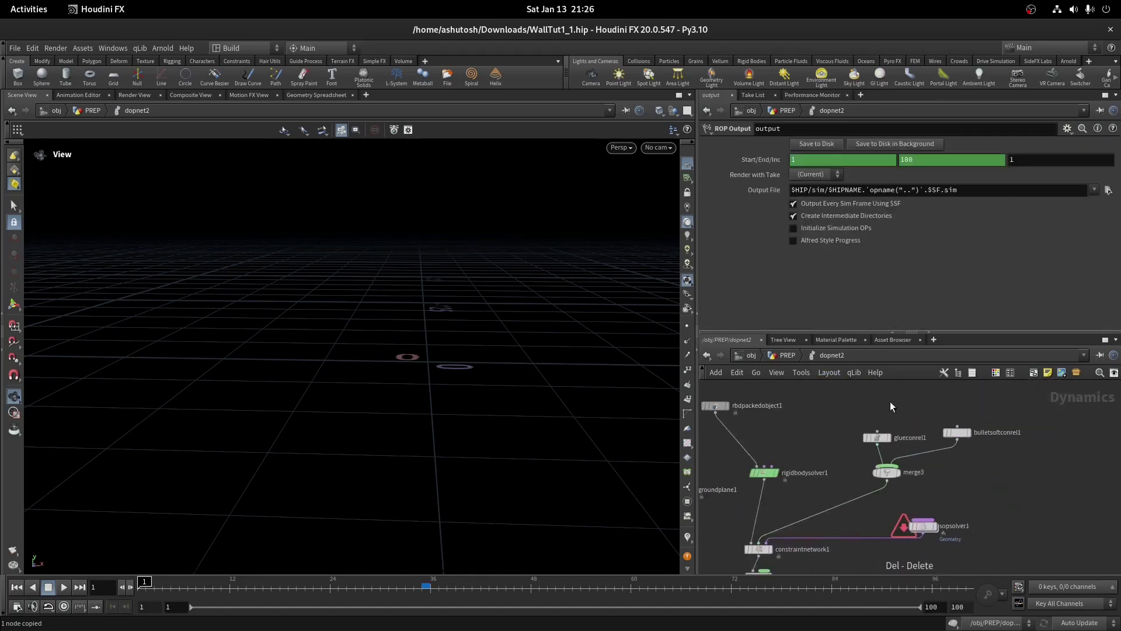
{"action": "left_click_drag", "start_coordinate": [881, 403], "coordinate": [1013, 508]}
{"action": "key", "text": "Delete"}
{"action": "key", "text": "Delete"}
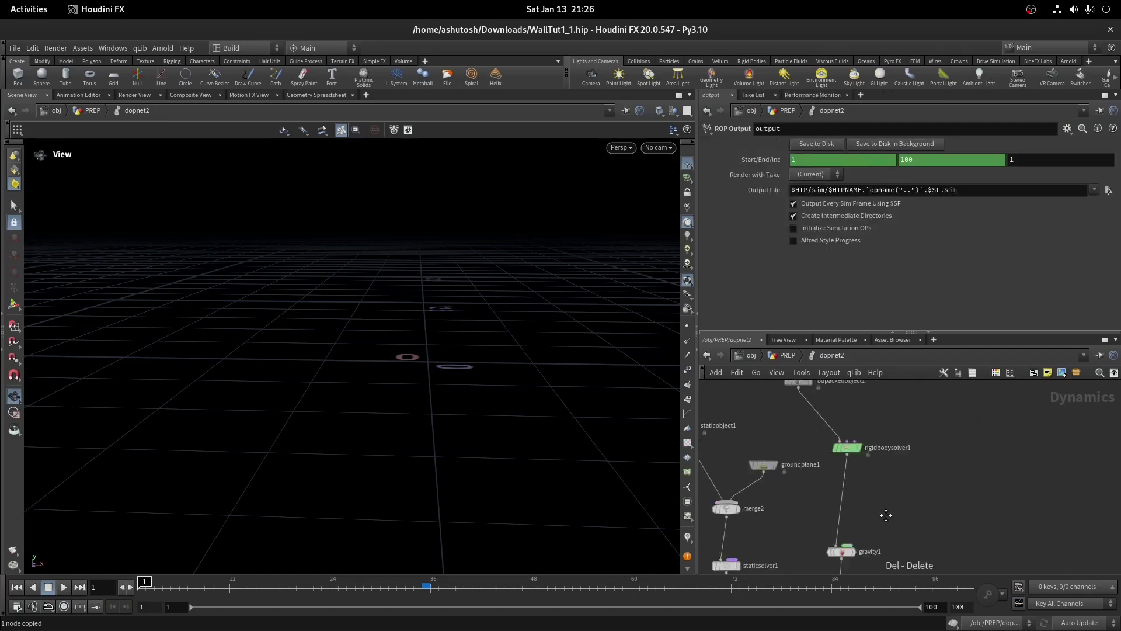
Paste rbdpackedobject2 and feed it, with rbdpackedobject1, through merge3 into the solver
{"action": "middle_click_drag", "start_coordinate": [781, 415], "coordinate": [812, 526]}
{"action": "key", "text": "ctrl+v"}
{"action": "left_click", "coordinate": [943, 412]}
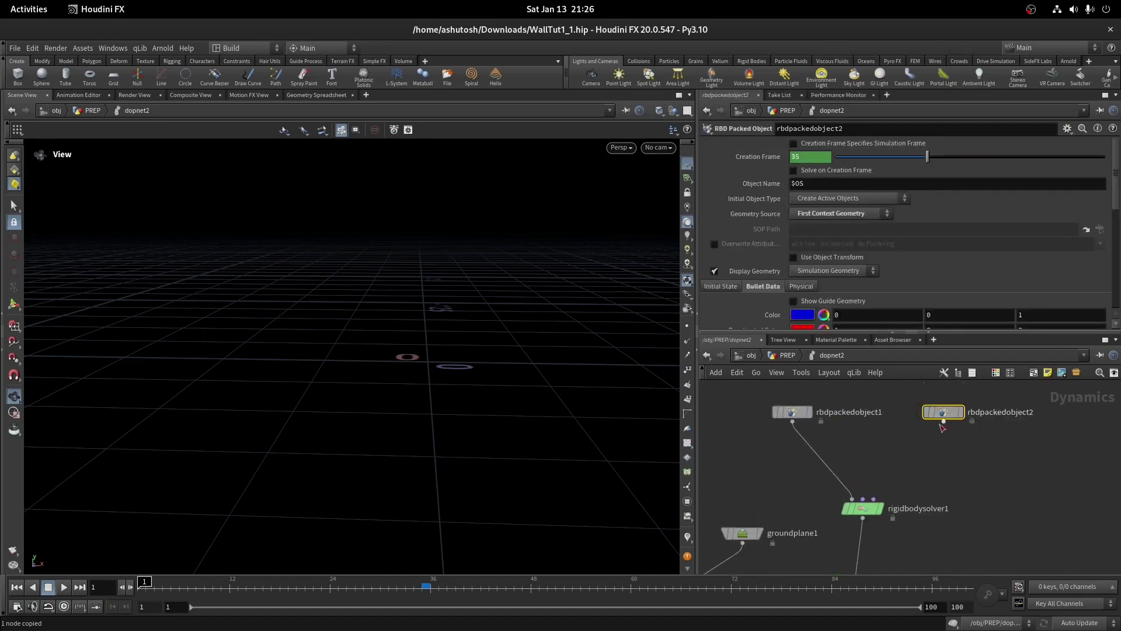
{"action": "left_click", "coordinate": [892, 443]}
{"action": "type", "text": "merge"}
{"action": "key", "text": "Return"}
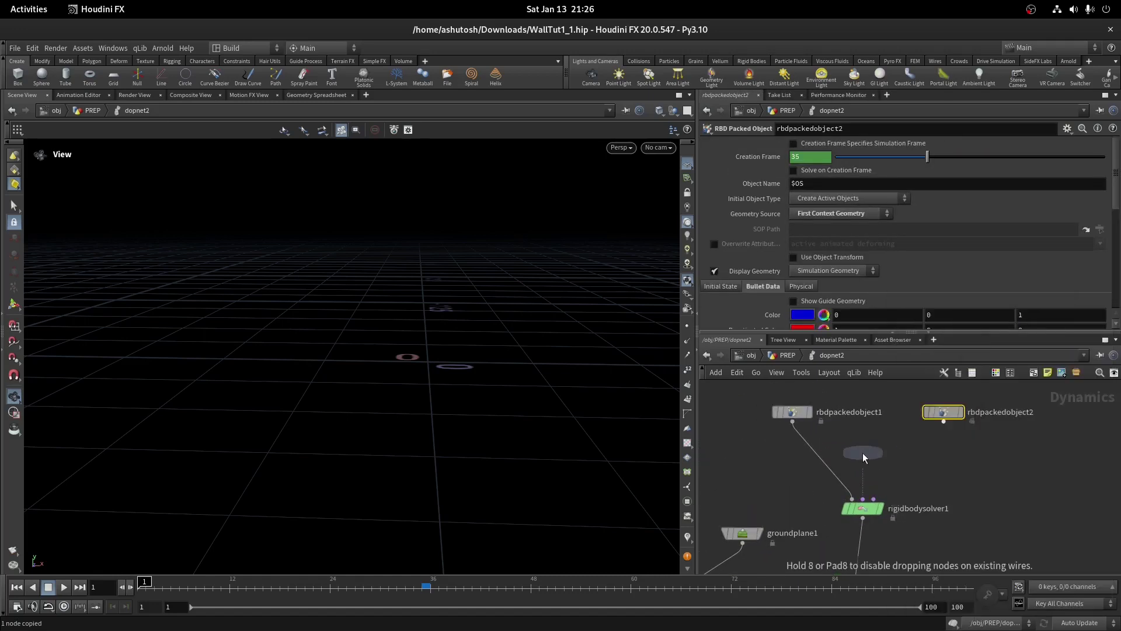
{"action": "left_click", "coordinate": [837, 488]}
{"action": "left_click", "coordinate": [825, 476]}
Source rbdpackedobject2 from SOP /obj/PREP/PROXY as Create Animated Static Objects at frame 35
{"action": "left_click", "coordinate": [944, 421]}
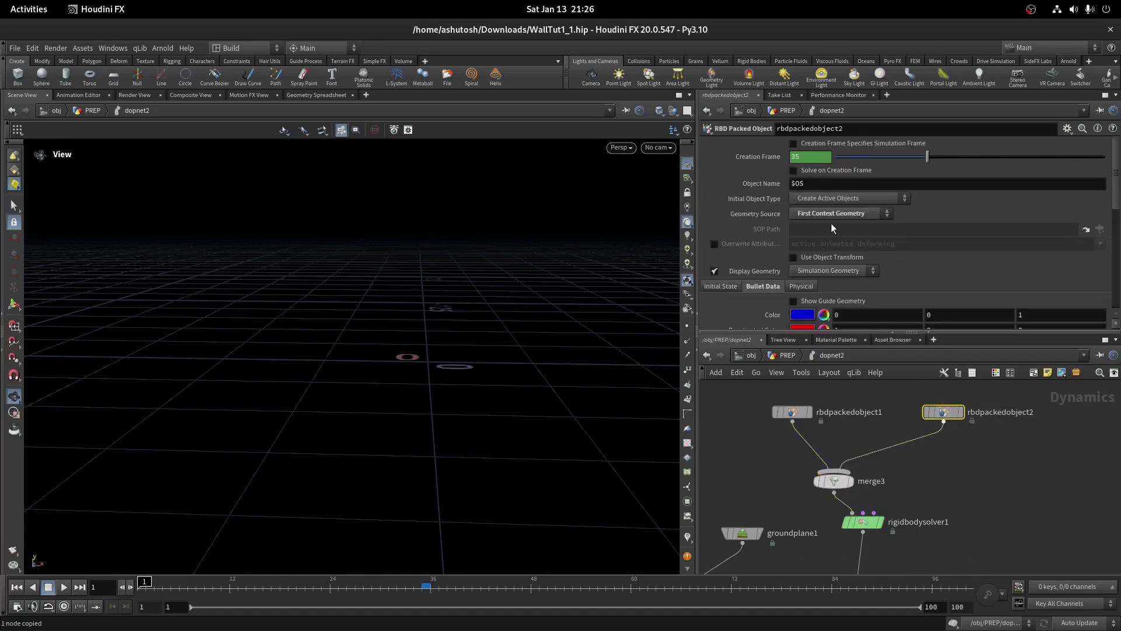
{"action": "left_click", "coordinate": [829, 214]}
{"action": "left_click", "coordinate": [825, 223]}
{"action": "key", "text": "ctrl+v"}
{"action": "left_click", "coordinate": [420, 587]}
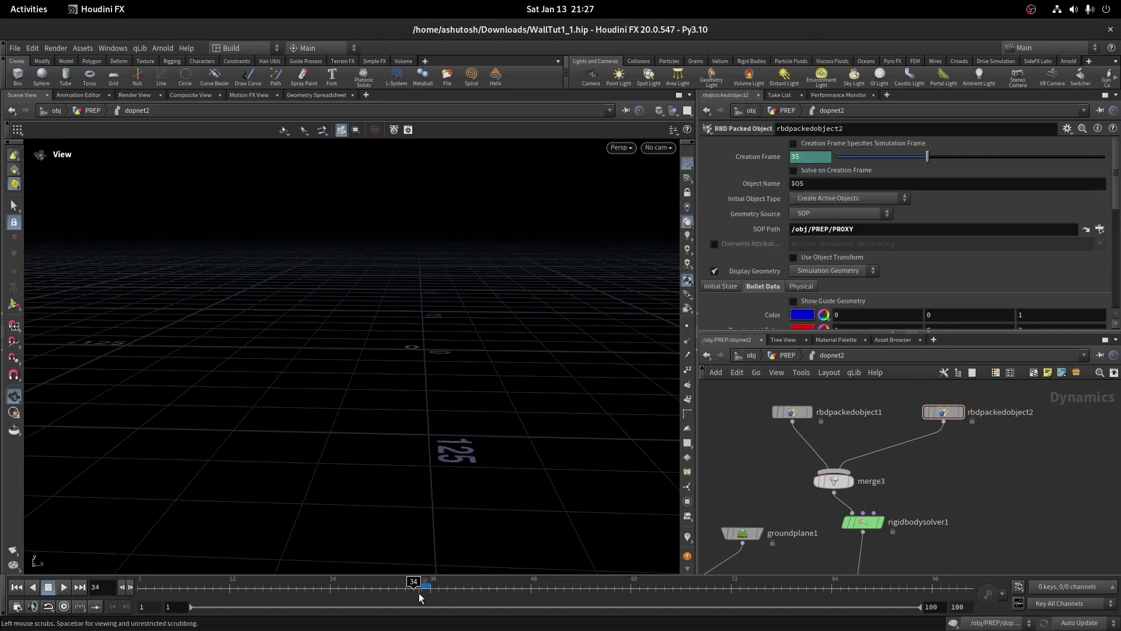
{"action": "key", "text": "g"}
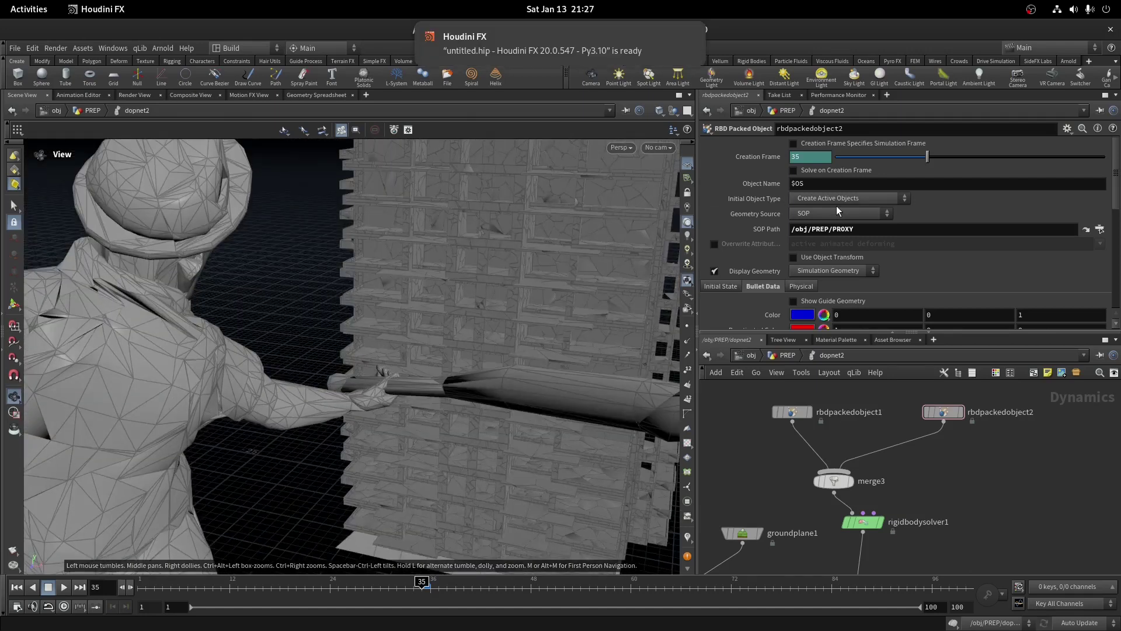
{"action": "left_click", "coordinate": [840, 199]}
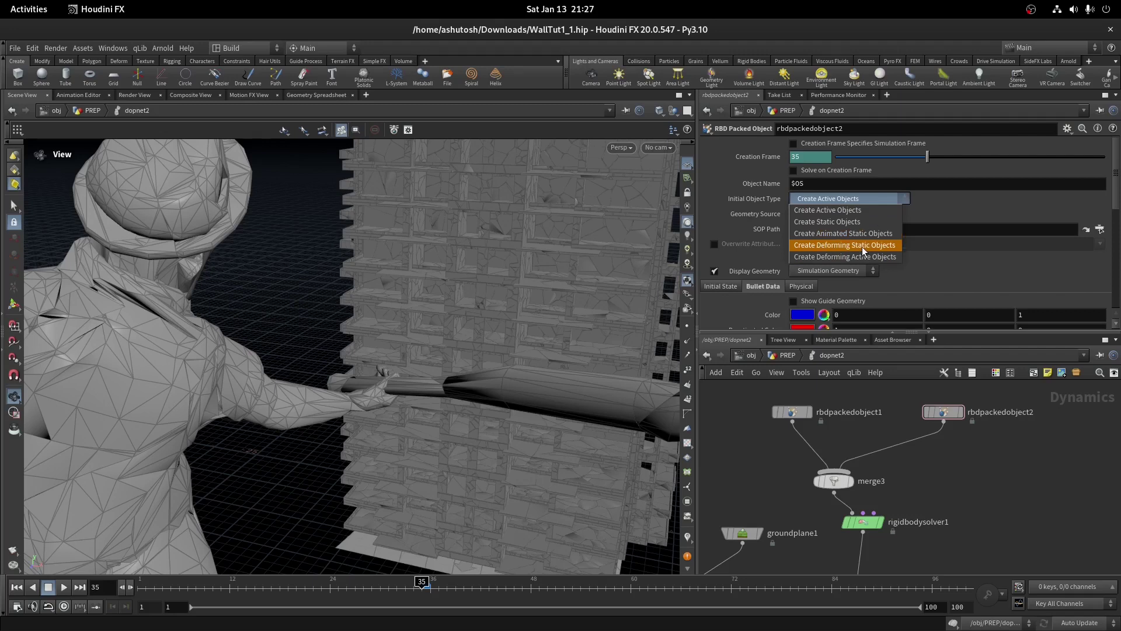
{"action": "left_click", "coordinate": [868, 236]}
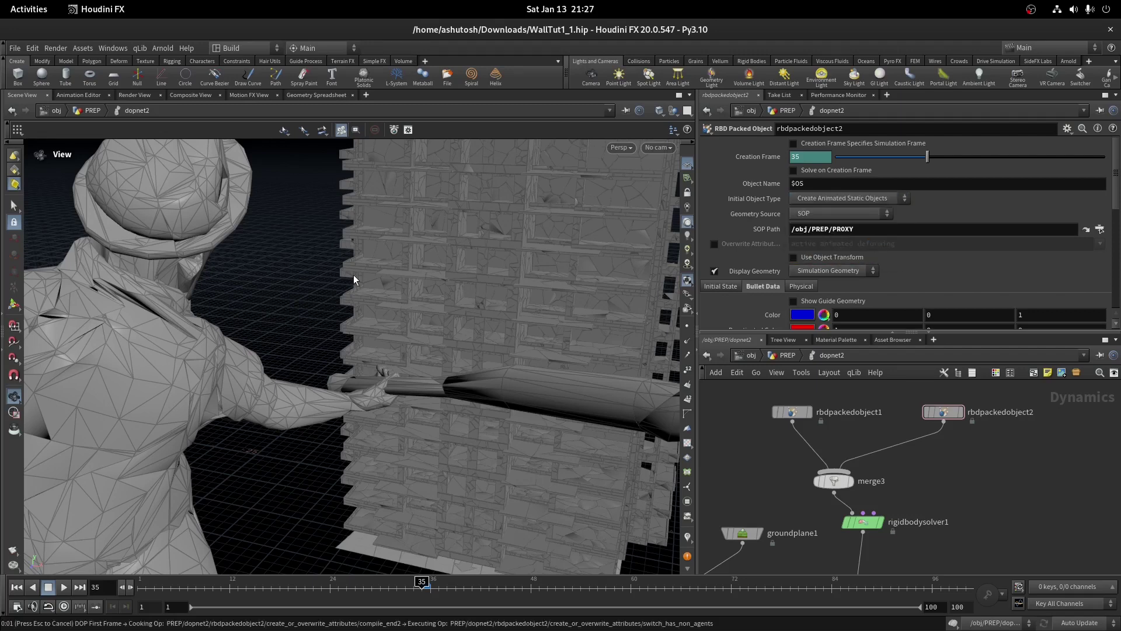
{"action": "left_click_drag", "start_coordinate": [380, 276], "coordinate": [367, 332]}
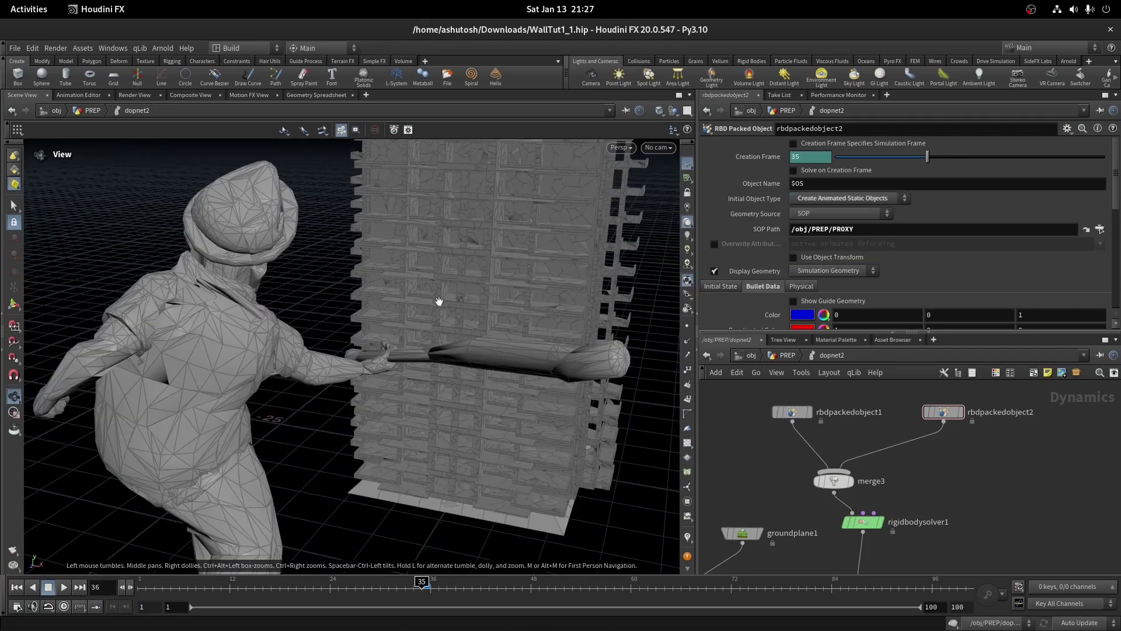
{"action": "left_click_drag", "start_coordinate": [448, 292], "coordinate": [445, 334]}
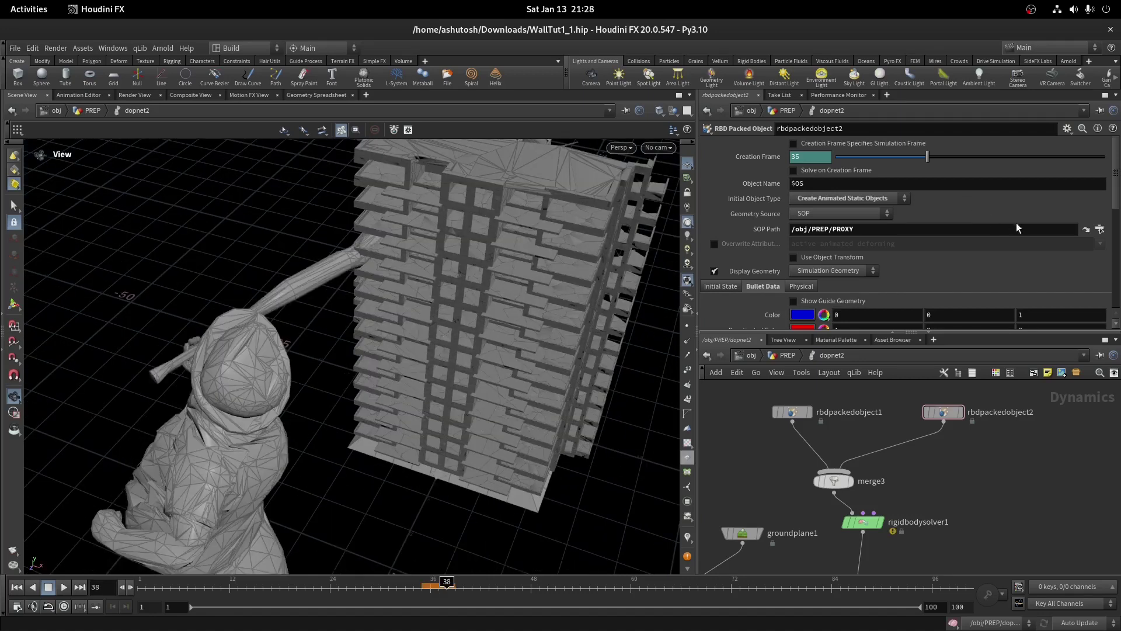
Jump to the PROXY node in PREP, inspect transformpieces4, and select blast7
{"action": "left_click", "coordinate": [1086, 230]}
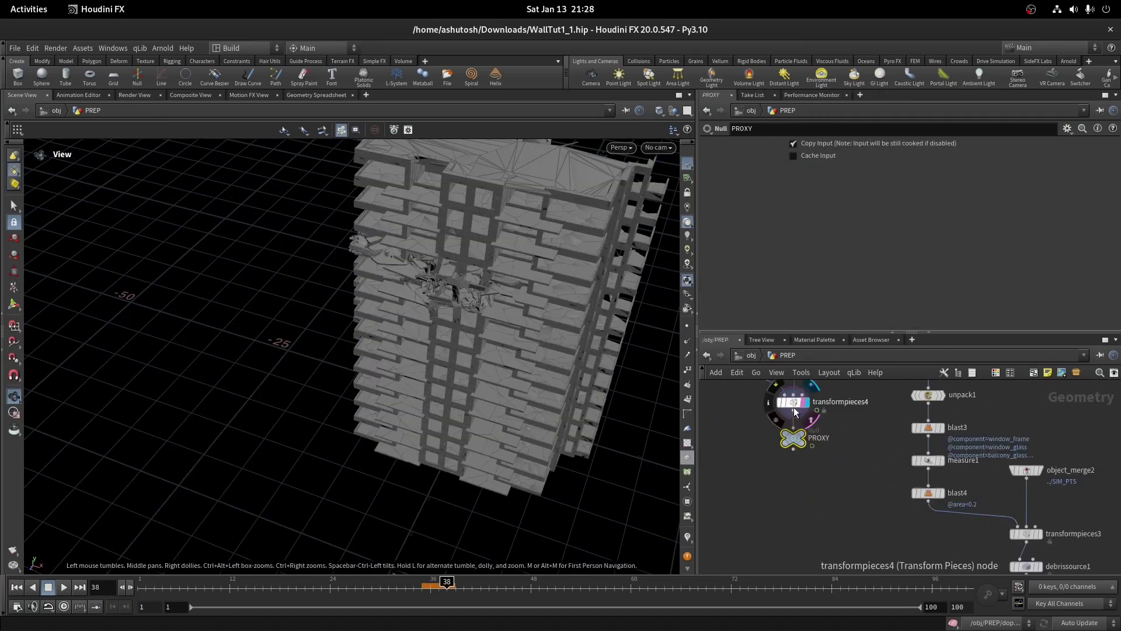
{"action": "middle_click", "coordinate": [794, 408]}
{"action": "middle_click_drag", "start_coordinate": [793, 407], "coordinate": [861, 490]}
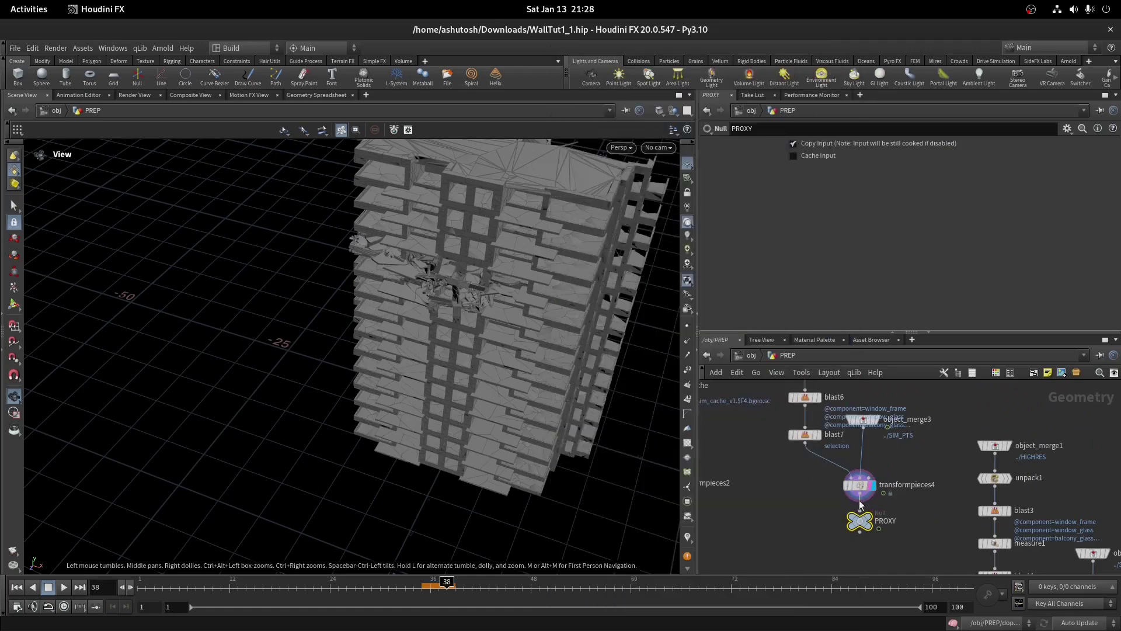
{"action": "middle_click", "coordinate": [866, 486]}
{"action": "key", "text": "Tab"}
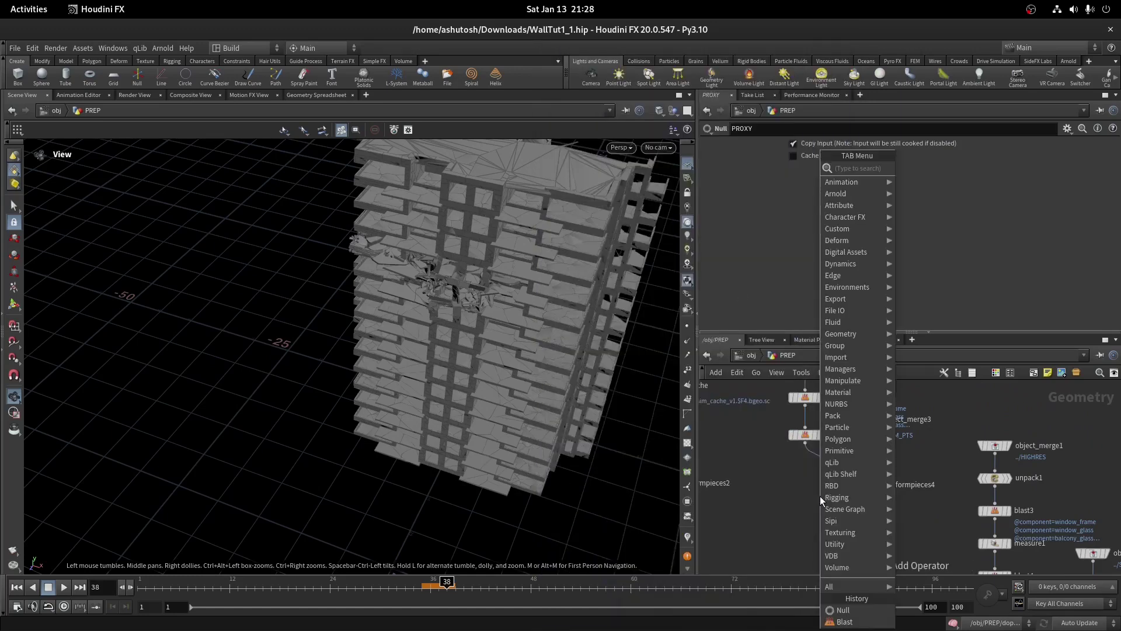
{"action": "left_click", "coordinate": [864, 419]}
{"action": "left_click", "coordinate": [805, 435]}
{"action": "left_click_drag", "start_coordinate": [479, 351], "coordinate": [104, 196]}
Clear blast7's Group and redisplay transformpieces4's framed building output
{"action": "triple_click", "coordinate": [1046, 146]}
{"action": "key", "text": "BackSpace"}
{"action": "scroll", "coordinate": [870, 445], "scroll_direction": "up", "scroll_amount": 3}
{"action": "left_click", "coordinate": [792, 426]}
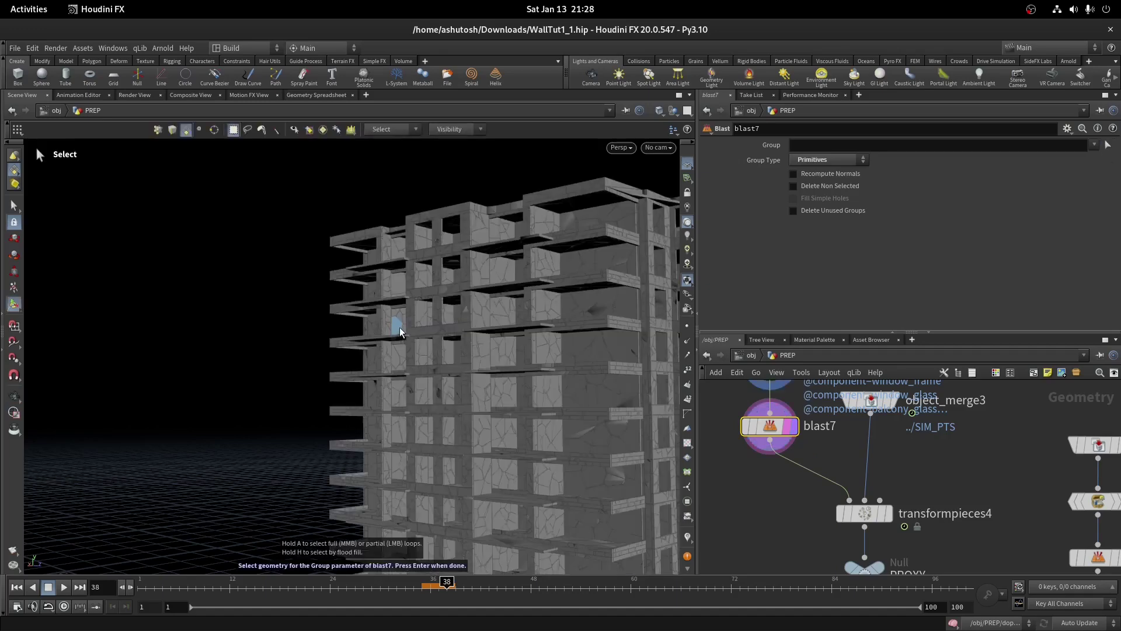
{"action": "scroll", "coordinate": [388, 321], "scroll_direction": "up", "scroll_amount": 4}
{"action": "scroll", "coordinate": [386, 321], "scroll_direction": "down", "scroll_amount": 3}
{"action": "left_click", "coordinate": [888, 513]}
{"action": "key", "text": "g"}
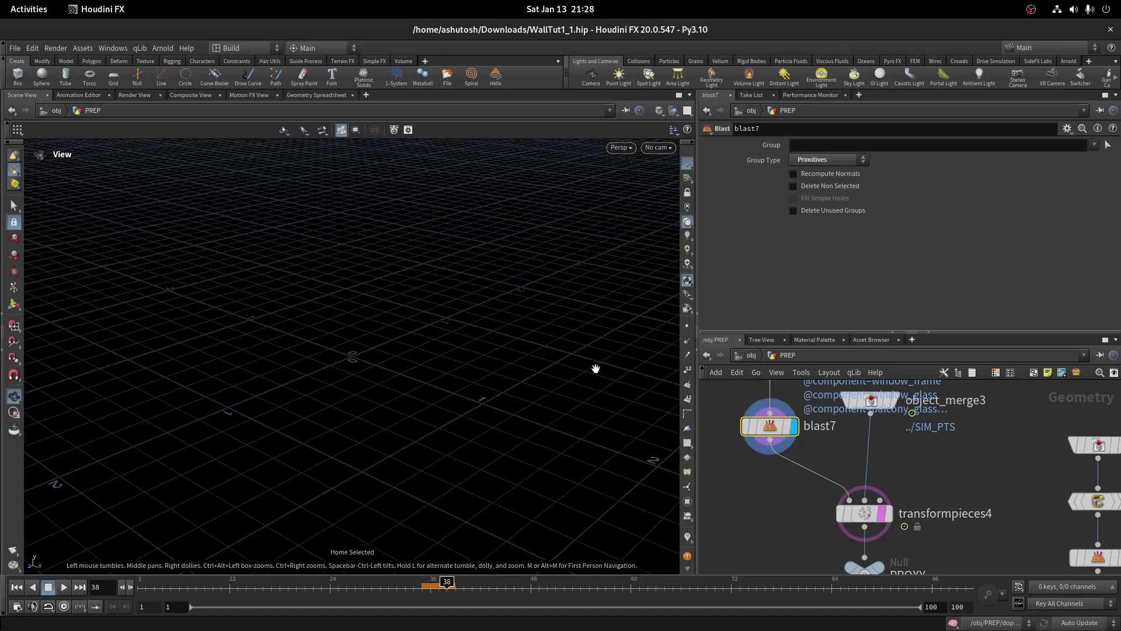
{"action": "mouse_move", "coordinate": [748, 415]}
{"action": "left_click", "coordinate": [865, 513]}
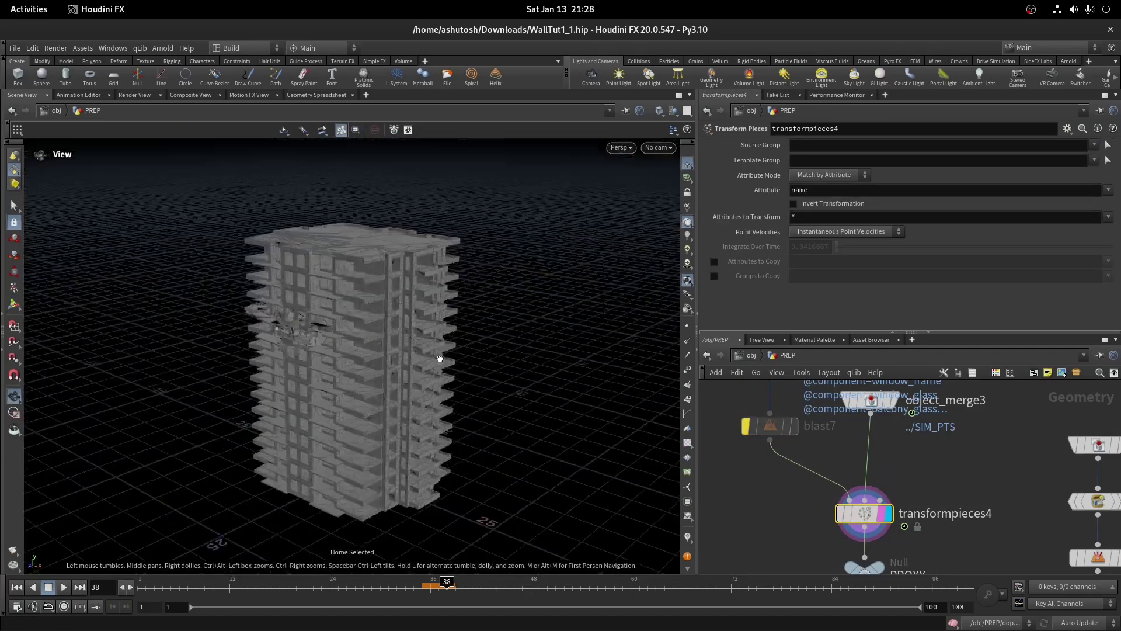
{"action": "left_click_drag", "start_coordinate": [385, 361], "coordinate": [382, 409]}
Box-select balcony walls as blast7's new group, starting with balcony_wall_03176 and balcony_wall_03177
{"action": "left_click", "coordinate": [787, 422]}
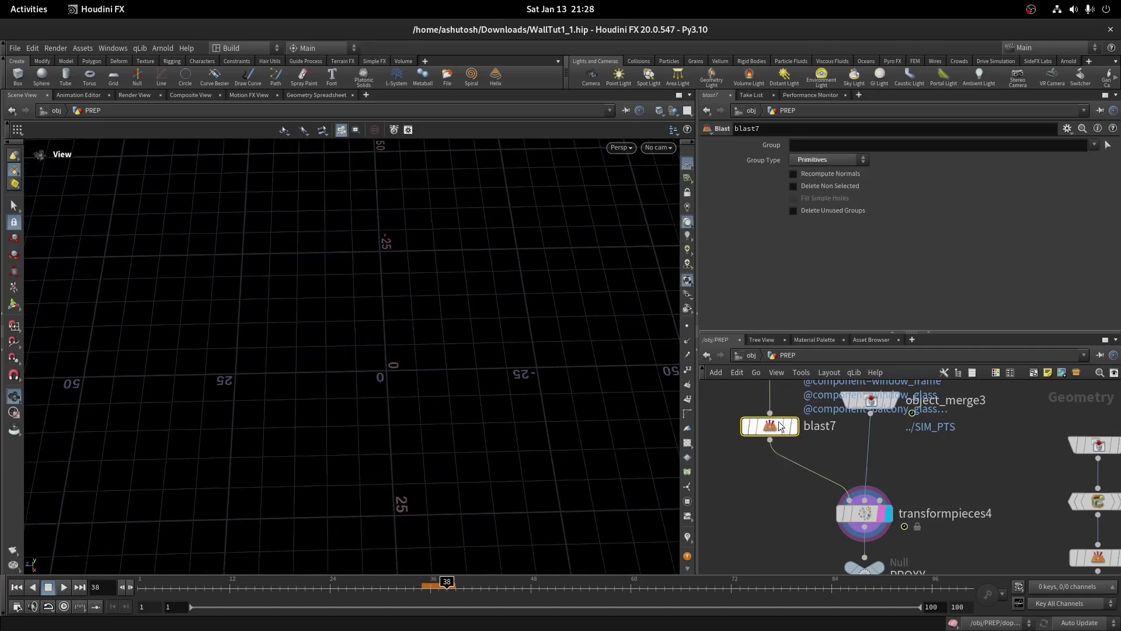
{"action": "left_click", "coordinate": [1108, 145]}
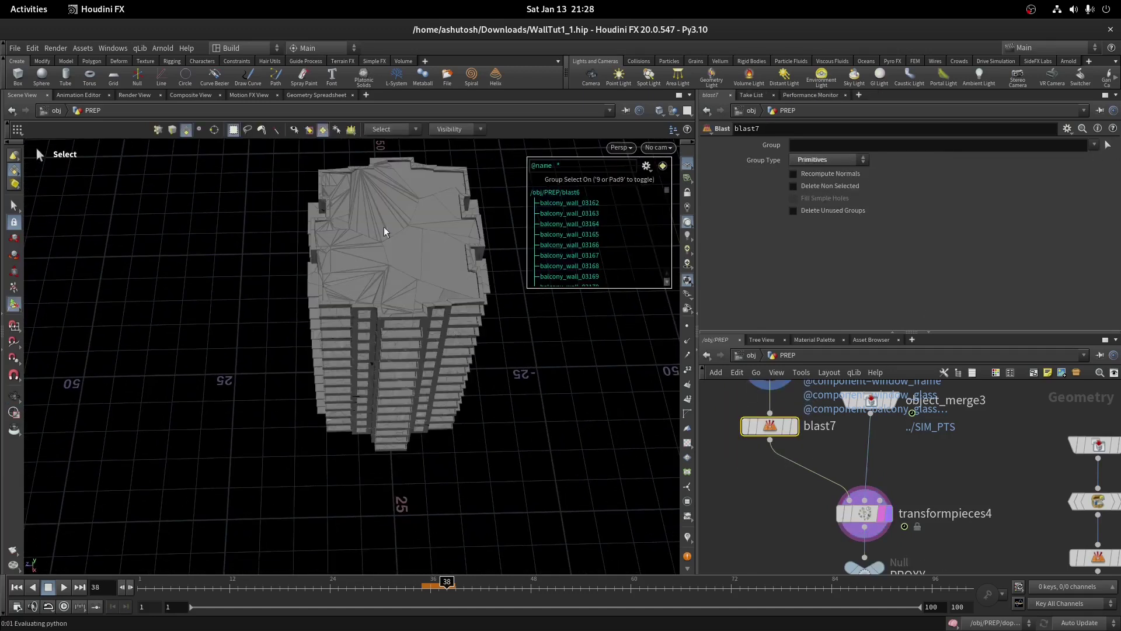
{"action": "left_click_drag", "start_coordinate": [357, 239], "coordinate": [374, 280]}
{"action": "left_click_drag", "start_coordinate": [380, 143], "coordinate": [490, 512]}
{"action": "left_click_drag", "start_coordinate": [409, 292], "coordinate": [408, 339]}
{"action": "key", "text": "Return"}
Insert pack1 between blast7 and transformpieces4, packing by name and transferring the name attribute
{"action": "key", "text": "g"}
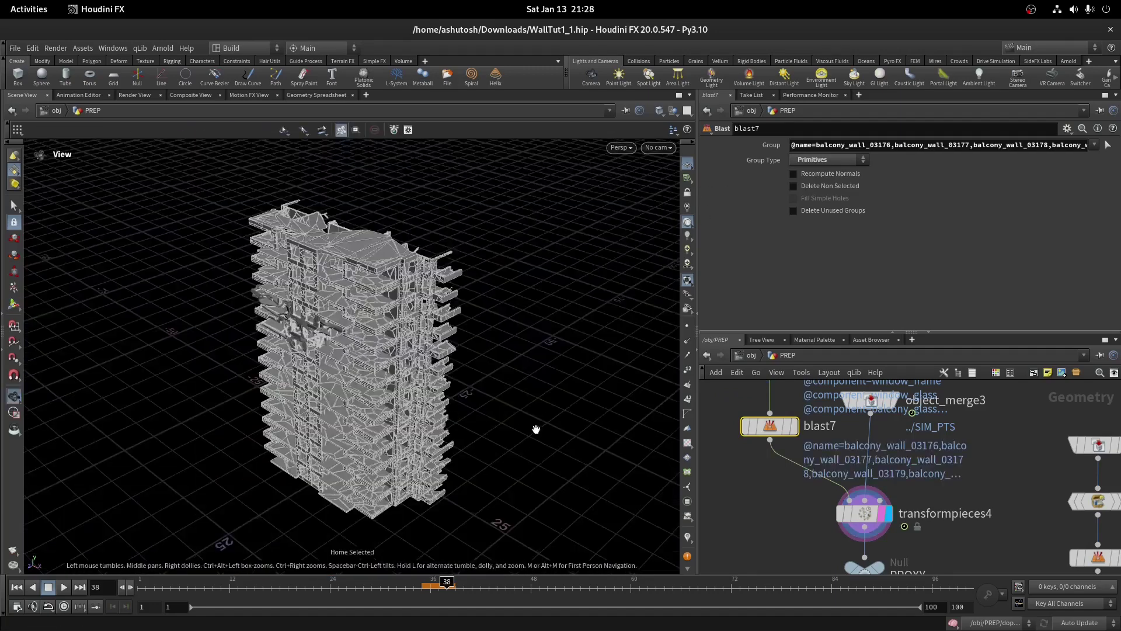
{"action": "left_click", "coordinate": [864, 512]}
{"action": "key", "text": "Tab"}
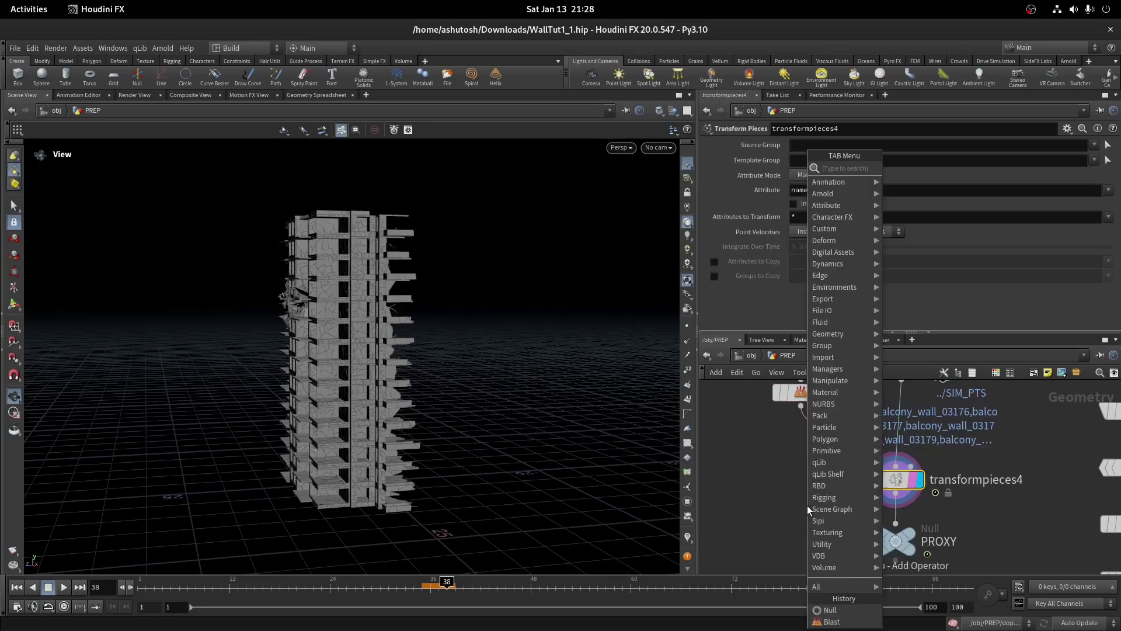
{"action": "type", "text": "pack"}
{"action": "key", "text": "Return"}
{"action": "left_click", "coordinate": [795, 455]}
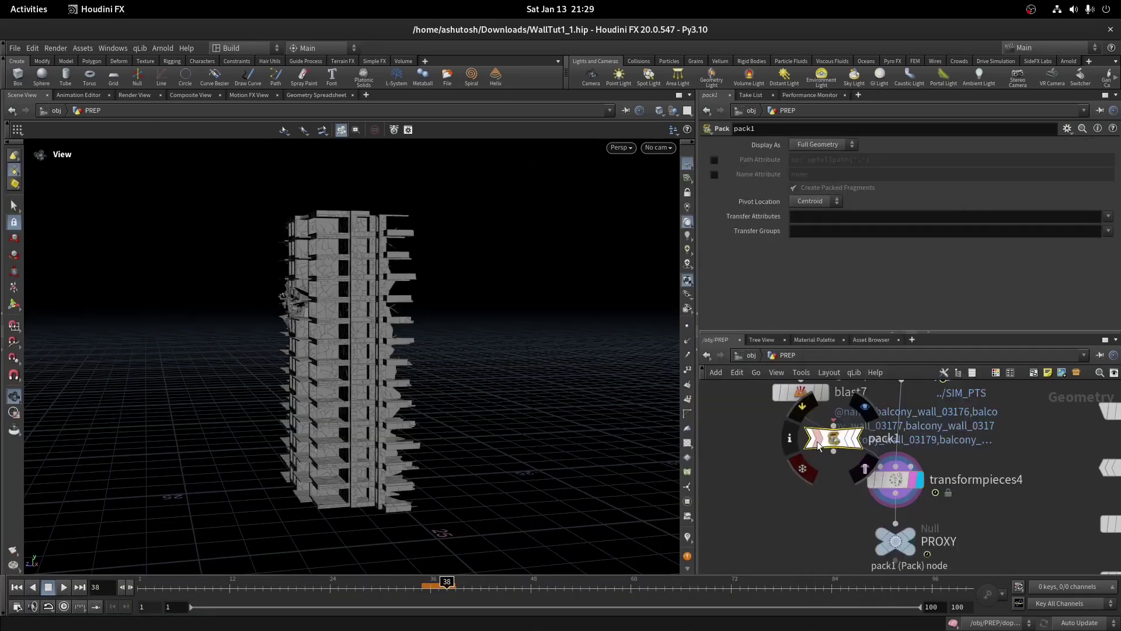
{"action": "left_click", "coordinate": [1108, 216]}
{"action": "left_click", "coordinate": [873, 248]}
{"action": "left_click", "coordinate": [714, 174]}
{"action": "middle_click", "coordinate": [794, 453]}
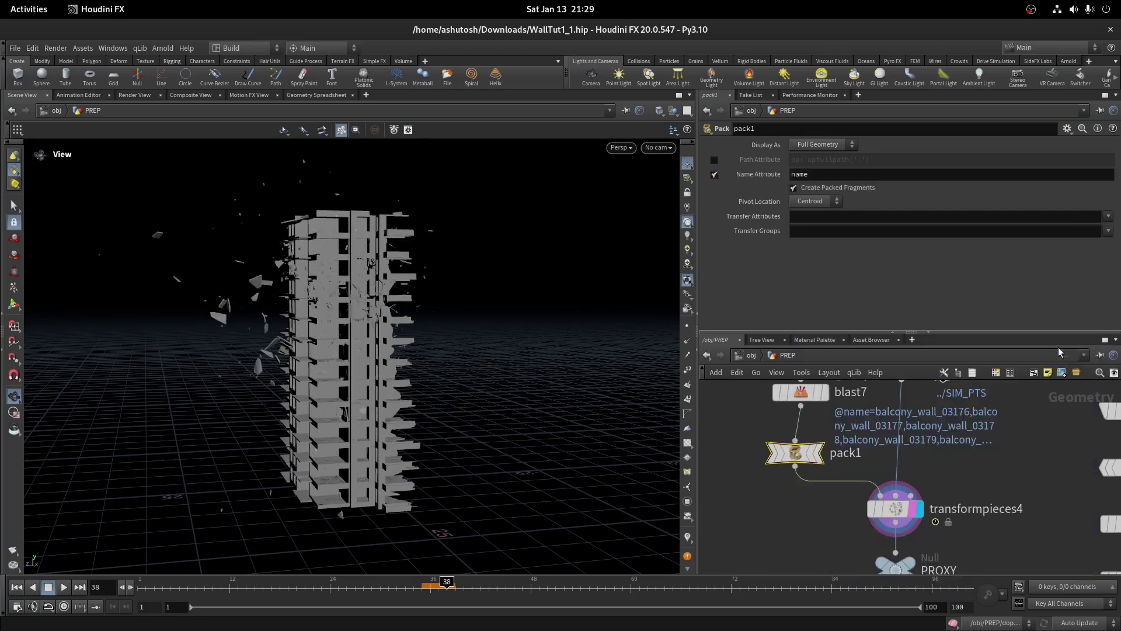
{"action": "left_click", "coordinate": [1108, 216]}
{"action": "left_click", "coordinate": [1096, 287]}
{"action": "left_click_drag", "start_coordinate": [799, 450], "coordinate": [805, 443]}
{"action": "middle_click", "coordinate": [804, 442]}
Add attribpromote2 below pack1, promoting the name attribute from Primitive to Point
{"action": "key", "text": "Tab"}
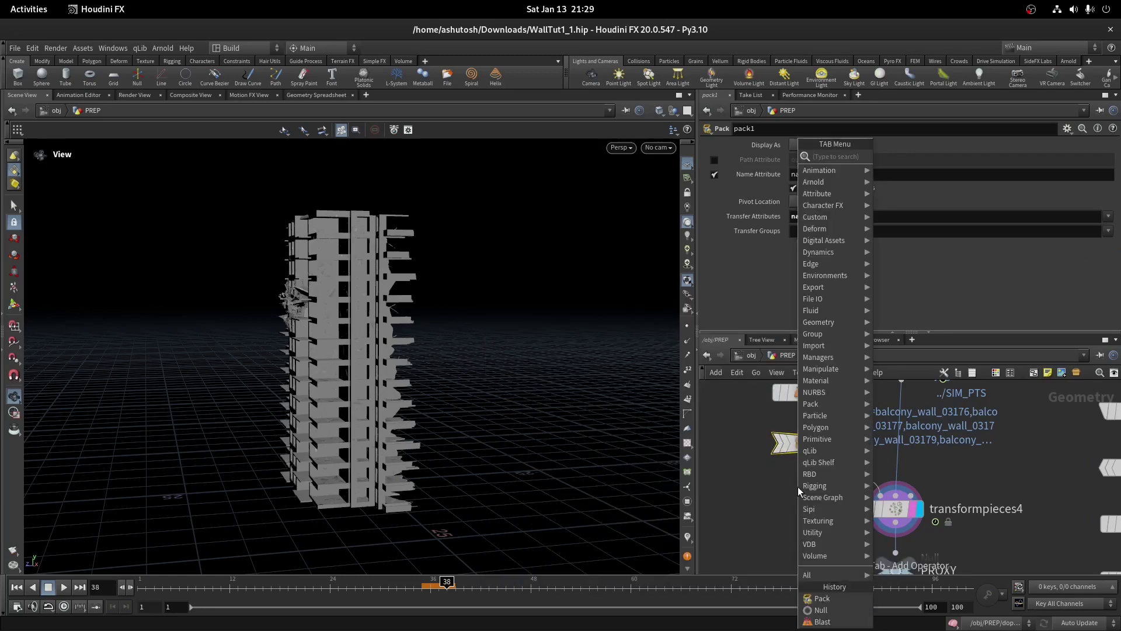
{"action": "type", "text": "rbd"}
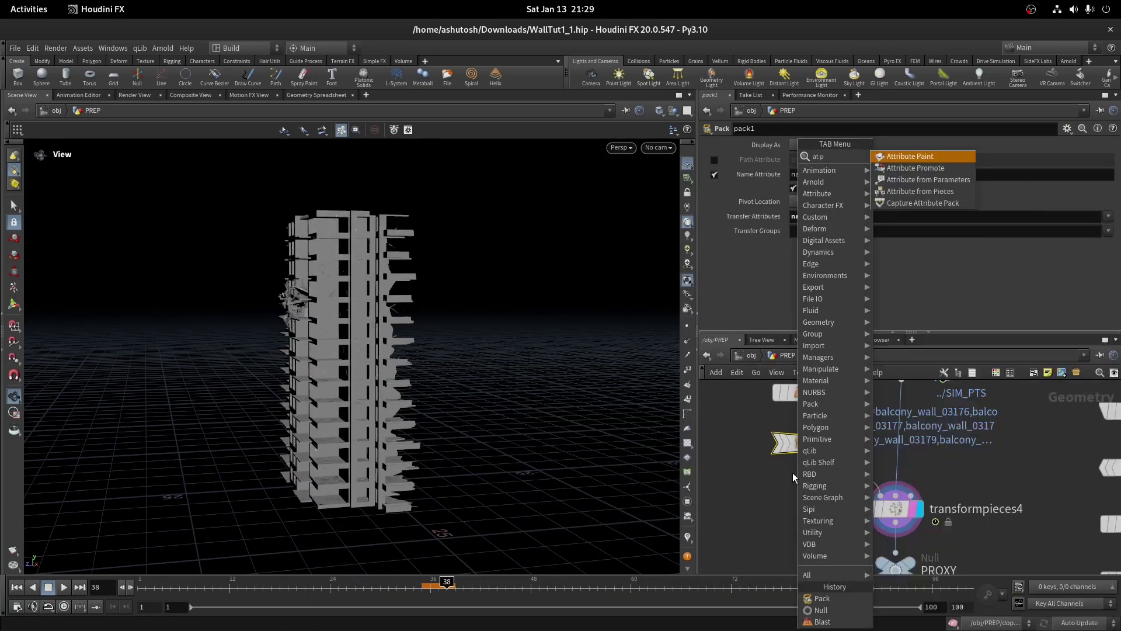
{"action": "key", "text": "Return"}
{"action": "left_click", "coordinate": [825, 496]}
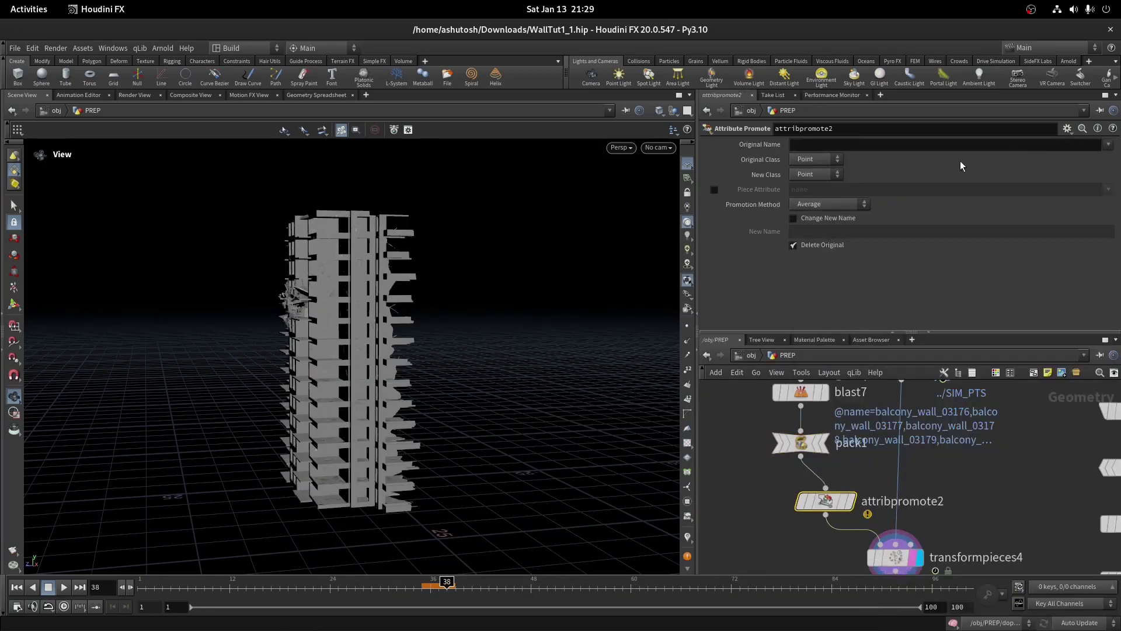
{"action": "left_click", "coordinate": [816, 159]}
{"action": "left_click", "coordinate": [813, 175]}
{"action": "left_click", "coordinate": [1100, 157]}
{"action": "scroll", "coordinate": [935, 479], "scroll_direction": "down", "scroll_amount": 3}
{"action": "middle_click_drag", "start_coordinate": [935, 479], "coordinate": [1029, 543]}
{"action": "double_click", "coordinate": [841, 403]}
Set rbdpackedobject1's Creation Frame to a plain 35 and review its initial state settings
{"action": "left_click", "coordinate": [422, 587]}
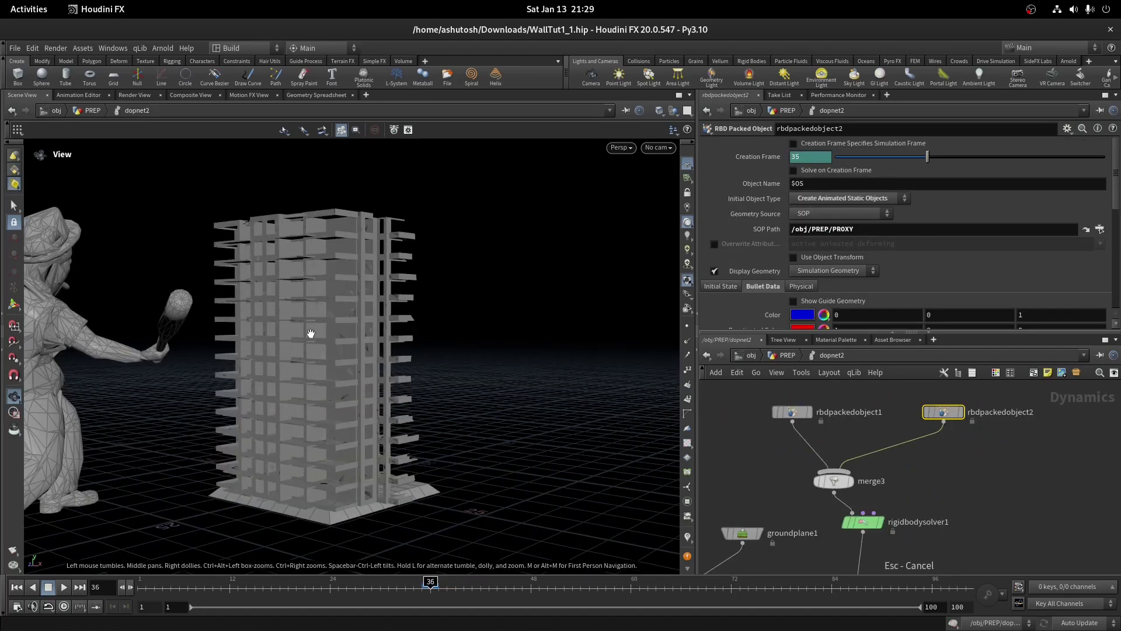
{"action": "left_click_drag", "start_coordinate": [344, 369], "coordinate": [363, 396]}
{"action": "right_click_drag", "start_coordinate": [363, 396], "coordinate": [341, 205]}
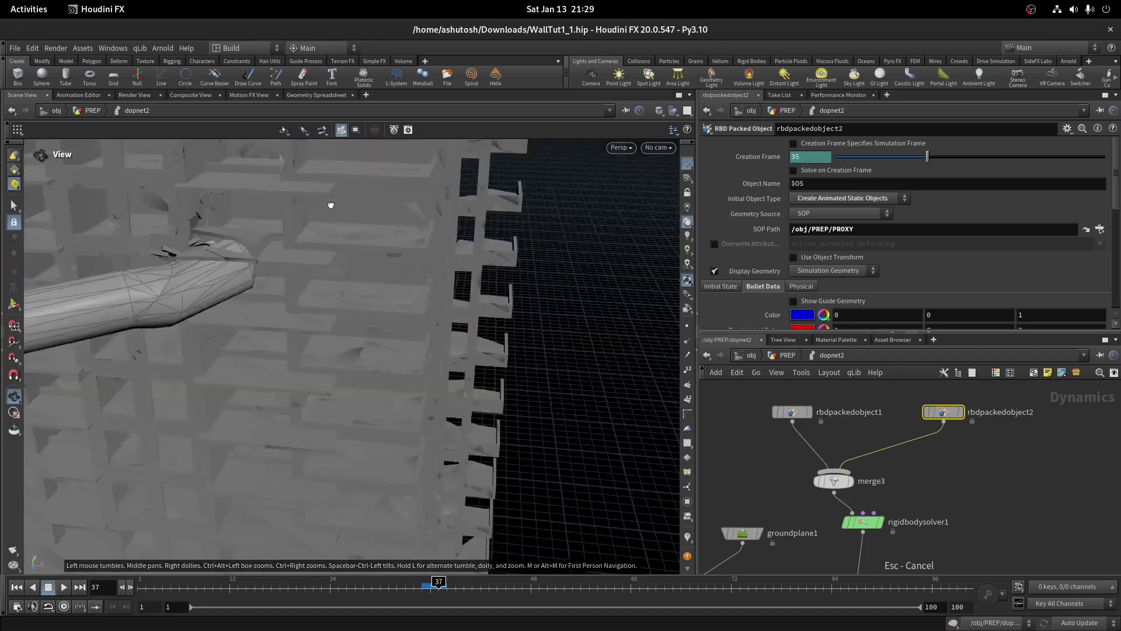
{"action": "left_click_drag", "start_coordinate": [341, 205], "coordinate": [316, 174]}
{"action": "left_click_drag", "start_coordinate": [263, 267], "coordinate": [559, 352]}
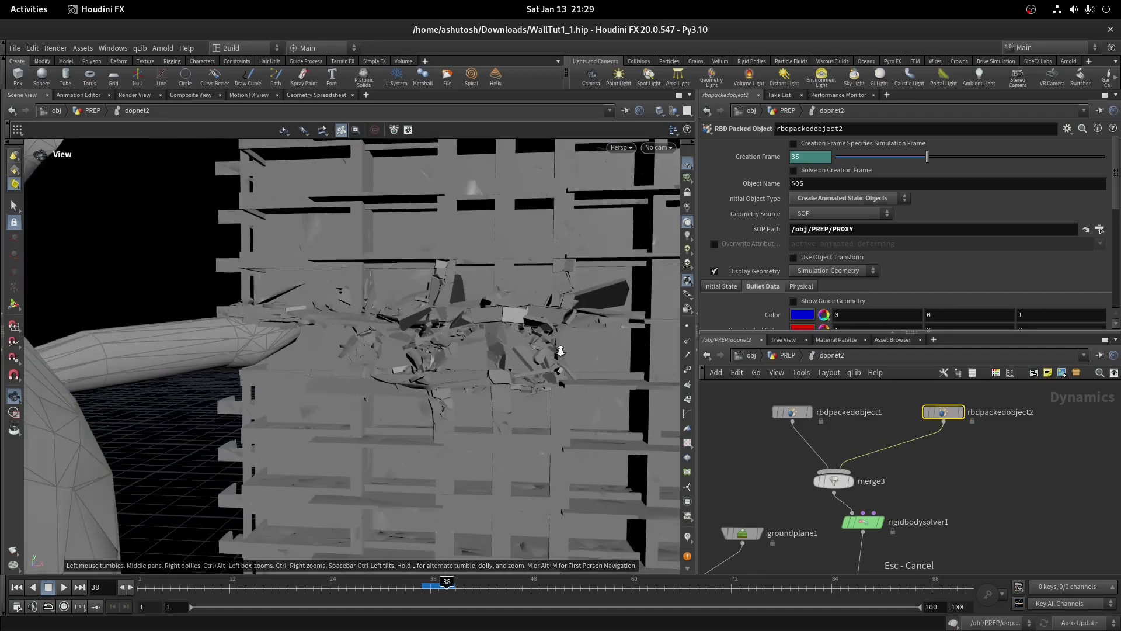
{"action": "left_click", "coordinate": [421, 588]}
{"action": "middle_click_drag", "start_coordinate": [815, 449], "coordinate": [846, 464]}
{"action": "left_click", "coordinate": [837, 431]}
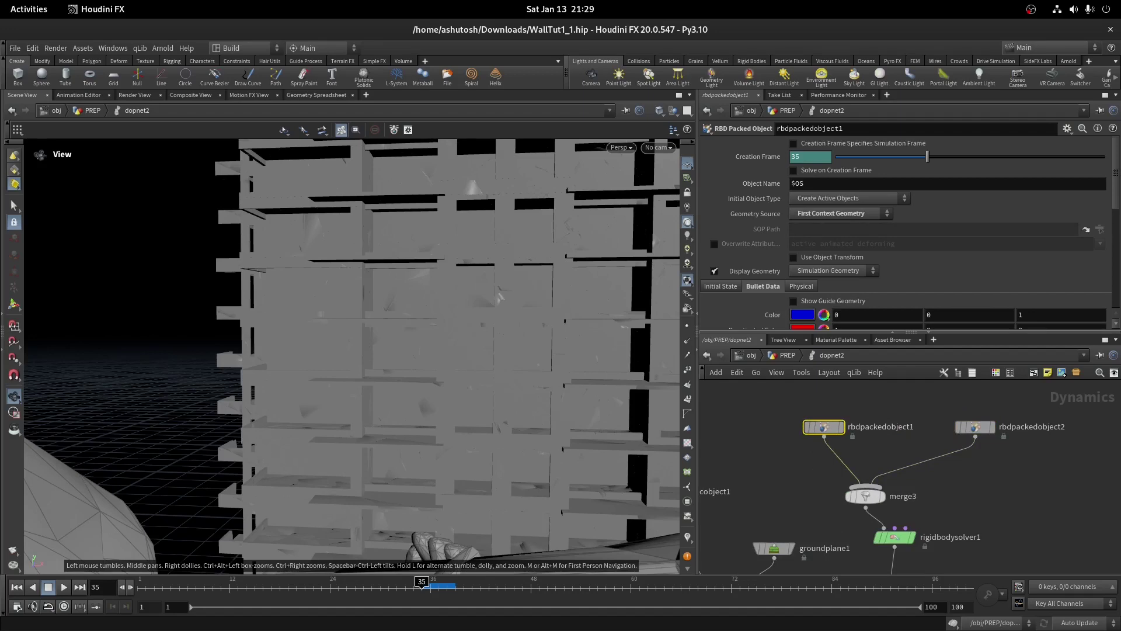
{"action": "left_click", "coordinate": [768, 157], "text": "ctrl+shift"}
{"action": "left_click", "coordinate": [762, 159], "text": "alt"}
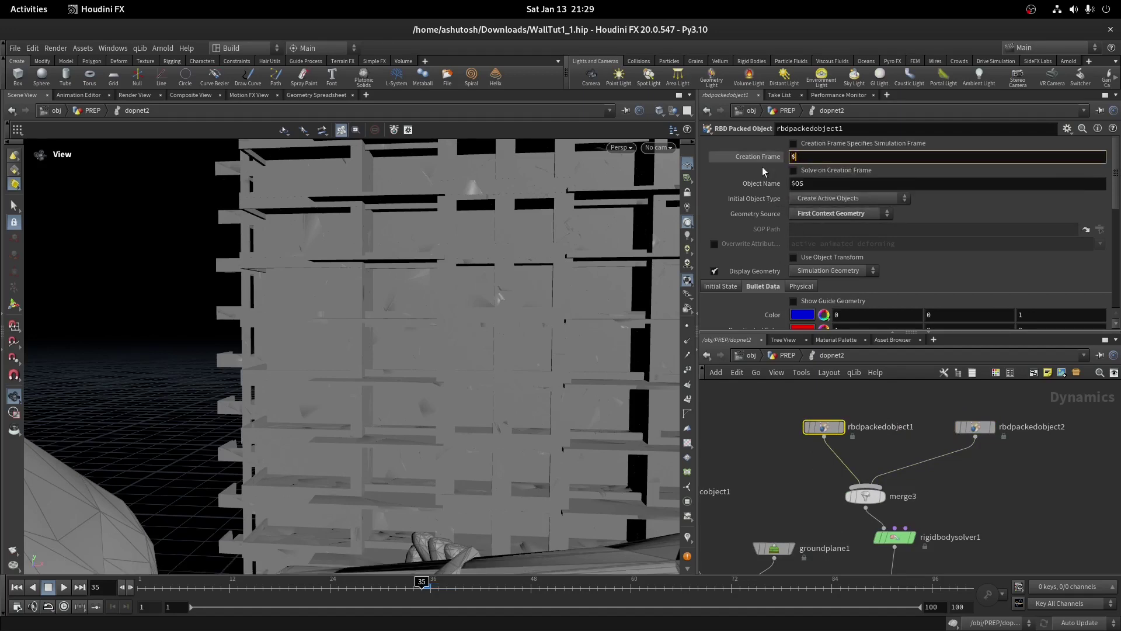
{"action": "scroll", "coordinate": [766, 209], "scroll_direction": "down", "scroll_amount": 4}
{"action": "left_click", "coordinate": [722, 180]}
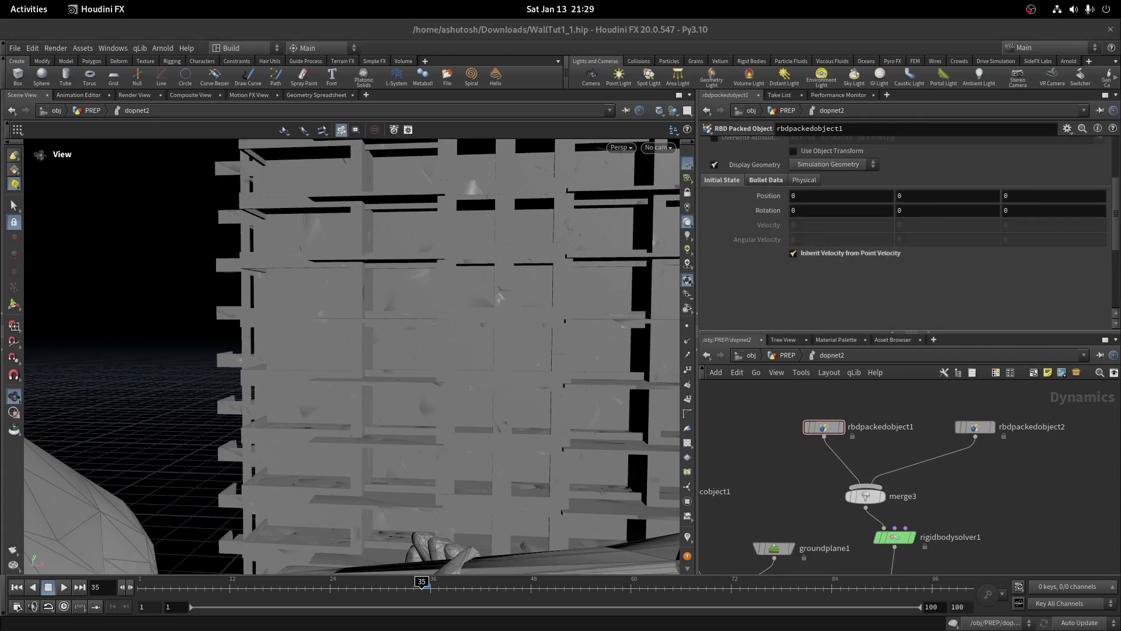
Inspect the Rigid Body Solver settings and the staticobject1 collision object
{"action": "left_click", "coordinate": [895, 537]}
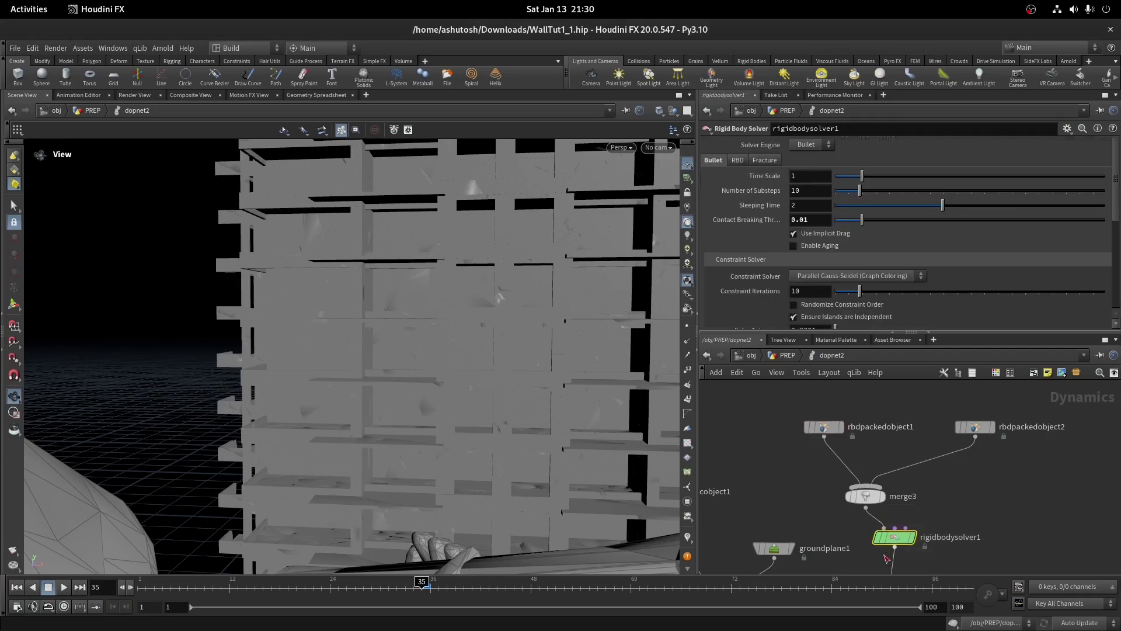
{"action": "scroll", "coordinate": [975, 460], "scroll_direction": "down", "scroll_amount": 2}
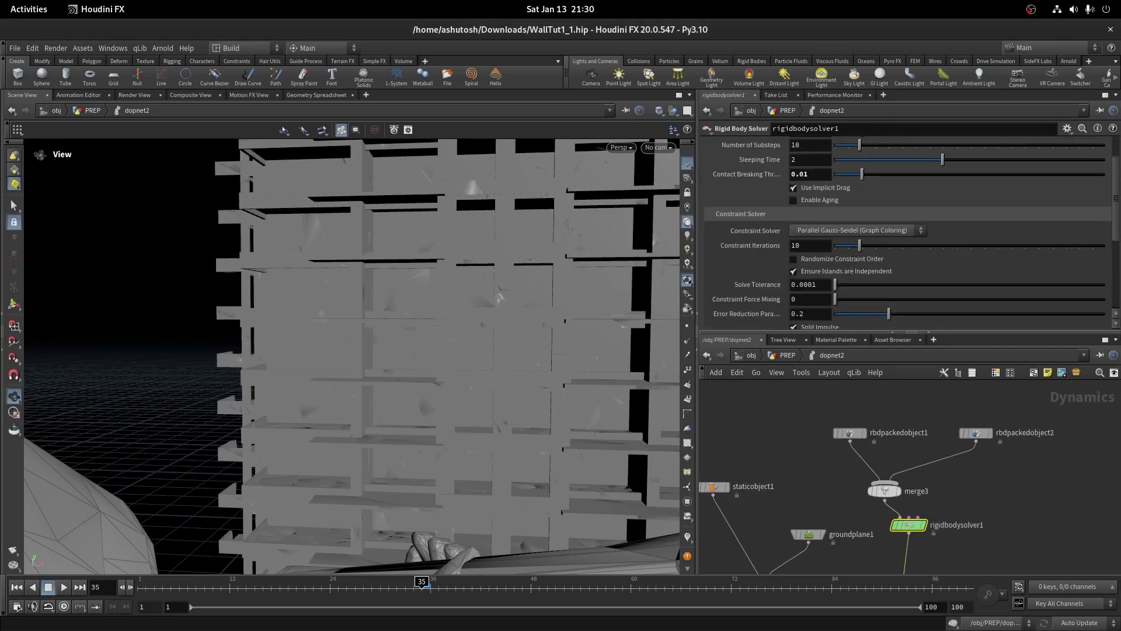
{"action": "scroll", "coordinate": [808, 419], "scroll_direction": "down", "scroll_amount": 1}
{"action": "left_click", "coordinate": [733, 476]}
Play the simulation from frame 36 and scrub back to frame 46 to watch the wall shatter
{"action": "left_click_drag", "start_coordinate": [350, 380], "coordinate": [432, 425]}
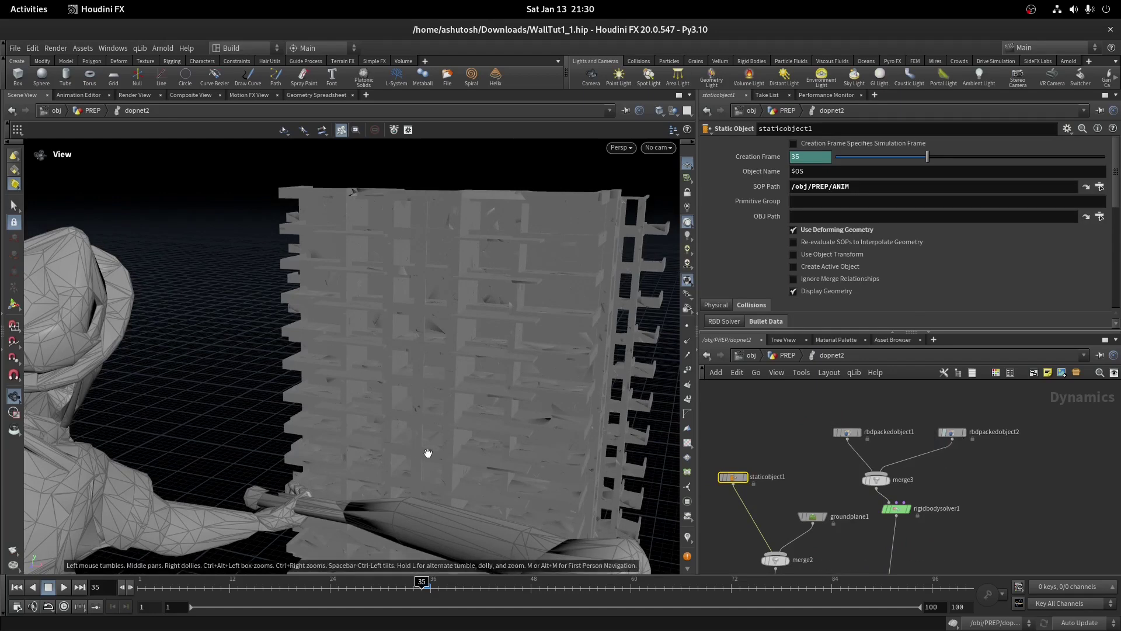
{"action": "left_click", "coordinate": [961, 437]}
{"action": "left_click", "coordinate": [429, 583]}
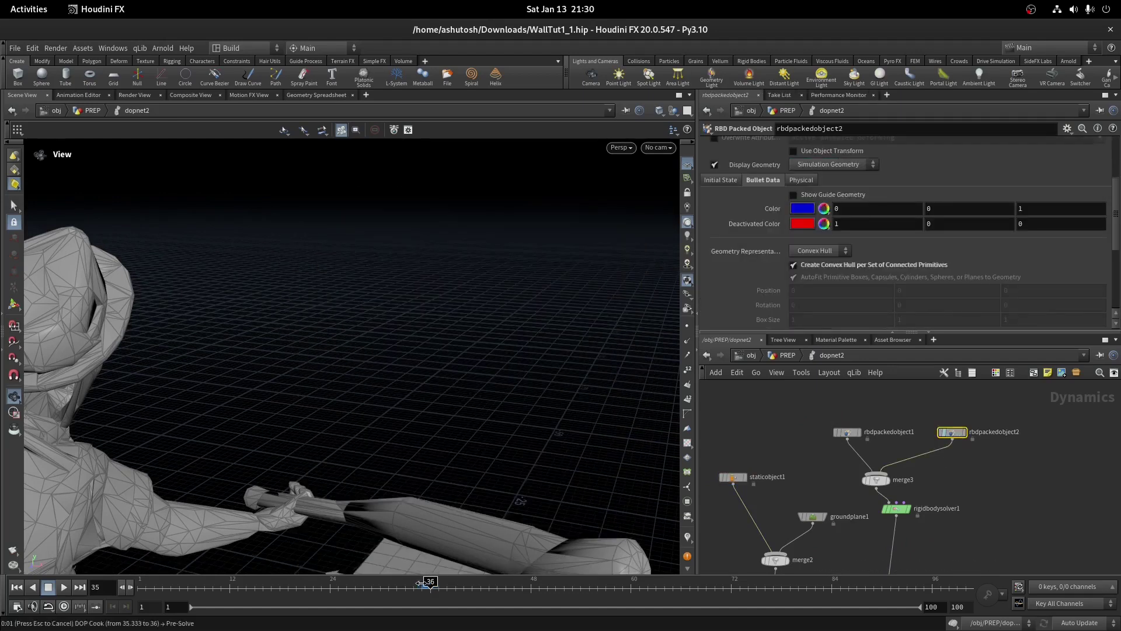
{"action": "left_click", "coordinate": [64, 587]}
{"action": "left_click_drag", "start_coordinate": [83, 573], "coordinate": [437, 394]}
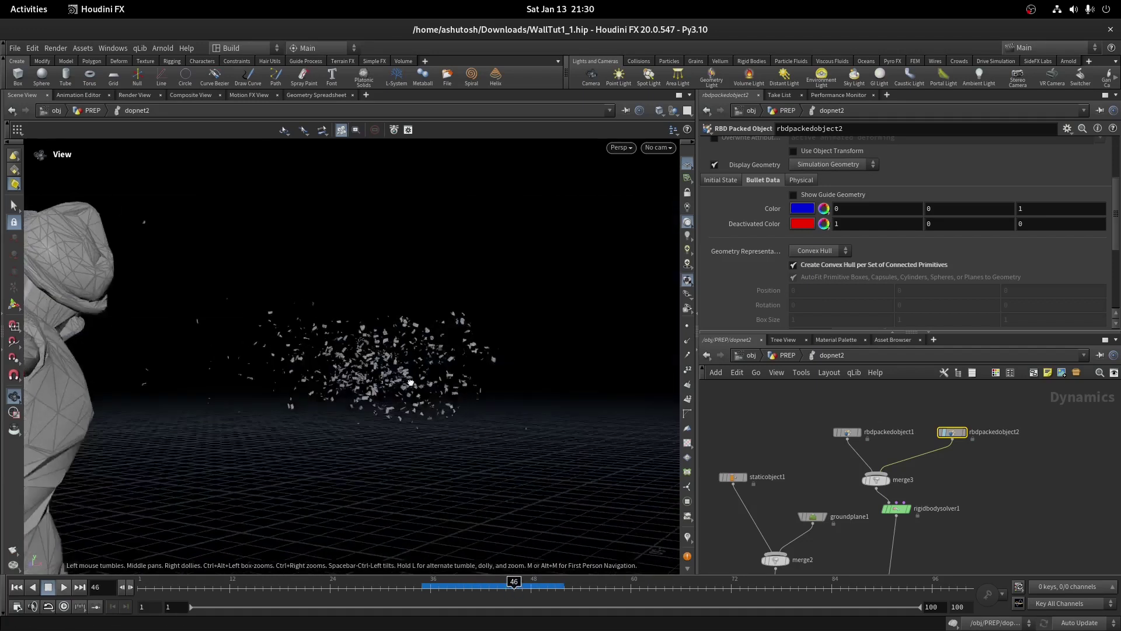
{"action": "left_click_drag", "start_coordinate": [514, 591], "coordinate": [565, 583]}
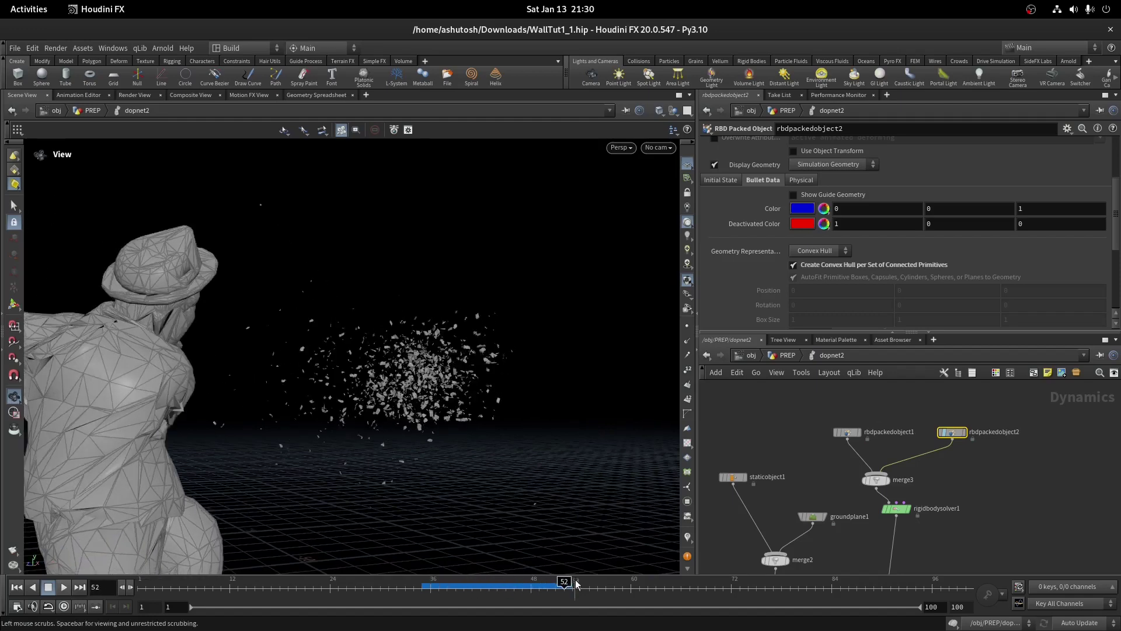
{"action": "left_click_drag", "start_coordinate": [525, 409], "coordinate": [814, 346]}
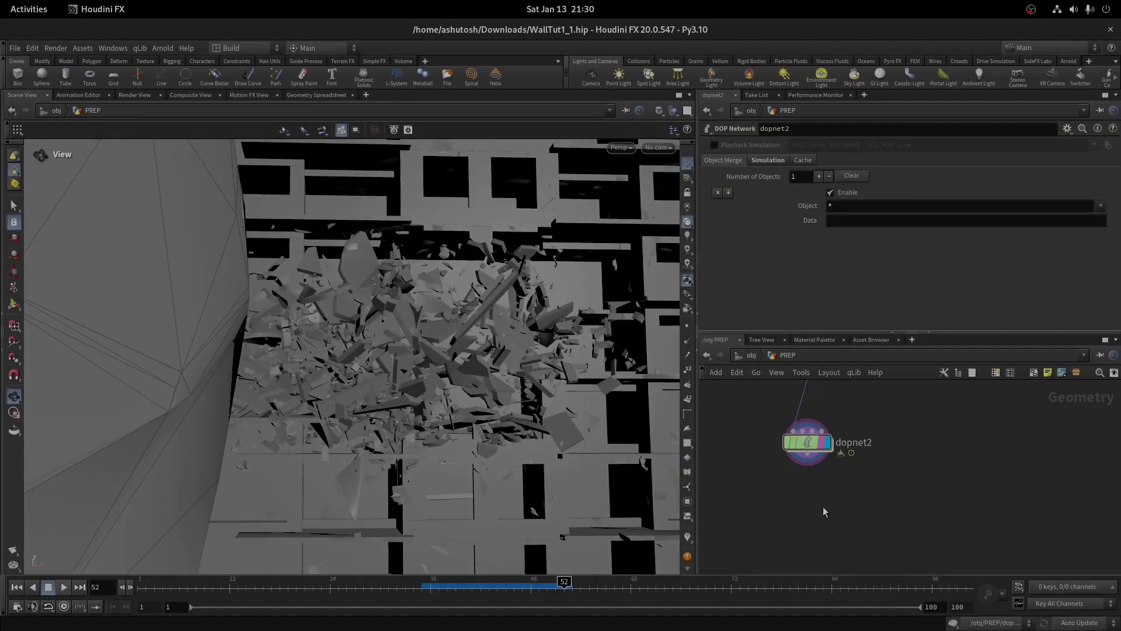
Add dopimport2 importing rbdpackedobject1 from dopnet2 and set its display flag
{"action": "key", "text": "Tab"}
{"action": "type", "text": "dop import"}
{"action": "key", "text": "Return"}
{"action": "left_click", "coordinate": [825, 503]}
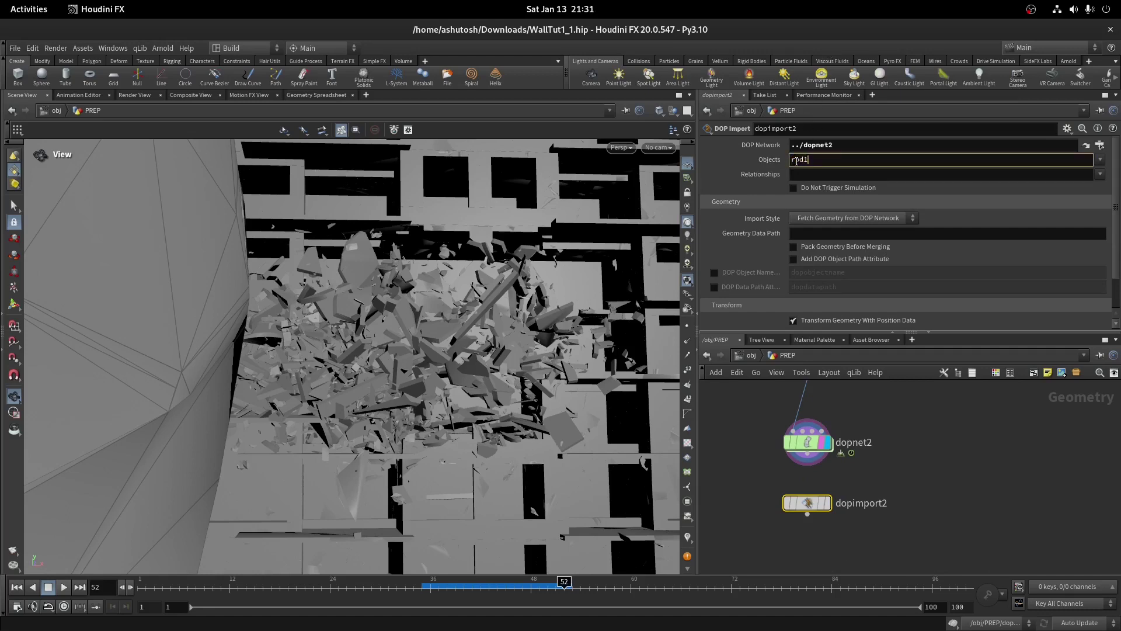
{"action": "double_click", "coordinate": [803, 445]}
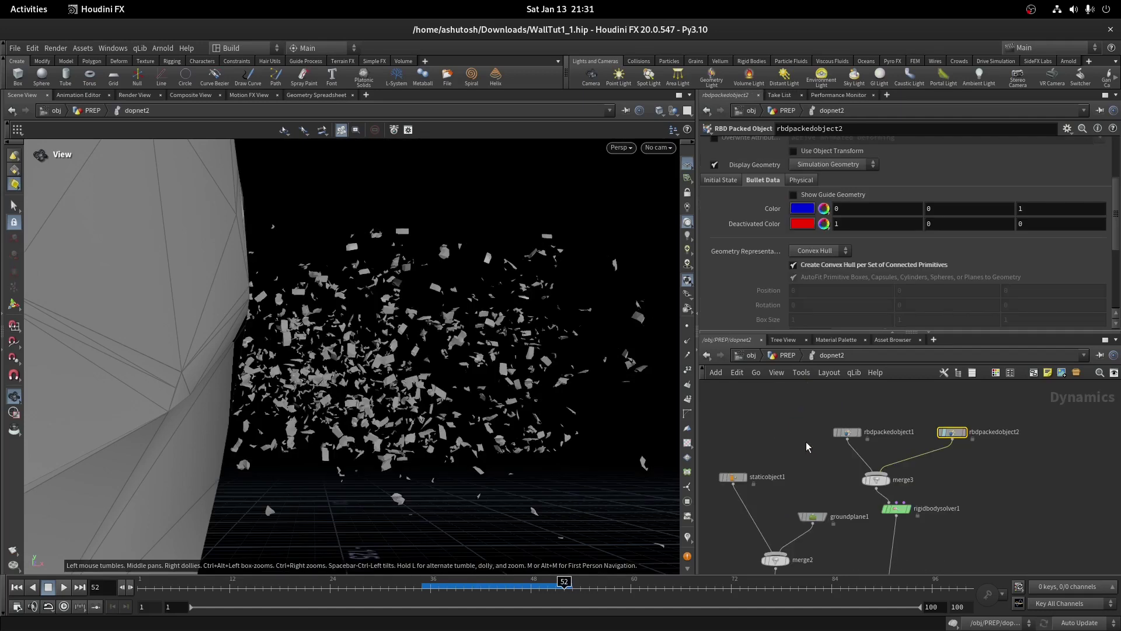
{"action": "double_click", "coordinate": [905, 436]}
{"action": "left_click", "coordinate": [784, 339]}
{"action": "left_click", "coordinate": [778, 357]}
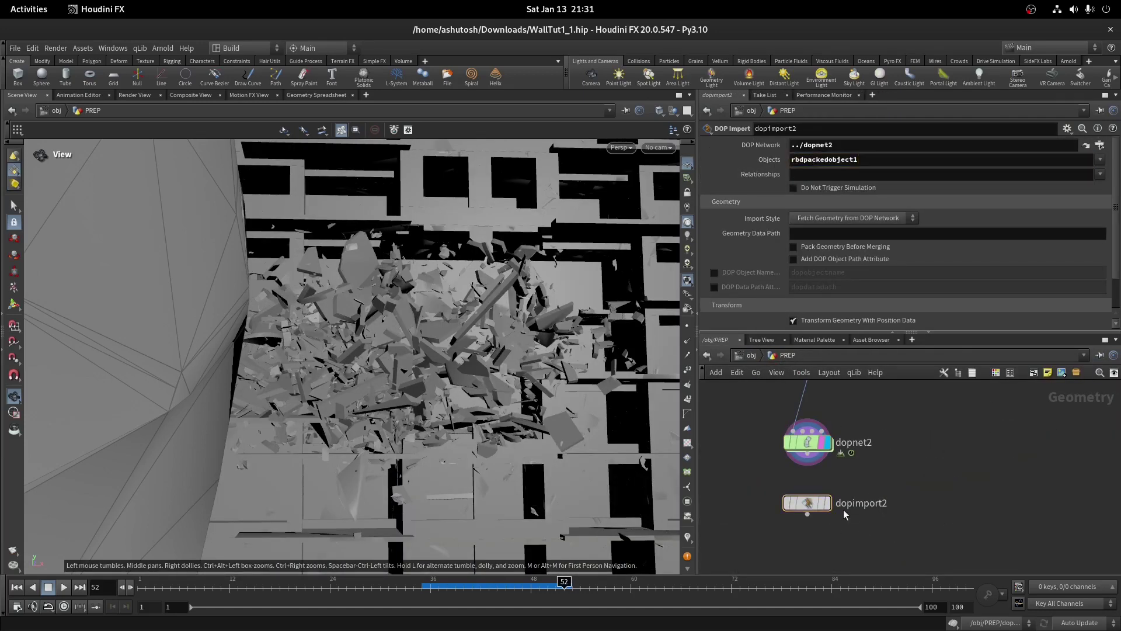
{"action": "left_click", "coordinate": [826, 503]}
Check the imported debris across frames 36–50 and wire a new node below dopimport2
{"action": "mouse_move", "coordinate": [564, 587]}
{"action": "left_mouse_down"}
{"action": "mouse_move", "coordinate": [432, 587]}
{"action": "mouse_move", "coordinate": [547, 587]}
{"action": "left_mouse_up"}
{"action": "middle_click_drag", "start_coordinate": [829, 514], "coordinate": [847, 451]}
{"action": "scroll", "coordinate": [817, 426], "scroll_direction": "up", "scroll_amount": 2}
{"action": "left_click_drag", "start_coordinate": [814, 435], "coordinate": [816, 465]}
{"action": "key", "text": "Tab"}
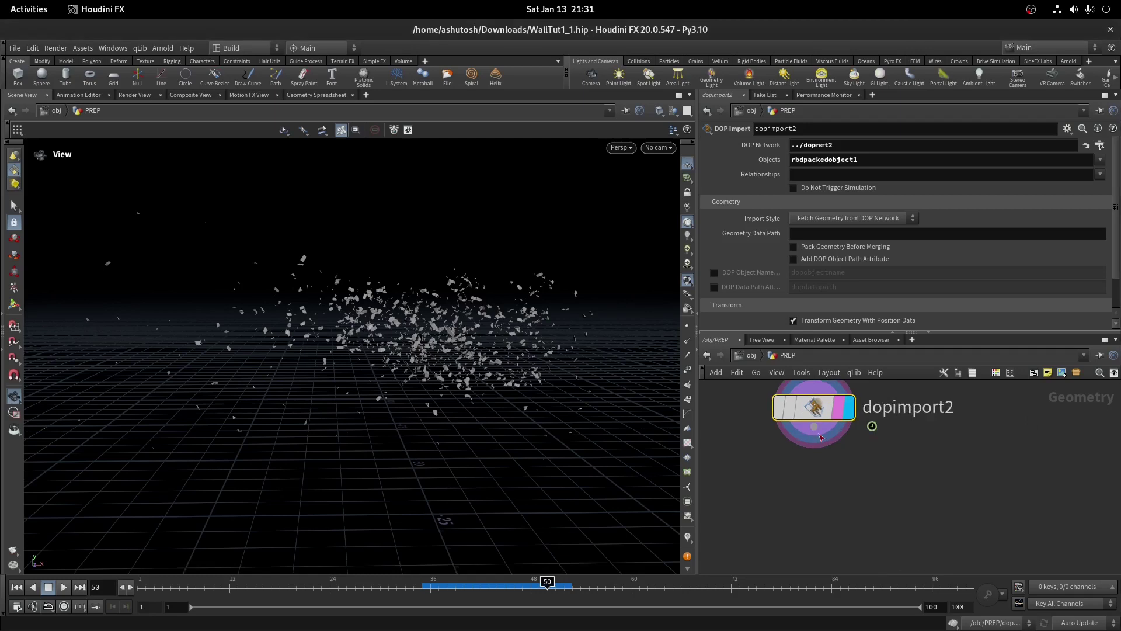
Add attribdelete4 keeping only the name, name_orig, v and w point attributes
{"action": "type", "text": "attribute delete"}
{"action": "key", "text": "Return"}
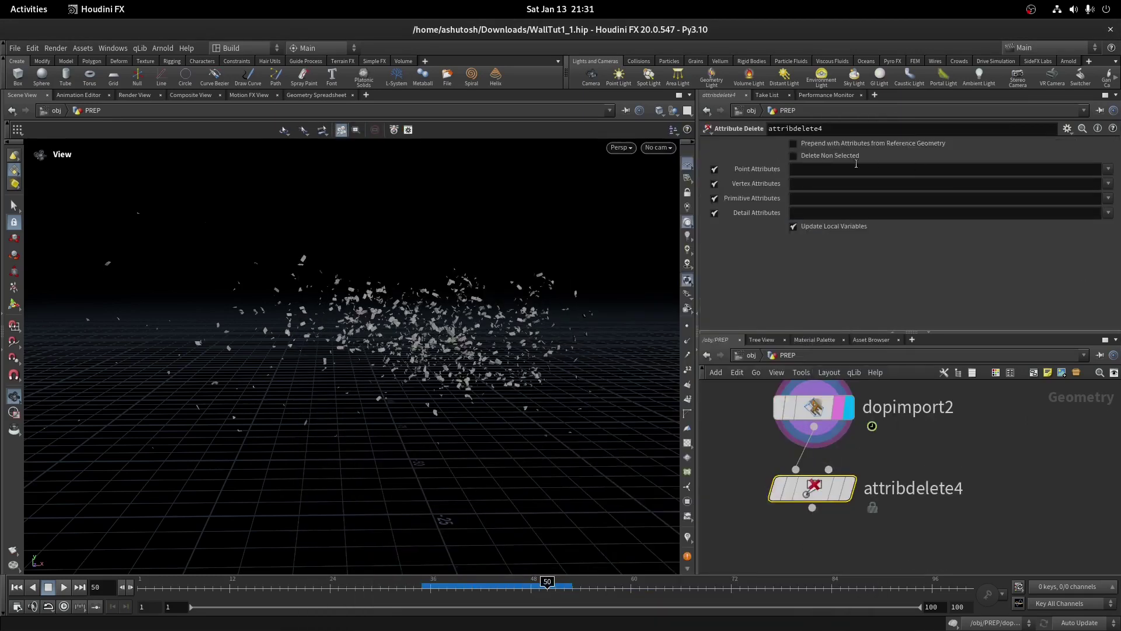
{"action": "left_click", "coordinate": [845, 486]}
{"action": "left_click", "coordinate": [1108, 169]}
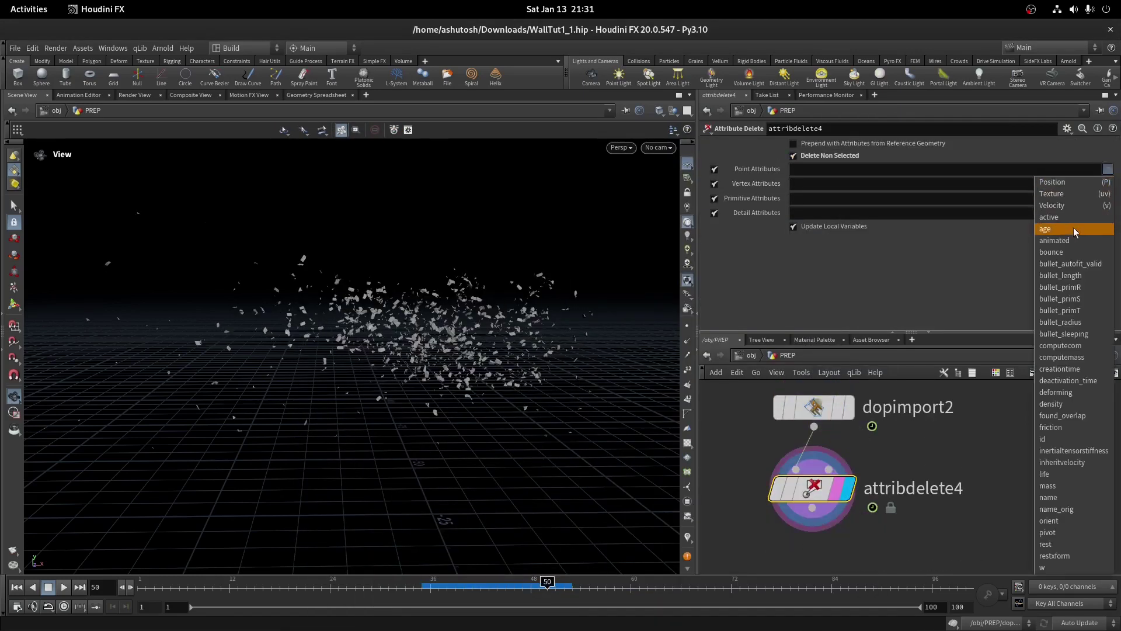
{"action": "left_click", "coordinate": [1048, 497]}
{"action": "left_click", "coordinate": [1108, 168]}
{"action": "left_click", "coordinate": [1056, 509]}
{"action": "left_click", "coordinate": [1108, 169]}
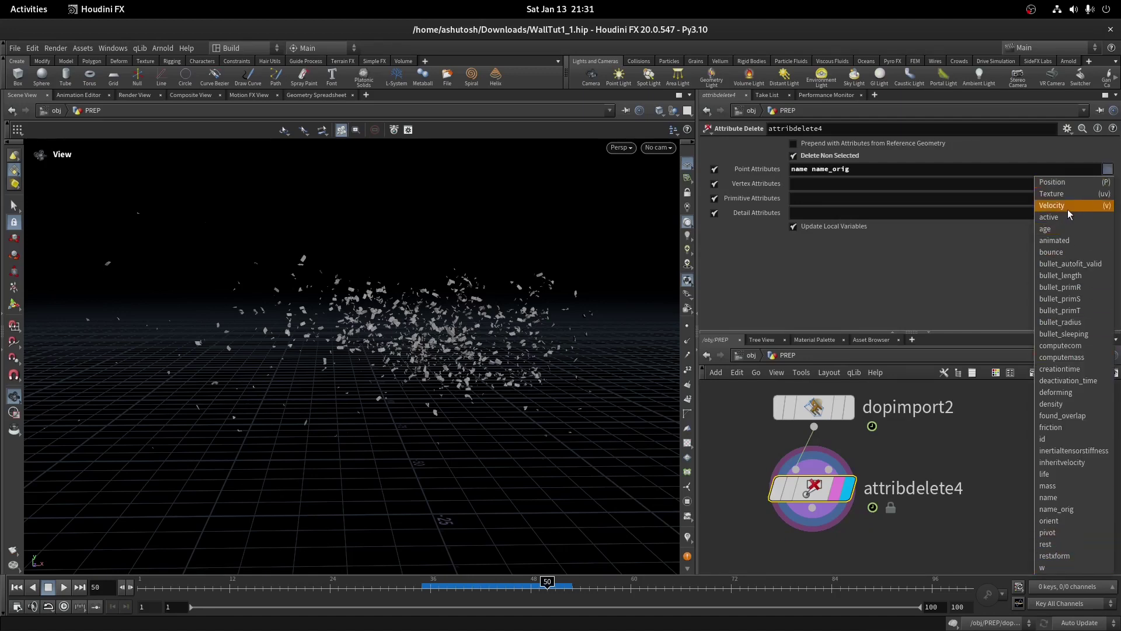
{"action": "key", "text": "Escape"}
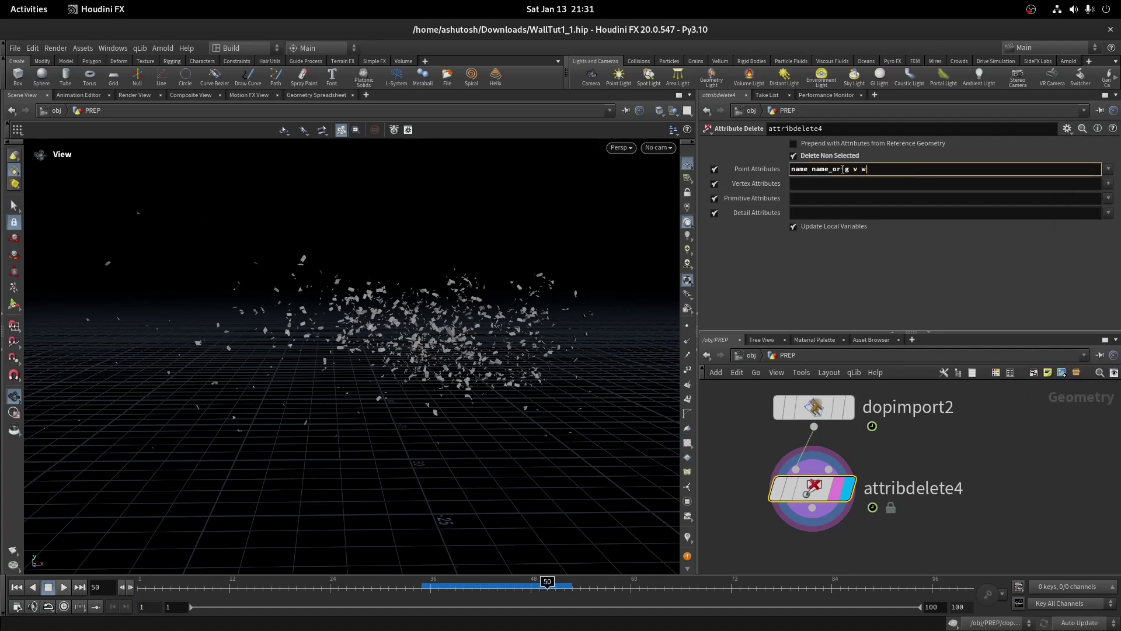
{"action": "middle_click", "coordinate": [819, 468]}
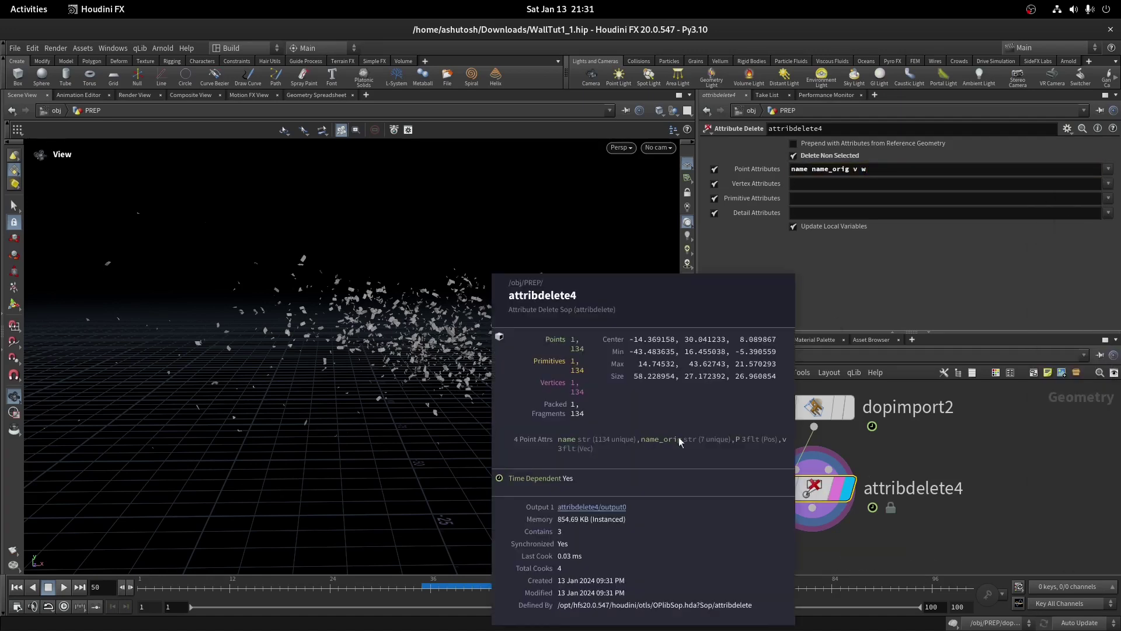
Add a File Cache node after attribdelete4
{"action": "key", "text": "Tab"}
{"action": "type", "text": "filec"}
{"action": "key", "text": "Return"}
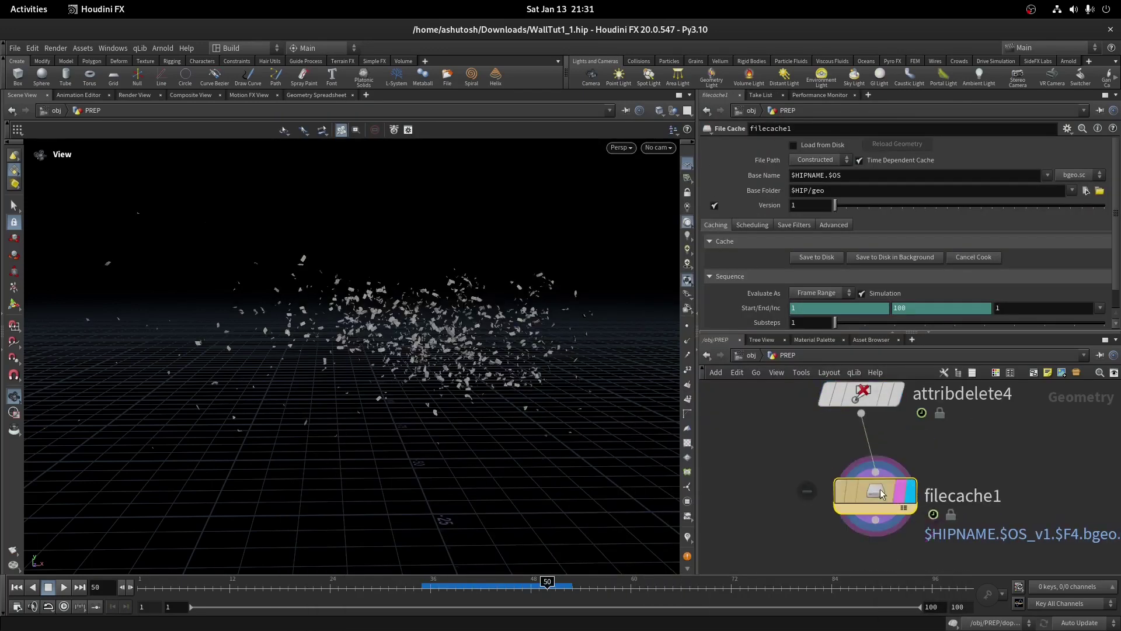
{"action": "left_click", "coordinate": [870, 484]}
{"action": "double_click", "coordinate": [957, 491]}
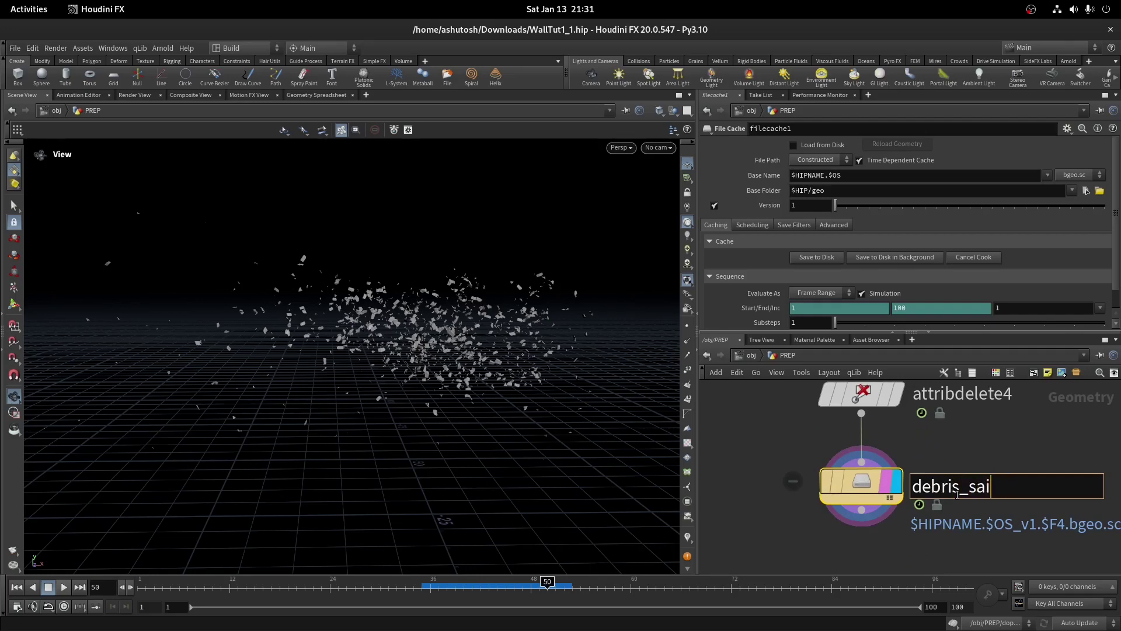
{"action": "type", "text": "debris_sim_tut"}
{"action": "key", "text": "Return"}
{"action": "scroll", "coordinate": [857, 461], "scroll_direction": "up", "scroll_amount": 3}
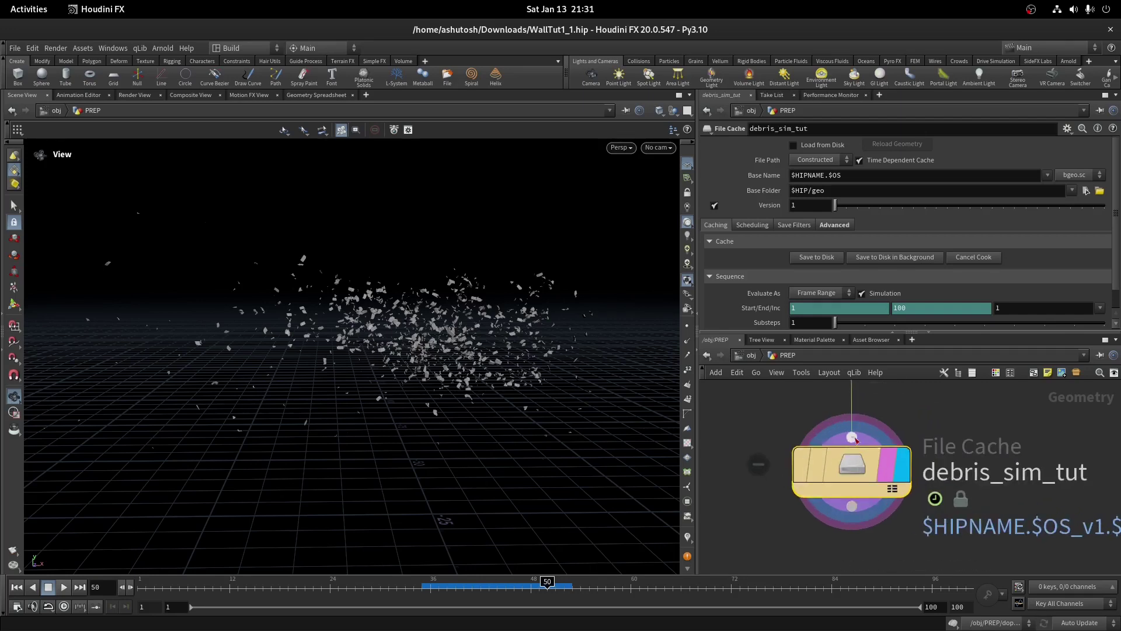
{"action": "mouse_move", "coordinate": [856, 454]}
{"action": "scroll", "coordinate": [900, 474], "scroll_direction": "down", "scroll_amount": 2}
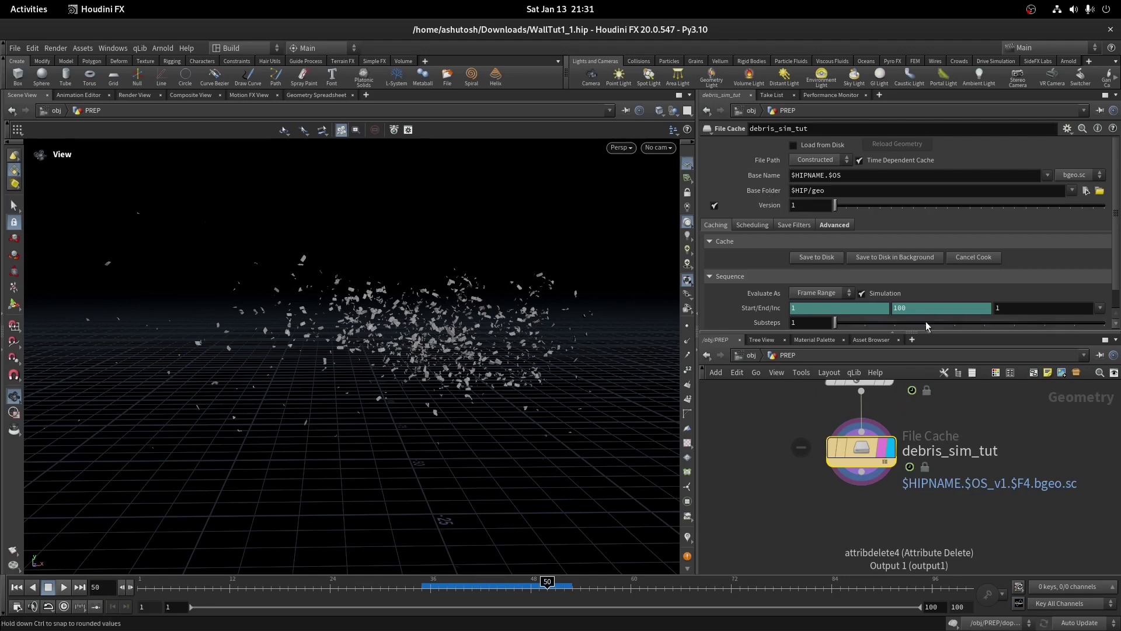
{"action": "left_click", "coordinate": [809, 258]}
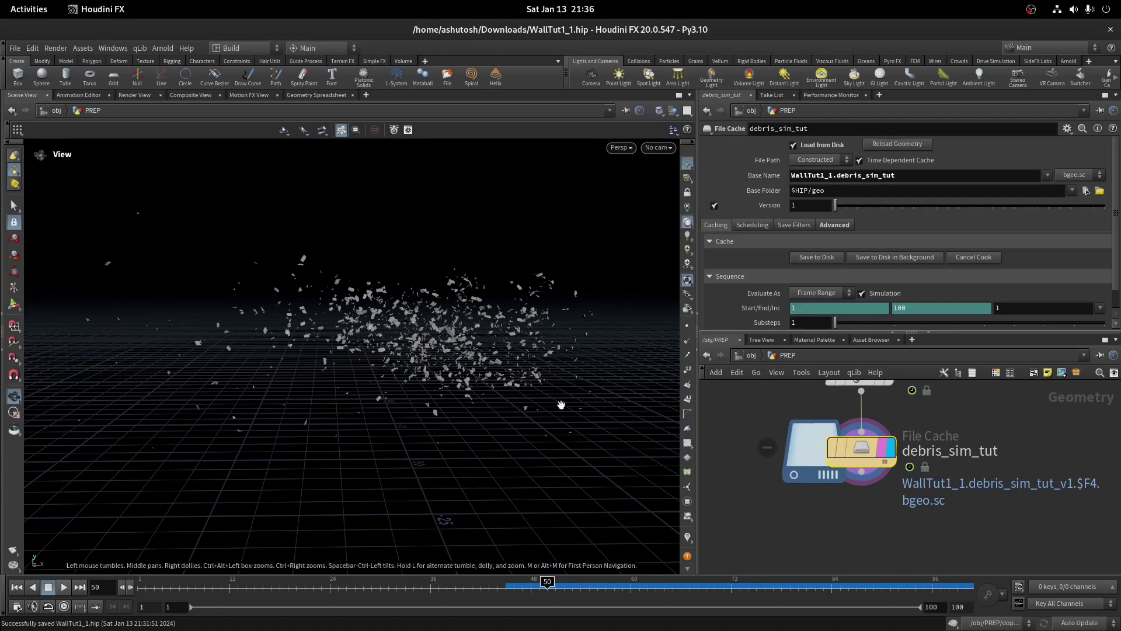
{"action": "left_click_drag", "start_coordinate": [547, 582], "coordinate": [802, 581]}
{"action": "left_click_drag", "start_coordinate": [409, 420], "coordinate": [350, 440]}
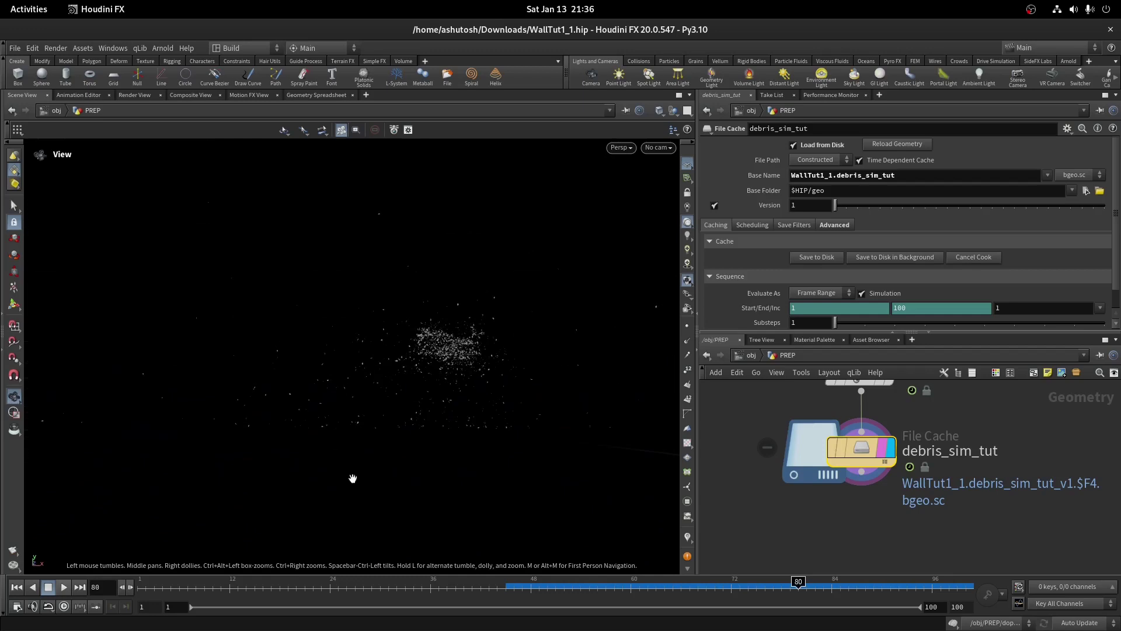
{"action": "left_click", "coordinate": [844, 580]}
{"action": "left_click_drag", "start_coordinate": [847, 575], "coordinate": [627, 568]}
{"action": "left_click_drag", "start_coordinate": [737, 558], "coordinate": [967, 547]}
Inside dopnet2, set rbdpackedobject1's Collision Padding to 0.02 while checking the impact near frame 48
{"action": "scroll", "coordinate": [910, 547], "scroll_direction": "down", "scroll_amount": 5}
{"action": "double_click", "coordinate": [863, 472]}
{"action": "scroll", "coordinate": [819, 307], "scroll_direction": "down", "scroll_amount": 5}
{"action": "scroll", "coordinate": [769, 251], "scroll_direction": "down", "scroll_amount": 3}
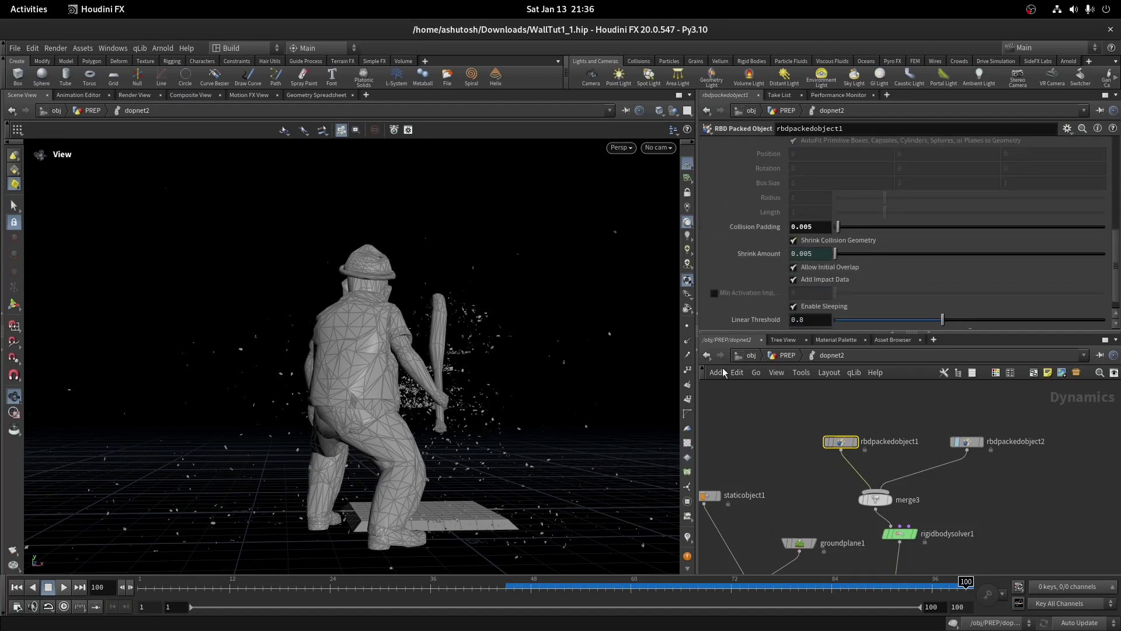
{"action": "left_click", "coordinate": [513, 586]}
{"action": "left_click_drag", "start_coordinate": [512, 586], "coordinate": [531, 587]}
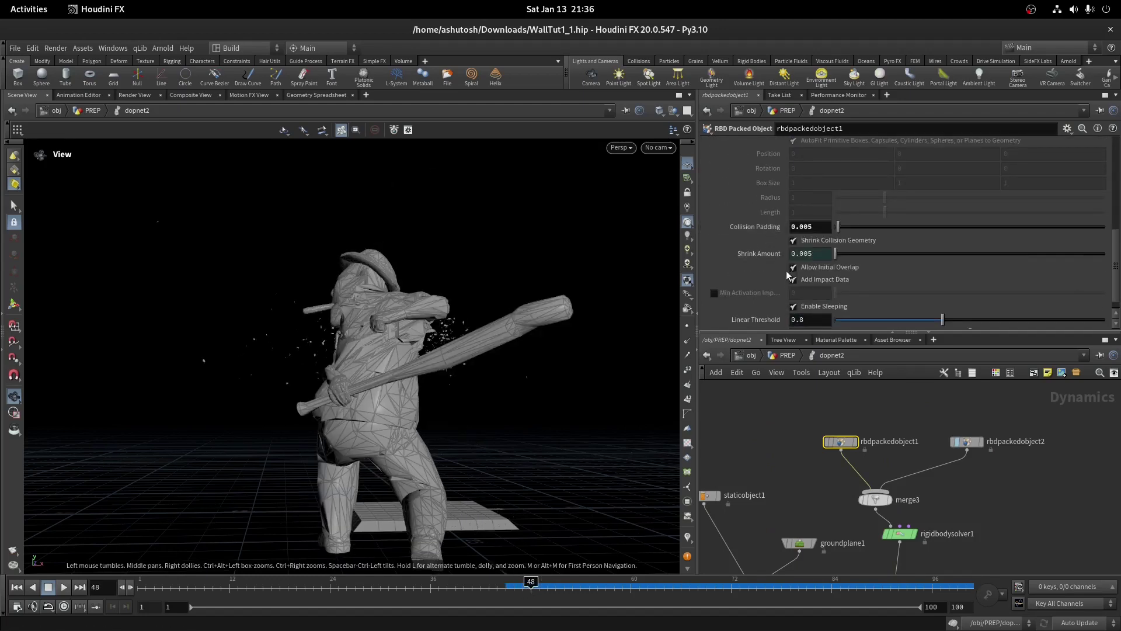
{"action": "type", "text": "0.02"}
{"action": "key", "text": "Return"}
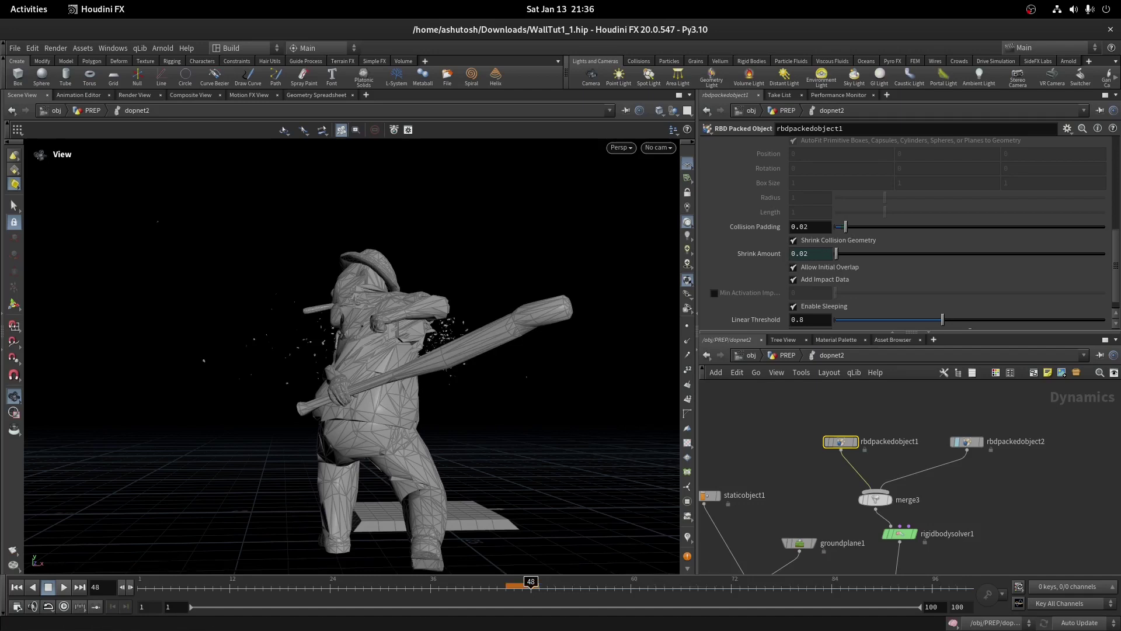
{"action": "left_click", "coordinate": [506, 586]}
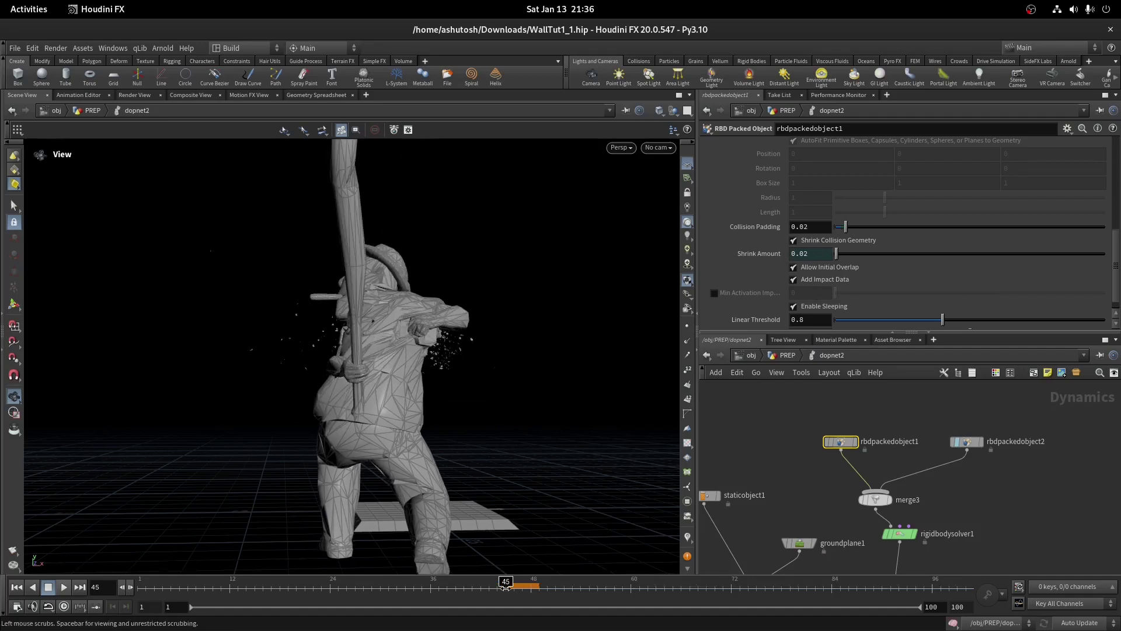
Return to the PREP network and select the debris_sim_tut file cache
{"action": "key", "text": "u"}
{"action": "scroll", "coordinate": [900, 489], "scroll_direction": "up", "scroll_amount": 3}
{"action": "scroll", "coordinate": [899, 490], "scroll_direction": "down", "scroll_amount": 5}
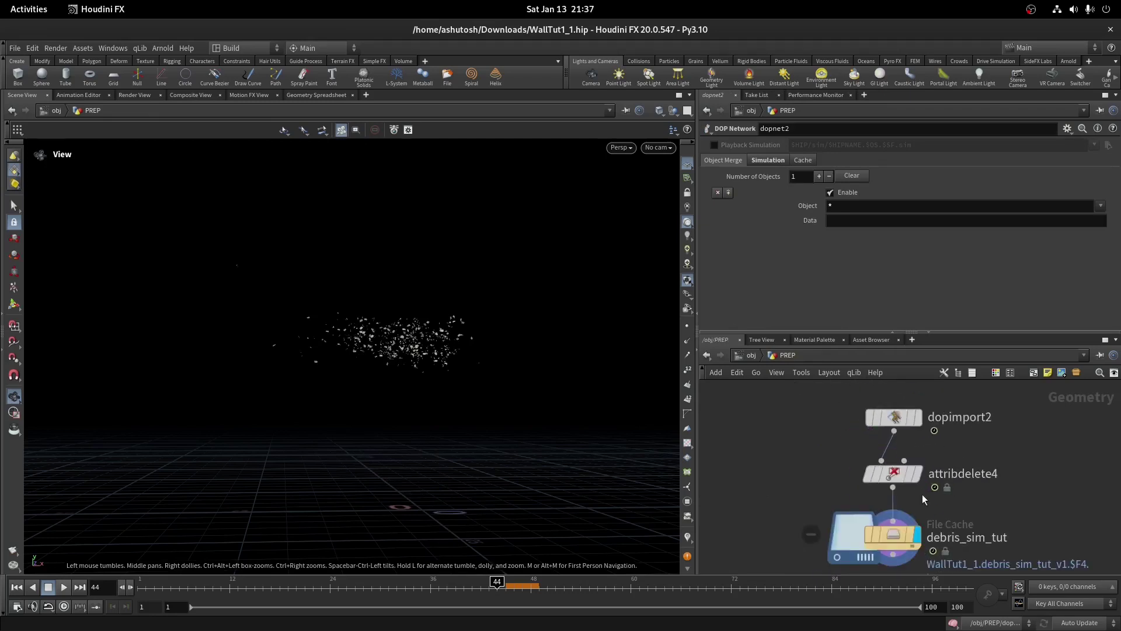
{"action": "left_click", "coordinate": [882, 533]}
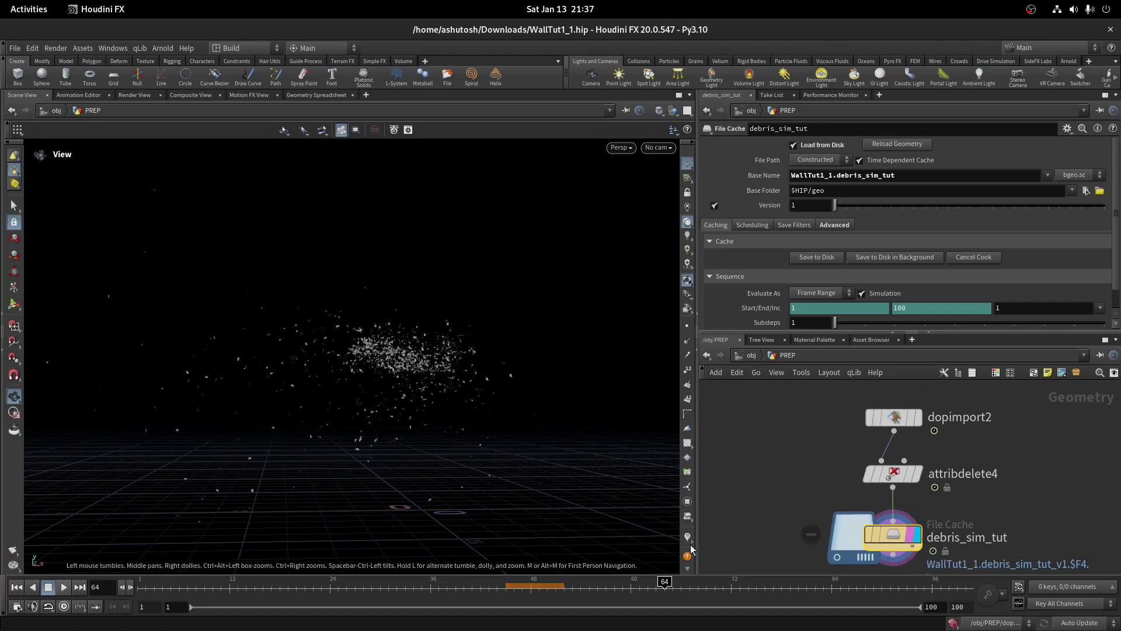
{"action": "scroll", "coordinate": [913, 501], "scroll_direction": "up", "scroll_amount": 3}
Place a new Attribute Wrangle, attribwrangle5, between rest1 and dopnet2
{"action": "key", "text": "Tab"}
{"action": "type", "text": "attrib wr"}
{"action": "key", "text": "Return"}
{"action": "left_click", "coordinate": [866, 478]}
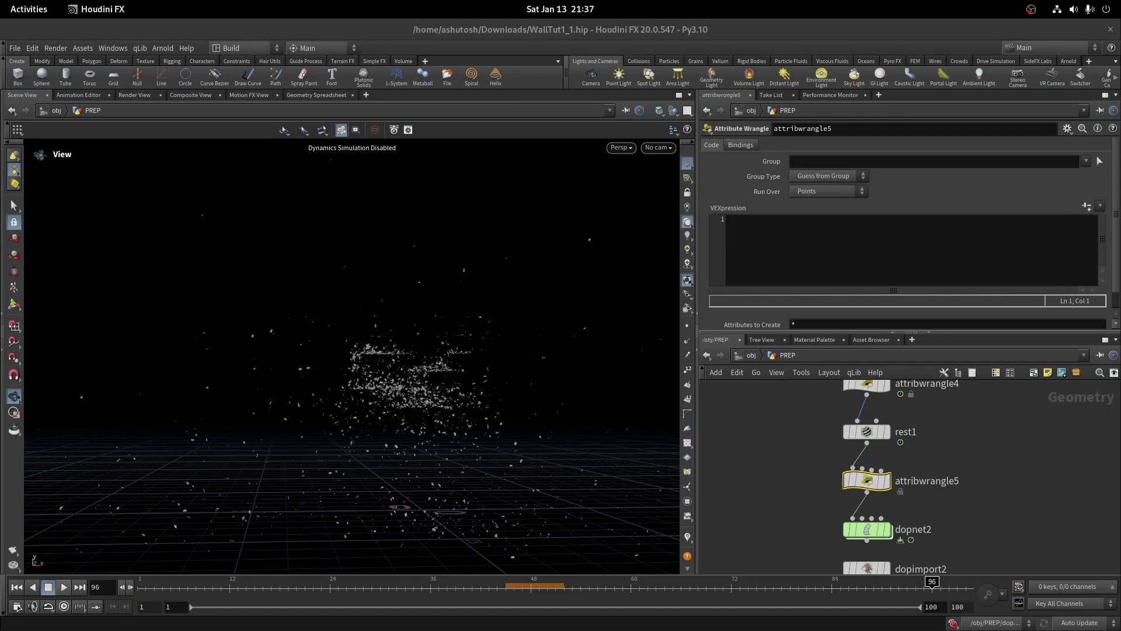
Enter v@v *= 0.9; and a second line f@angaccelmax = 50; in the VEXpression
{"action": "left_click", "coordinate": [1027, 252]}
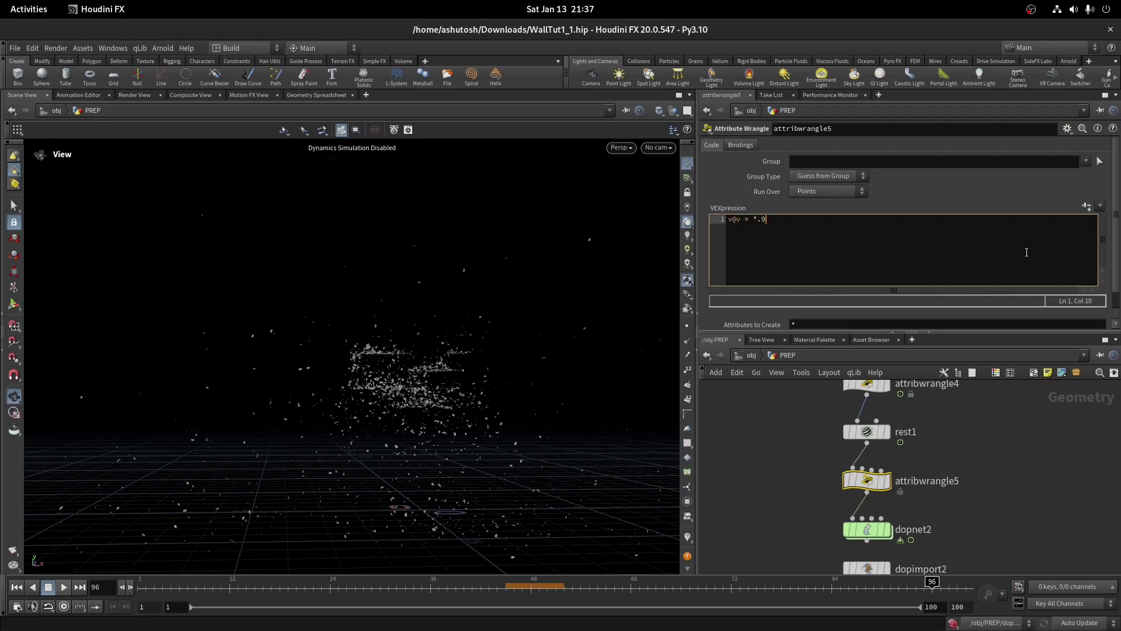
{"action": "key", "text": "BackSpace"}
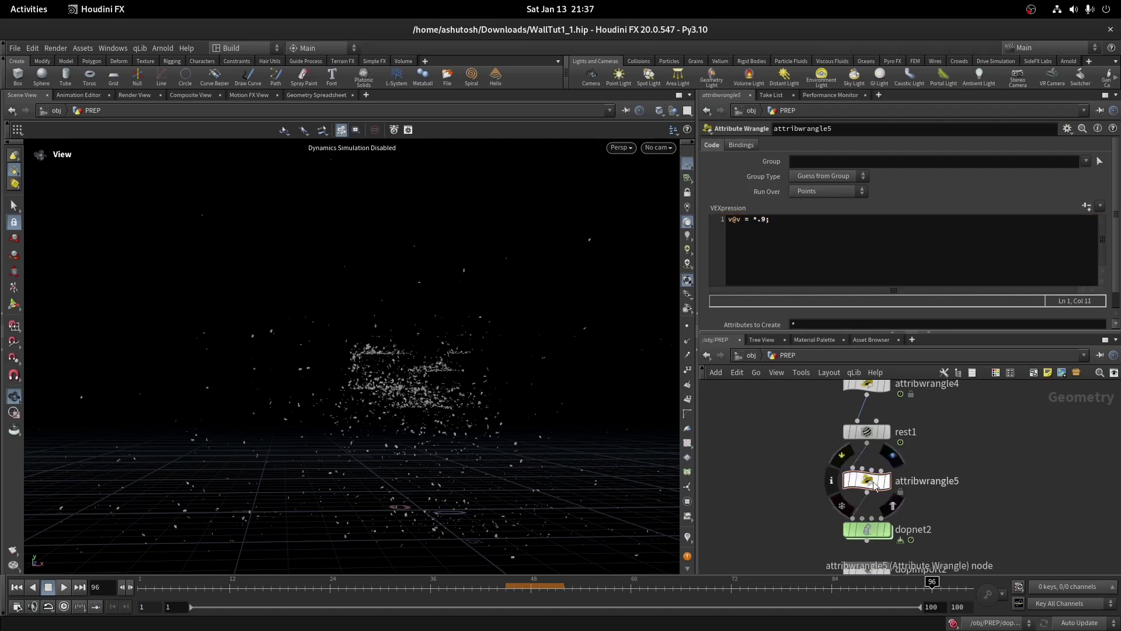
{"action": "left_click", "coordinate": [752, 219]}
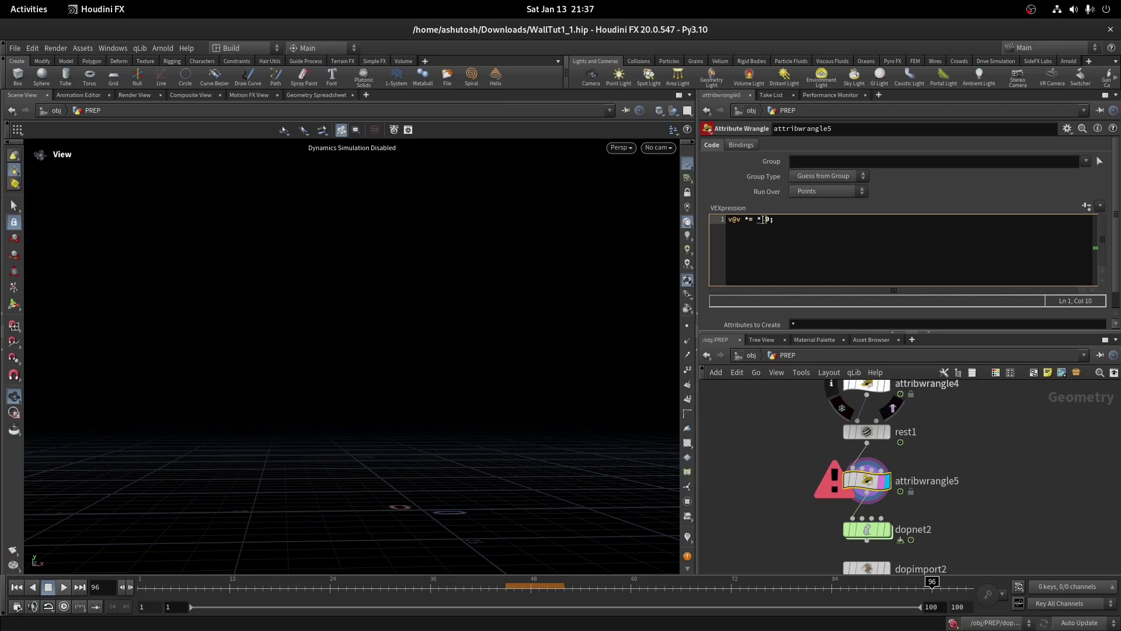
{"action": "key", "text": "BackSpace"}
{"action": "type", "text": "0"}
{"action": "type", "text": "g"}
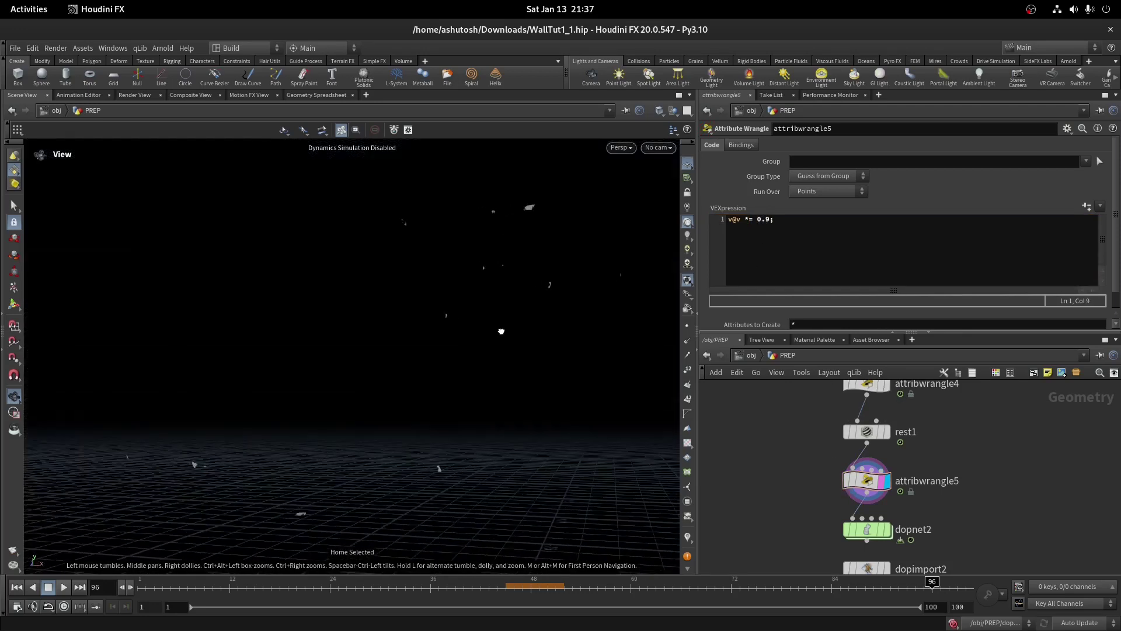
{"action": "left_click", "coordinate": [853, 226]}
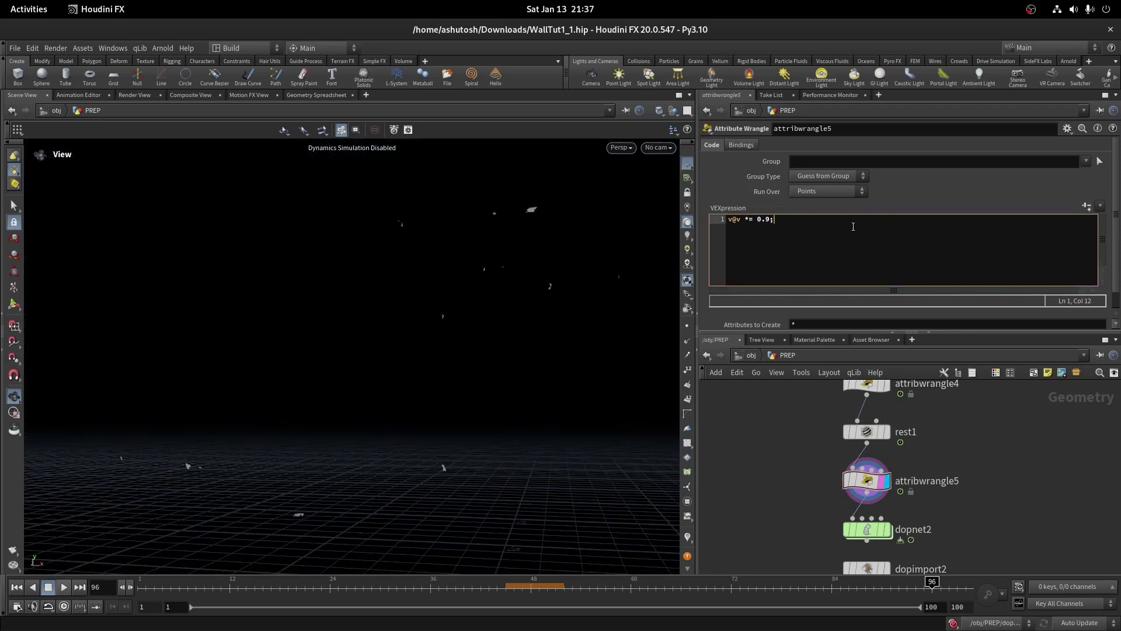
{"action": "key", "text": "Return"}
{"action": "type", "text": "f@angaccelmax = 50;"}
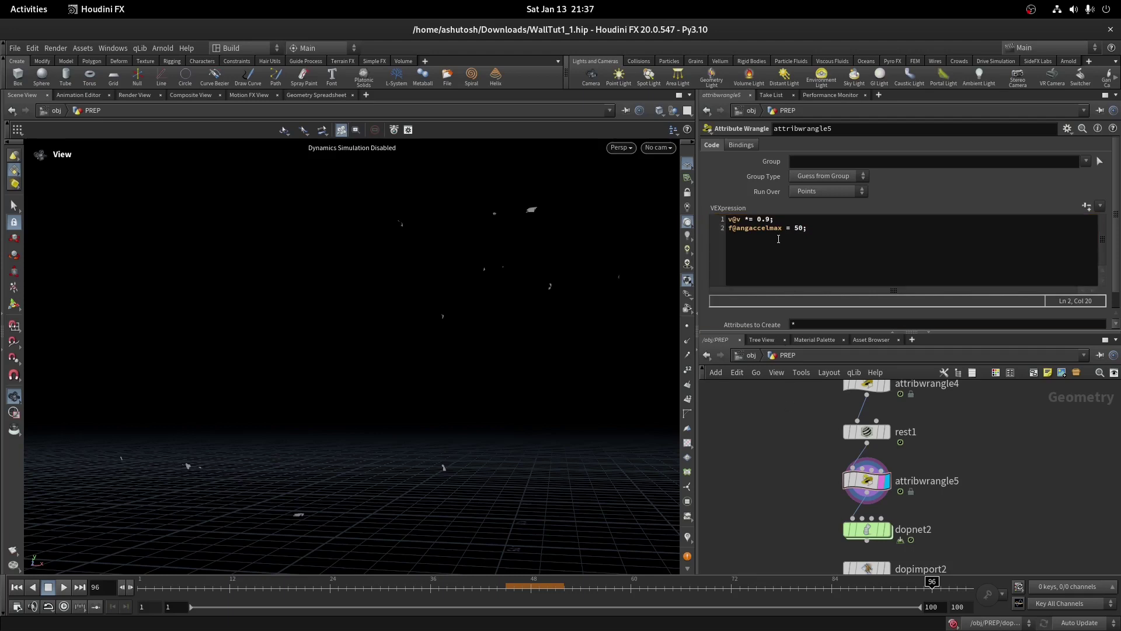
{"action": "left_click_drag", "start_coordinate": [783, 231], "coordinate": [720, 234]}
{"action": "key", "text": "ctrl+c"}
Search Chrome's RBD Packed Object docs for angaccelmax and read the accelmax and angaccelmax limits
{"action": "key", "text": "super"}
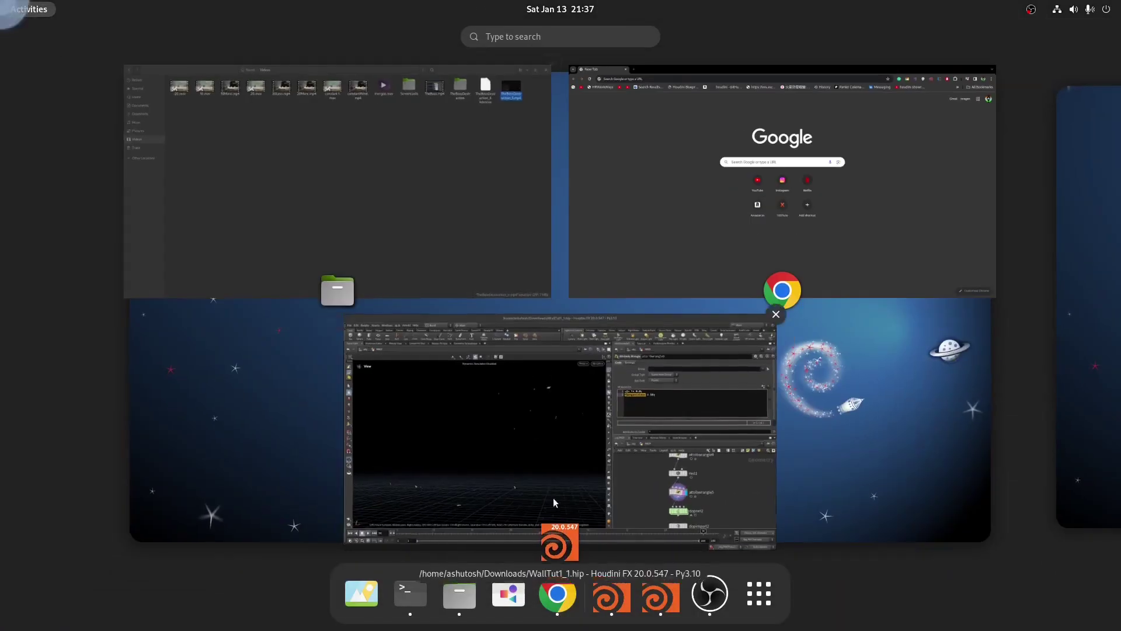
{"action": "left_click", "coordinate": [555, 594]}
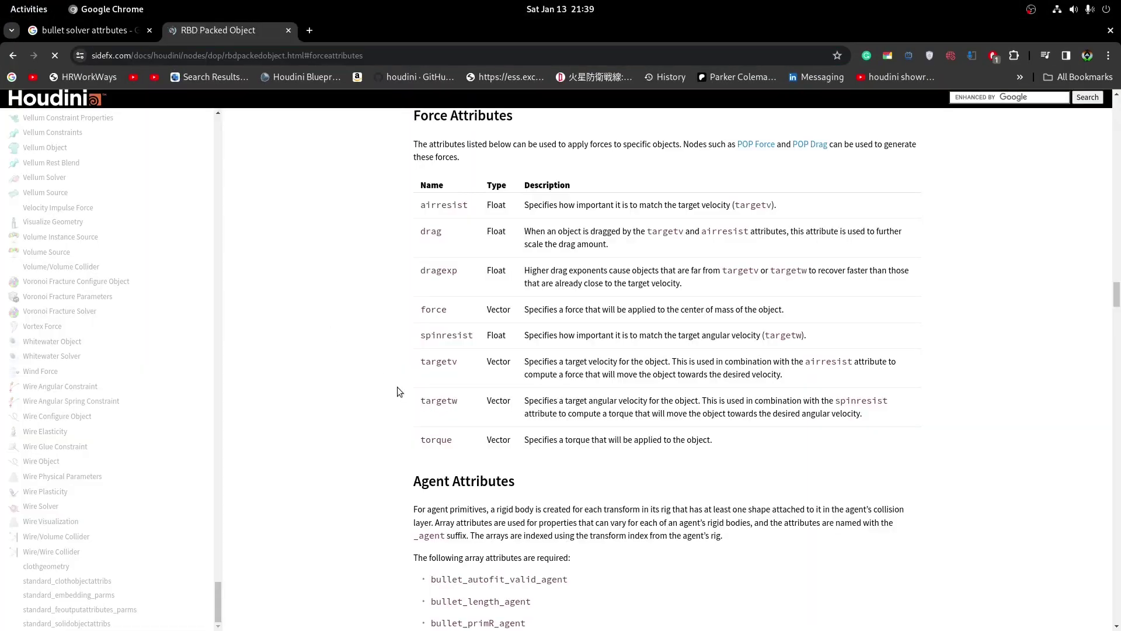
{"action": "scroll", "coordinate": [387, 409], "scroll_direction": "down", "scroll_amount": 6}
{"action": "key", "text": "ctrl+f"}
{"action": "key", "text": "ctrl+v"}
{"action": "key", "text": "Home"}
{"action": "key", "text": "Delete"}
{"action": "key", "text": "Delete"}
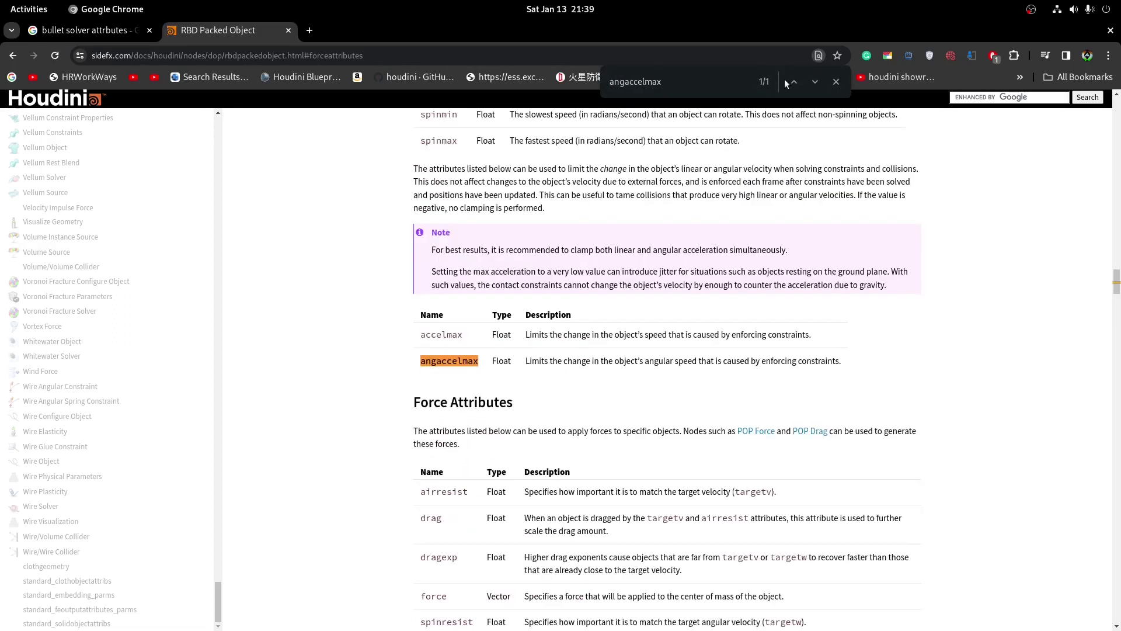
{"action": "left_click_drag", "start_coordinate": [528, 361], "coordinate": [864, 370]}
{"action": "left_click", "coordinate": [537, 374]}
{"action": "scroll", "coordinate": [743, 384], "scroll_direction": "up", "scroll_amount": 5}
{"action": "scroll", "coordinate": [613, 446], "scroll_direction": "down", "scroll_amount": 7}
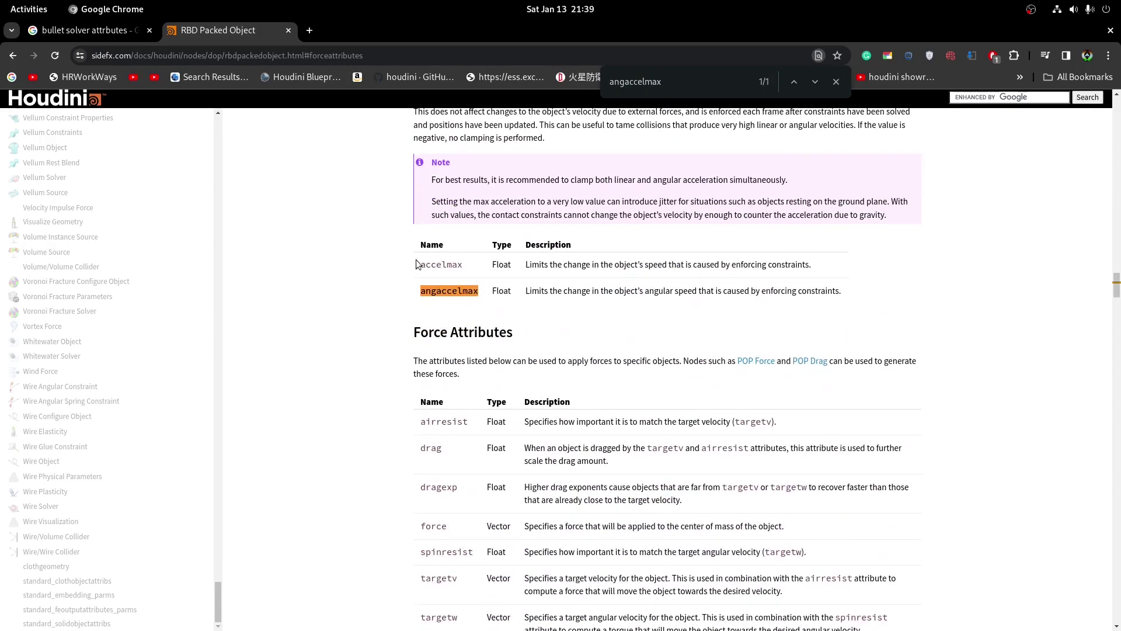
{"action": "left_click_drag", "start_coordinate": [430, 261], "coordinate": [905, 313]}
{"action": "left_click", "coordinate": [904, 313]}
Duplicate the angaccelmax line in attribwrangle5 as a third line, f@accelmax = 50;
{"action": "key", "text": "alt+Tab"}
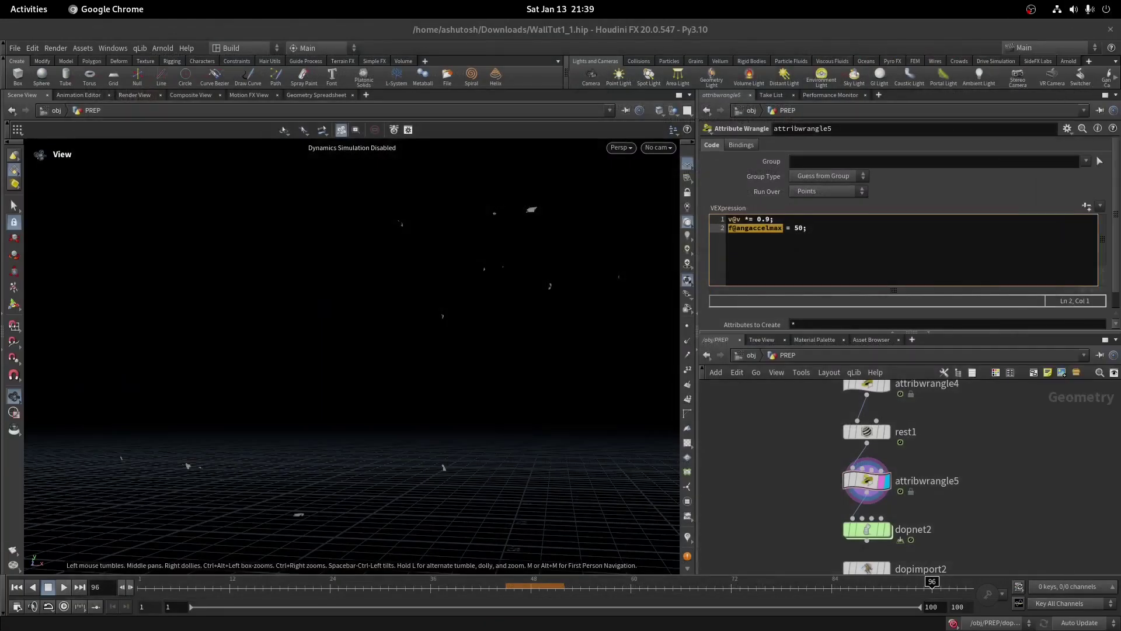
{"action": "left_click", "coordinate": [801, 235]}
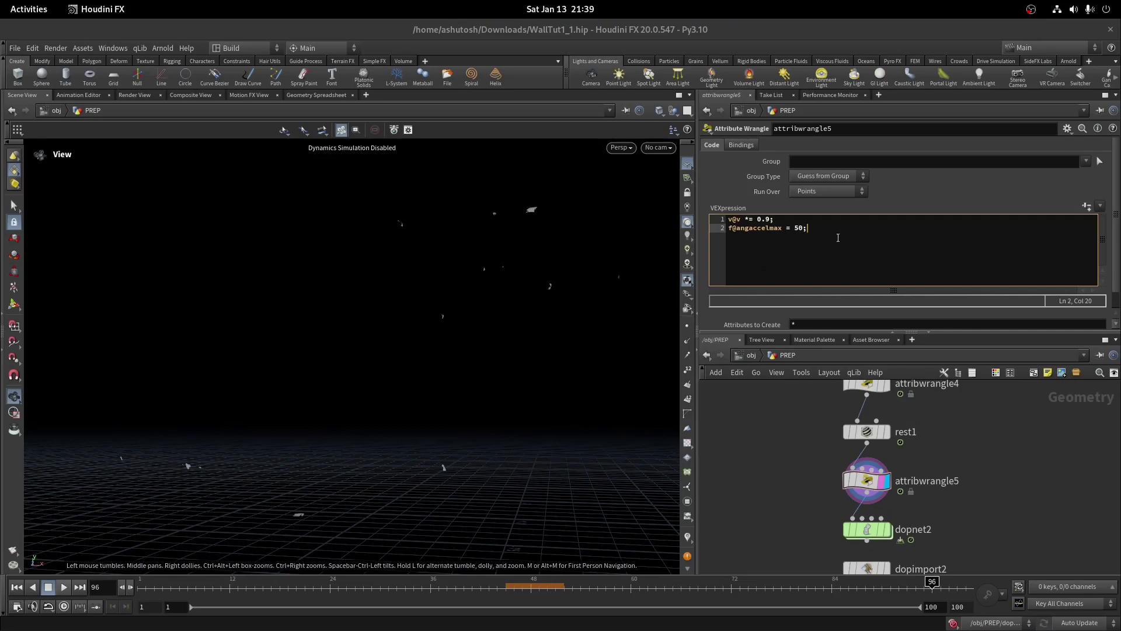
{"action": "key", "text": "ctrl+a"}
{"action": "left_click", "coordinate": [837, 238]}
{"action": "triple_click", "coordinate": [836, 238]}
{"action": "key", "text": "ctrl+c"}
{"action": "left_click", "coordinate": [861, 238]}
{"action": "key", "text": "Return"}
{"action": "key", "text": "ctrl+v"}
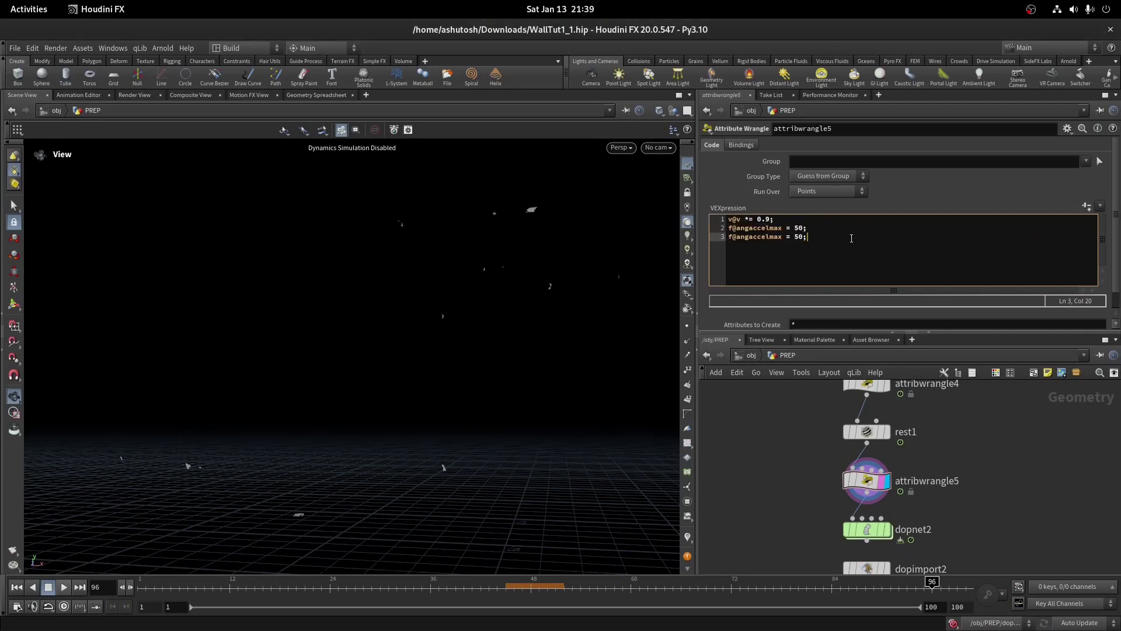
{"action": "left_click_drag", "start_coordinate": [780, 237], "coordinate": [739, 238]}
{"action": "type", "text": "accelmax"}
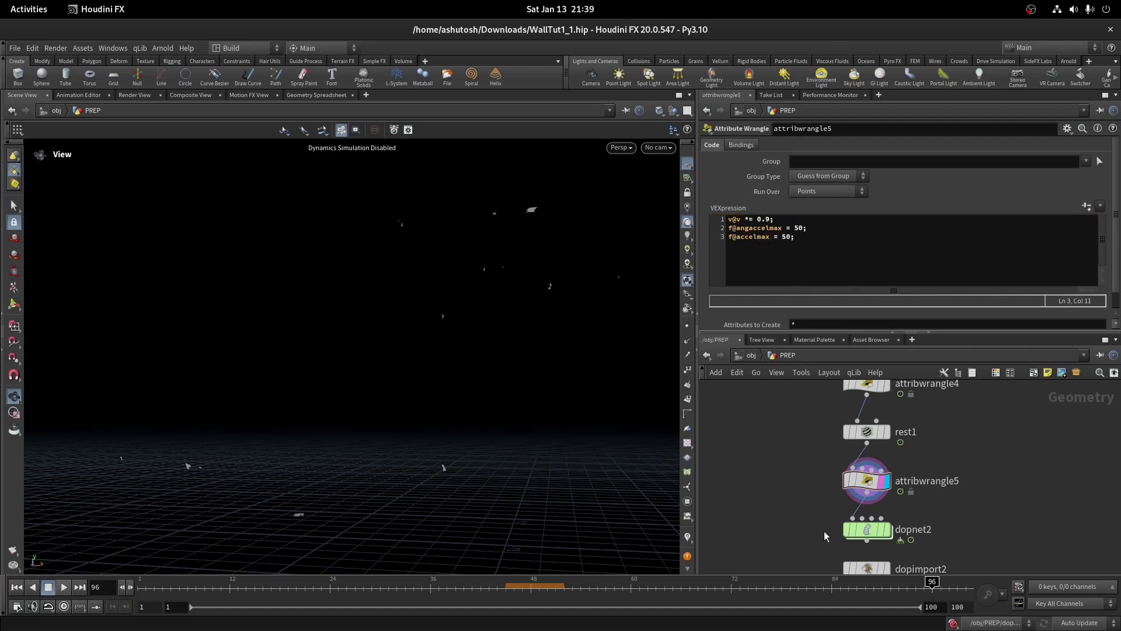
{"action": "scroll", "coordinate": [761, 452], "scroll_direction": "down", "scroll_amount": 3}
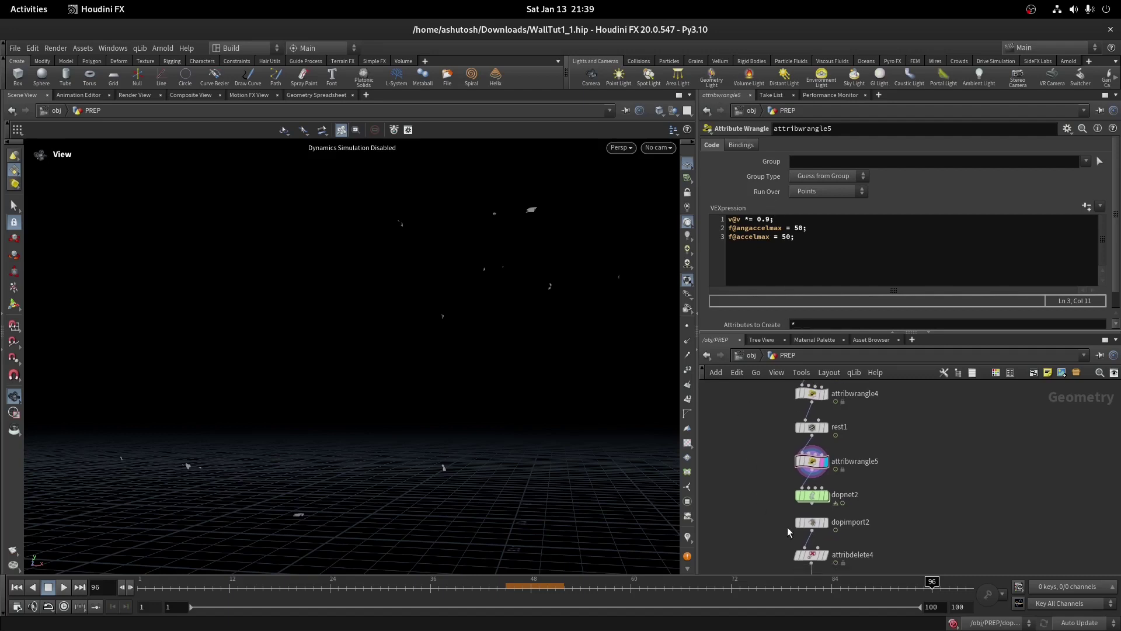
{"action": "double_click", "coordinate": [818, 484]}
Display debris_sim_tut, set its Version to 2, save it to disk and scrub the result
{"action": "left_click", "coordinate": [498, 588]}
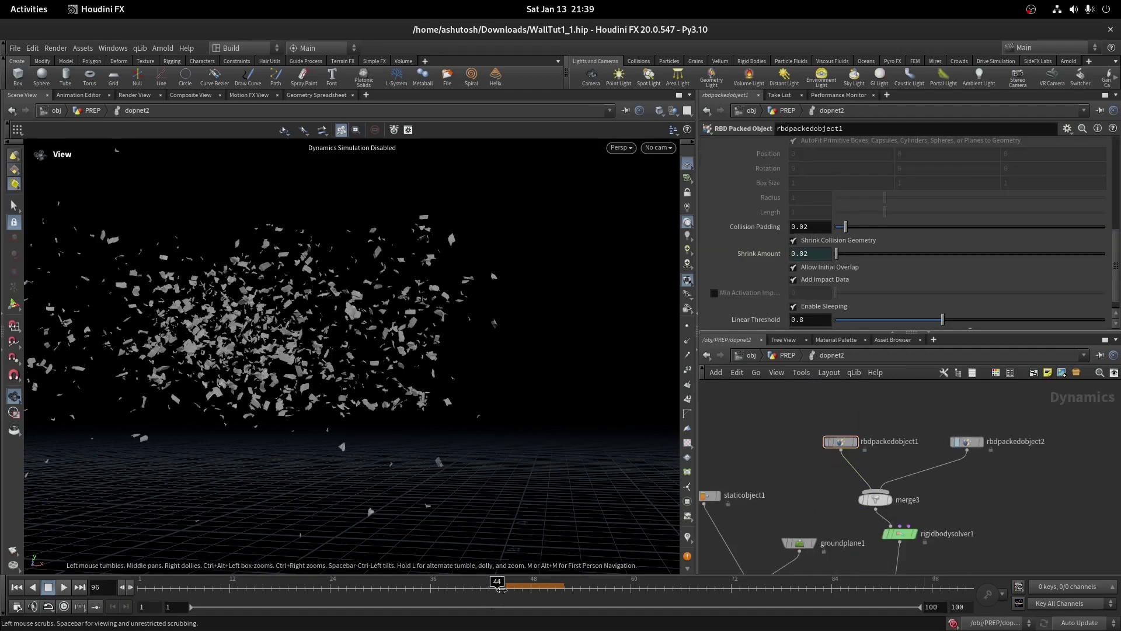
{"action": "left_click", "coordinate": [787, 355]}
{"action": "left_click", "coordinate": [841, 428]}
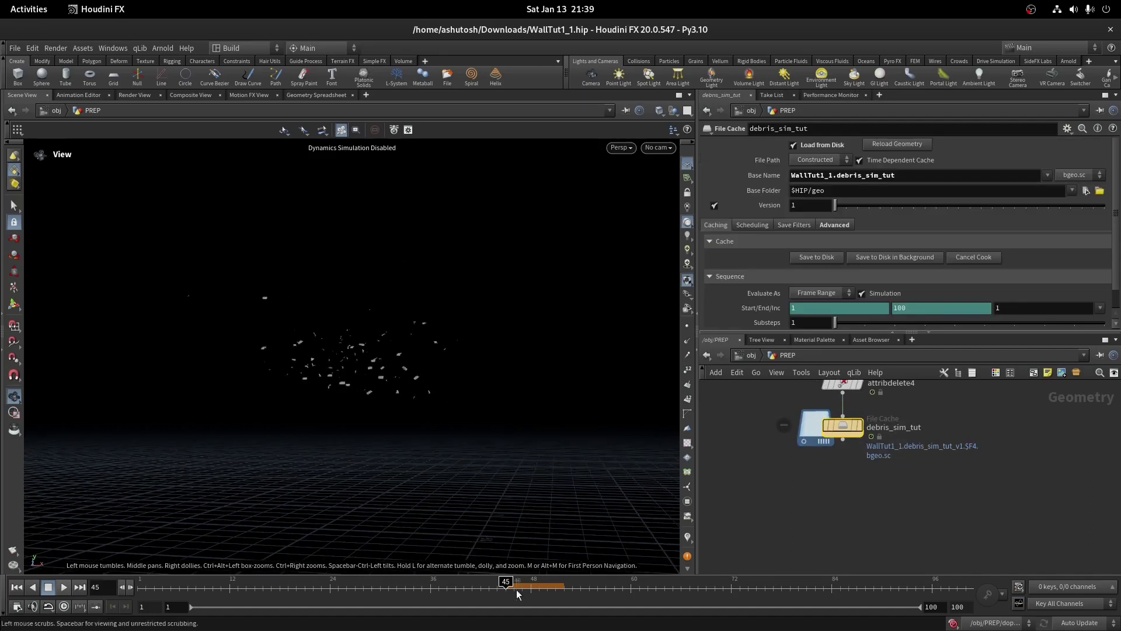
{"action": "left_click", "coordinate": [858, 426]}
{"action": "left_click", "coordinate": [846, 206]}
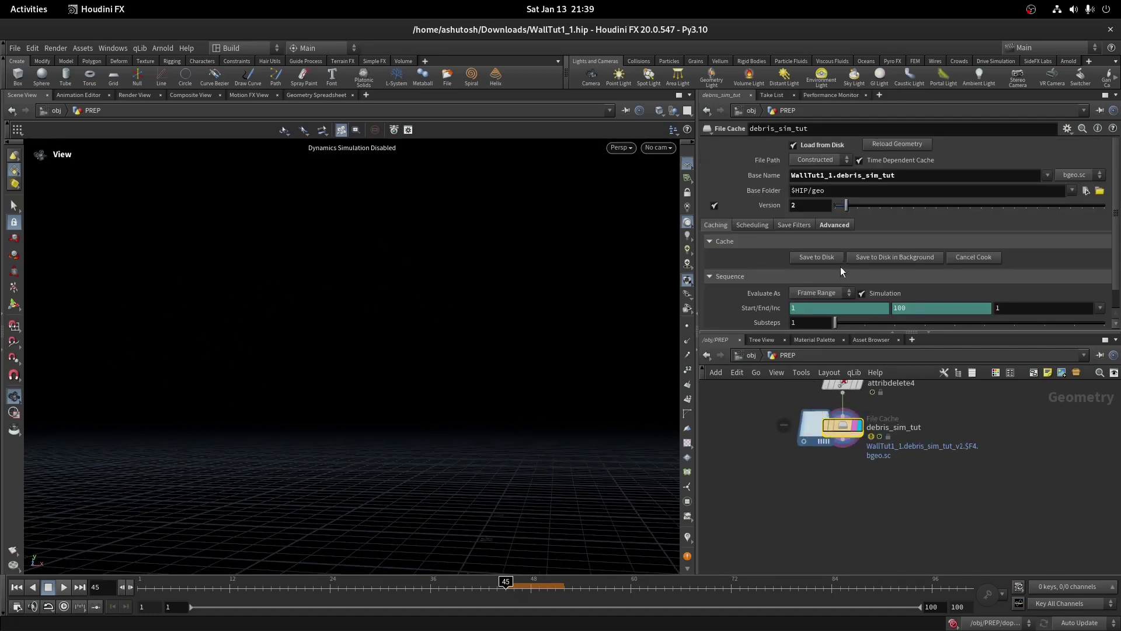
{"action": "left_click", "coordinate": [808, 259]}
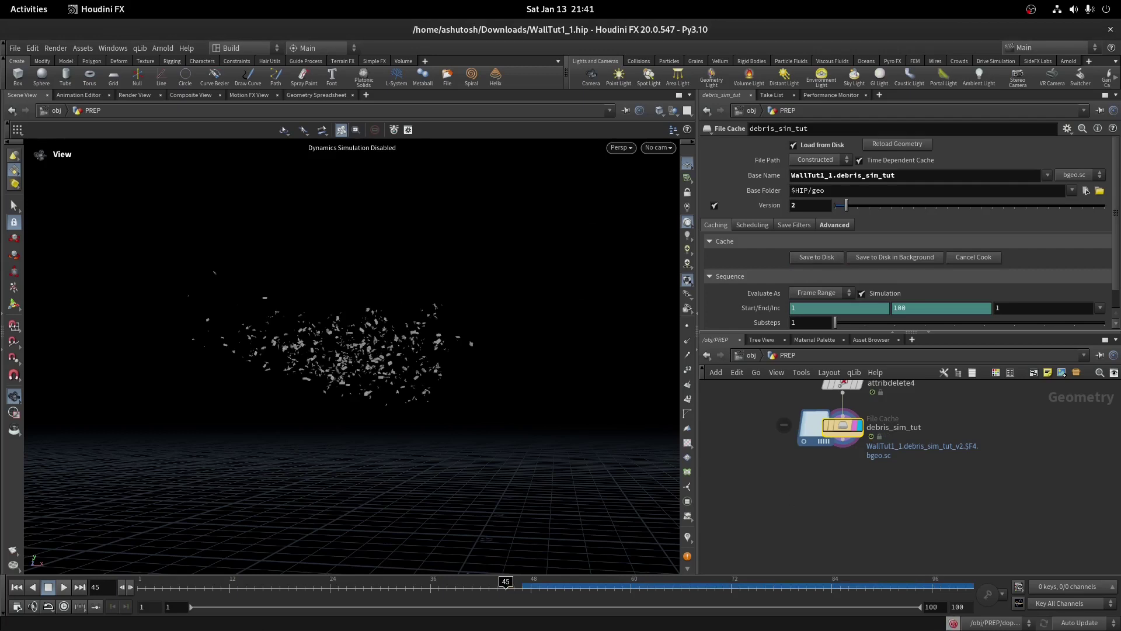
{"action": "mouse_move", "coordinate": [506, 581]}
{"action": "left_mouse_down"}
{"action": "mouse_move", "coordinate": [966, 581]}
{"action": "mouse_move", "coordinate": [722, 582]}
{"action": "left_mouse_up"}
Compare against the version 1 cache, then switch back to version 2
{"action": "left_click_drag", "start_coordinate": [846, 205], "coordinate": [835, 205]}
{"action": "left_click_drag", "start_coordinate": [555, 581], "coordinate": [841, 409]}
{"action": "left_click_drag", "start_coordinate": [836, 205], "coordinate": [846, 206]}
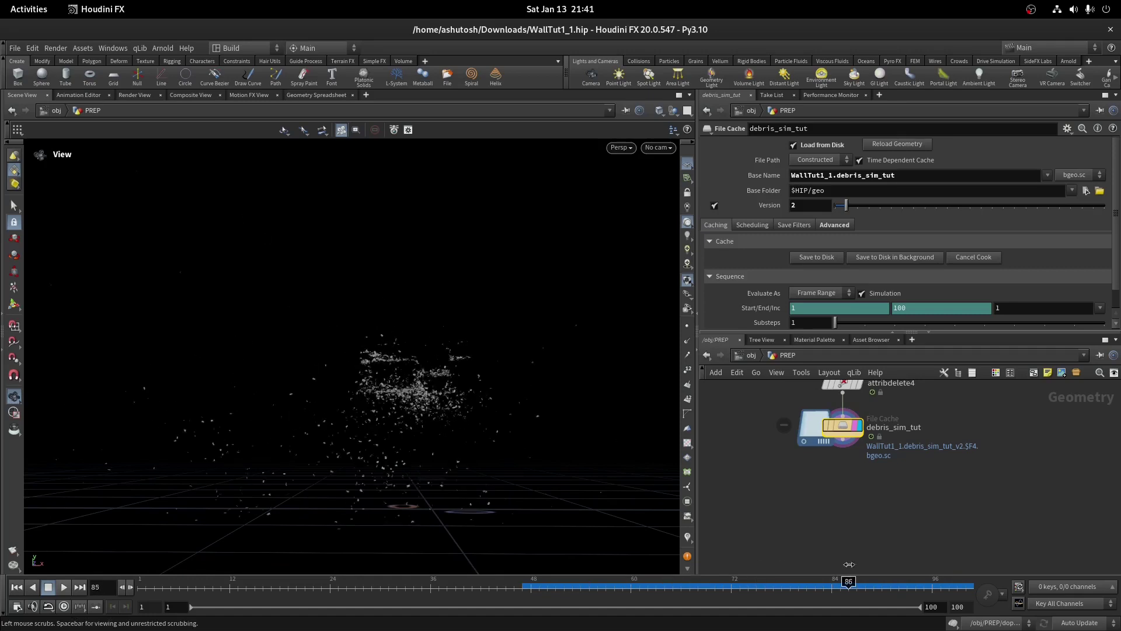